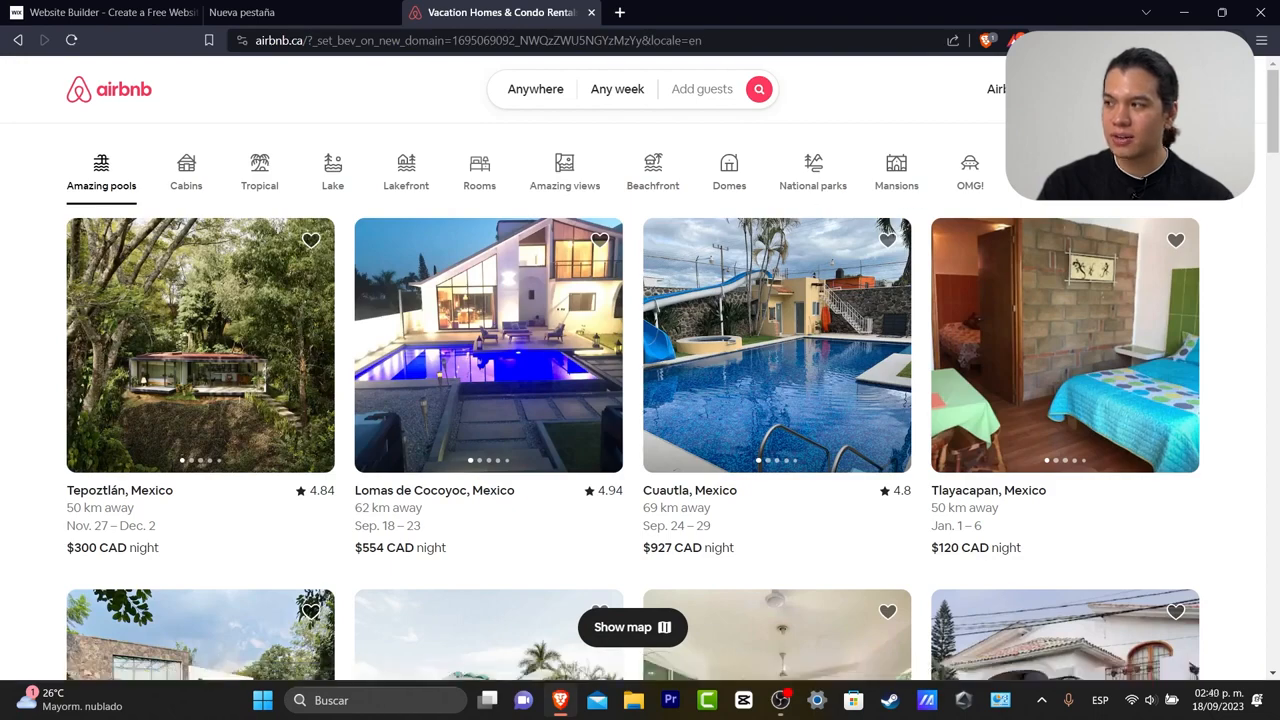
- Open the Airbnb form to log in or sign up for an account
{"action": "left_click", "coordinate": [1162, 89]}
{"action": "left_click", "coordinate": [1110, 145]}
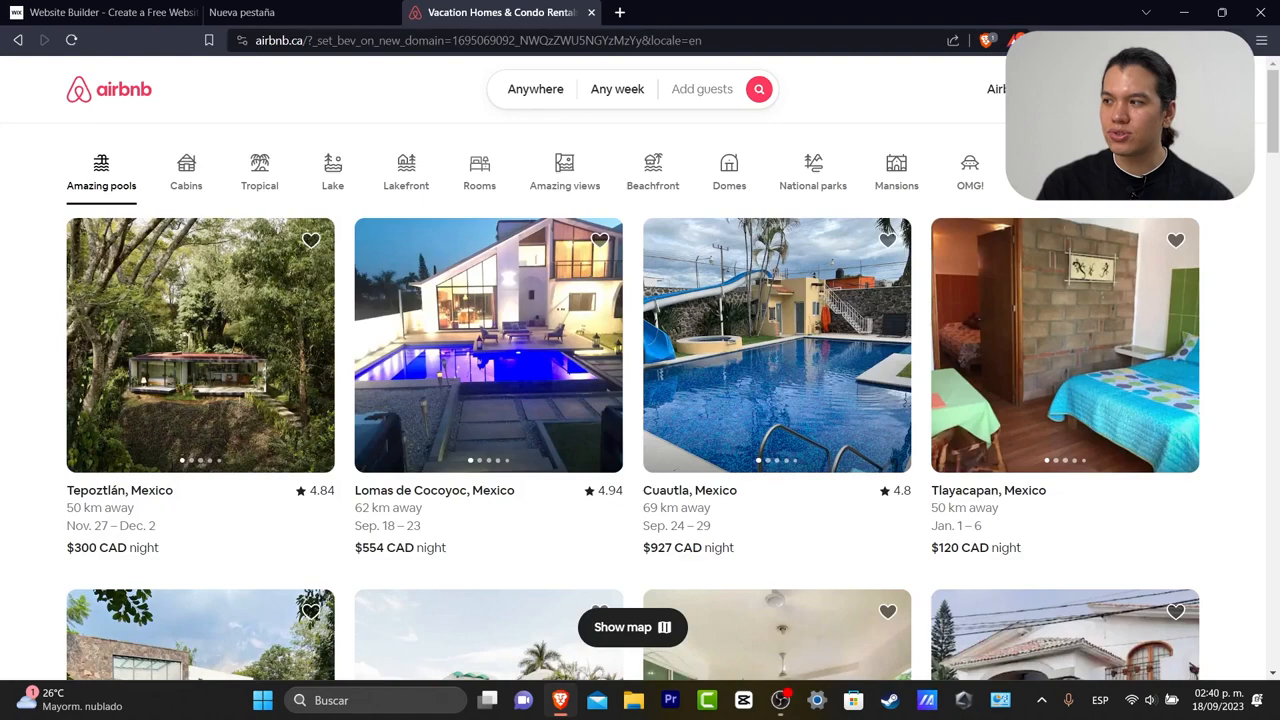
{"action": "left_click", "coordinate": [1162, 89]}
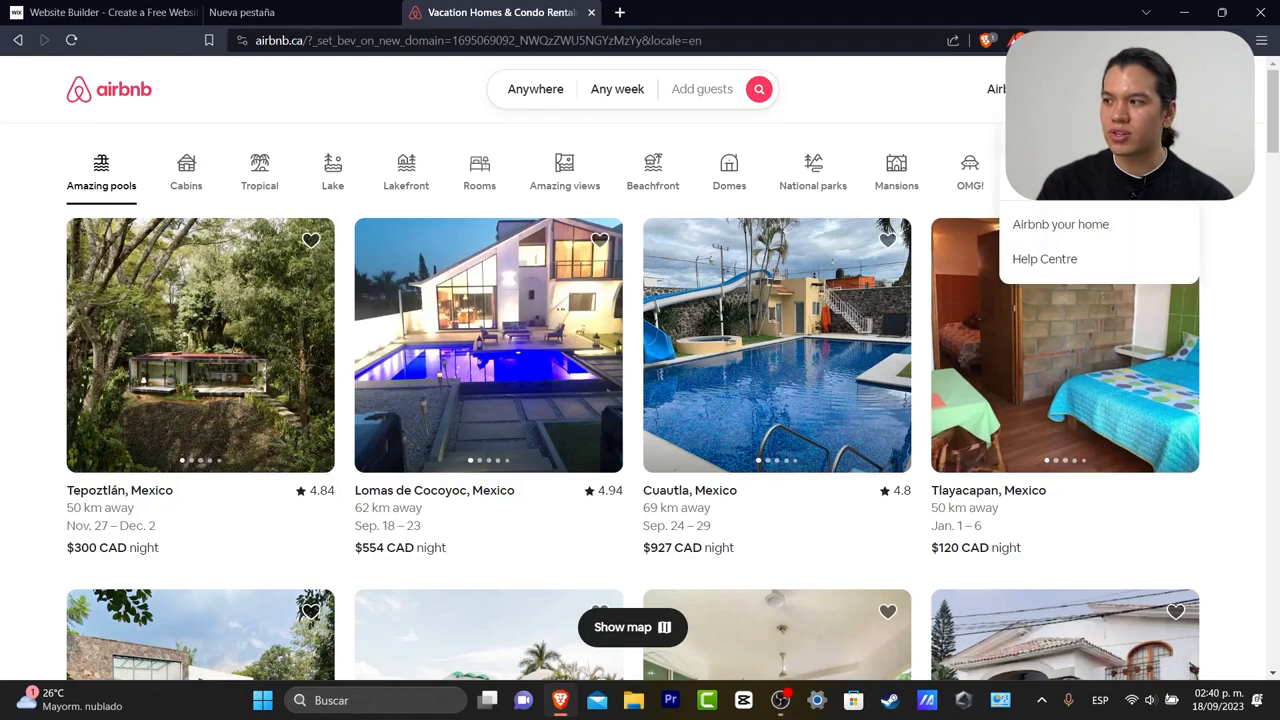
{"action": "left_click", "coordinate": [1110, 145]}
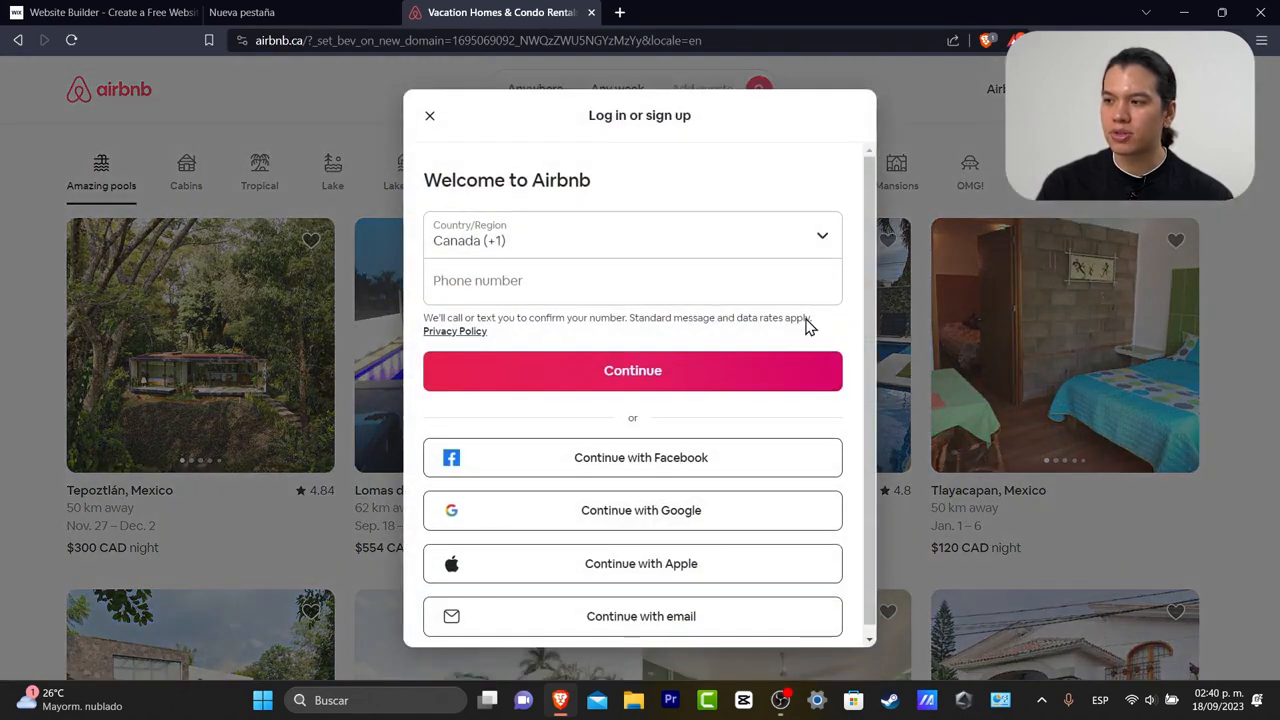
- Skip the phone number sign-up, continue with Google and choose the third listed Google account
{"action": "left_click", "coordinate": [597, 240]}
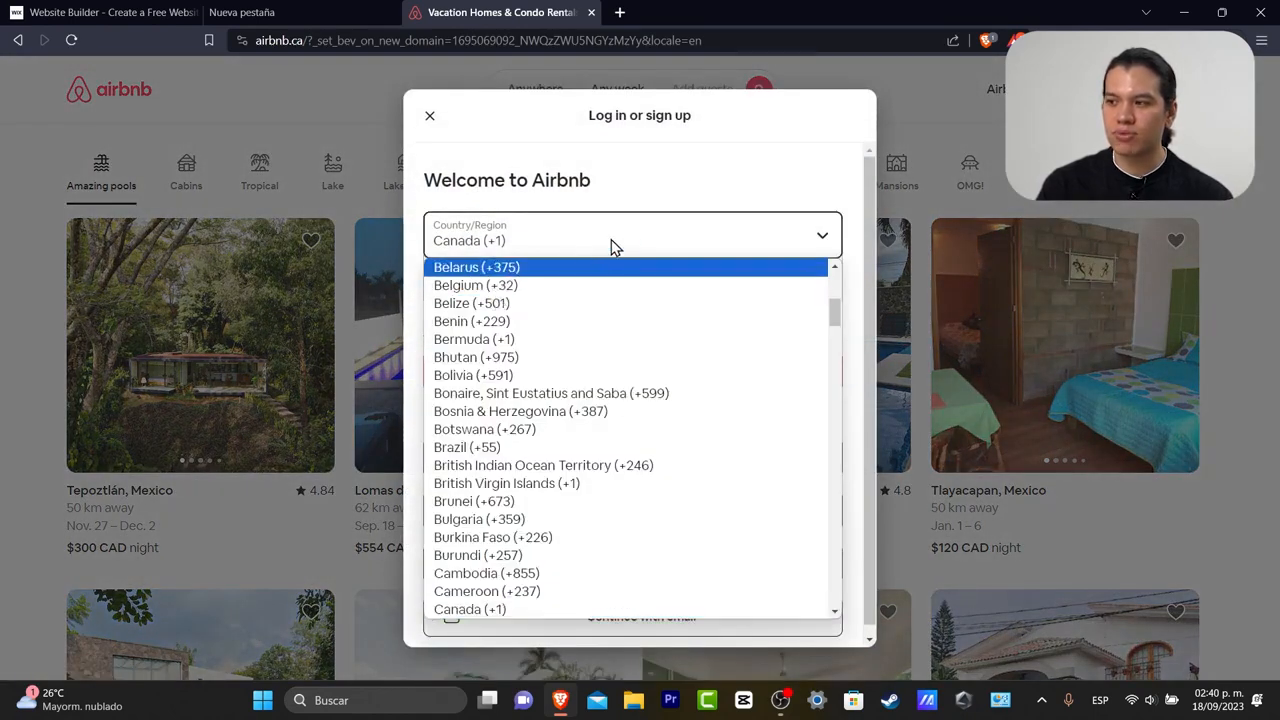
{"action": "left_click", "coordinate": [581, 247]}
{"action": "left_click", "coordinate": [565, 282]}
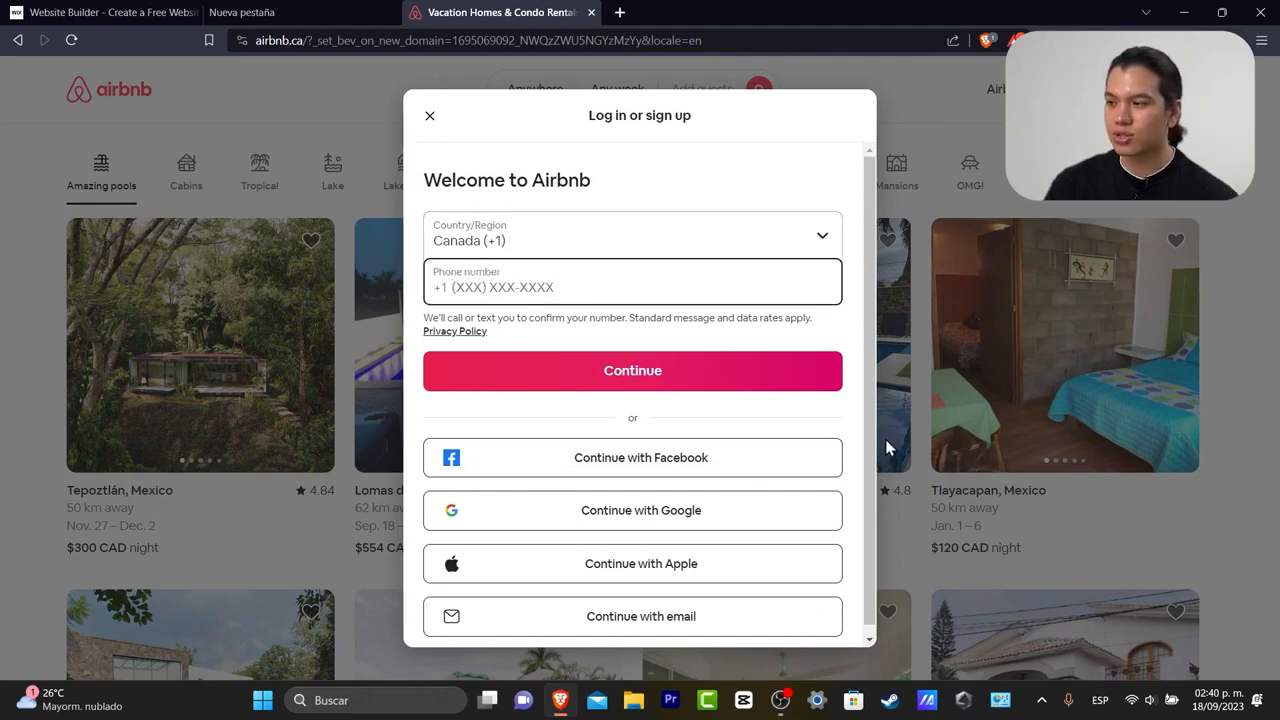
{"action": "scroll", "coordinate": [748, 555], "scroll_direction": "down", "scroll_amount": 1}
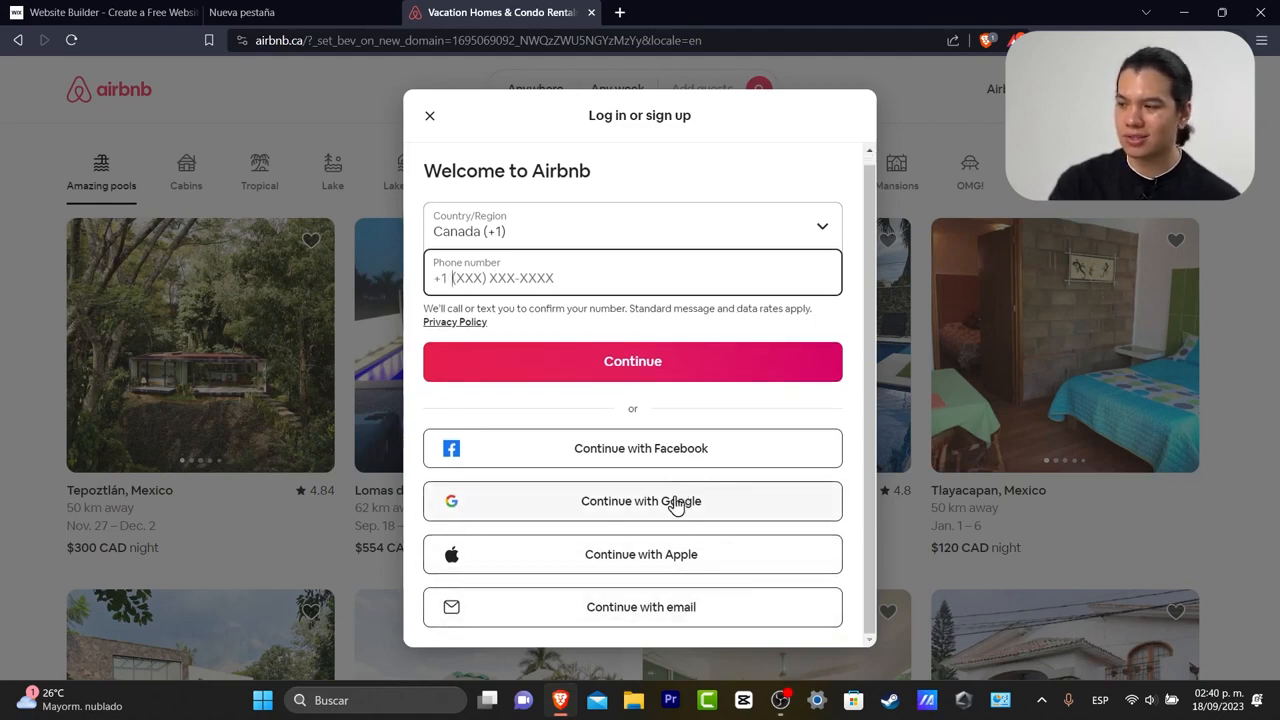
{"action": "left_click", "coordinate": [704, 512]}
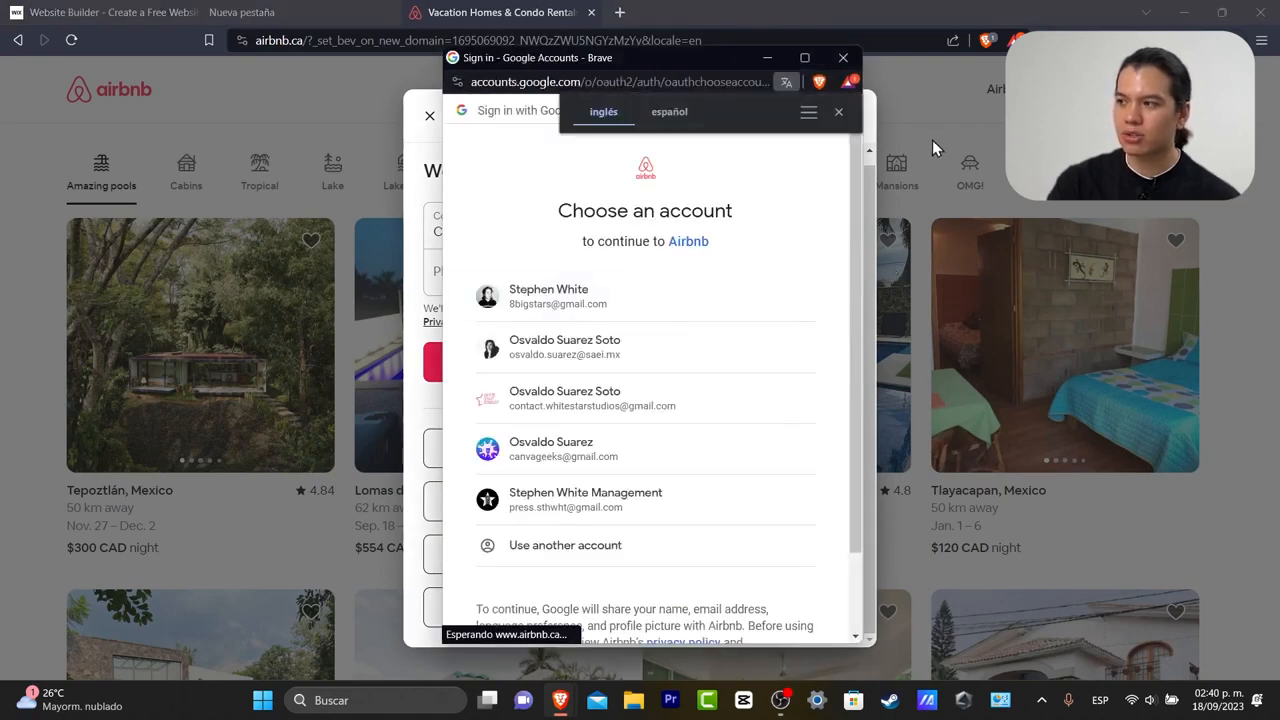
{"action": "left_click", "coordinate": [839, 113]}
{"action": "left_click", "coordinate": [618, 405]}
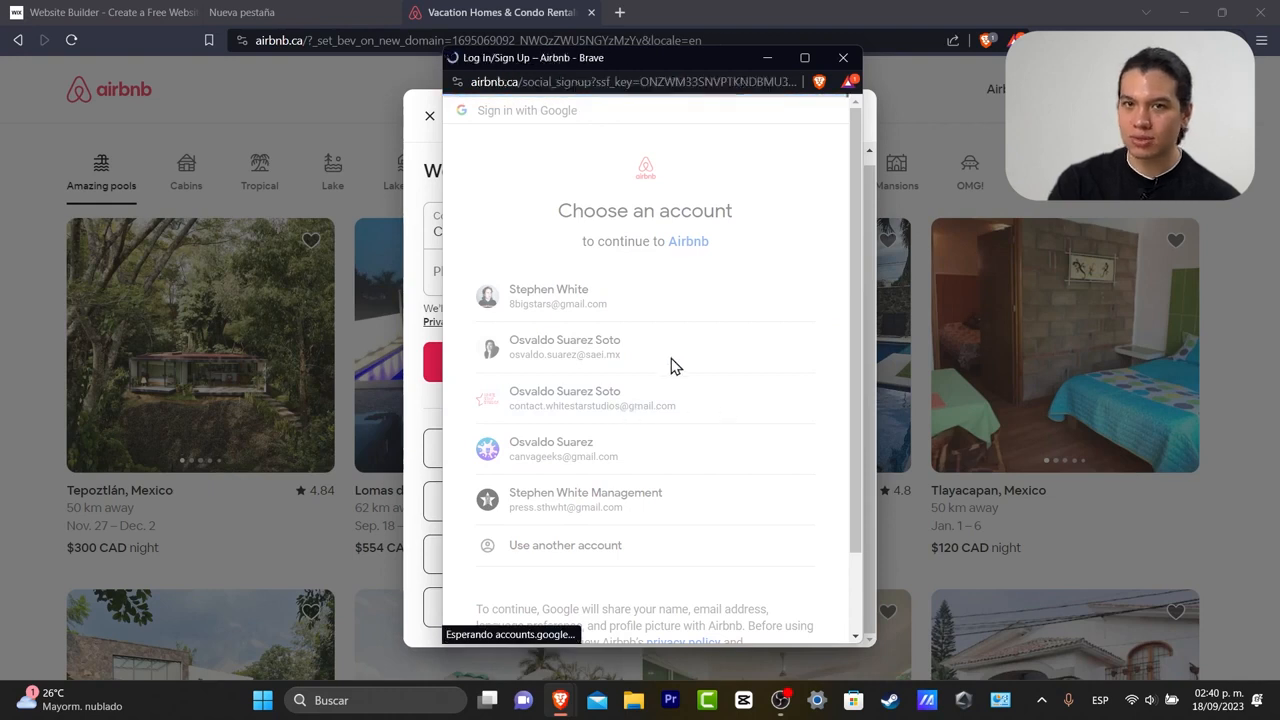
- Review the prefilled name and email for the sign-up and opt out of marketing messages from Airbnb
{"action": "left_click", "coordinate": [617, 196]}
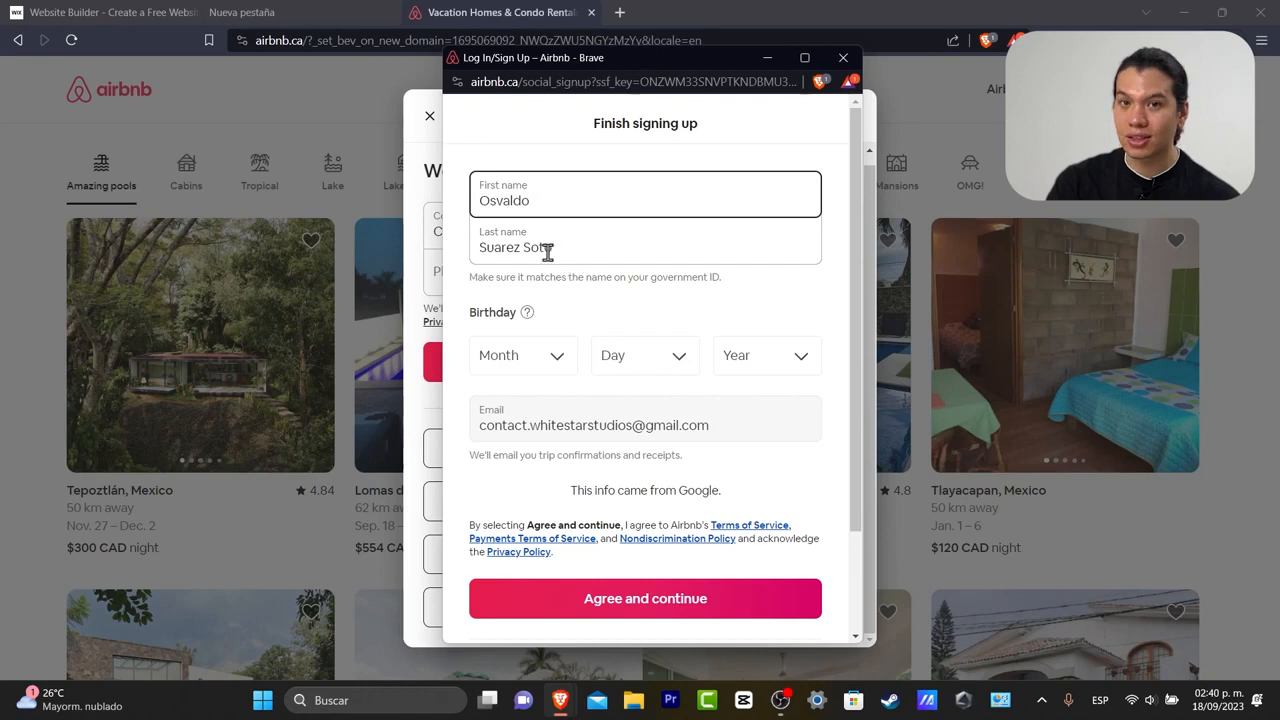
{"action": "left_click", "coordinate": [595, 312]}
{"action": "left_click", "coordinate": [557, 358]}
{"action": "left_click", "coordinate": [628, 314]}
{"action": "scroll", "coordinate": [642, 321], "scroll_direction": "down", "scroll_amount": 2}
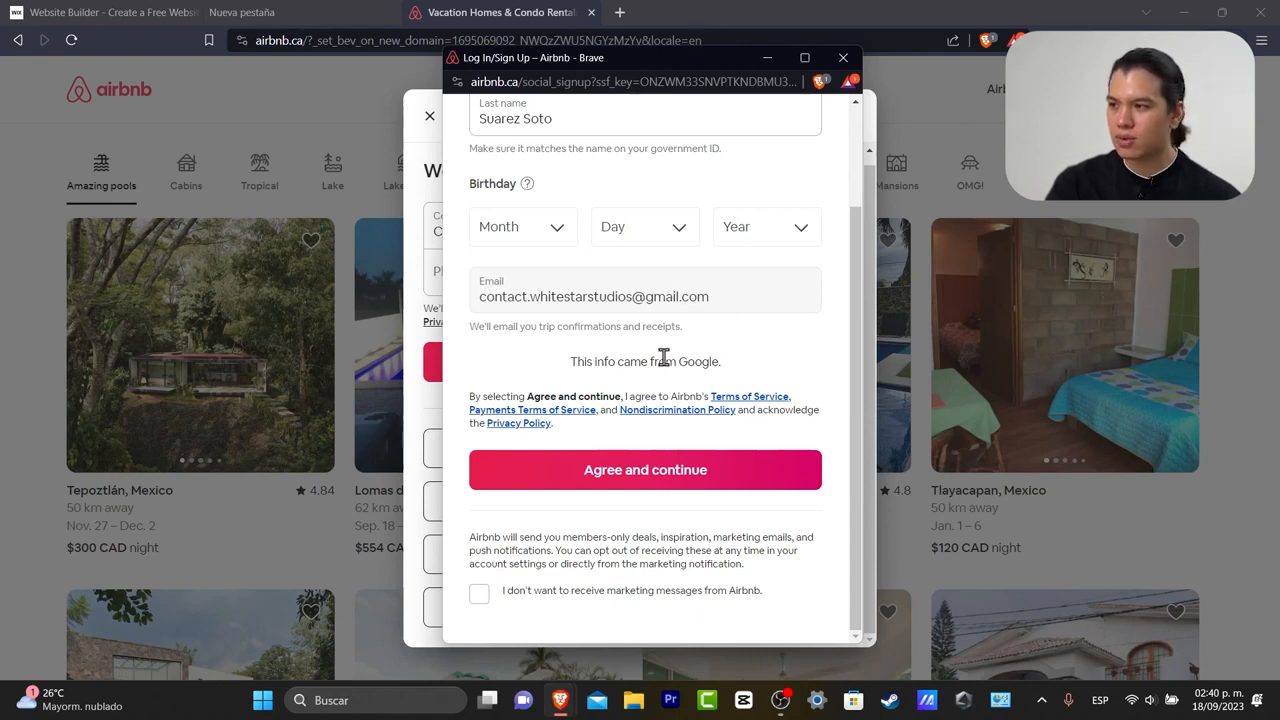
{"action": "left_click_drag", "start_coordinate": [606, 362], "coordinate": [748, 360]}
{"action": "left_click", "coordinate": [776, 347]}
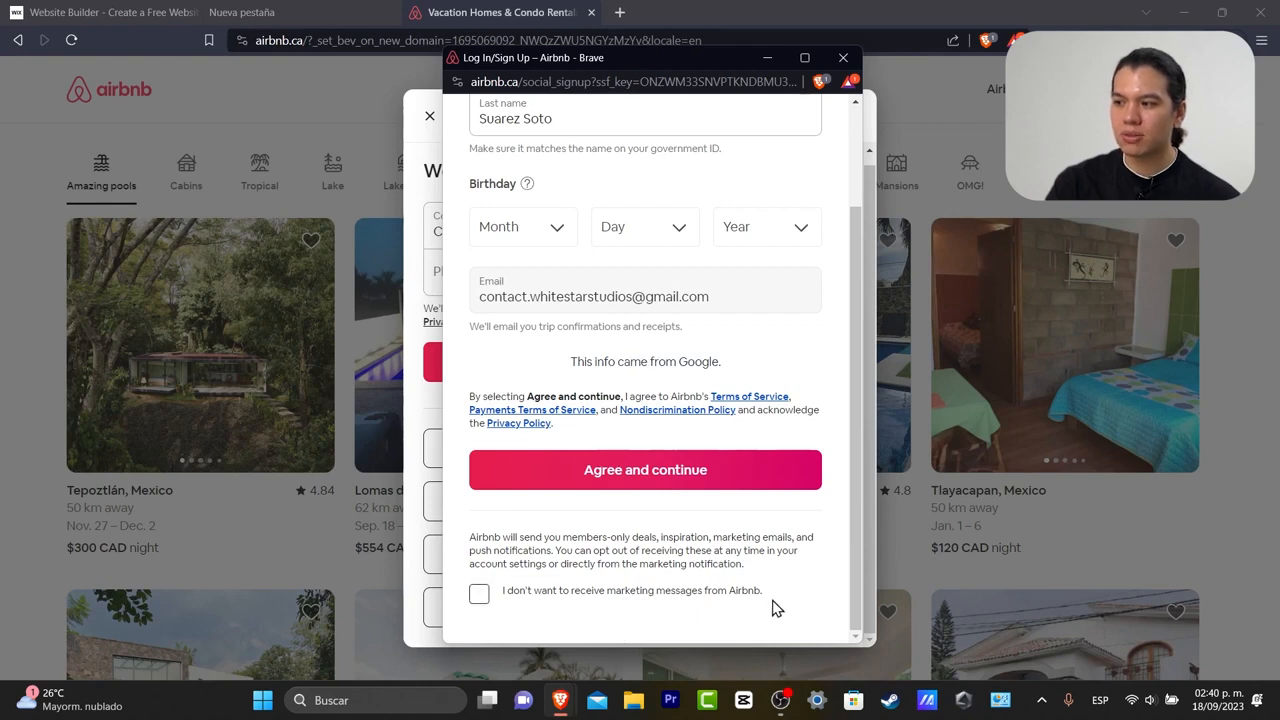
{"action": "left_click", "coordinate": [482, 597]}
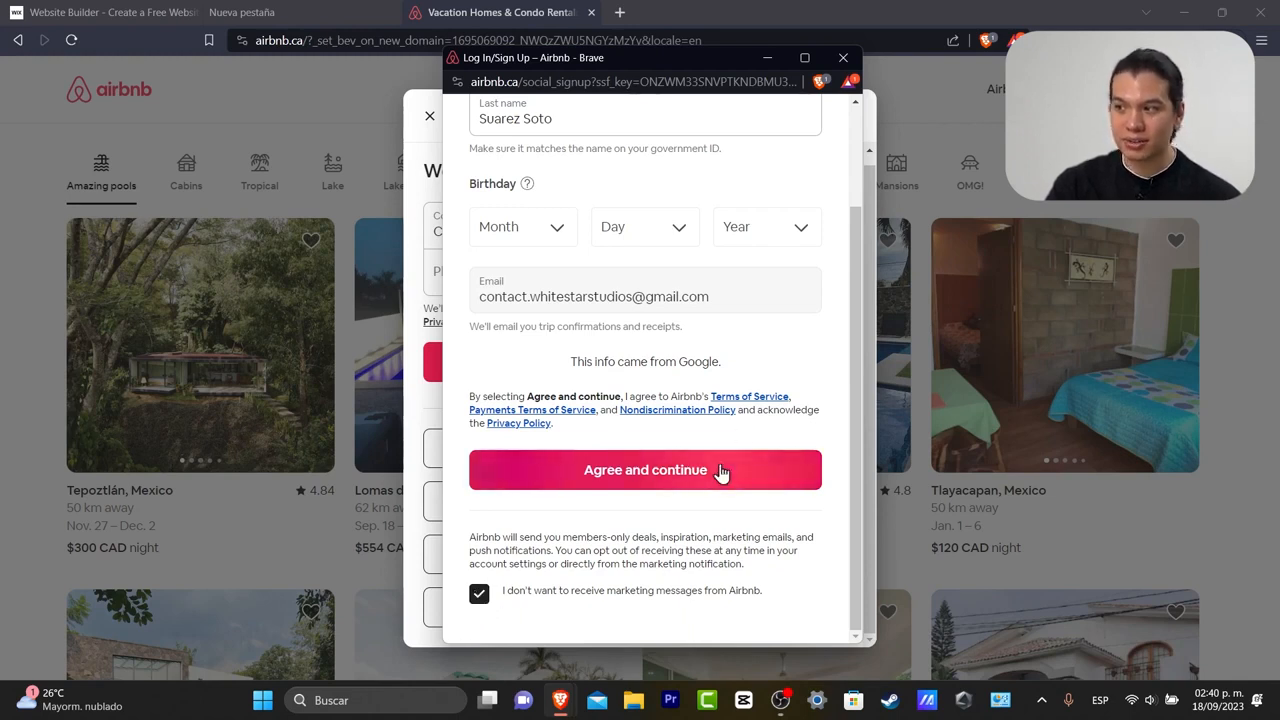
- Fill in the account holder's birthday, then agree to the terms and continue the sign-up
{"action": "left_click", "coordinate": [555, 228]}
{"action": "left_click", "coordinate": [519, 398]}
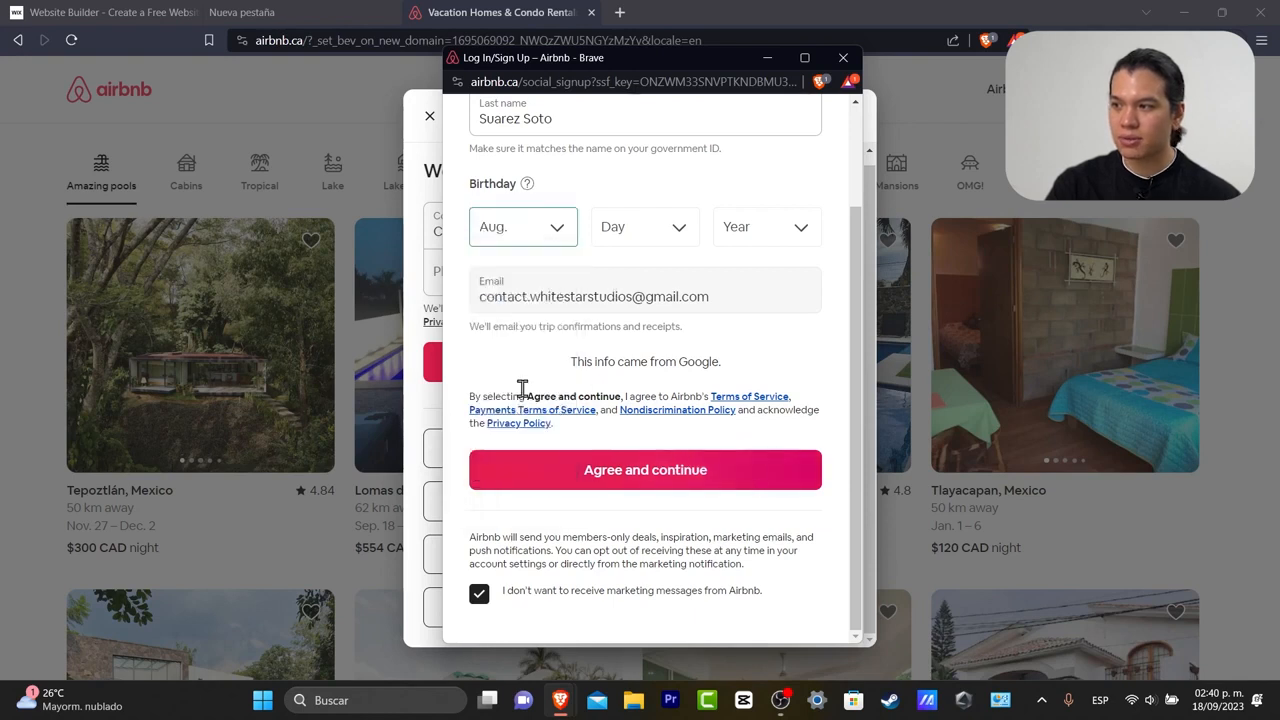
{"action": "left_click", "coordinate": [654, 226]}
{"action": "left_click", "coordinate": [636, 442]}
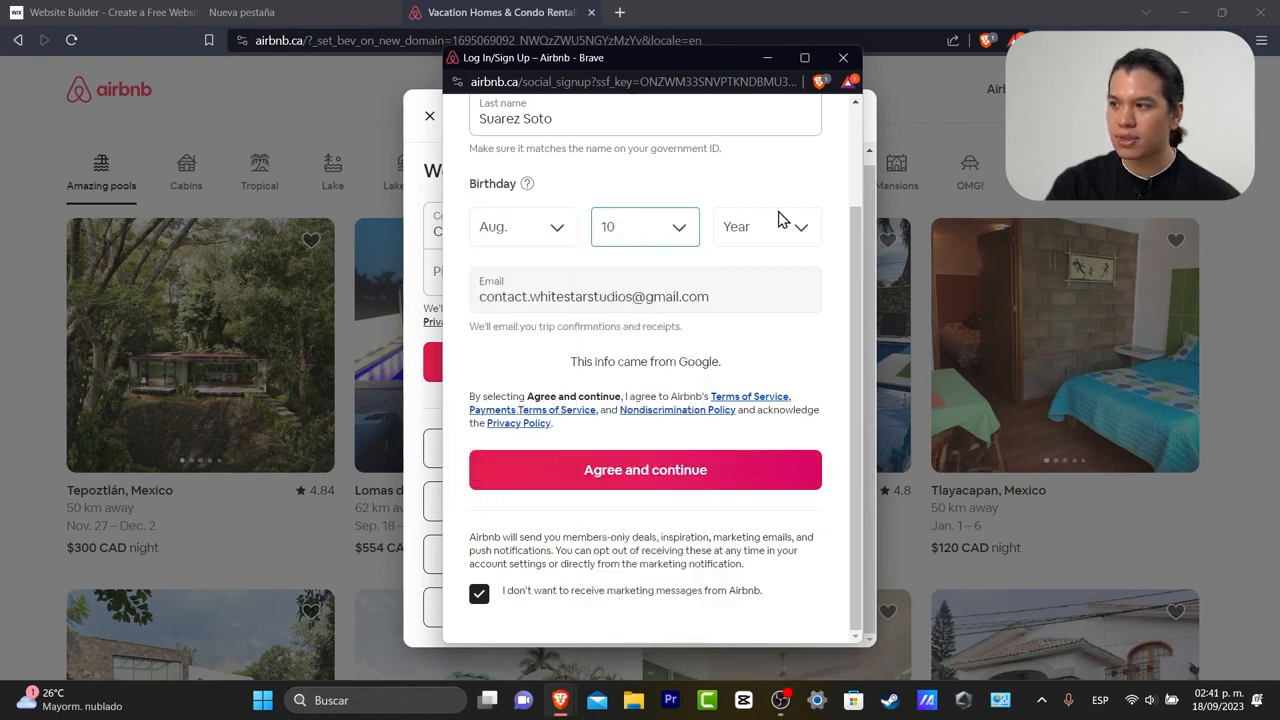
{"action": "left_click", "coordinate": [779, 221]}
{"action": "scroll", "coordinate": [785, 440], "scroll_direction": "down", "scroll_amount": 8}
{"action": "left_click", "coordinate": [768, 338]}
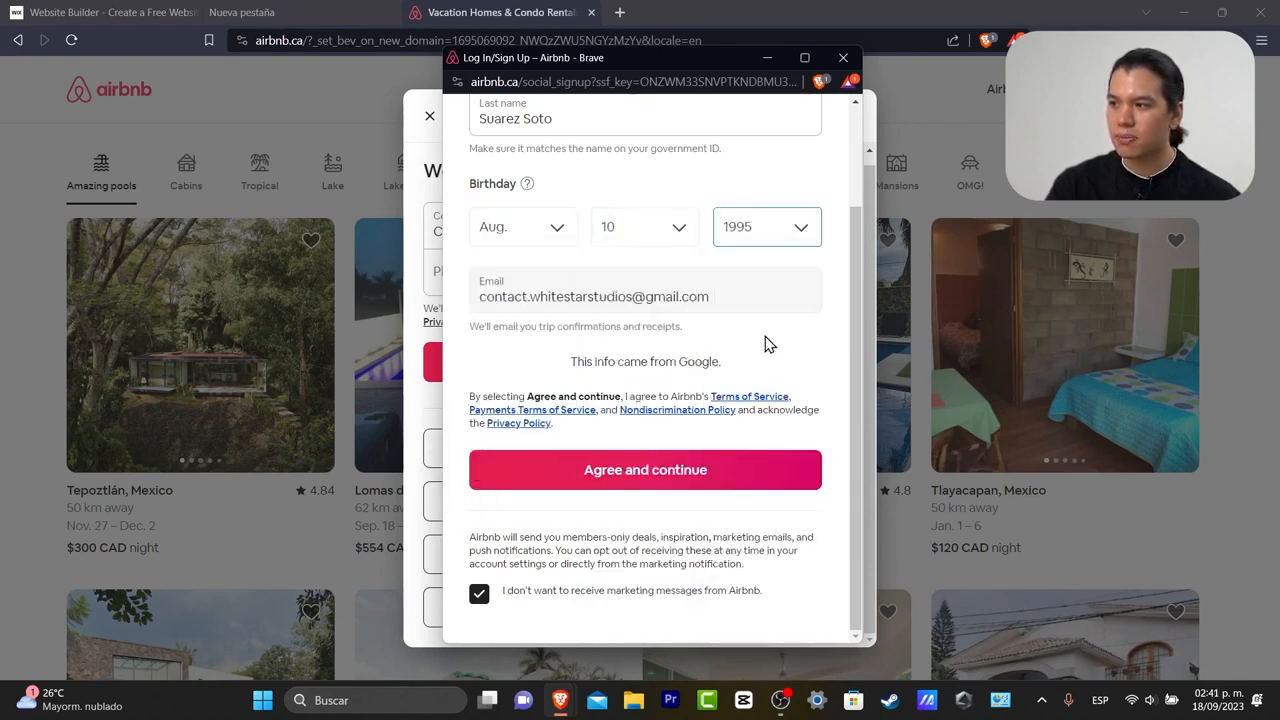
{"action": "left_click", "coordinate": [660, 487]}
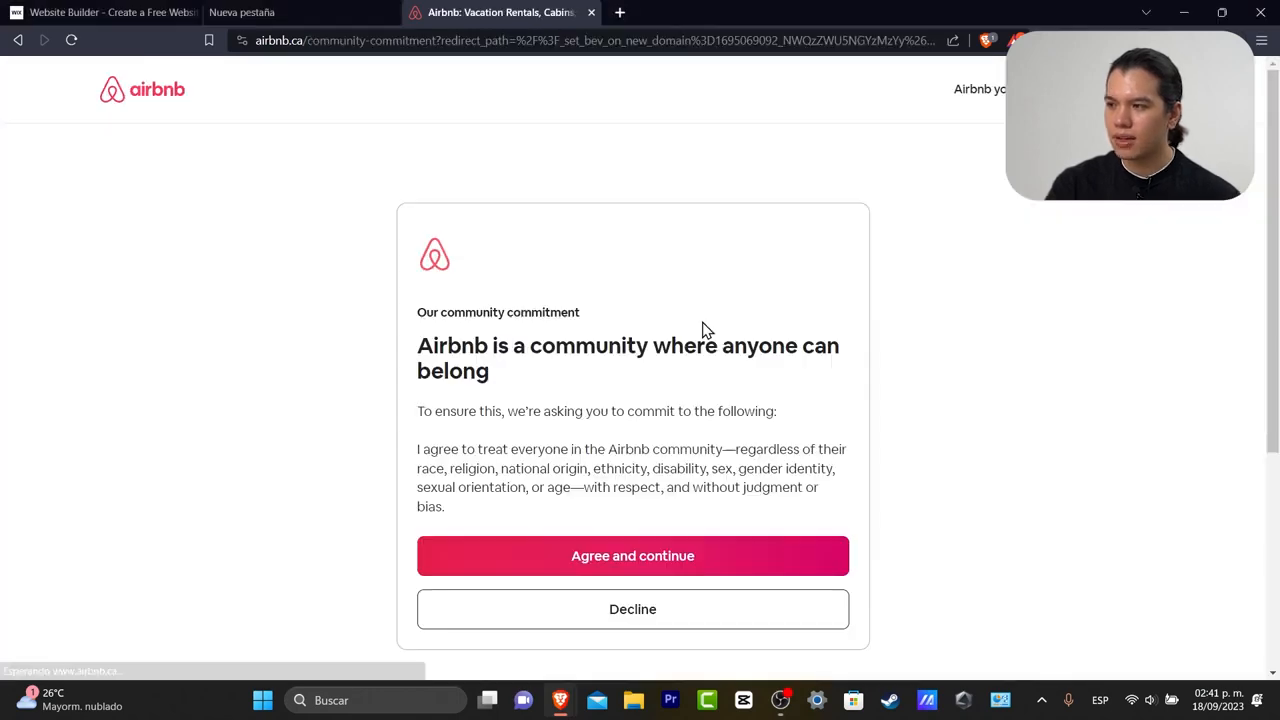
- Read the community commitment and agree to it
{"action": "scroll", "coordinate": [857, 404], "scroll_direction": "down", "scroll_amount": 2}
{"action": "scroll", "coordinate": [864, 406], "scroll_direction": "up", "scroll_amount": 2}
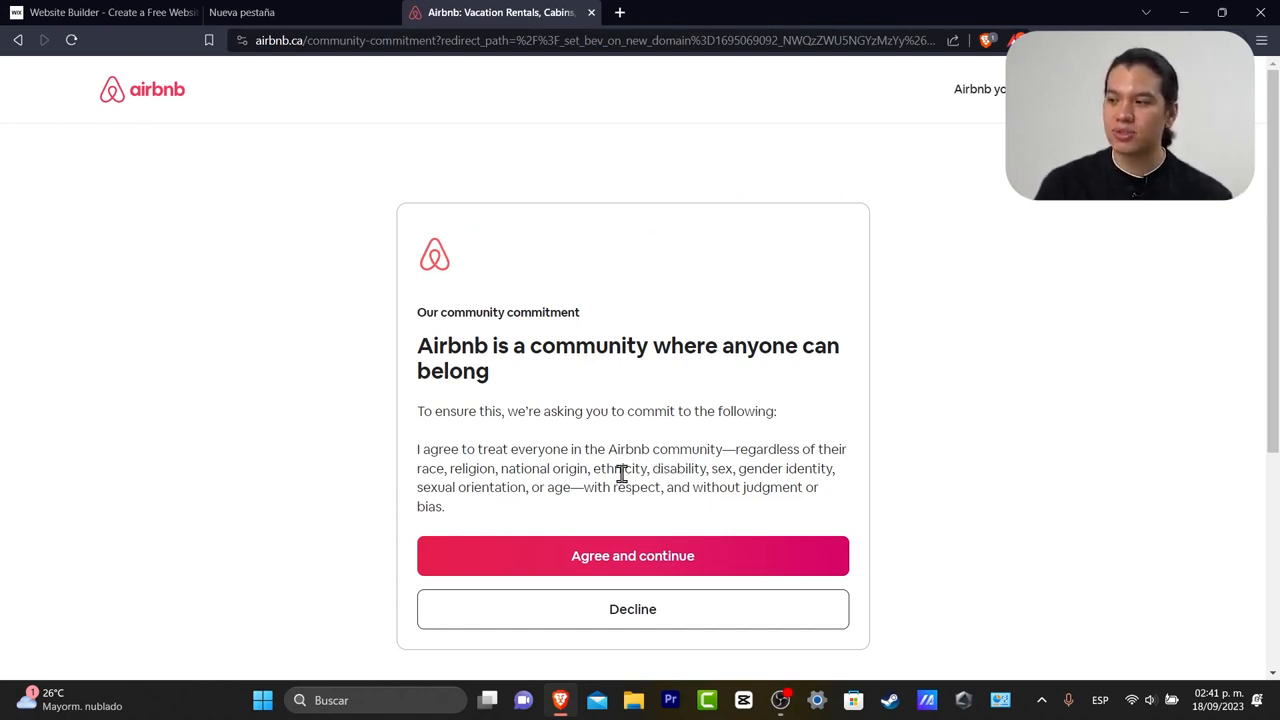
{"action": "left_click_drag", "start_coordinate": [586, 412], "coordinate": [775, 411]}
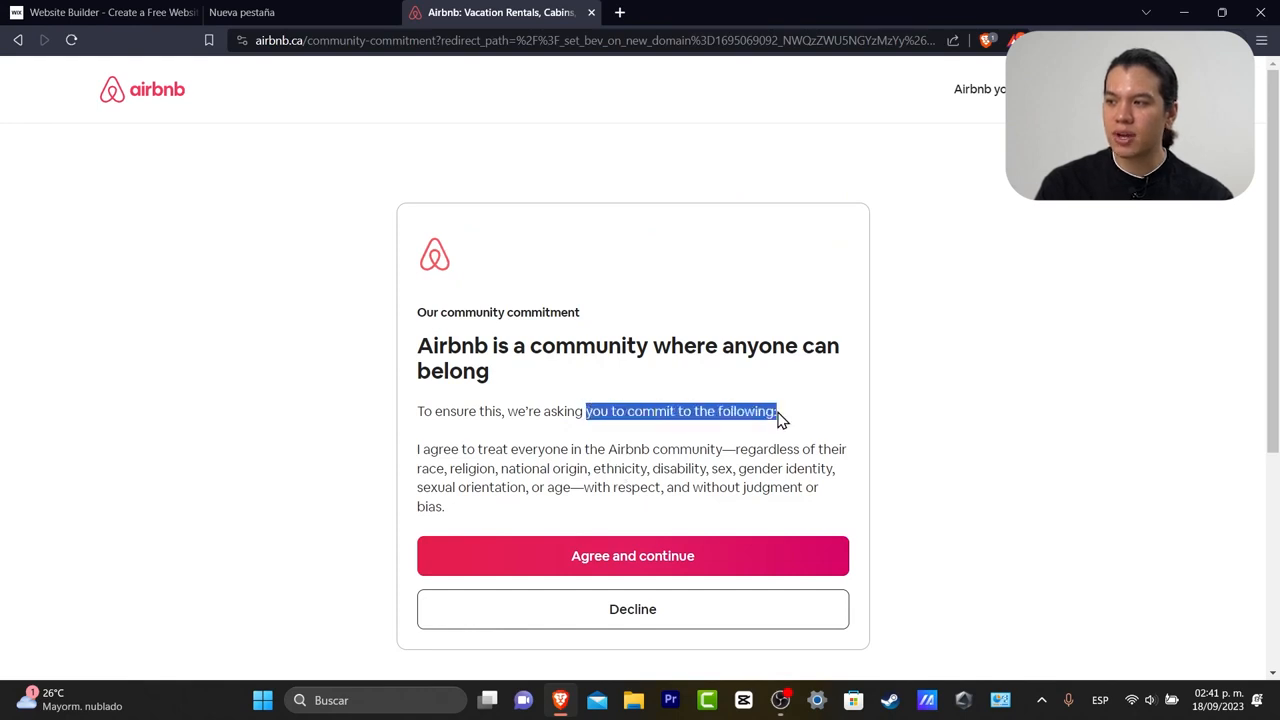
{"action": "scroll", "coordinate": [708, 451], "scroll_direction": "down", "scroll_amount": 2}
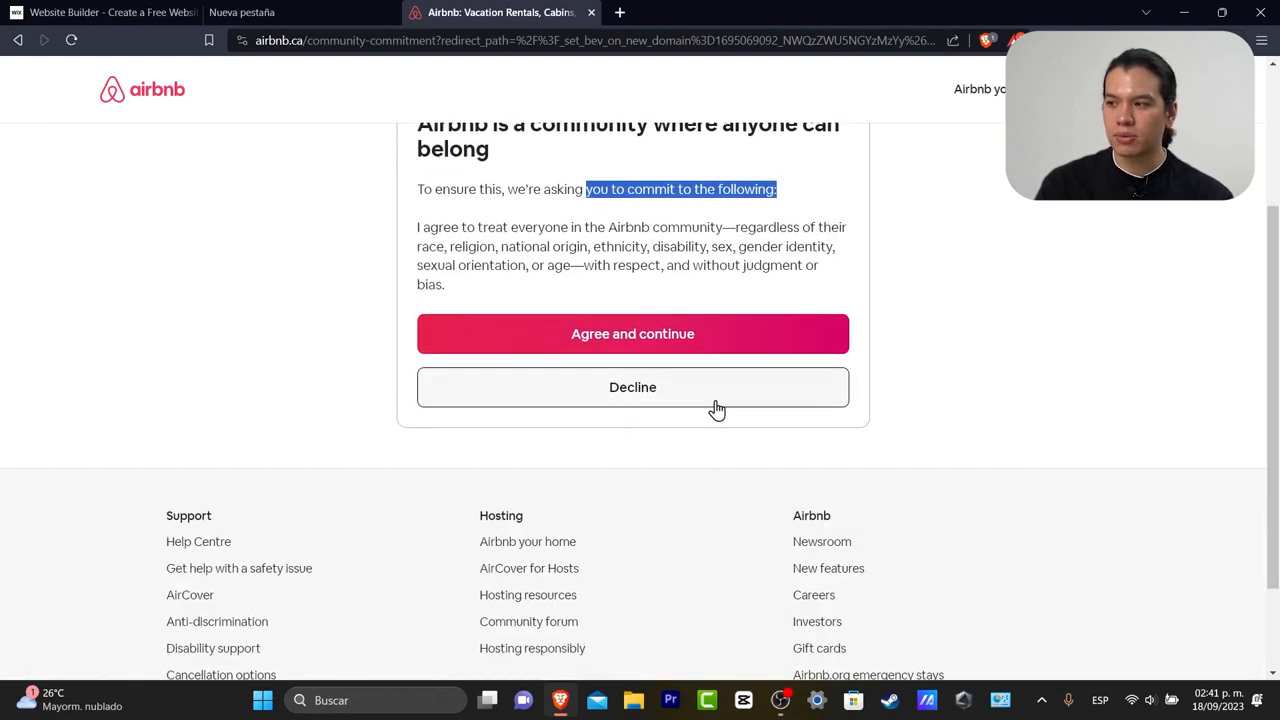
{"action": "left_click", "coordinate": [630, 338]}
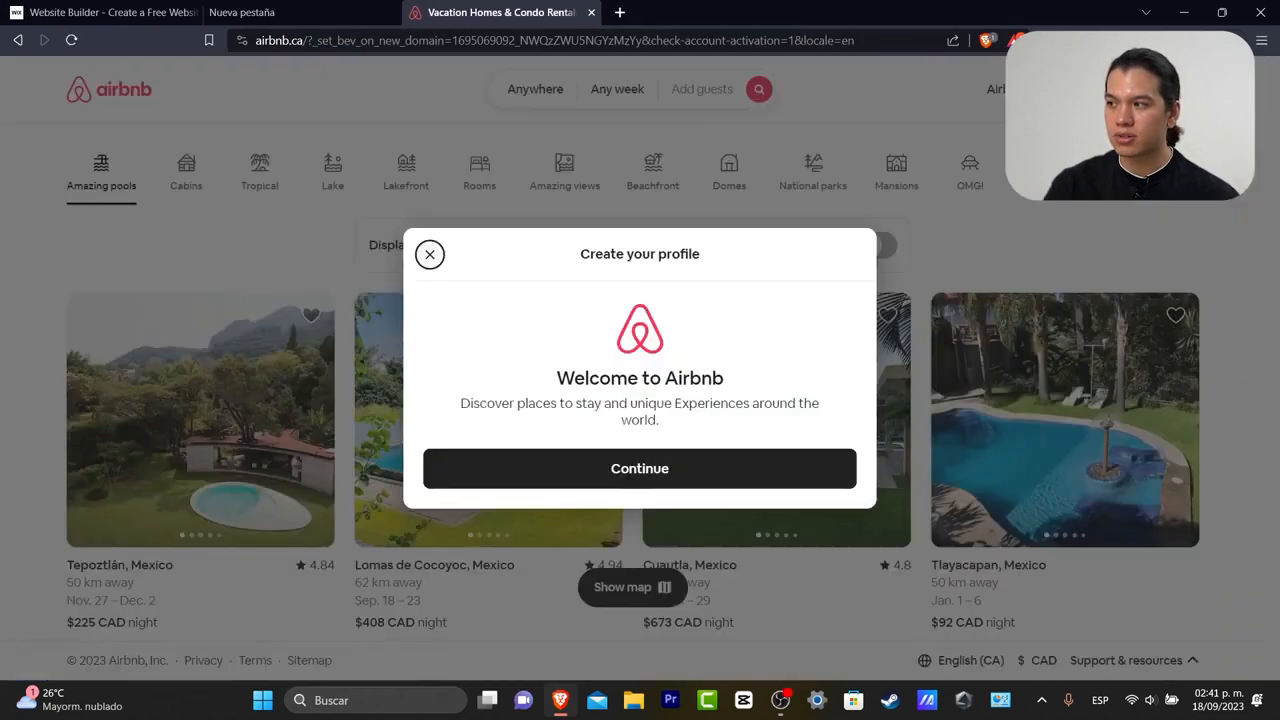
- Go through the profile setup, covering the phone number confirmation and the profile photo upload
{"action": "left_click", "coordinate": [613, 472]}
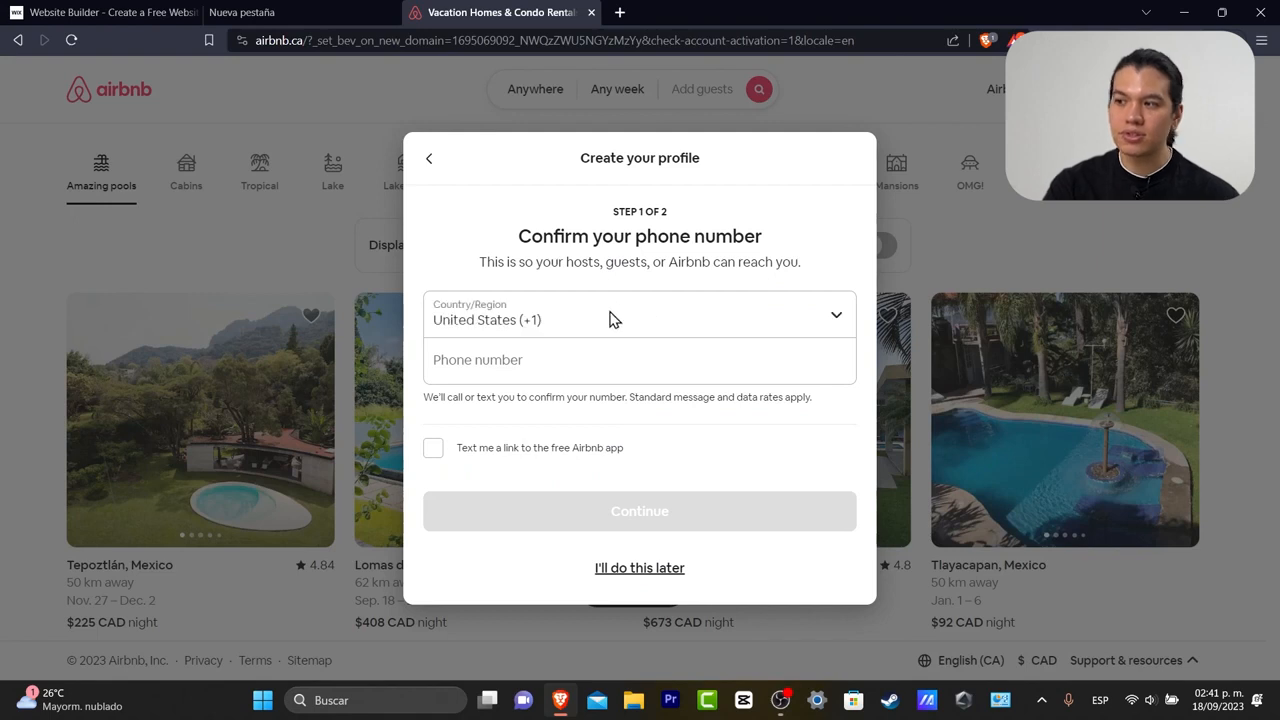
{"action": "left_click_drag", "start_coordinate": [543, 262], "coordinate": [803, 263]}
{"action": "left_click", "coordinate": [624, 327]}
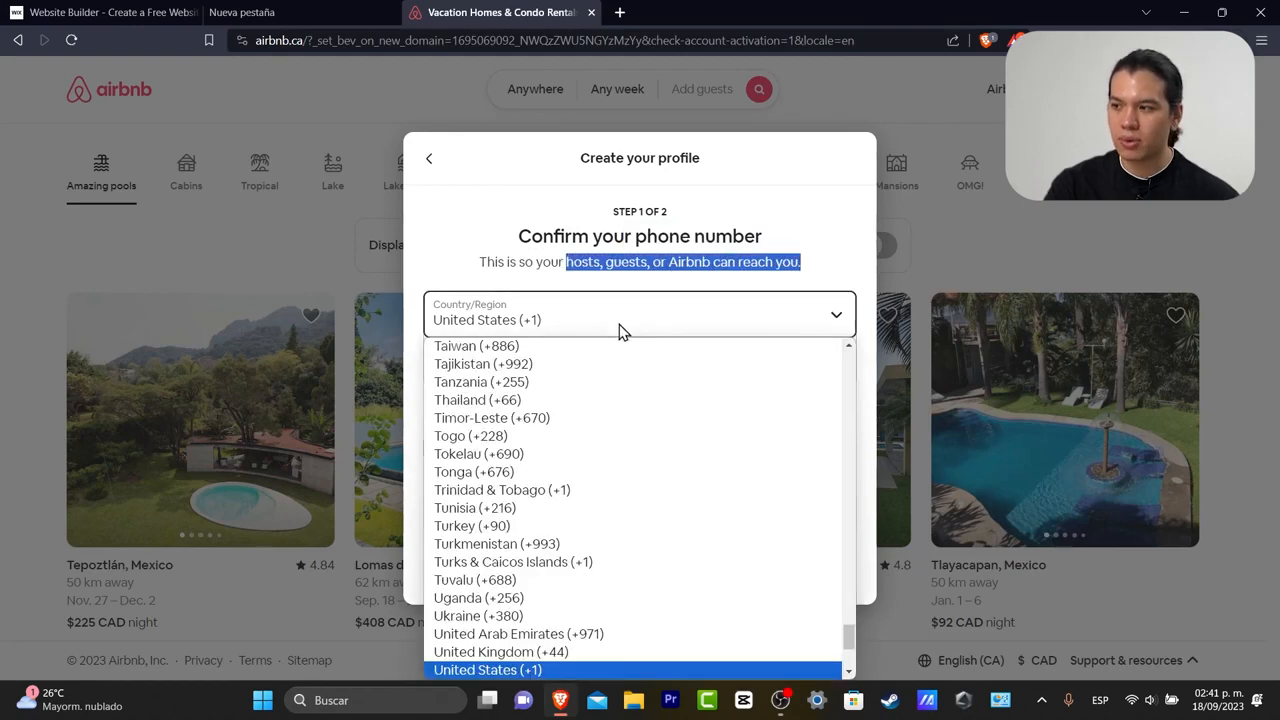
{"action": "scroll", "coordinate": [554, 440], "scroll_direction": "up", "scroll_amount": 15}
{"action": "scroll", "coordinate": [551, 471], "scroll_direction": "up", "scroll_amount": 5}
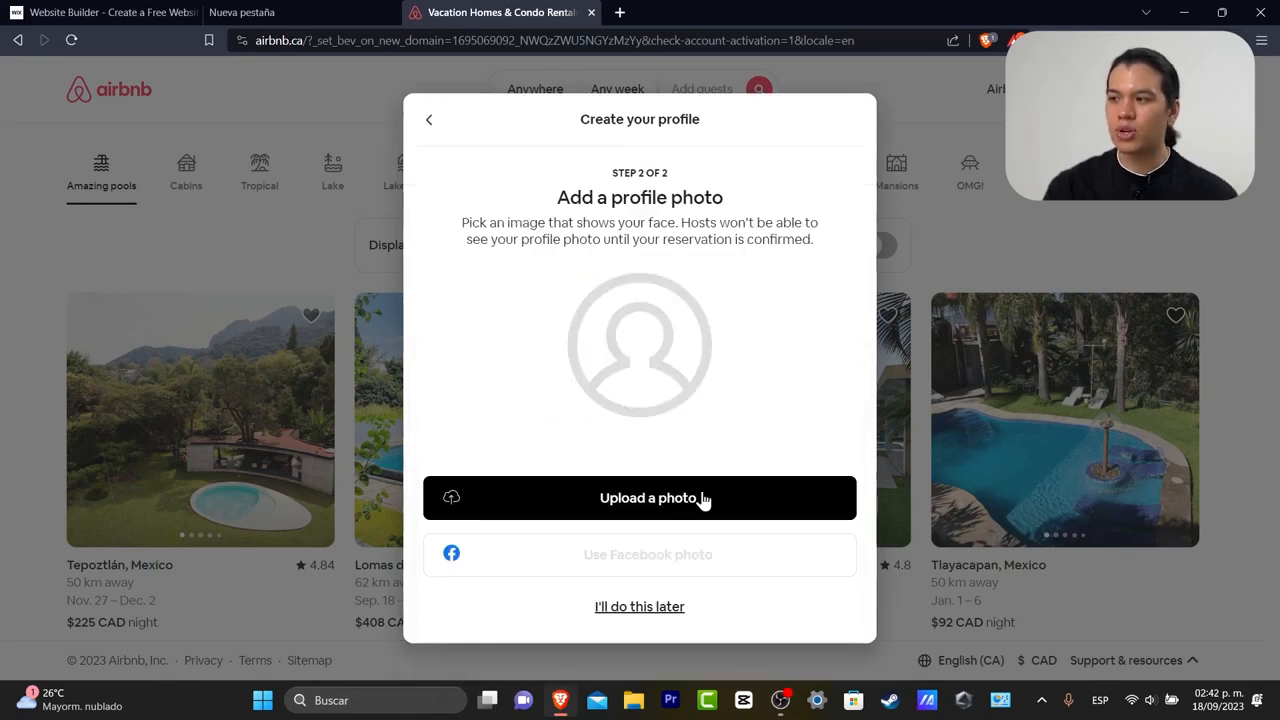
{"action": "left_click", "coordinate": [704, 499]}
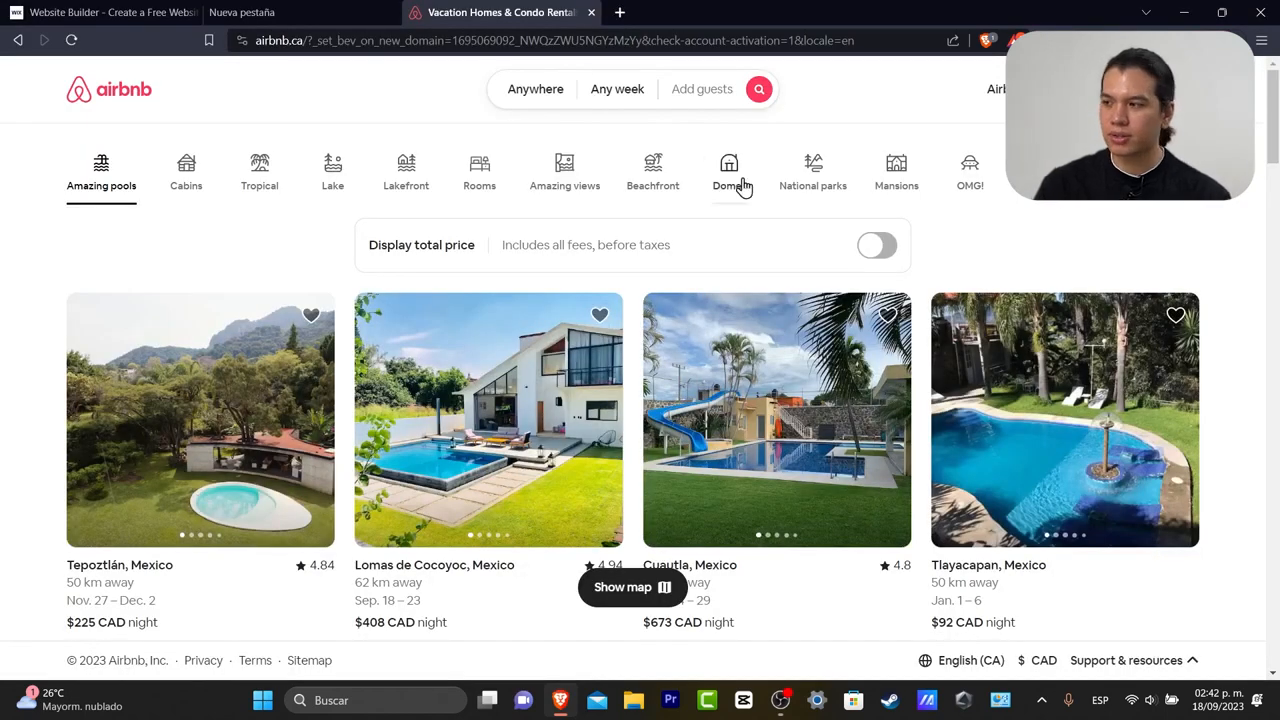
- Open the Airbnb your home page and look over its earnings estimate and map
{"action": "left_click", "coordinate": [1215, 89]}
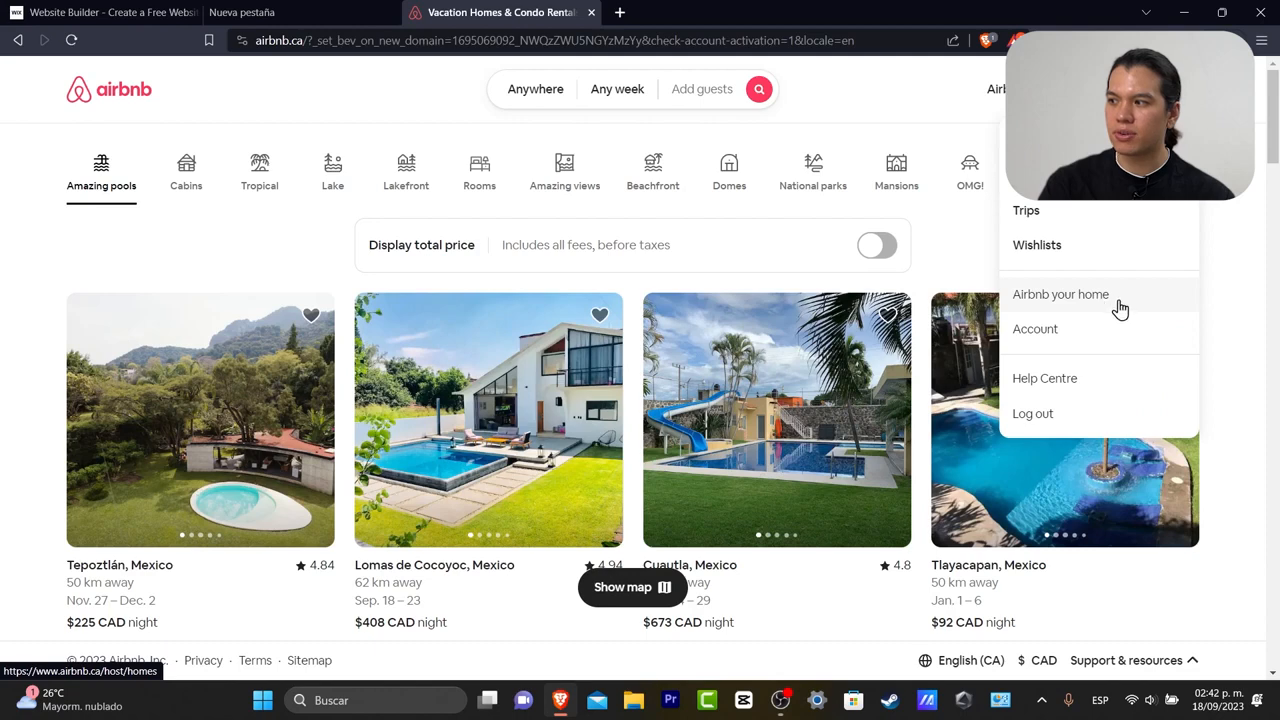
{"action": "left_click", "coordinate": [1083, 249]}
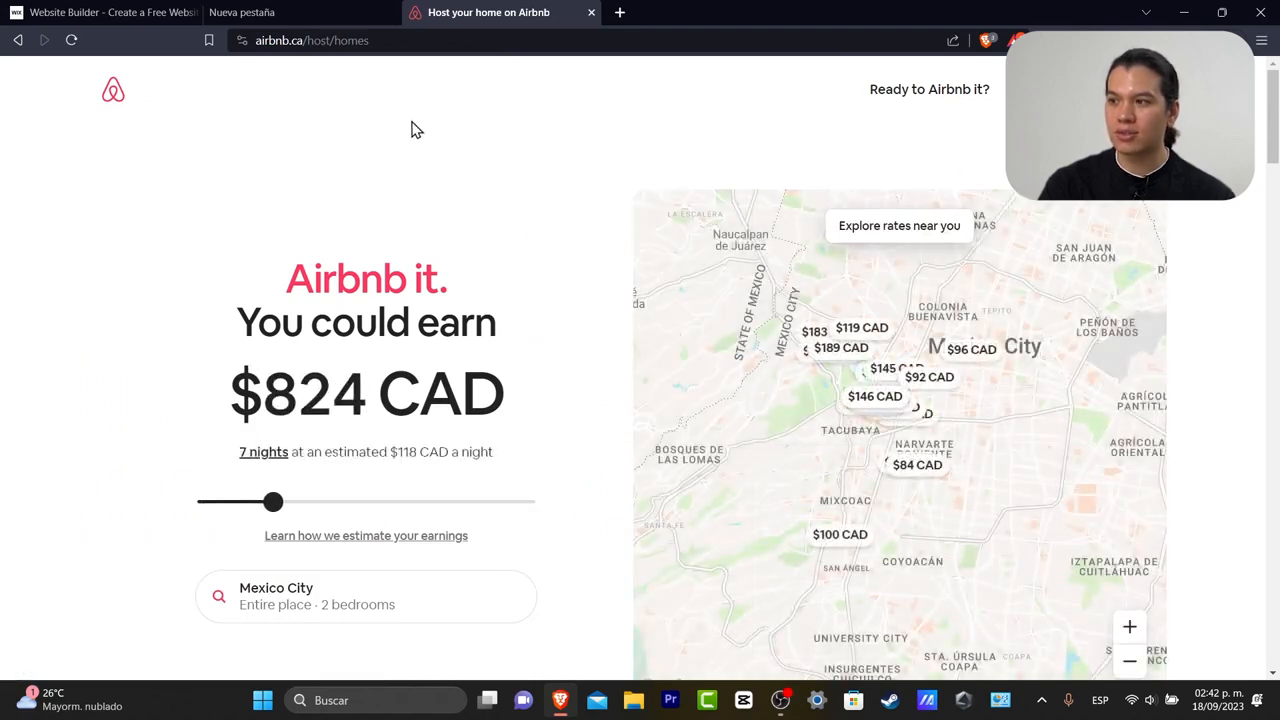
{"action": "scroll", "coordinate": [466, 229], "scroll_direction": "down", "scroll_amount": 7}
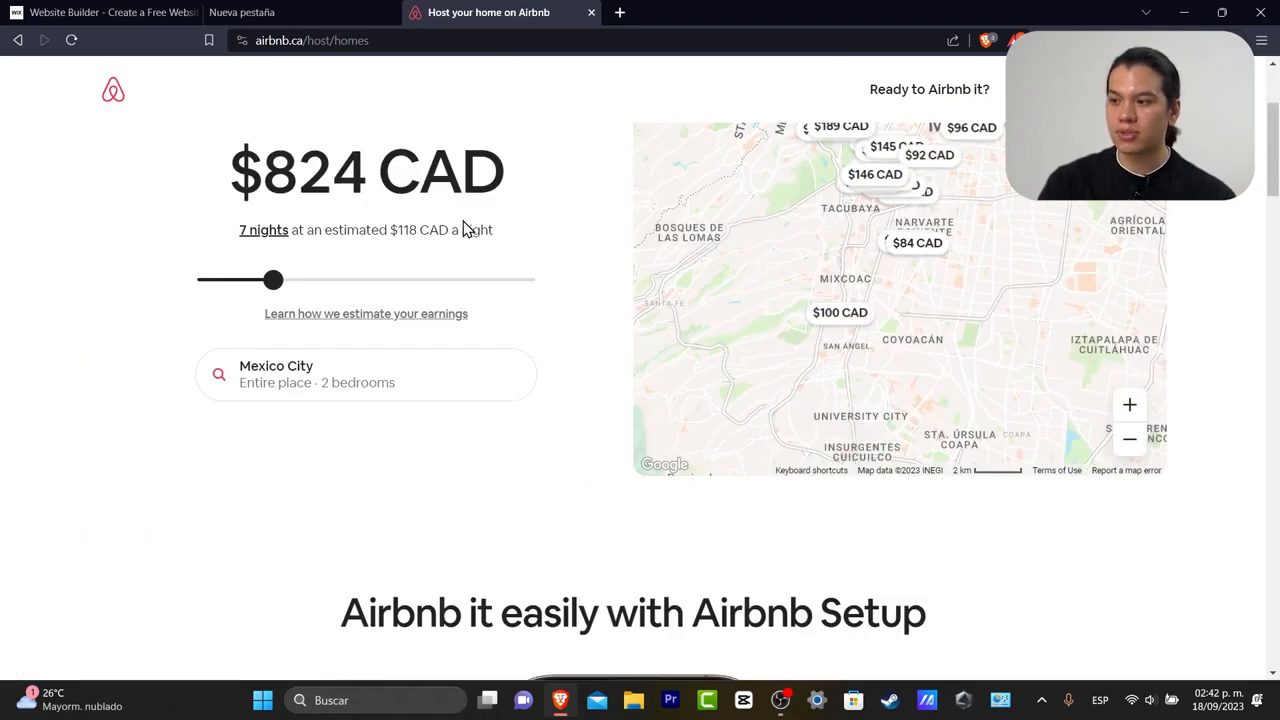
{"action": "scroll", "coordinate": [466, 229], "scroll_direction": "up", "scroll_amount": 7}
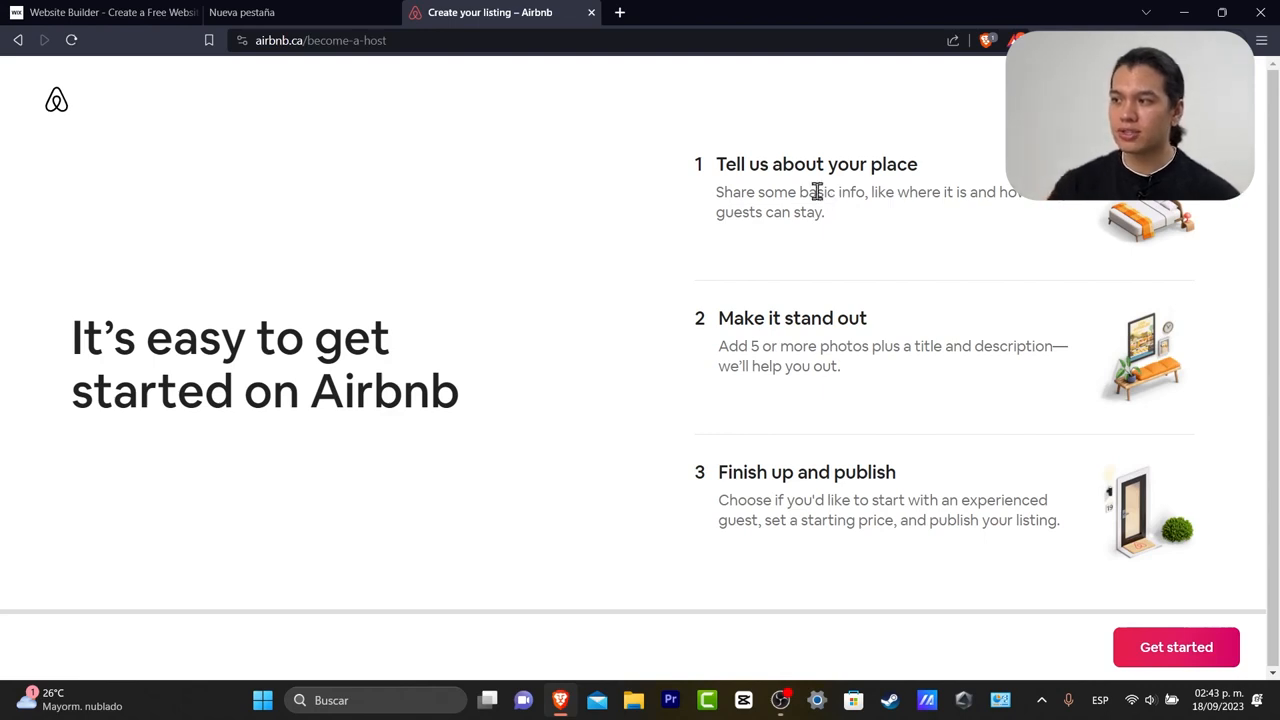
- Review the three stages of creating a listing and get started with the first one
{"action": "left_click_drag", "start_coordinate": [745, 164], "coordinate": [940, 160]}
{"action": "left_click_drag", "start_coordinate": [698, 318], "coordinate": [888, 308]}
{"action": "left_click_drag", "start_coordinate": [806, 471], "coordinate": [912, 475]}
{"action": "left_click", "coordinate": [1186, 648]}
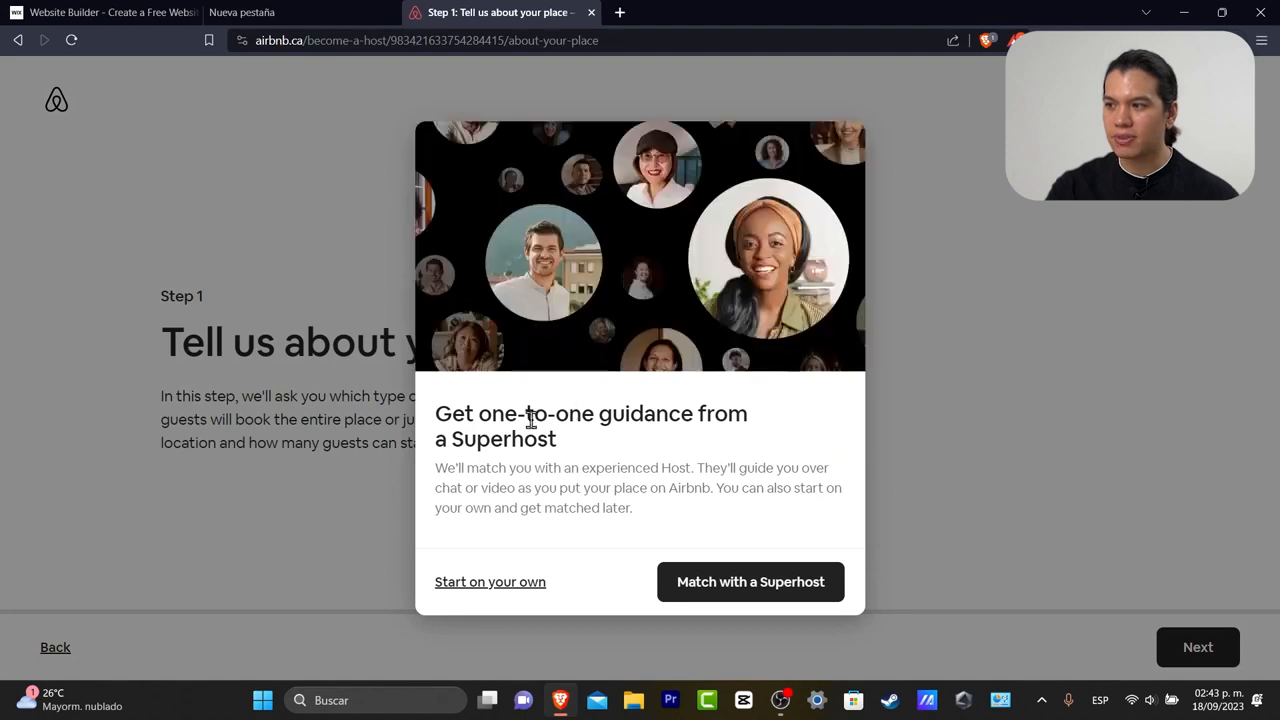
- Read the offer of one-to-one guidance and choose to match with a Superhost
{"action": "left_click_drag", "start_coordinate": [527, 418], "coordinate": [750, 418]}
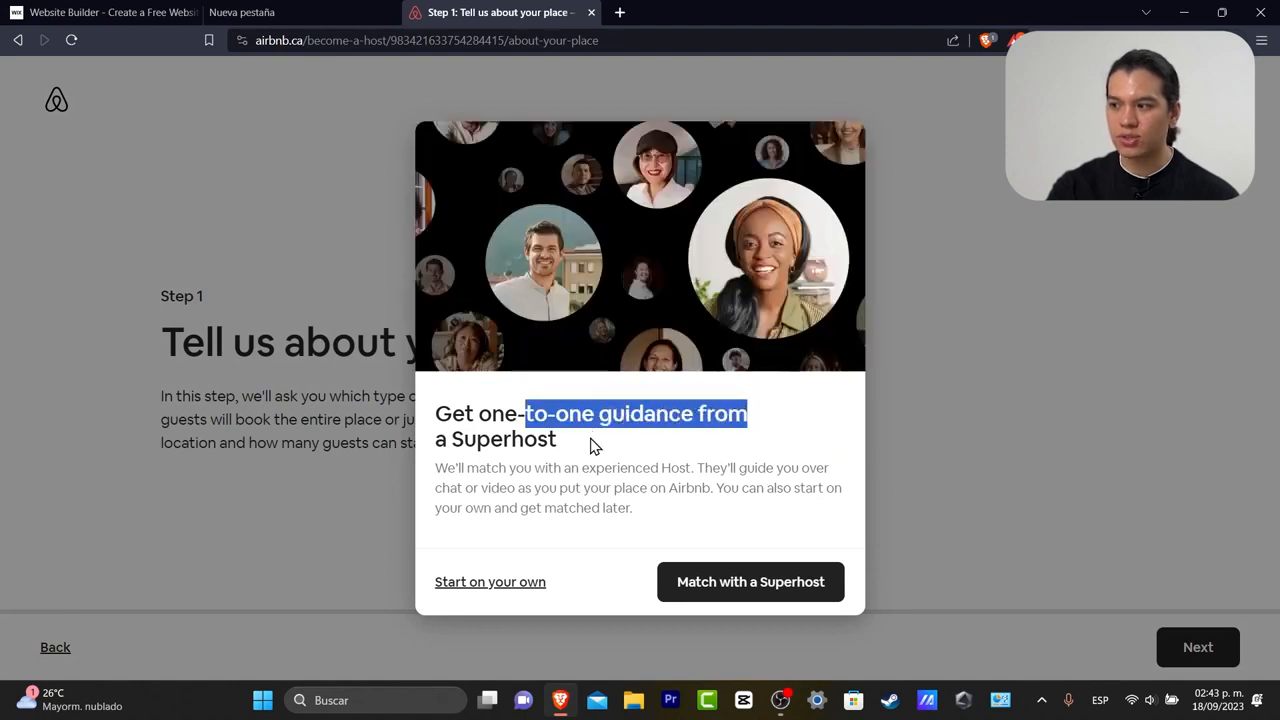
{"action": "left_click", "coordinate": [562, 469]}
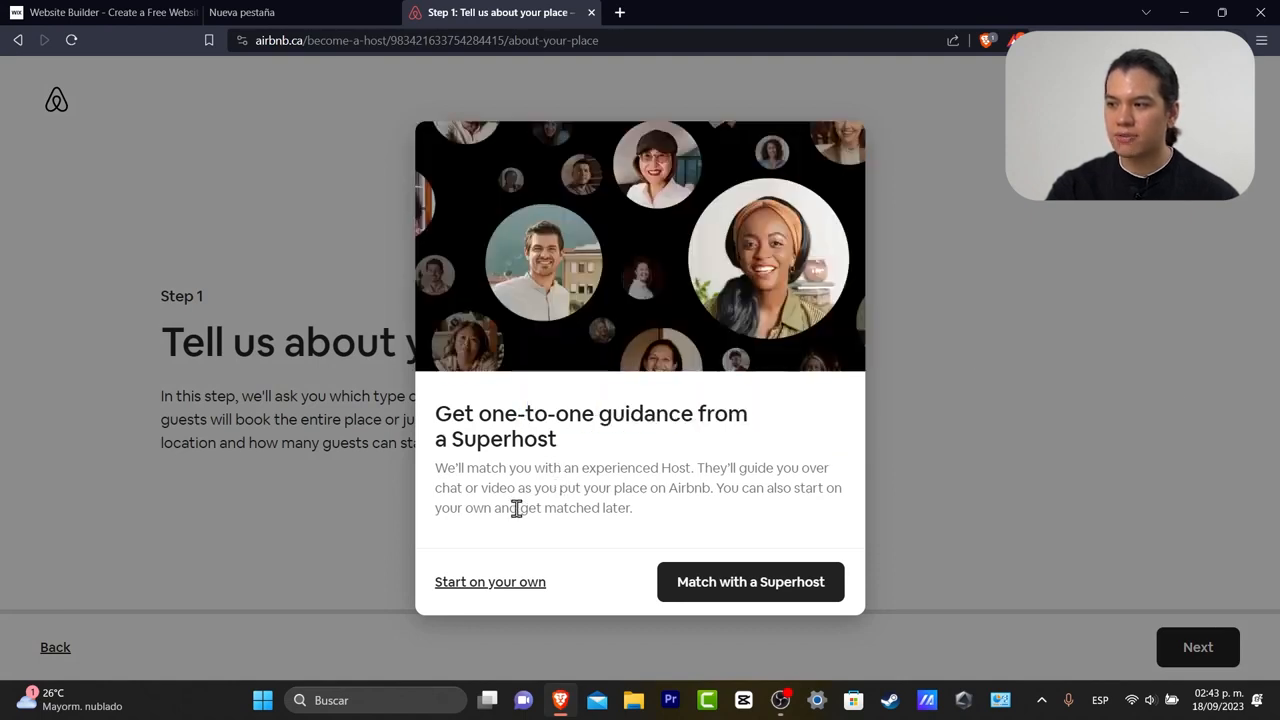
{"action": "left_click", "coordinate": [733, 588]}
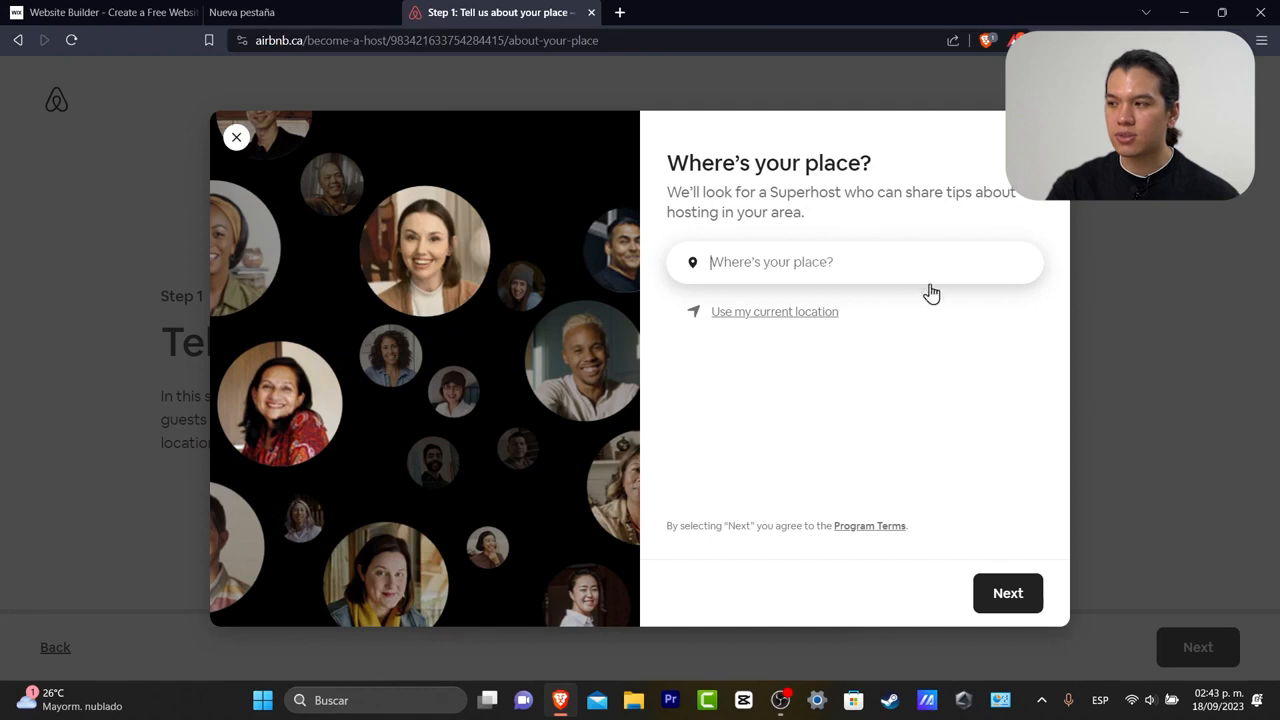
- Search for canada as the place's location, choose Montreal, Quebec for the Superhost match, and continue
{"action": "left_click", "coordinate": [745, 163]}
{"action": "left_click_drag", "start_coordinate": [745, 163], "coordinate": [872, 163]}
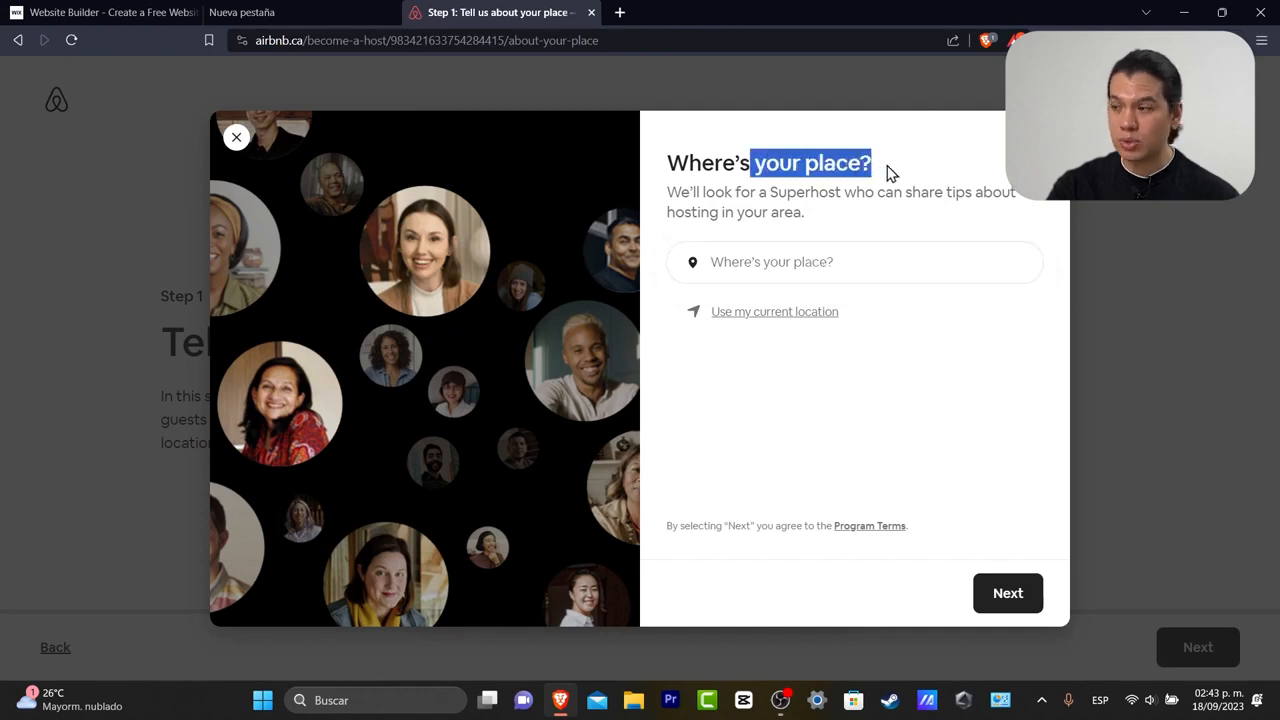
{"action": "left_click_drag", "start_coordinate": [705, 192], "coordinate": [1015, 218]}
{"action": "left_click", "coordinate": [996, 216]}
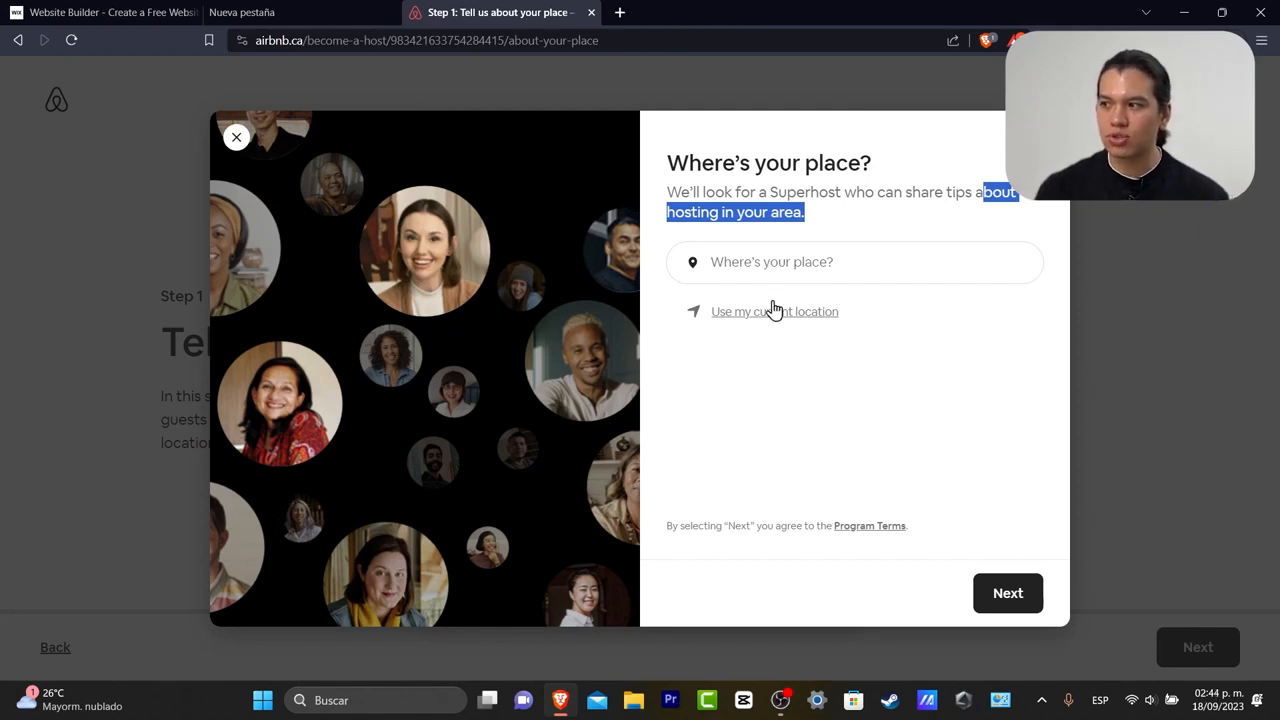
{"action": "left_click", "coordinate": [737, 284]}
{"action": "type", "text": "canada"}
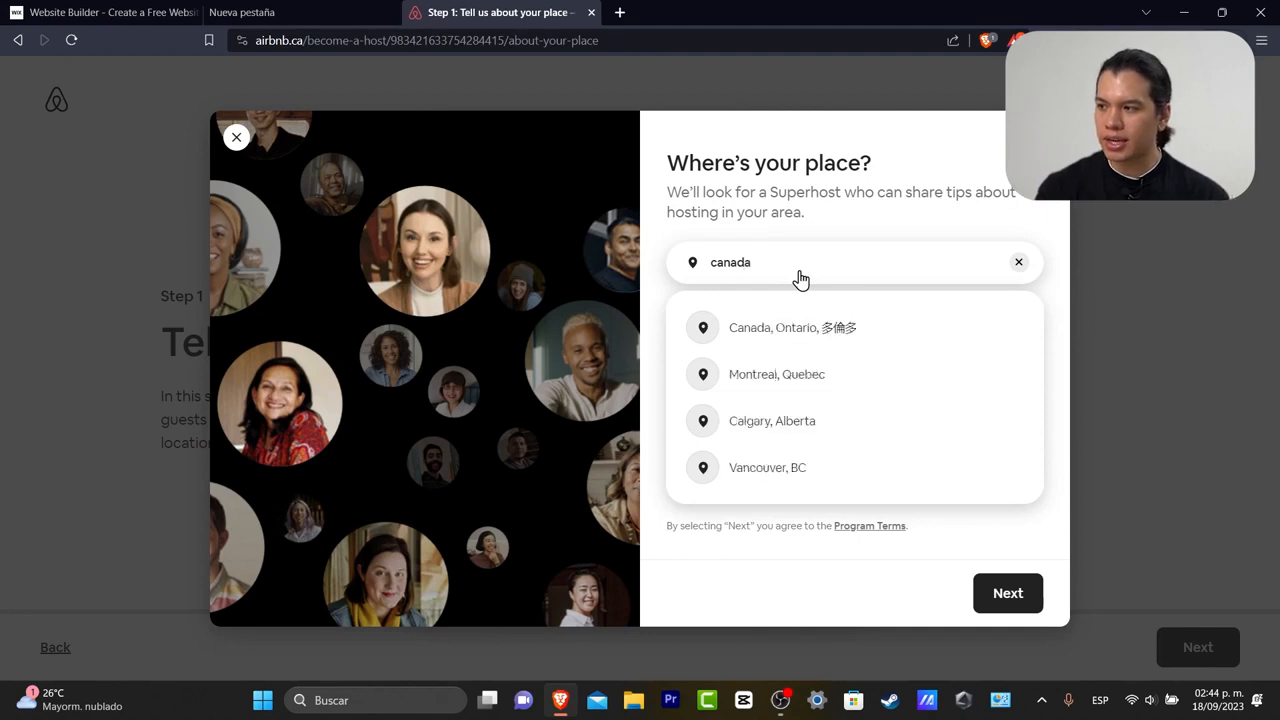
{"action": "left_click", "coordinate": [830, 374]}
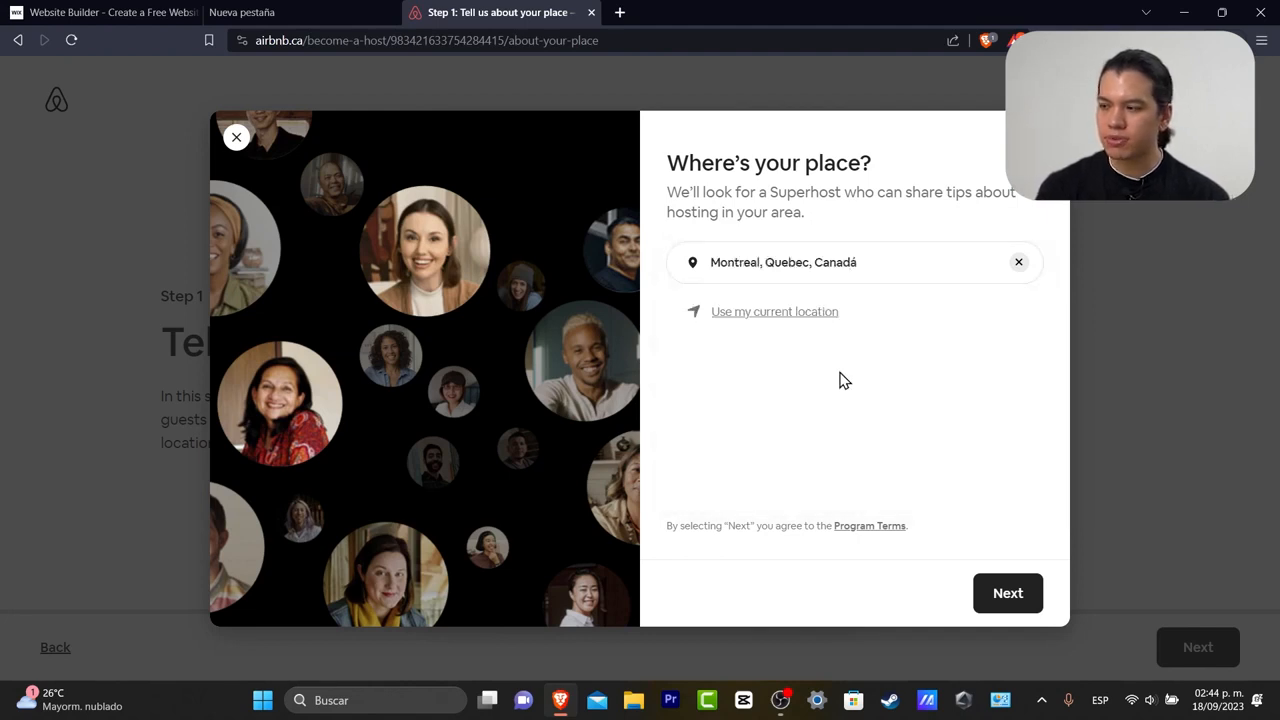
{"action": "left_click", "coordinate": [1006, 598]}
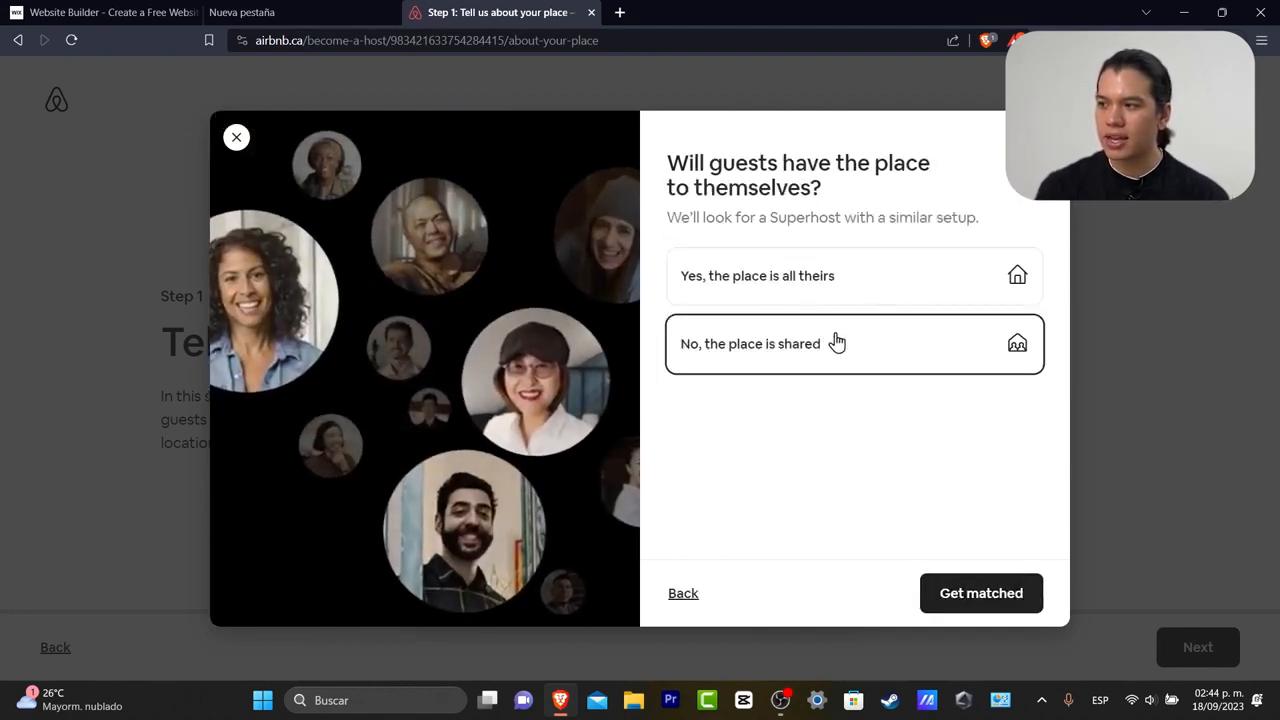
- Answer that the place is all the guests' own and get matched with a Superhost
{"action": "left_click_drag", "start_coordinate": [785, 163], "coordinate": [946, 200]}
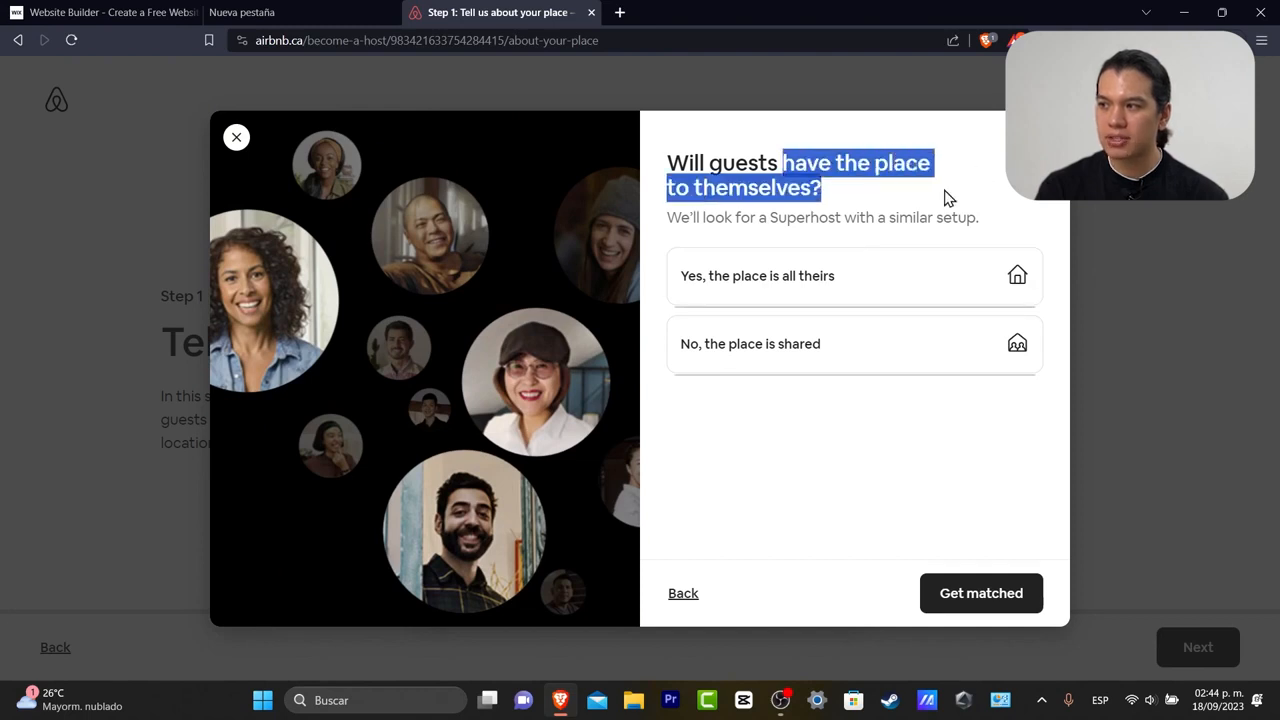
{"action": "left_click_drag", "start_coordinate": [805, 217], "coordinate": [1023, 223]}
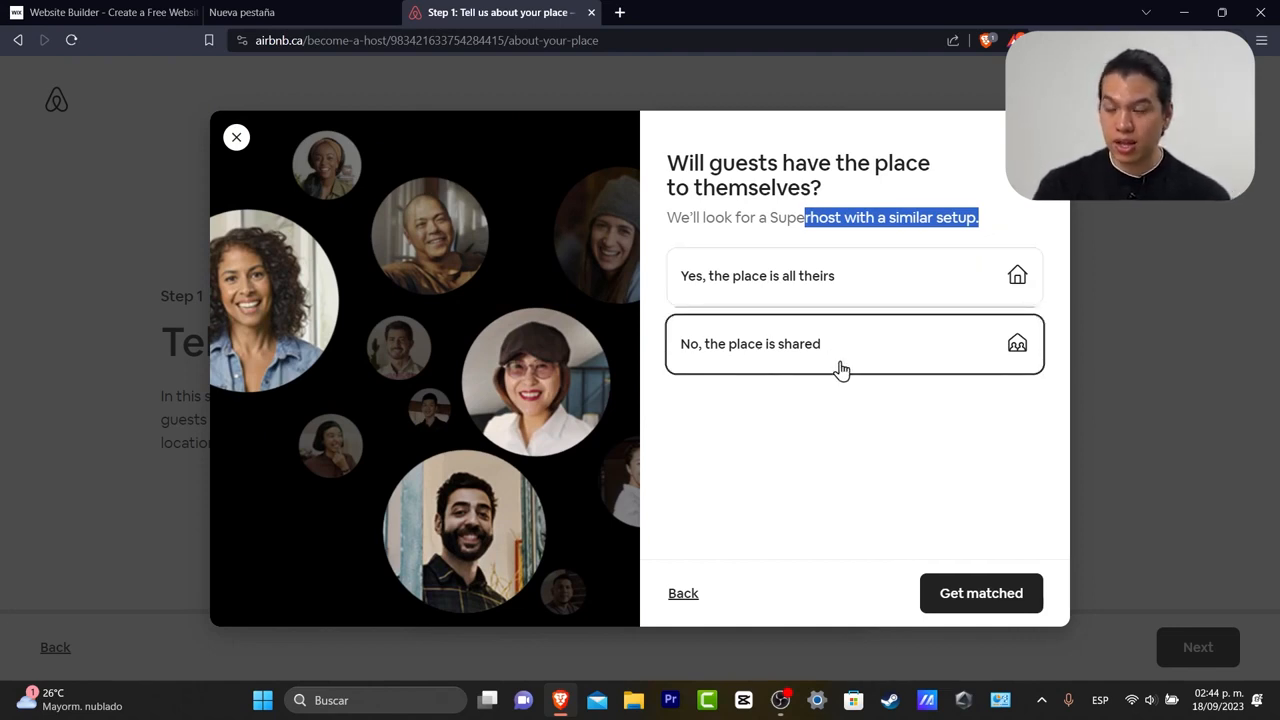
{"action": "left_click", "coordinate": [723, 359]}
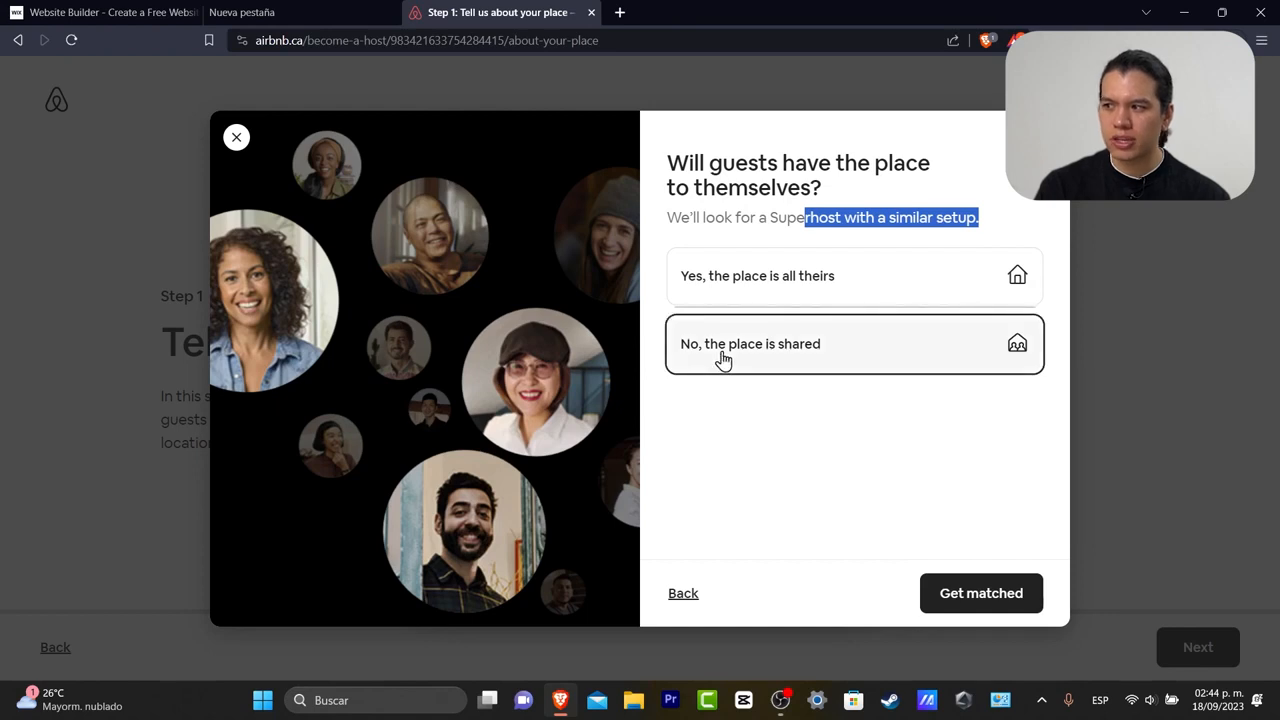
{"action": "left_click", "coordinate": [930, 294]}
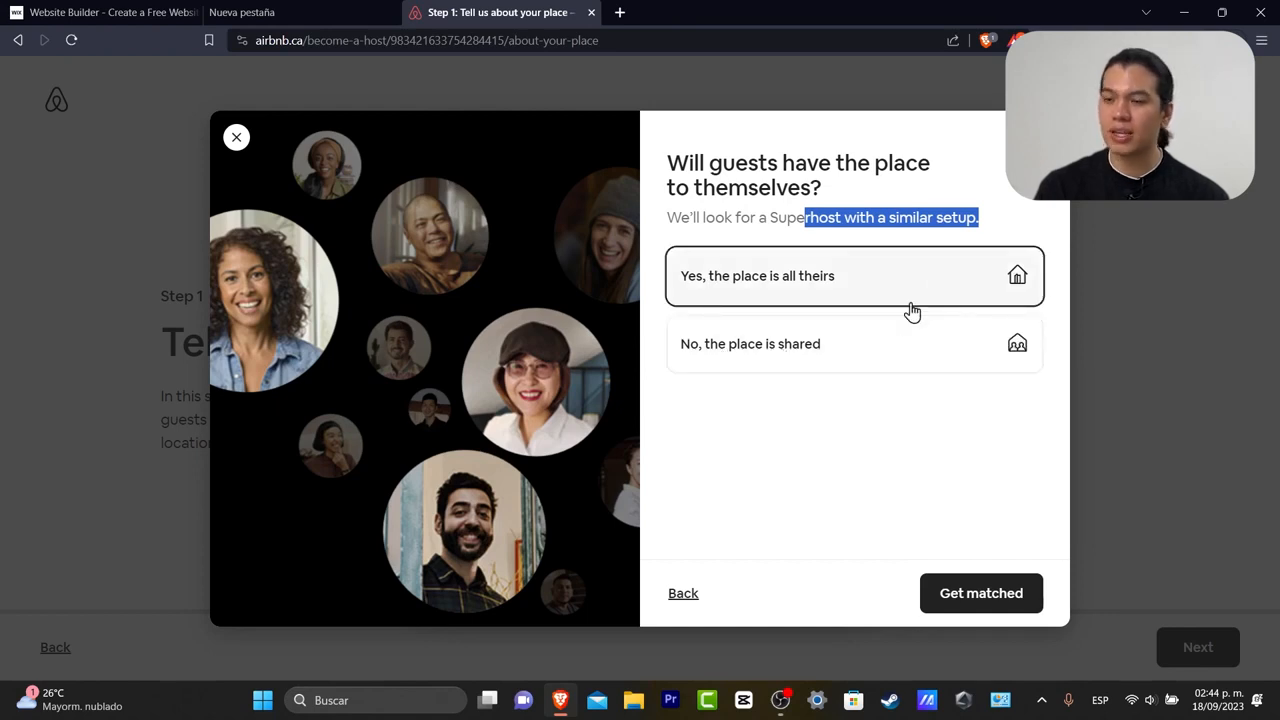
{"action": "left_click", "coordinate": [980, 600]}
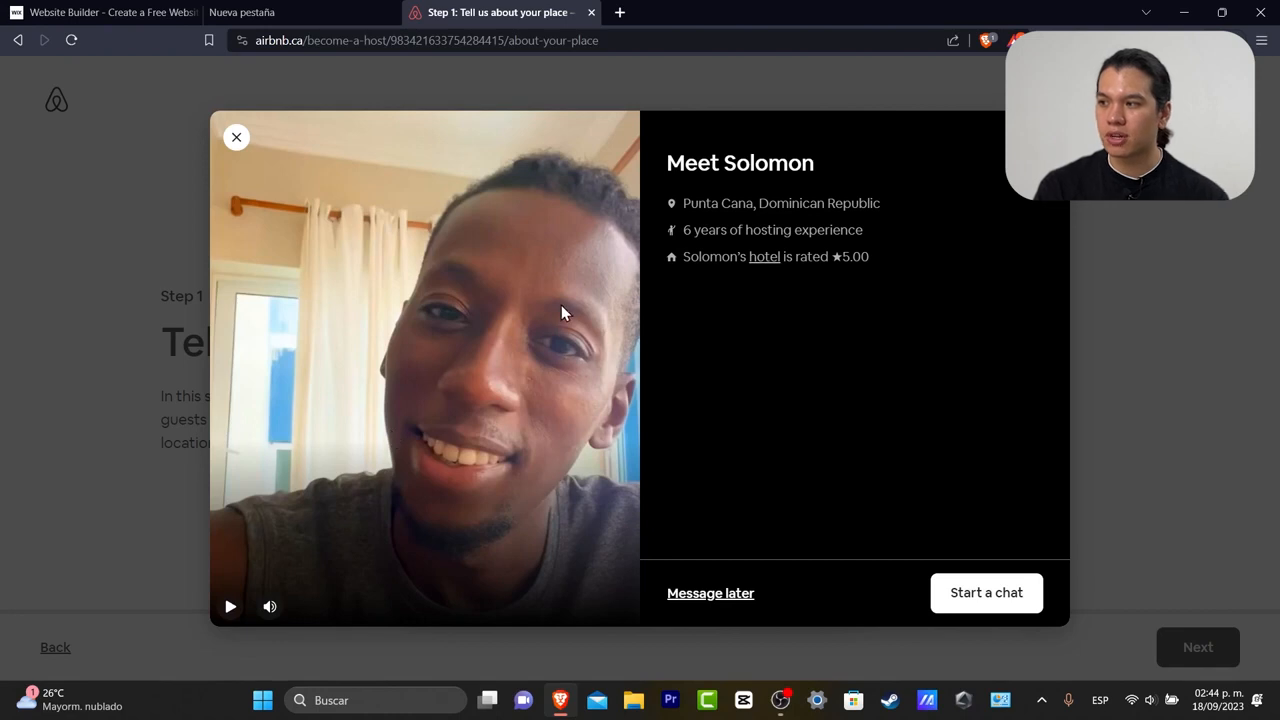
- Review the matched Superhost's location, hosting experience and rating, and choose to message later
{"action": "left_click_drag", "start_coordinate": [781, 205], "coordinate": [896, 214]}
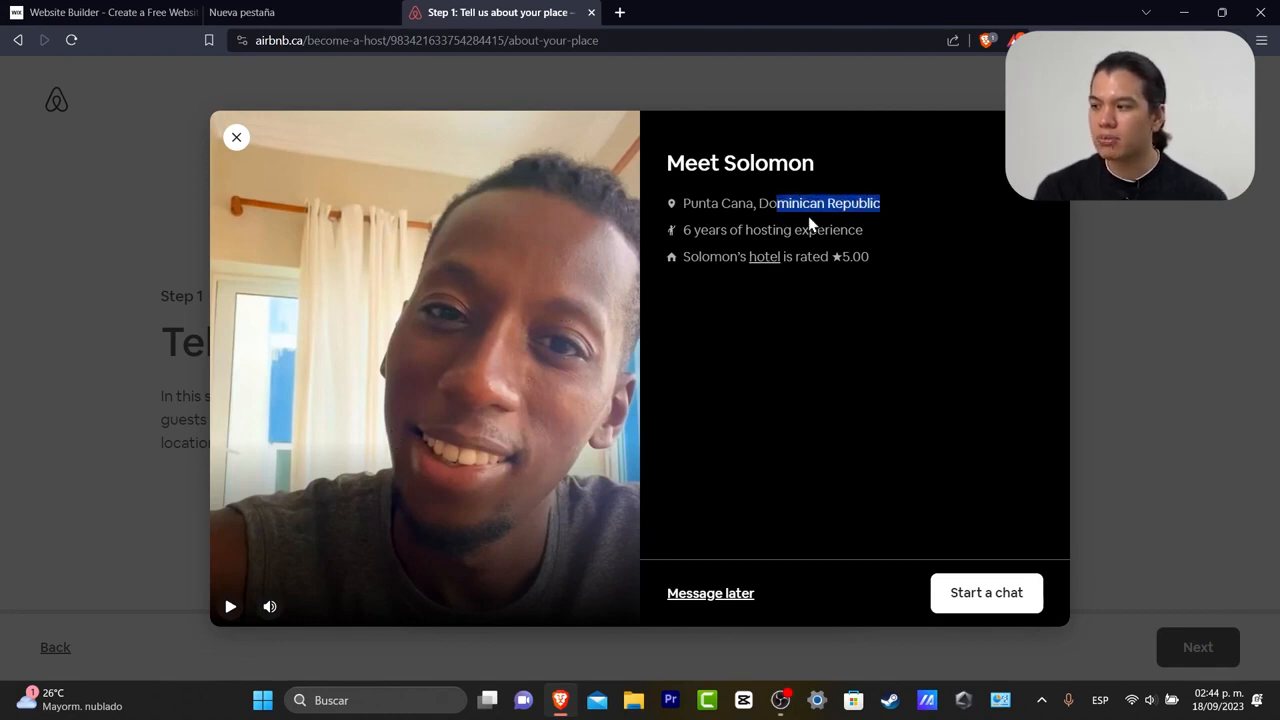
{"action": "left_click_drag", "start_coordinate": [706, 231], "coordinate": [854, 249]}
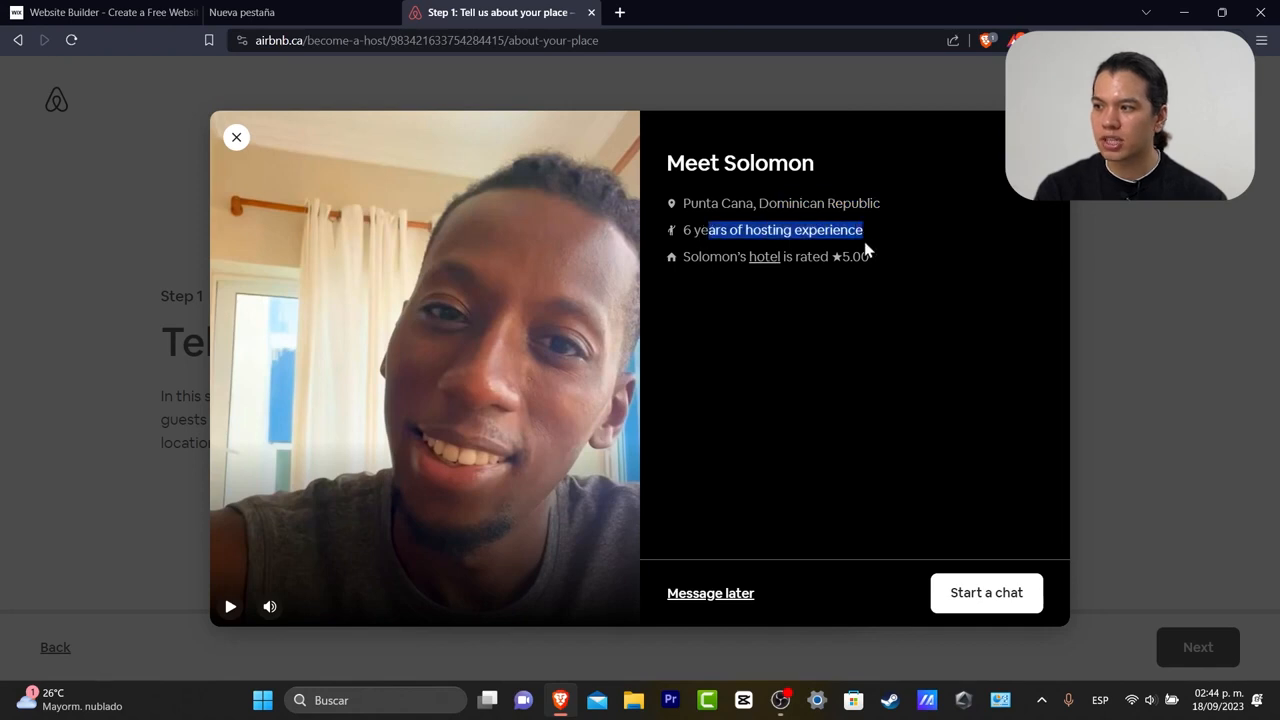
{"action": "left_click_drag", "start_coordinate": [737, 257], "coordinate": [843, 275]}
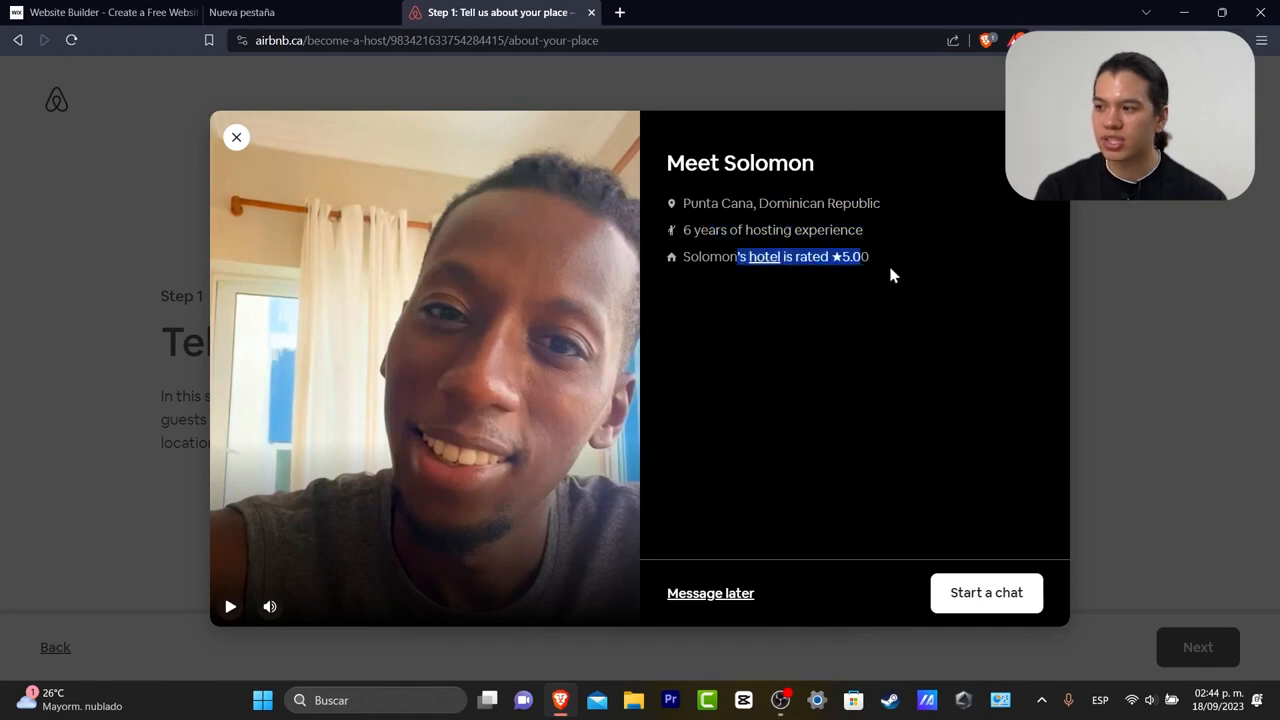
{"action": "left_click", "coordinate": [870, 375]}
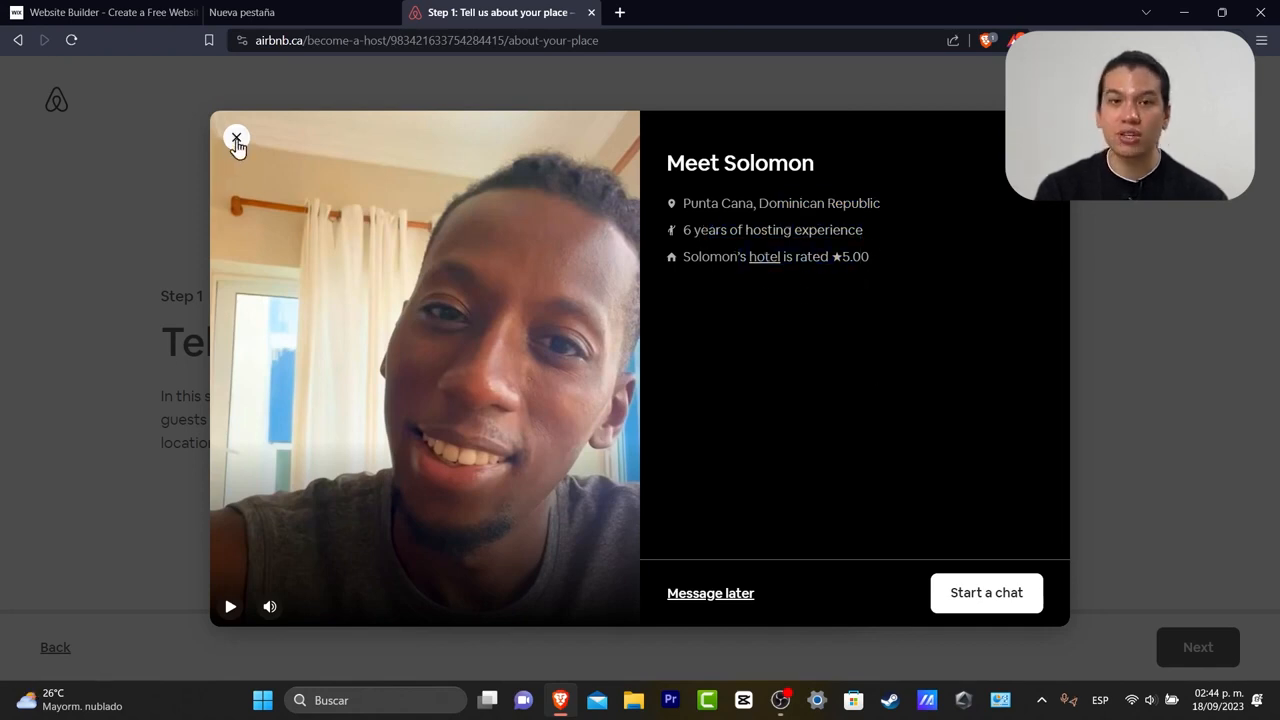
{"action": "left_click", "coordinate": [710, 595]}
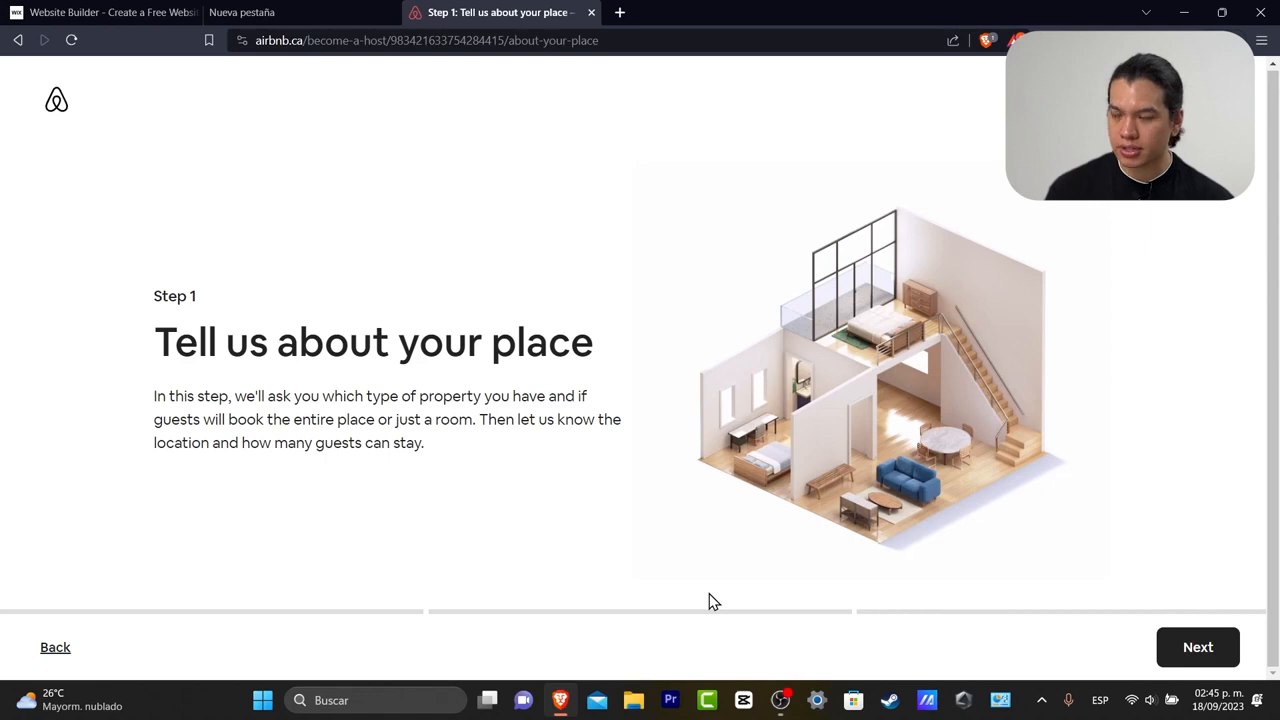
- Look through the property types, choose House, and continue with An entire place as what guests will have
{"action": "left_click", "coordinate": [1236, 648]}
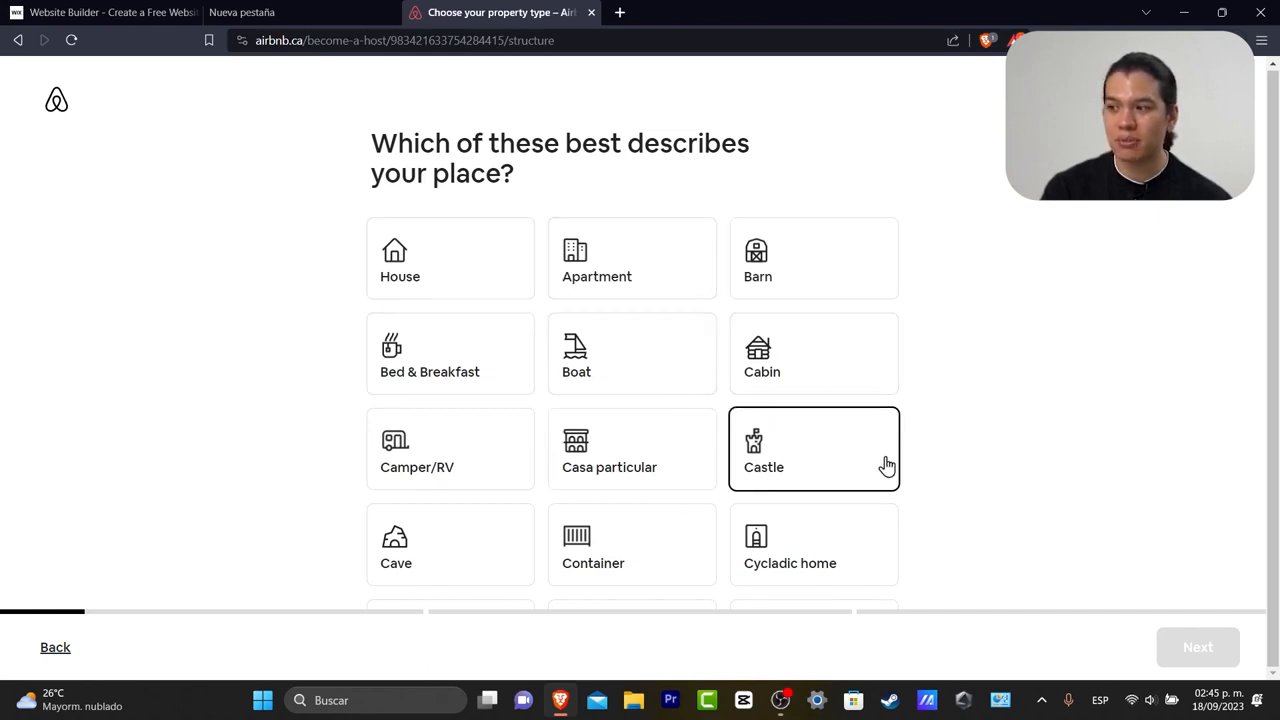
{"action": "scroll", "coordinate": [891, 466], "scroll_direction": "down", "scroll_amount": 2}
{"action": "scroll", "coordinate": [891, 466], "scroll_direction": "down", "scroll_amount": 4}
{"action": "scroll", "coordinate": [891, 466], "scroll_direction": "up", "scroll_amount": 6}
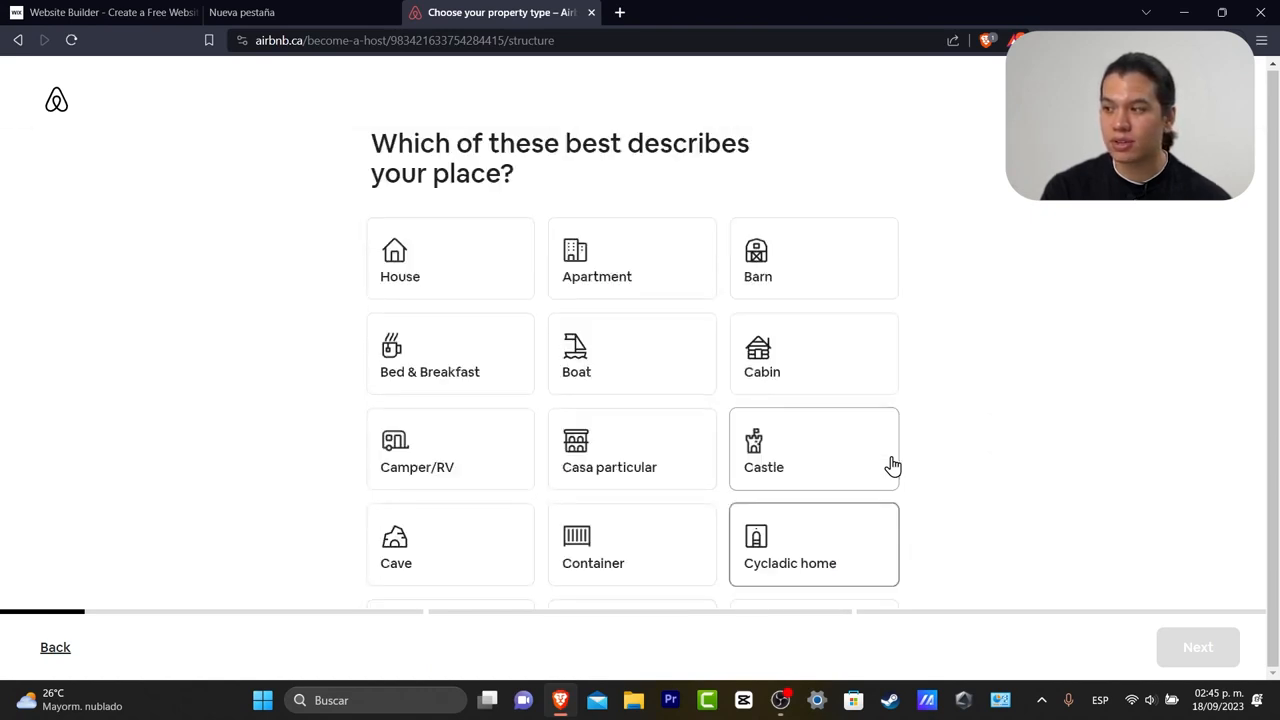
{"action": "left_click", "coordinate": [524, 272]}
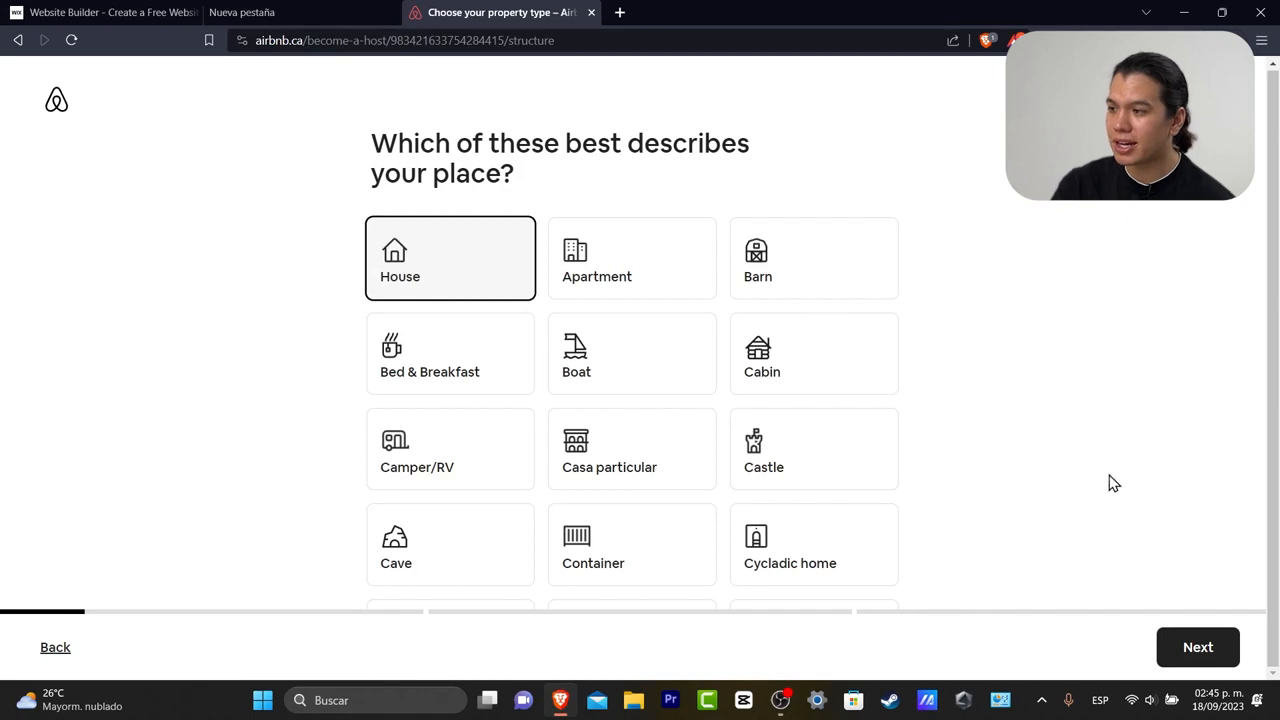
{"action": "left_click", "coordinate": [1194, 648]}
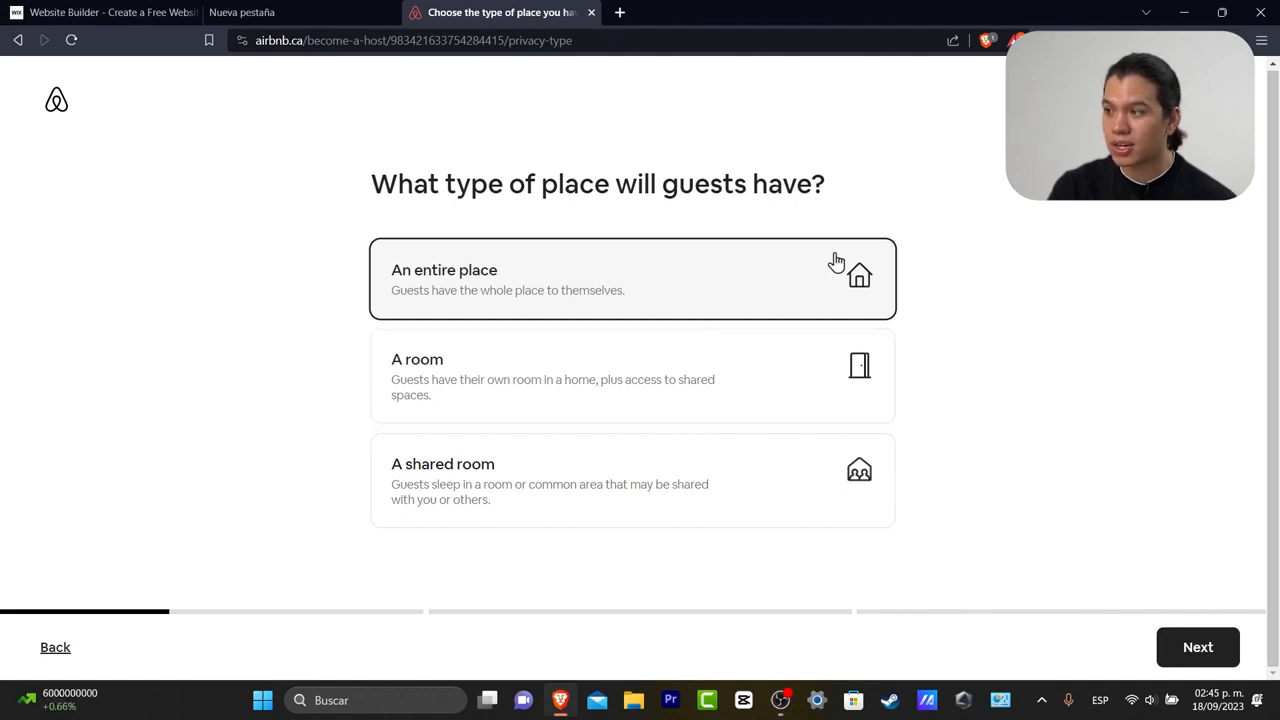
{"action": "left_click", "coordinate": [1232, 660]}
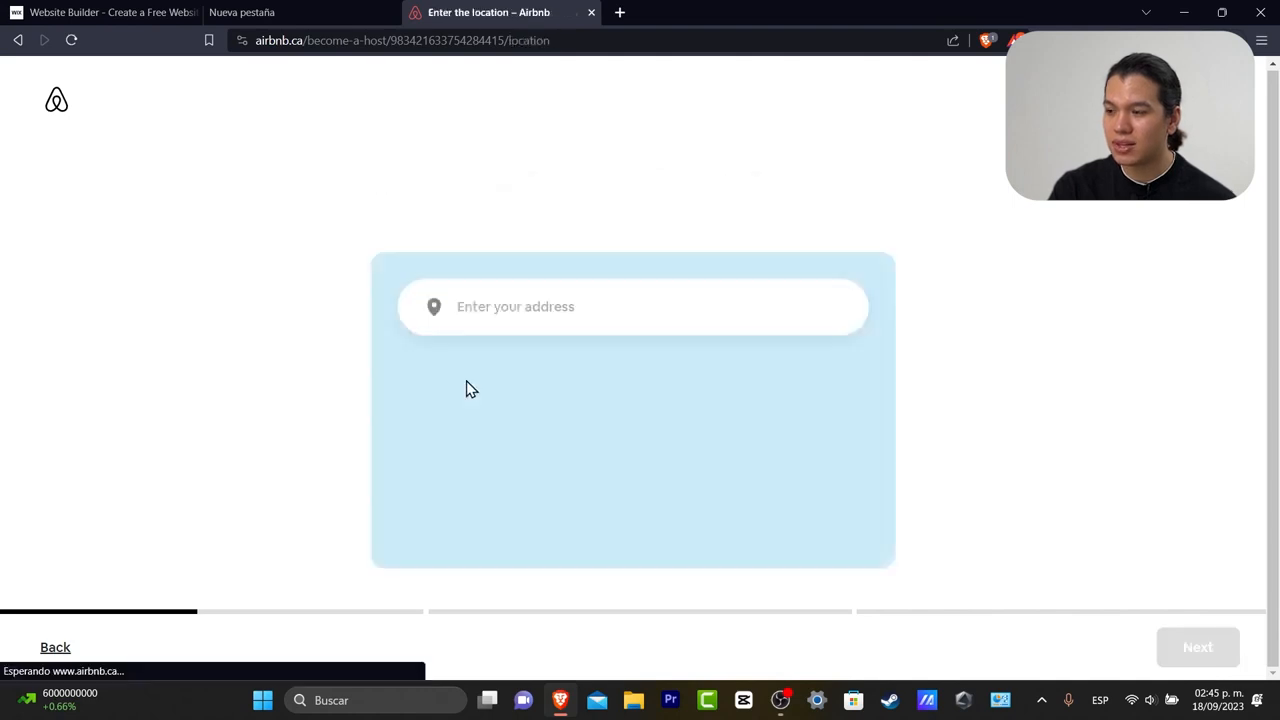
- Use the current location as the listing's address and allow the site to access it
{"action": "left_click_drag", "start_coordinate": [478, 175], "coordinate": [790, 180]}
{"action": "left_click", "coordinate": [646, 440]}
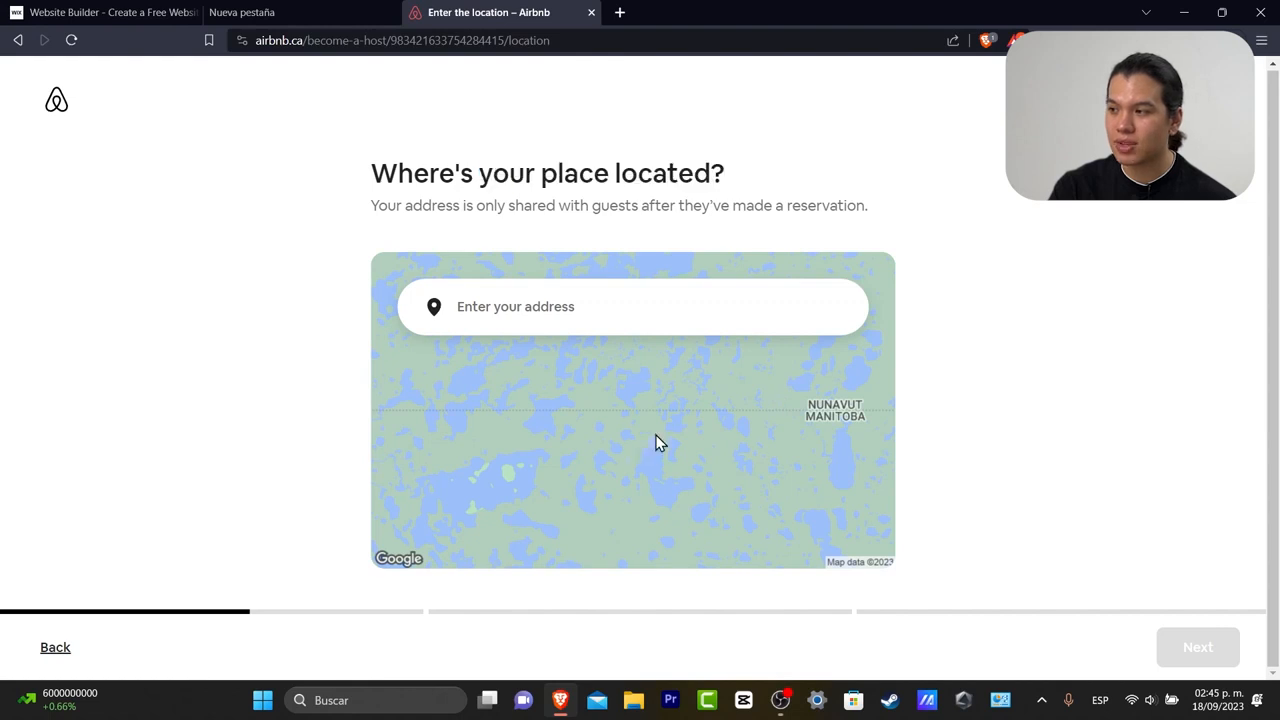
{"action": "left_click", "coordinate": [623, 302]}
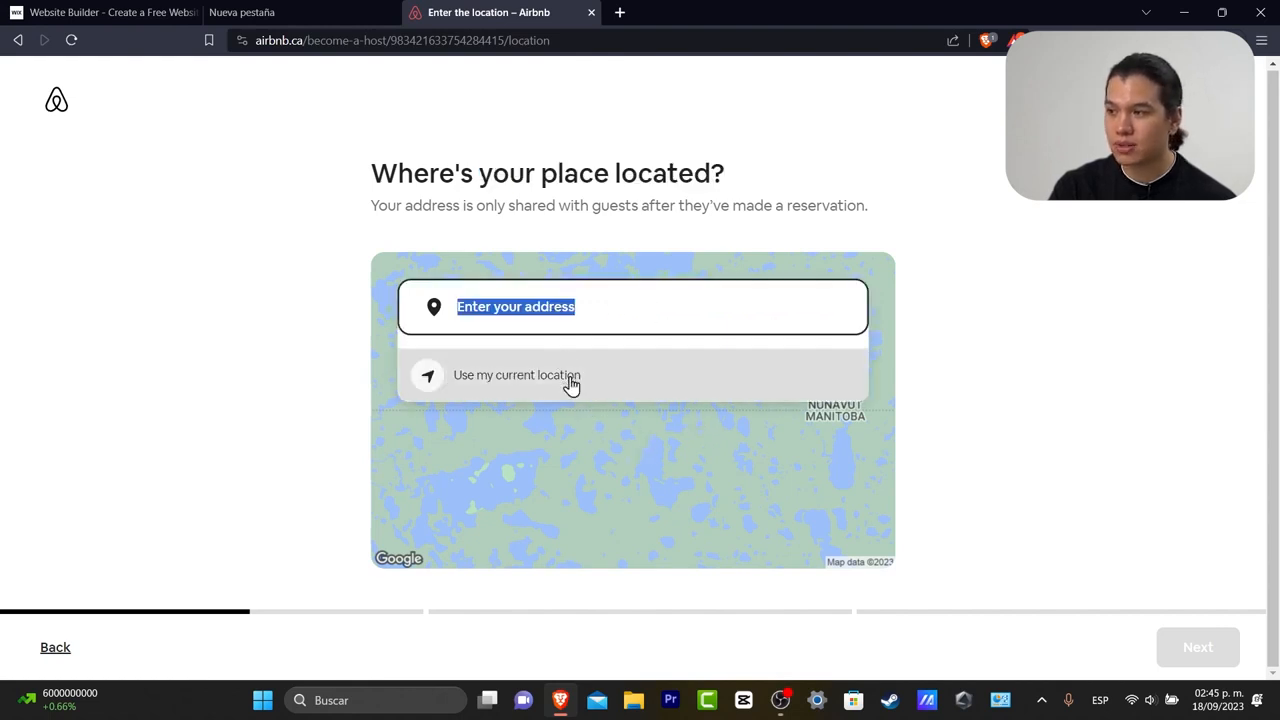
{"action": "left_click", "coordinate": [600, 423]}
{"action": "left_click", "coordinate": [651, 300]}
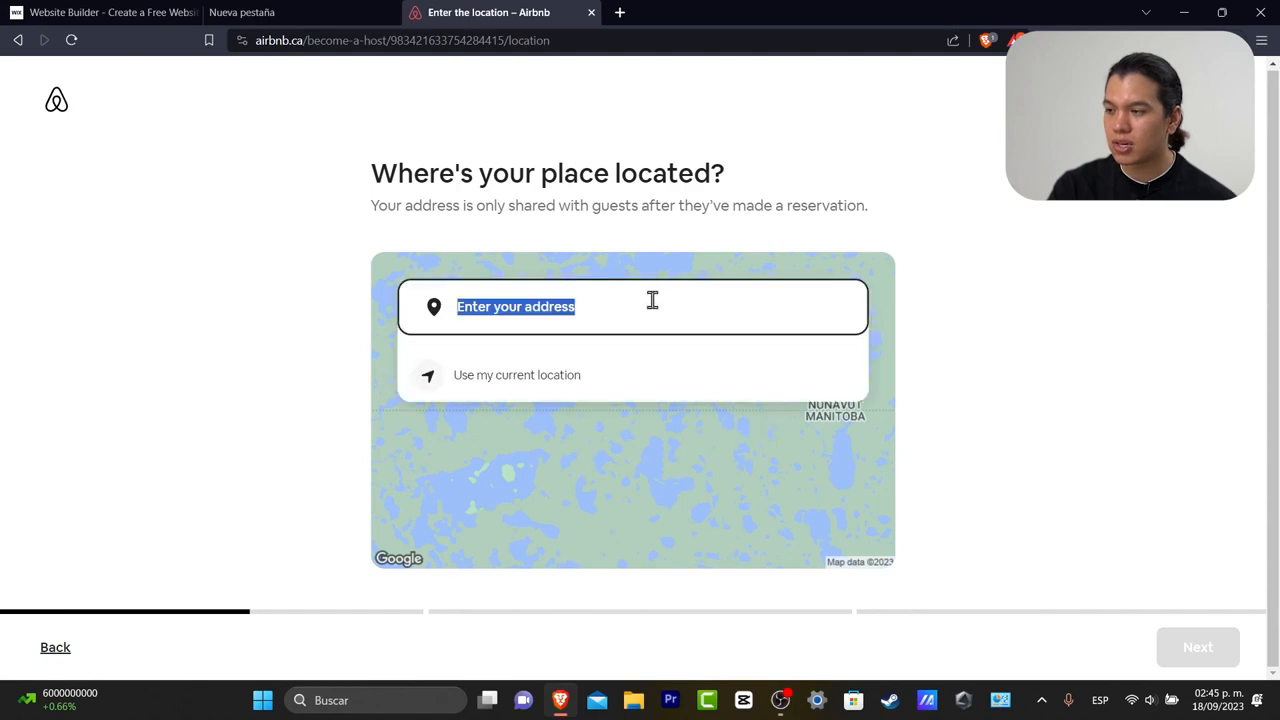
{"action": "left_click", "coordinate": [618, 393]}
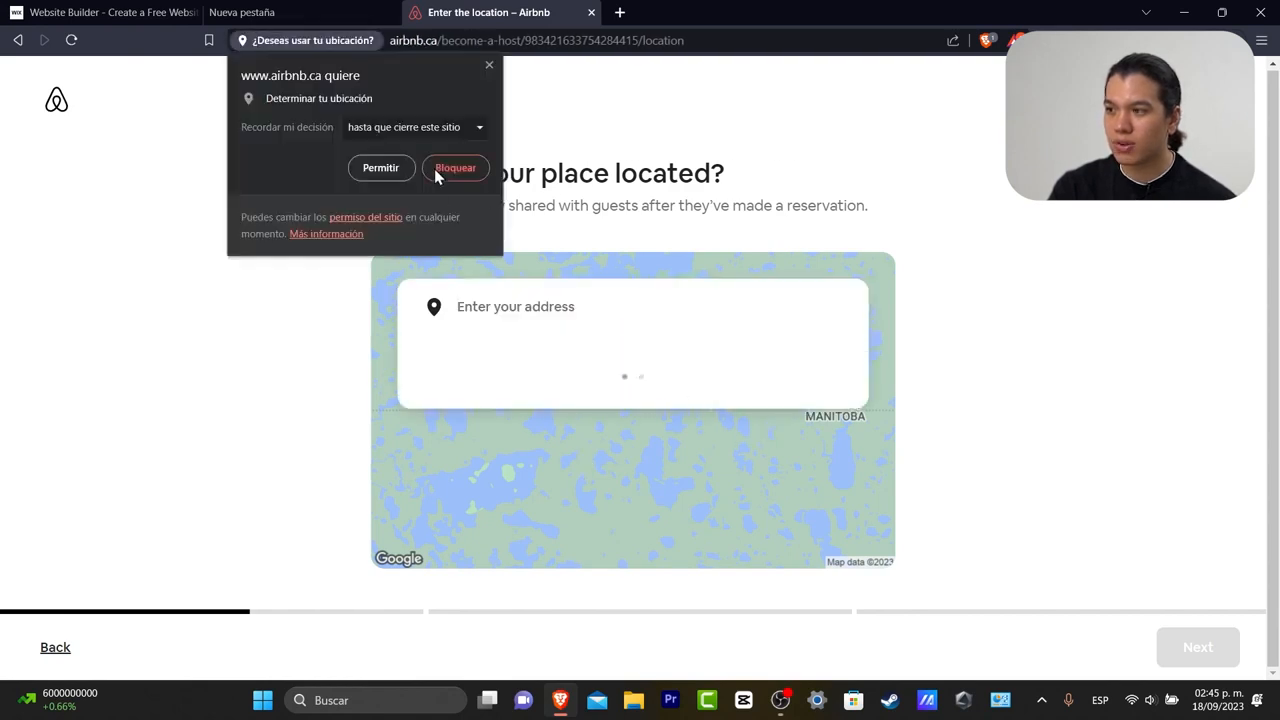
{"action": "left_click", "coordinate": [386, 168]}
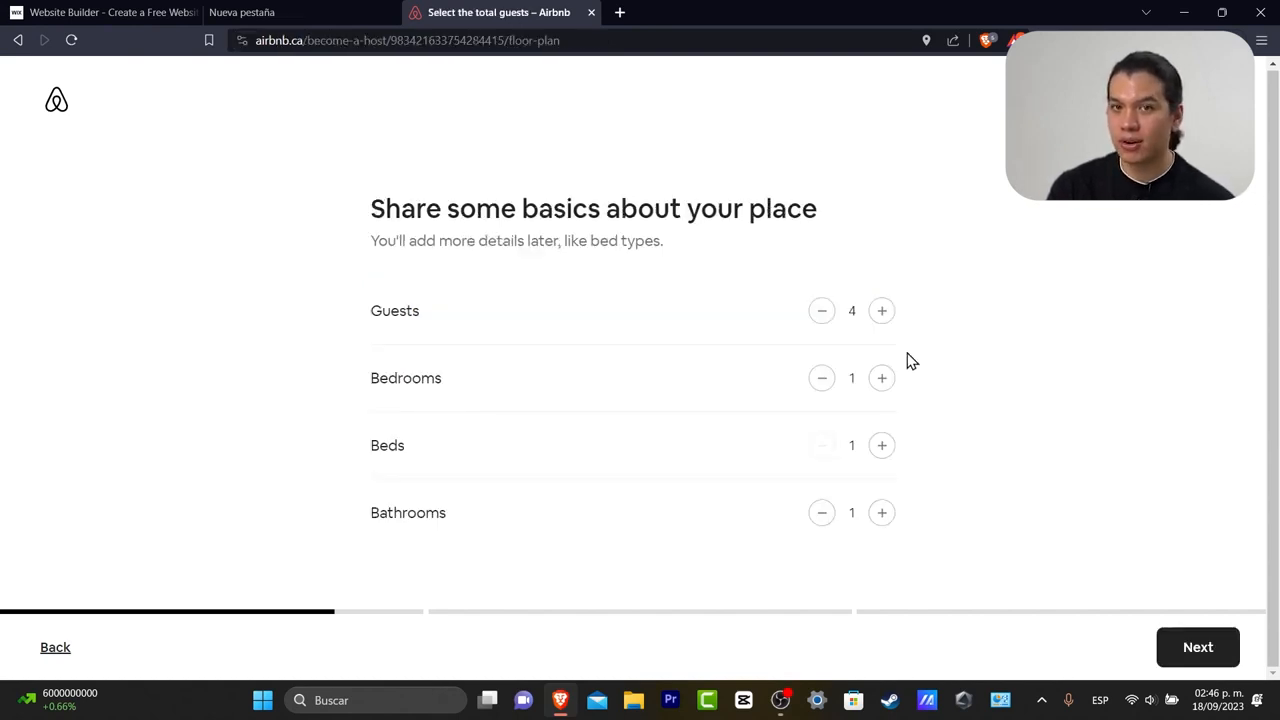
- Set the place's basics to 4 guests, 3 bedrooms, 3 beds and 3 bathrooms, and continue to the second stage
{"action": "left_click", "coordinate": [826, 313]}
{"action": "left_click", "coordinate": [826, 313]}
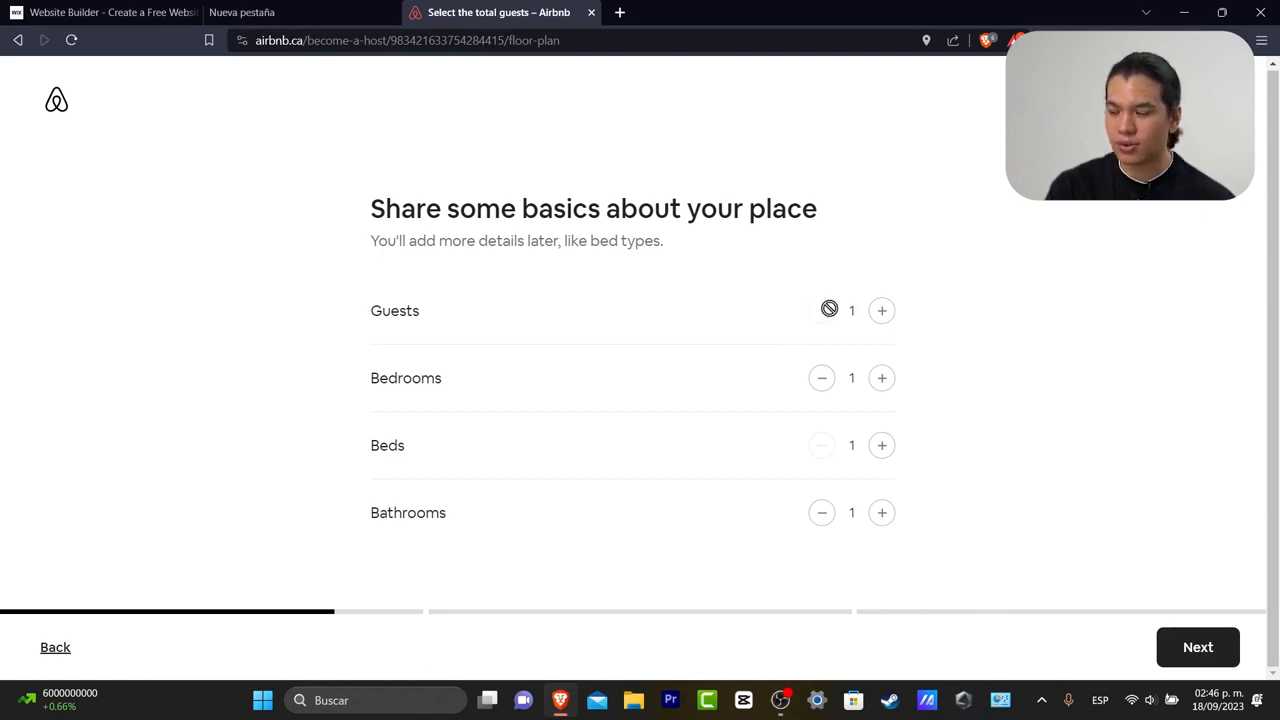
{"action": "left_click", "coordinate": [884, 312]}
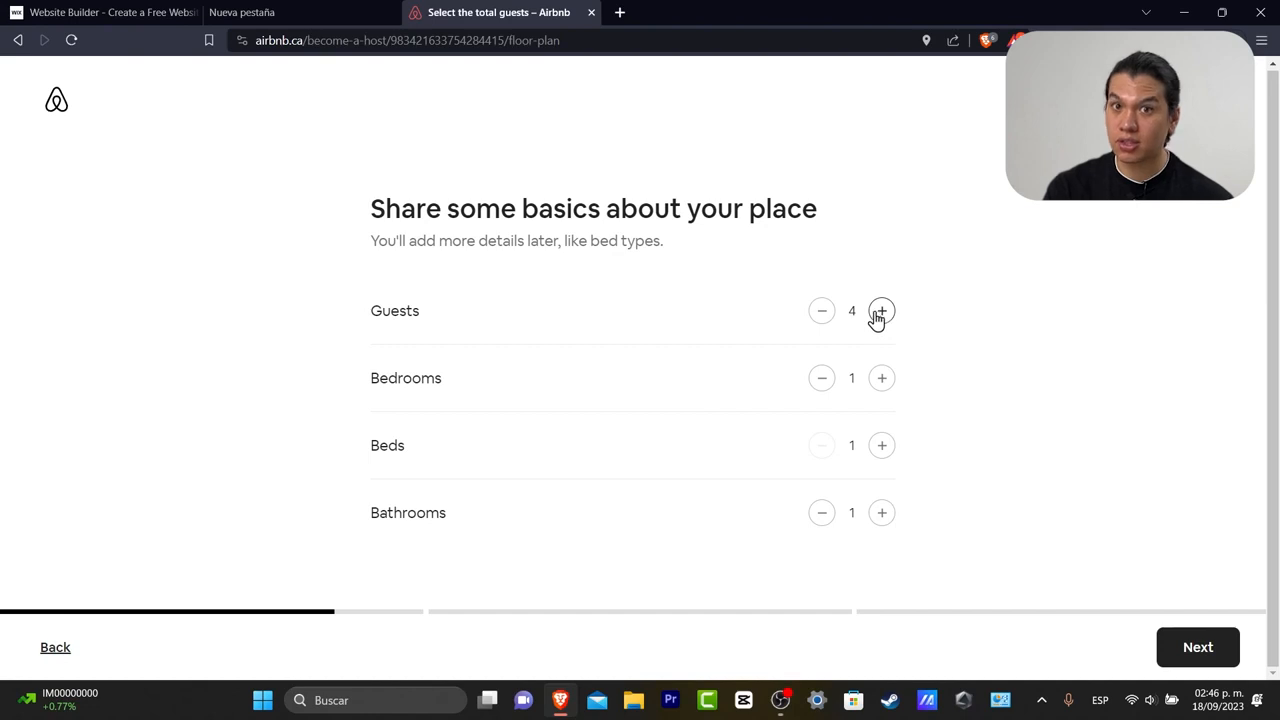
{"action": "left_click", "coordinate": [881, 385]}
{"action": "left_click", "coordinate": [889, 388]}
{"action": "left_click", "coordinate": [885, 447]}
{"action": "left_click", "coordinate": [885, 447]}
{"action": "left_click", "coordinate": [886, 515]}
{"action": "left_click", "coordinate": [879, 518]}
{"action": "left_click", "coordinate": [879, 518]}
{"action": "left_click", "coordinate": [880, 522]}
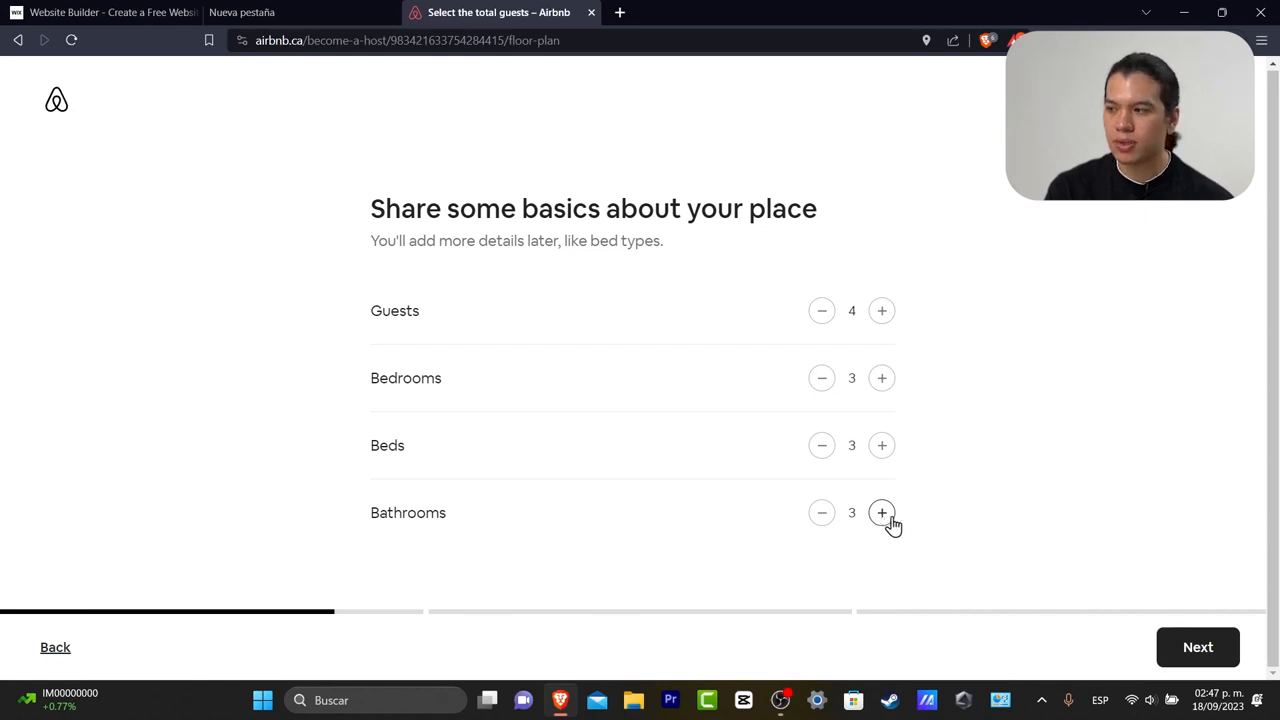
{"action": "left_click", "coordinate": [1197, 650]}
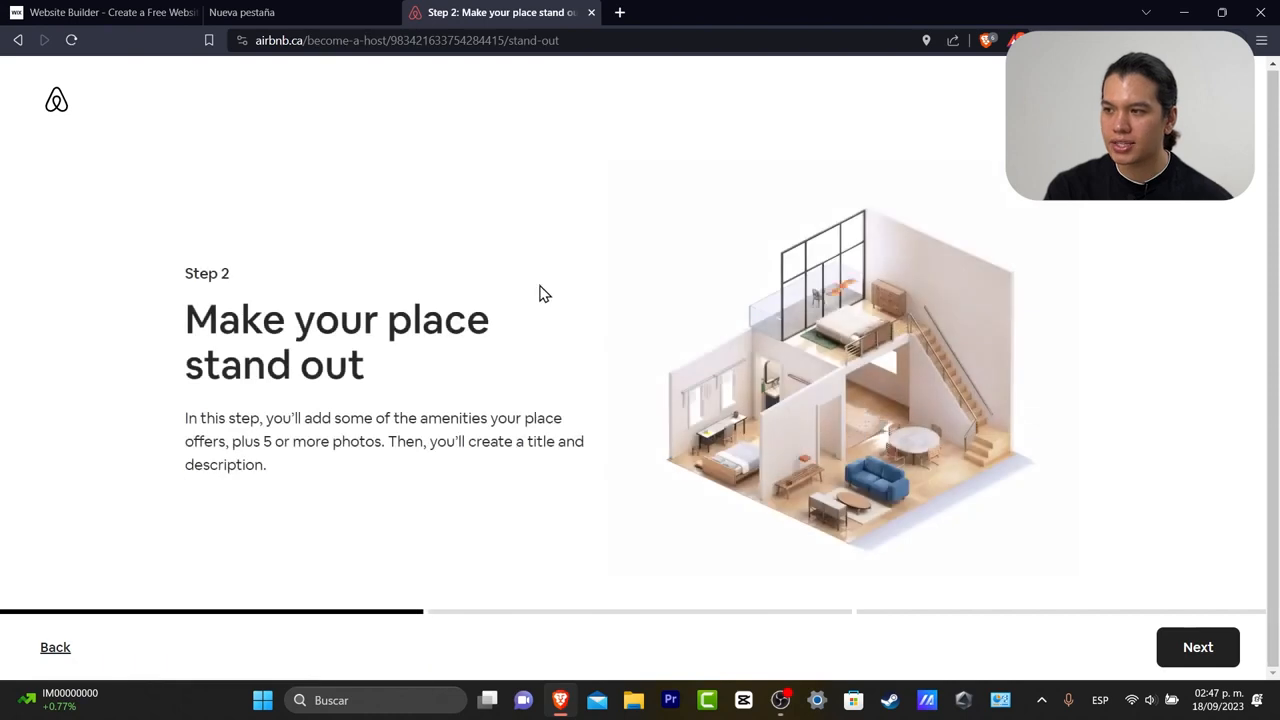
- Continue into the second stage and select Wifi, TV, Kitchen, Washer and Free parking on premises as amenities
{"action": "left_click_drag", "start_coordinate": [366, 305], "coordinate": [494, 366]}
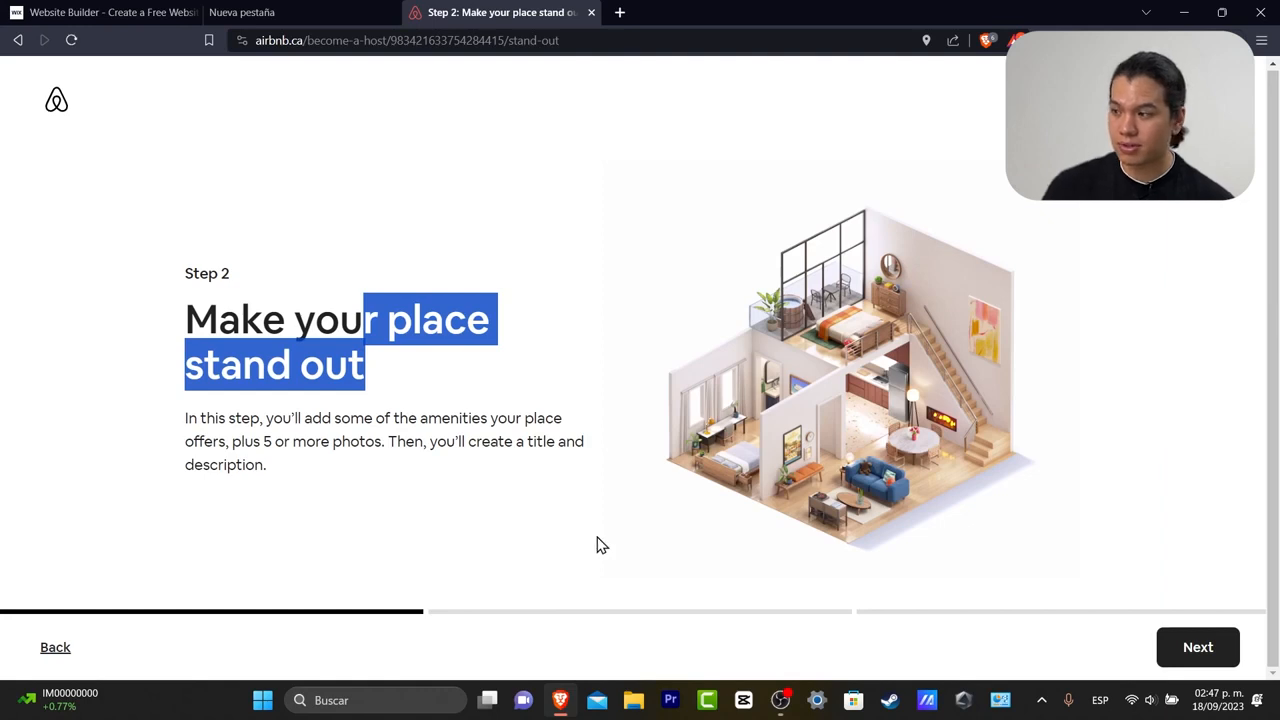
{"action": "left_click", "coordinate": [1213, 648]}
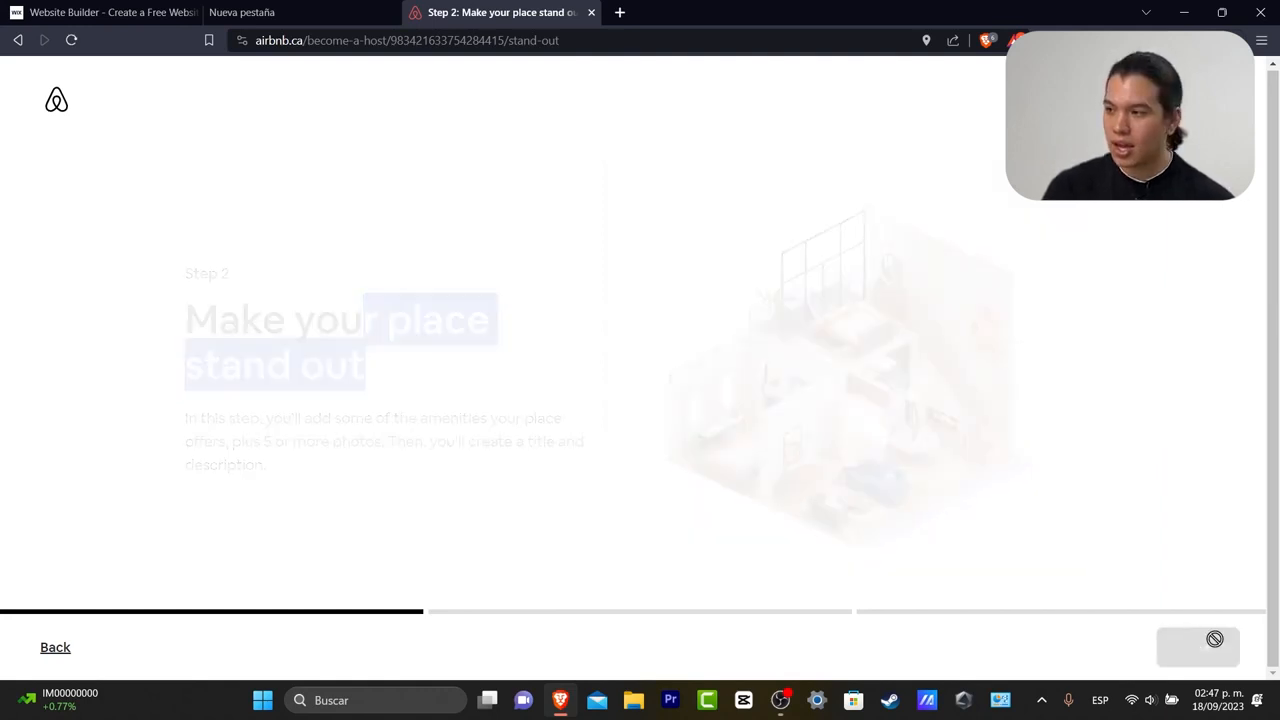
{"action": "left_click_drag", "start_coordinate": [507, 143], "coordinate": [884, 157]}
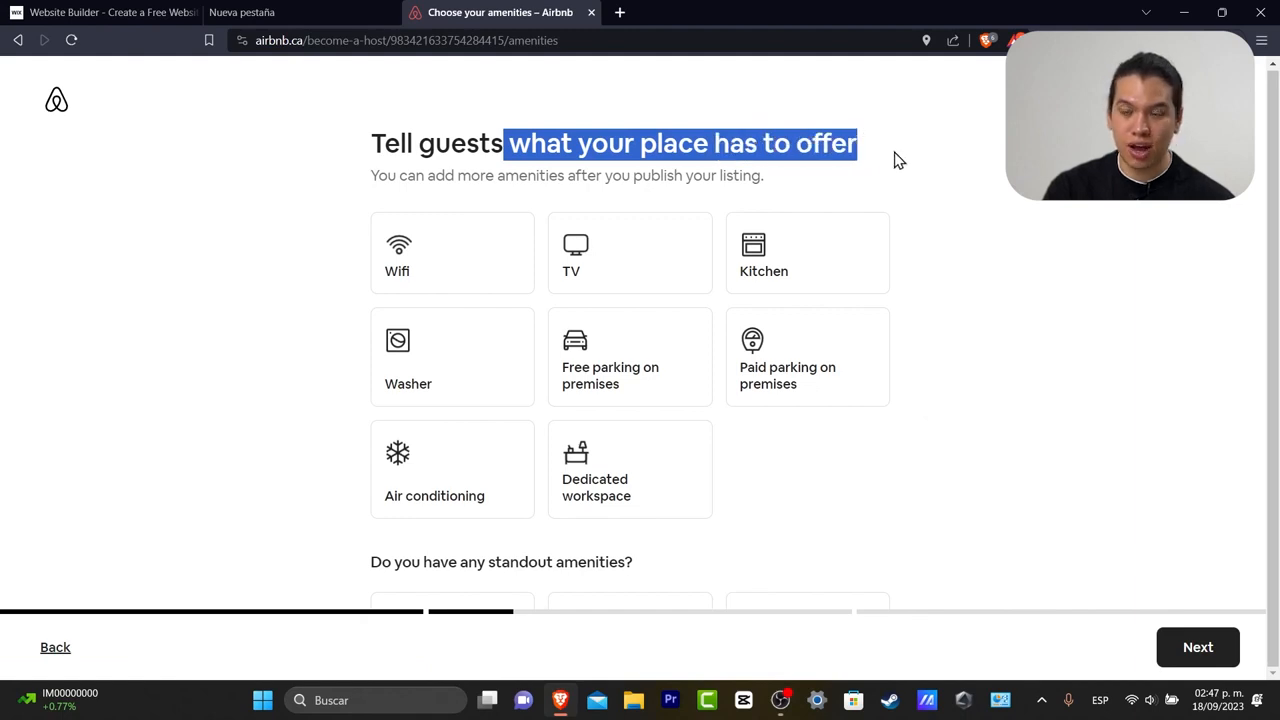
{"action": "left_click", "coordinate": [962, 238]}
{"action": "left_click", "coordinate": [416, 248]}
{"action": "left_click", "coordinate": [572, 262]}
{"action": "left_click", "coordinate": [843, 254]}
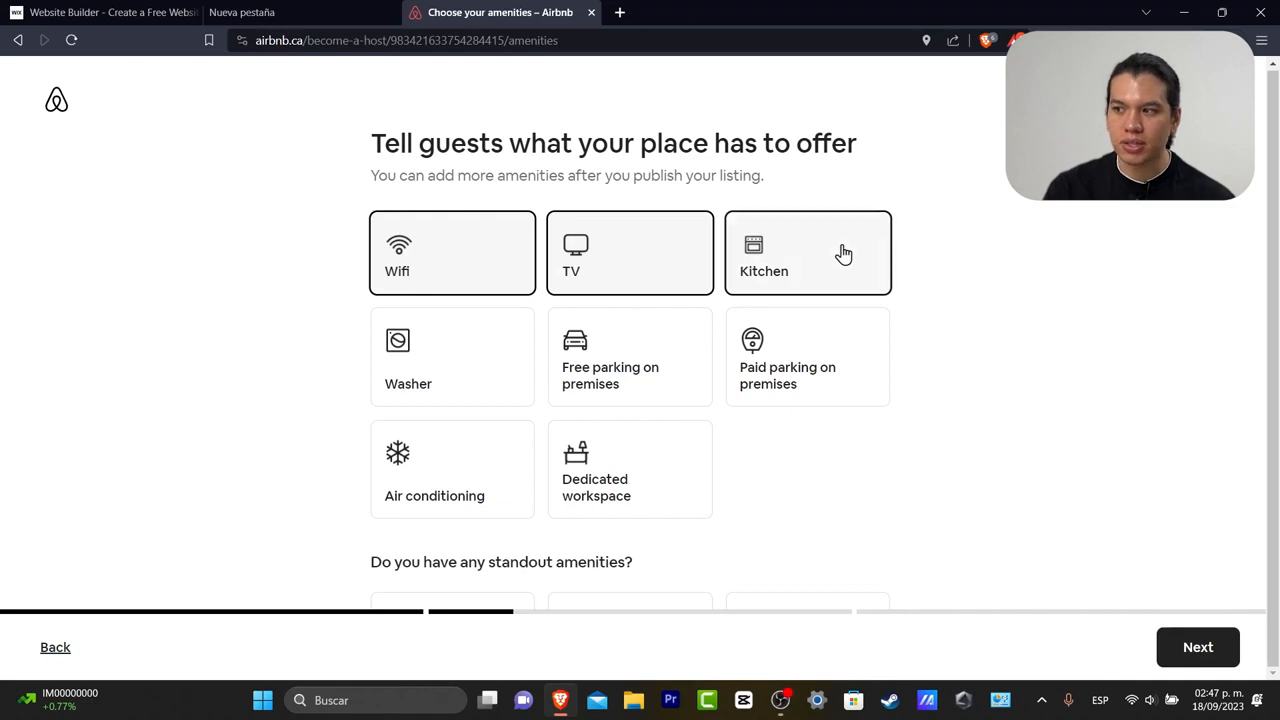
{"action": "left_click", "coordinate": [491, 341]}
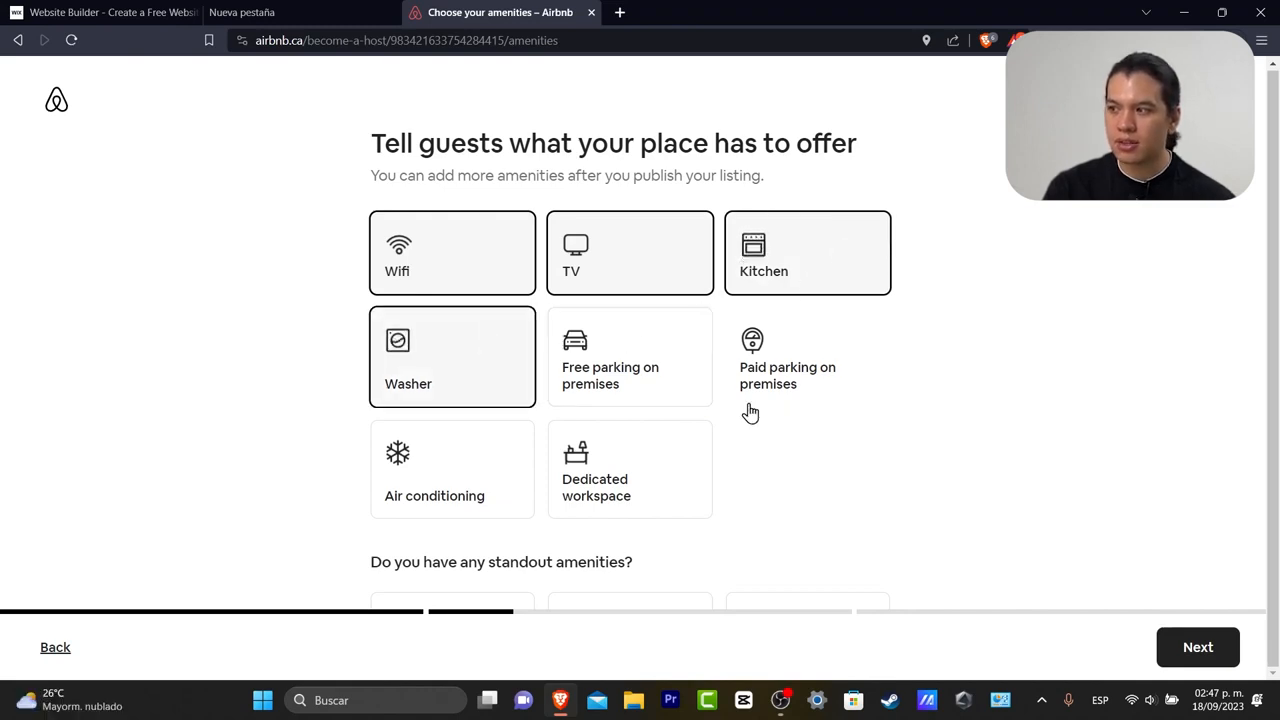
{"action": "left_click", "coordinate": [673, 392]}
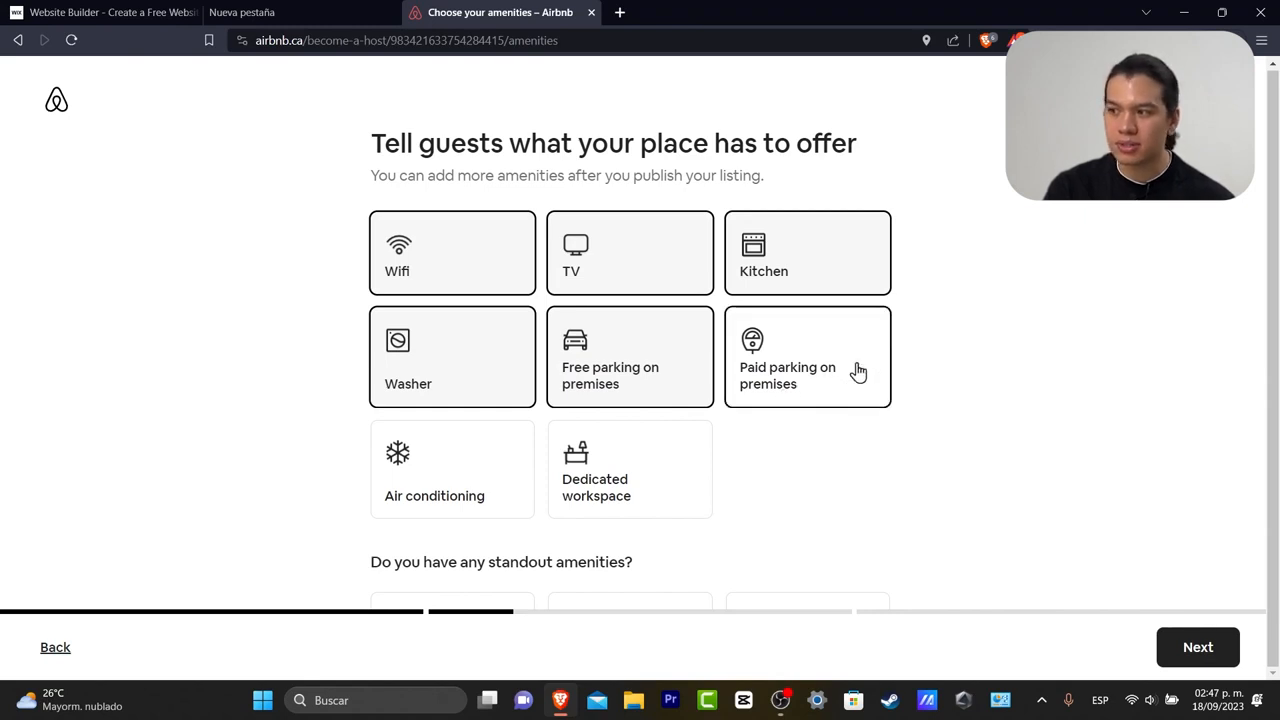
- Select Pool, Outdoor dining area, Pool table and Exercise equipment as the place's standout amenities
{"action": "scroll", "coordinate": [845, 420], "scroll_direction": "down", "scroll_amount": 2}
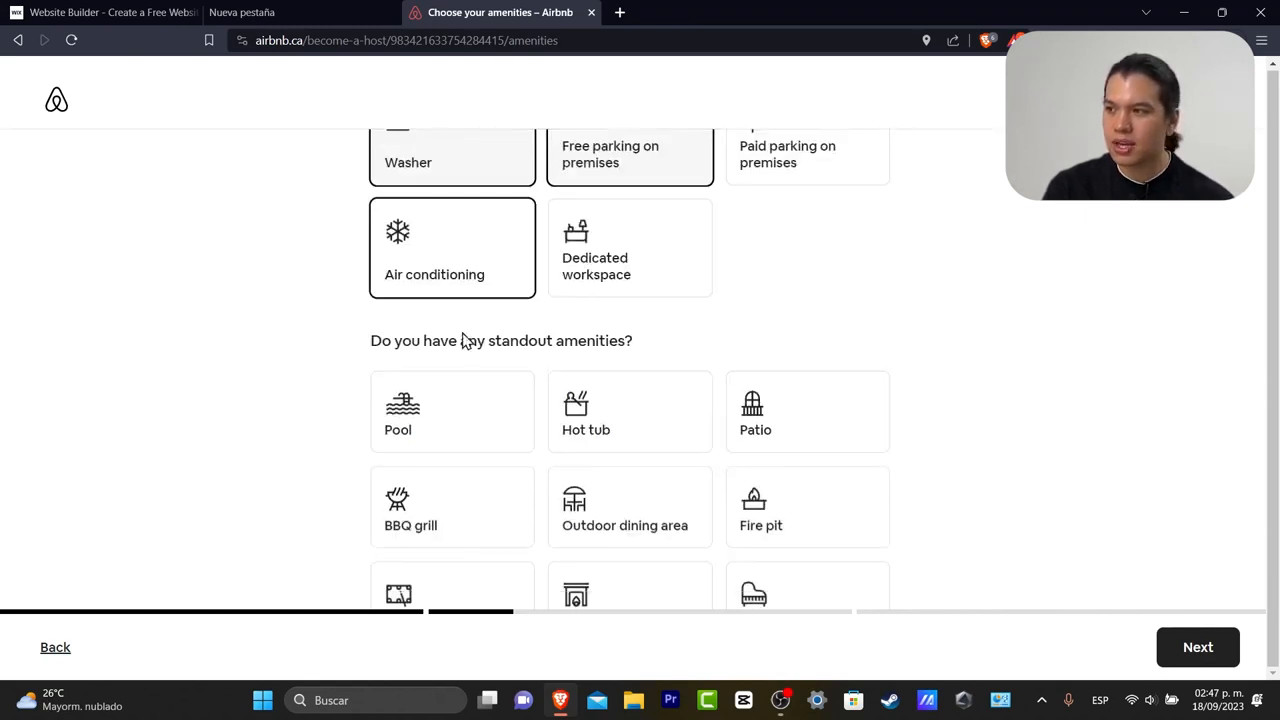
{"action": "scroll", "coordinate": [600, 325], "scroll_direction": "down", "scroll_amount": 2}
{"action": "left_click", "coordinate": [486, 215]}
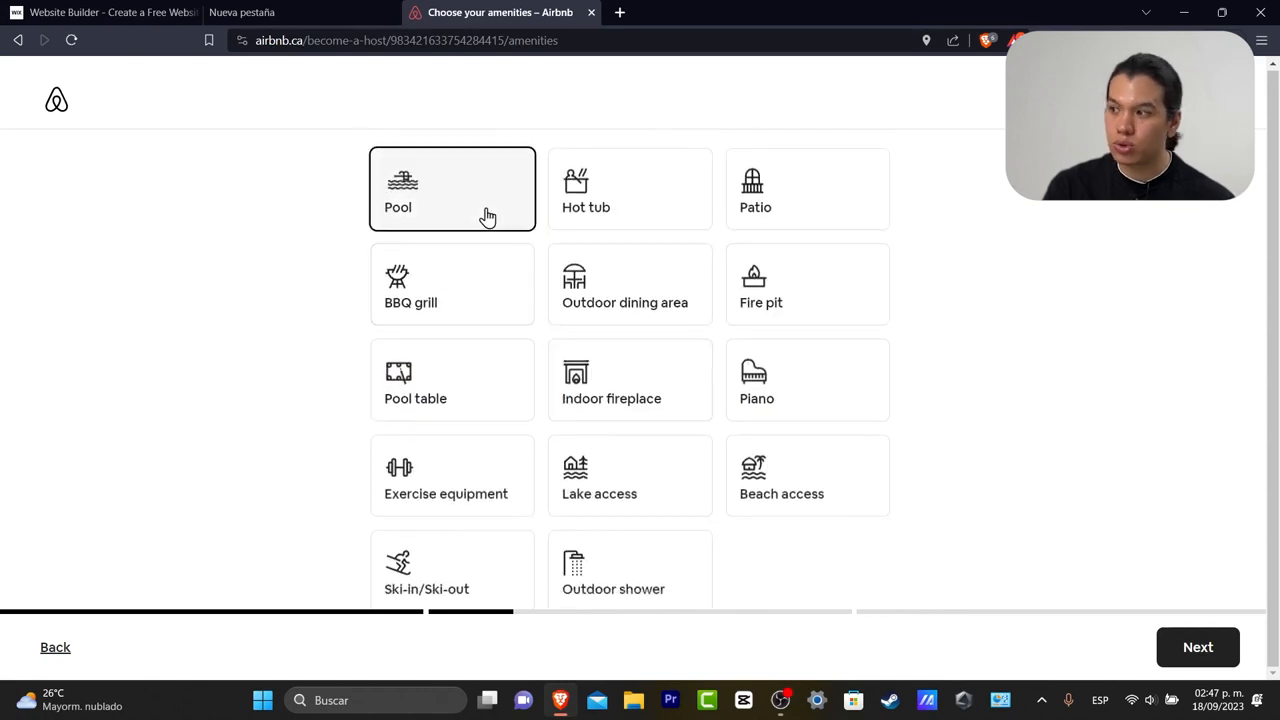
{"action": "left_click", "coordinate": [642, 306]}
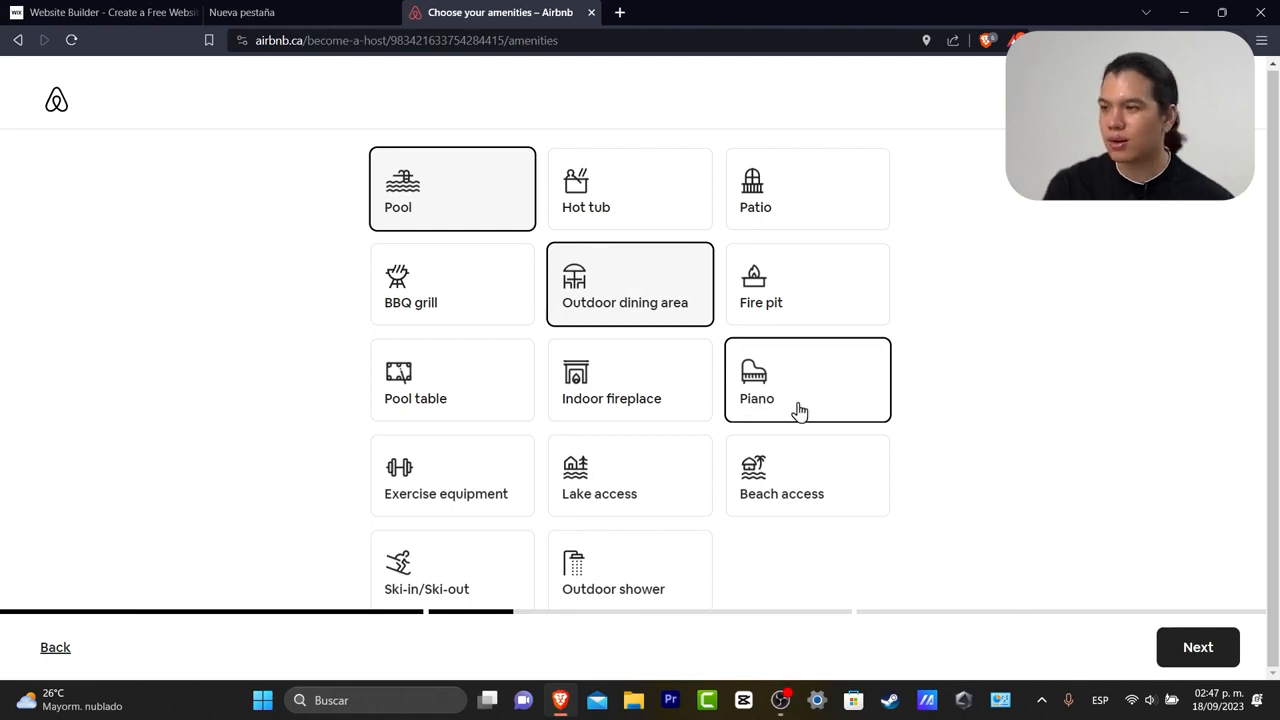
{"action": "scroll", "coordinate": [769, 449], "scroll_direction": "down", "scroll_amount": 3}
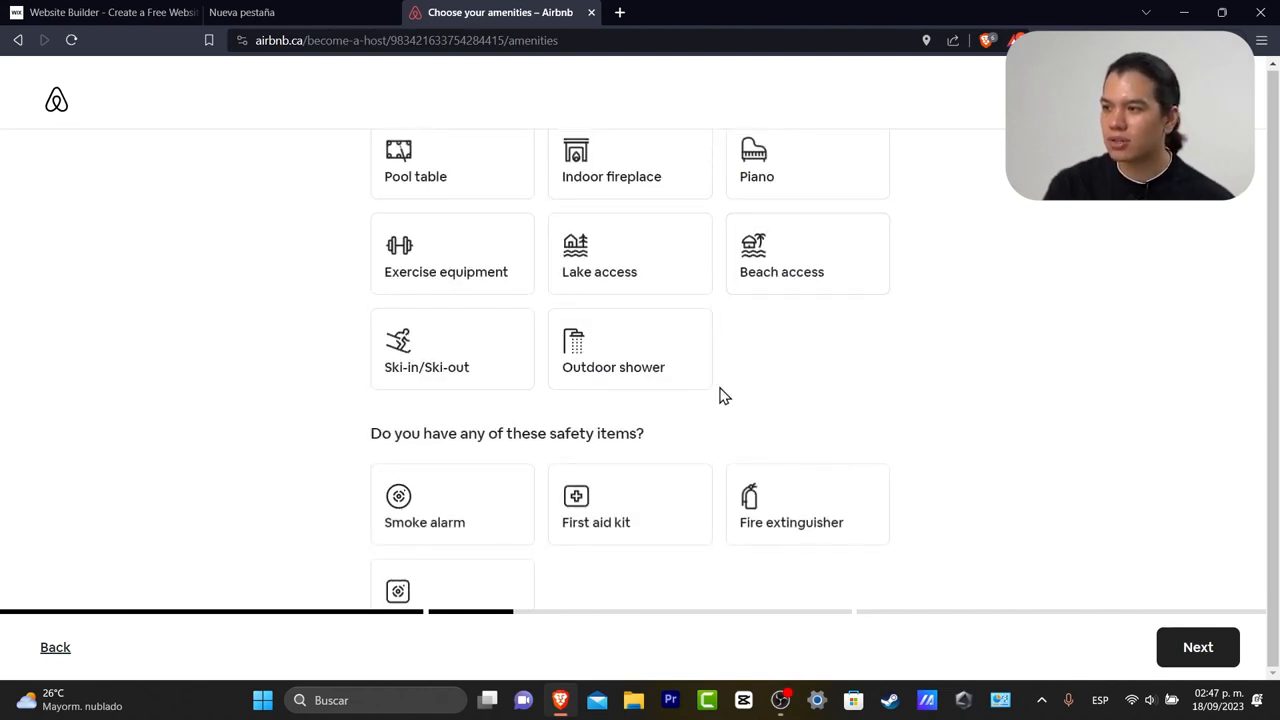
{"action": "scroll", "coordinate": [714, 372], "scroll_direction": "up", "scroll_amount": 3}
{"action": "left_click", "coordinate": [533, 372]}
{"action": "scroll", "coordinate": [571, 377], "scroll_direction": "down", "scroll_amount": 3}
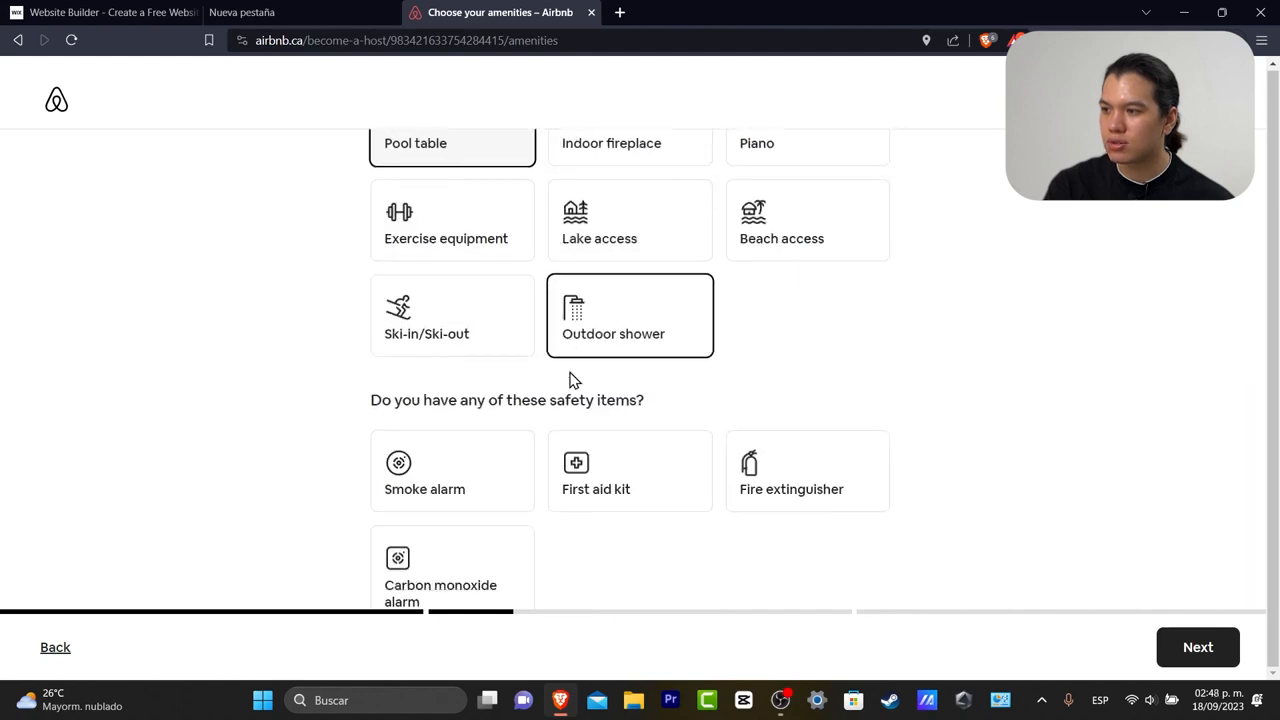
{"action": "scroll", "coordinate": [571, 377], "scroll_direction": "up", "scroll_amount": 3}
{"action": "left_click", "coordinate": [449, 392]}
{"action": "scroll", "coordinate": [562, 405], "scroll_direction": "down", "scroll_amount": 3}
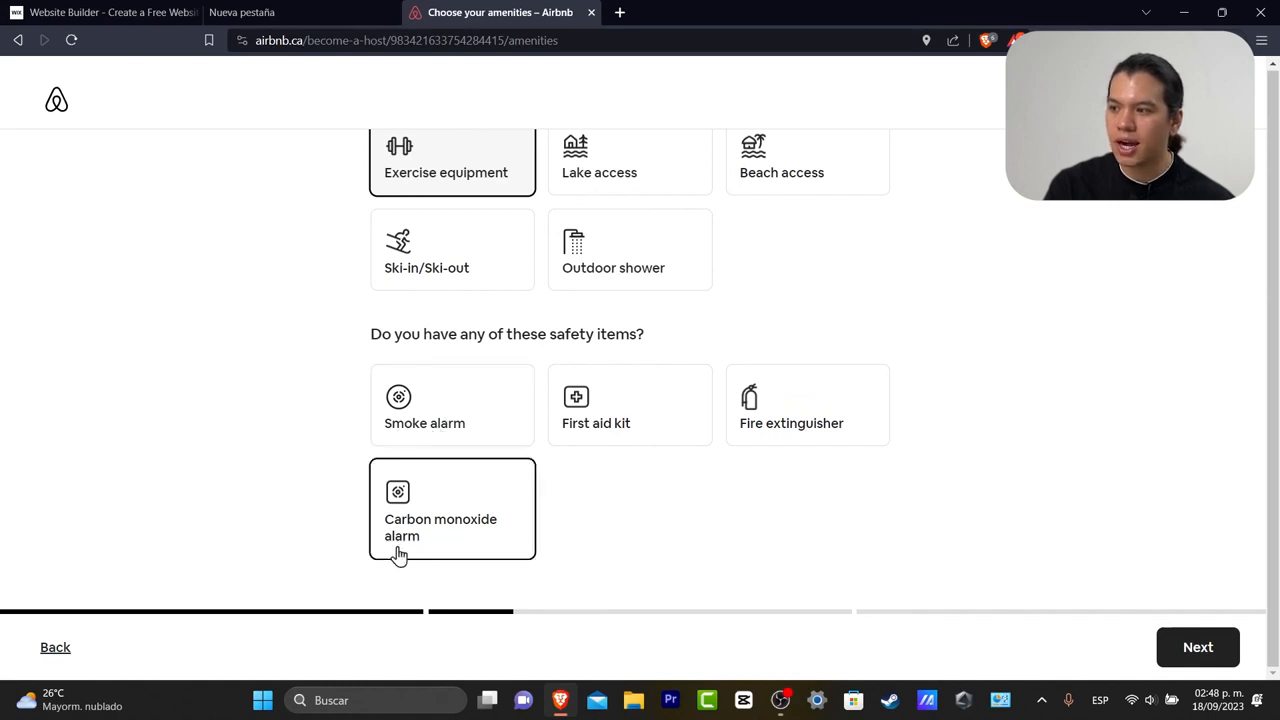
- Select First aid kit as the safety item, then continue to the house photos and review the photo requirements
{"action": "left_click", "coordinate": [607, 450]}
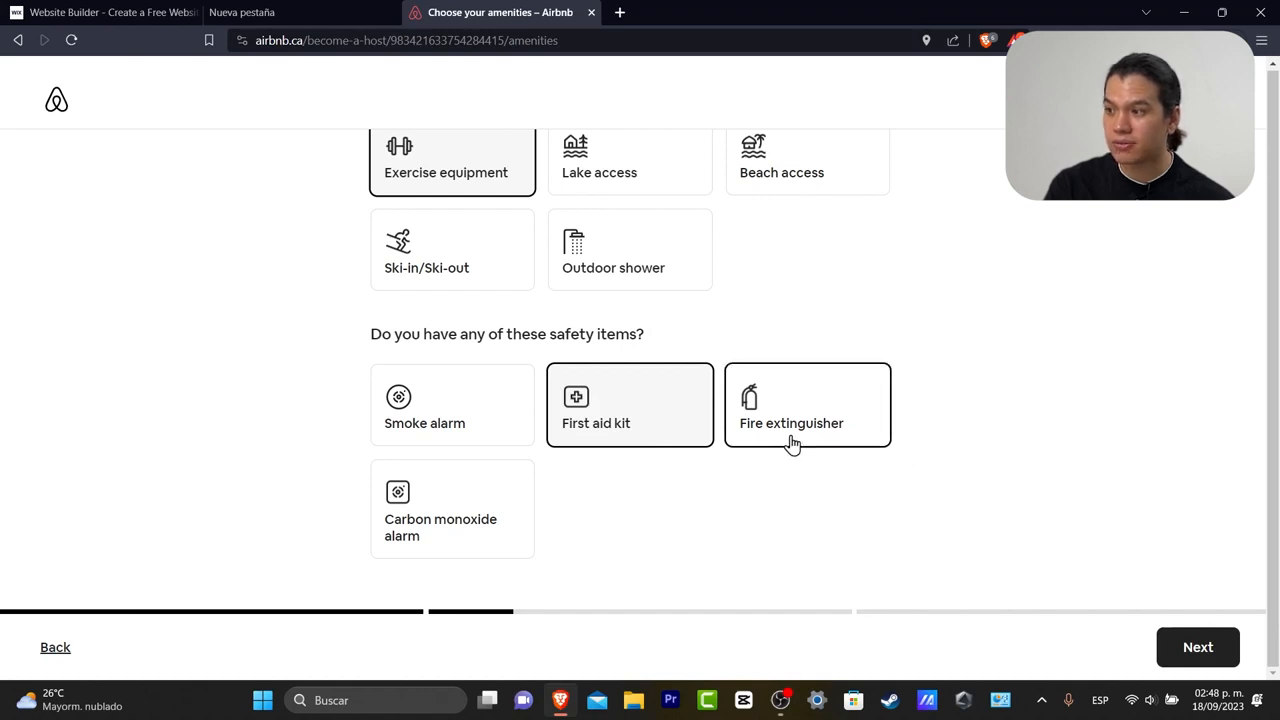
{"action": "left_click", "coordinate": [1200, 648]}
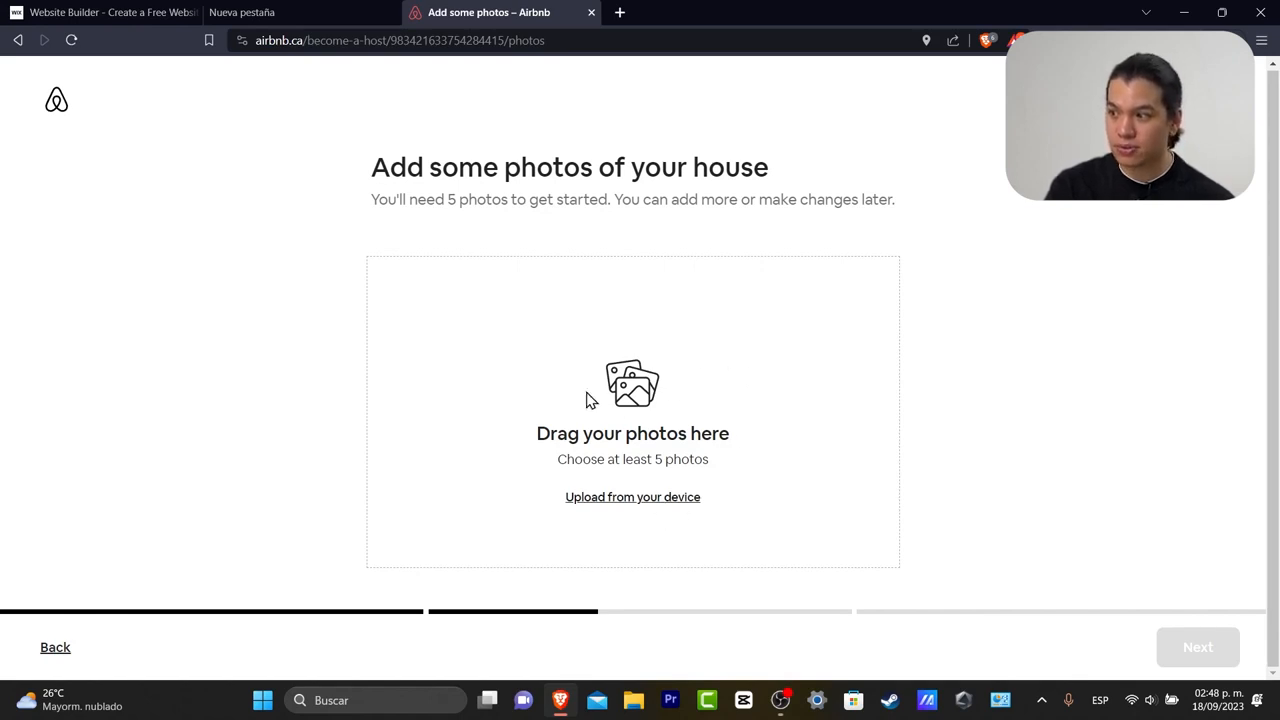
{"action": "left_click_drag", "start_coordinate": [427, 200], "coordinate": [900, 208]}
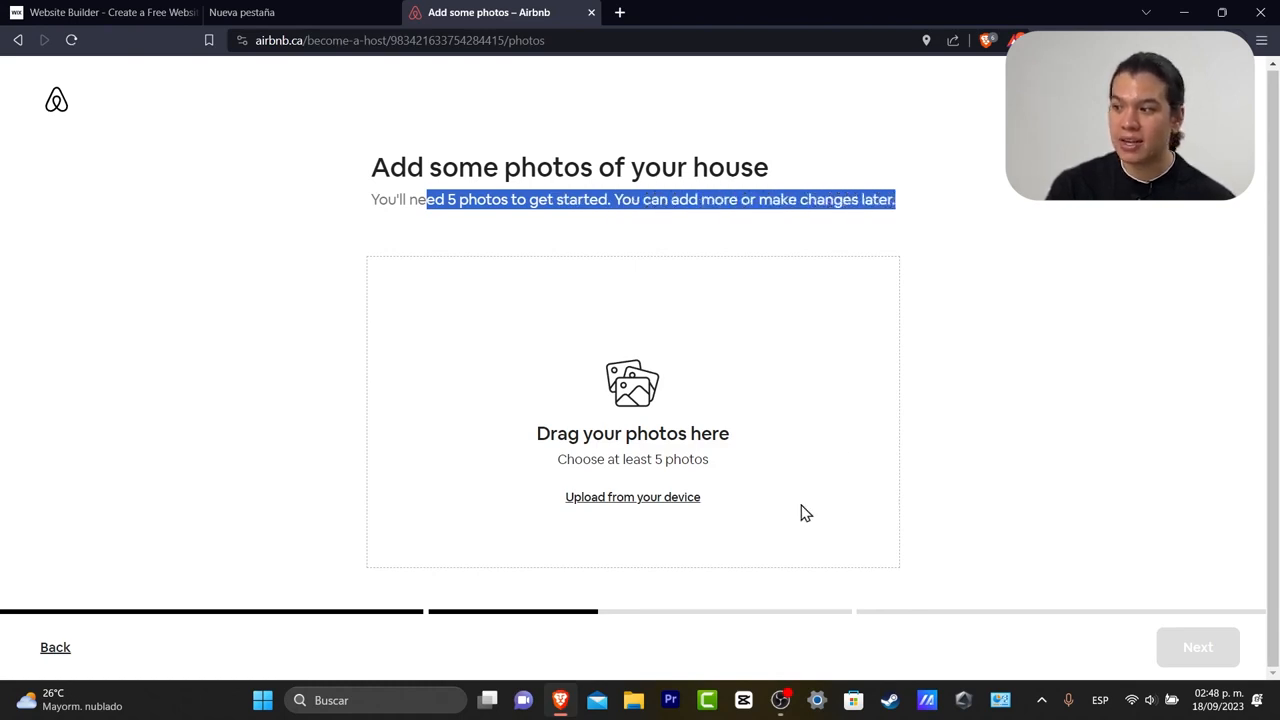
{"action": "left_click", "coordinate": [1095, 481]}
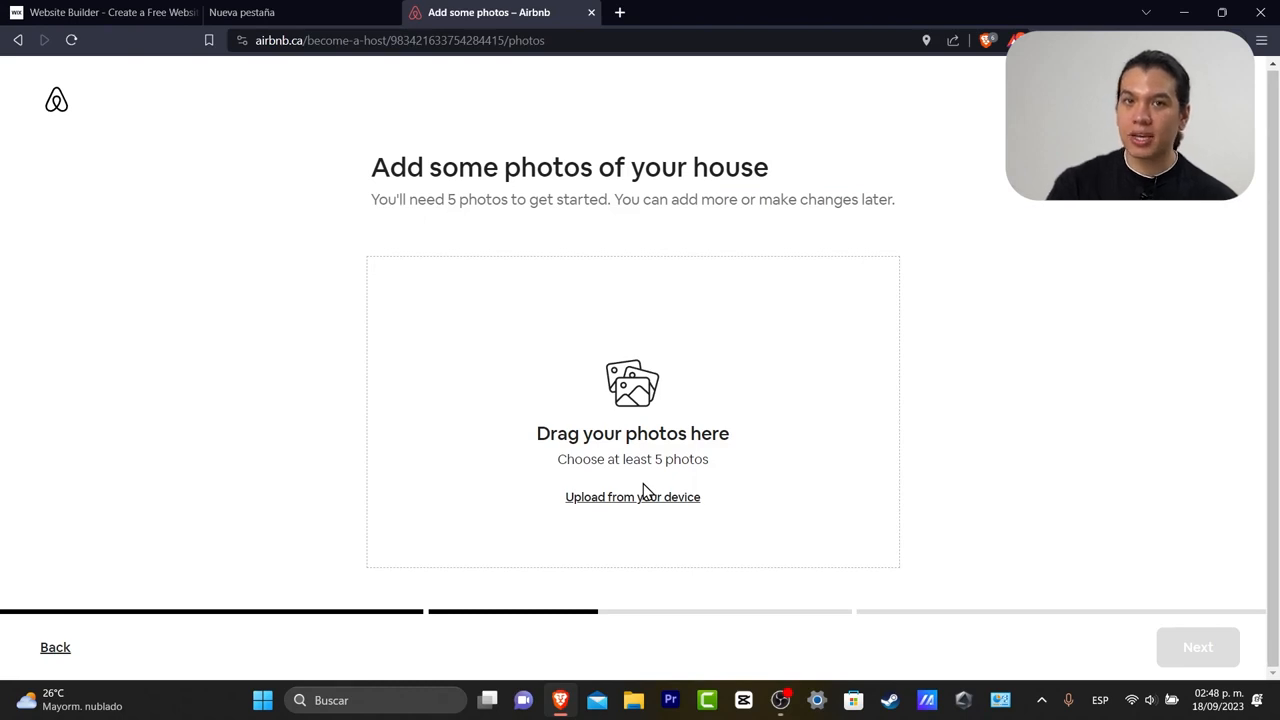
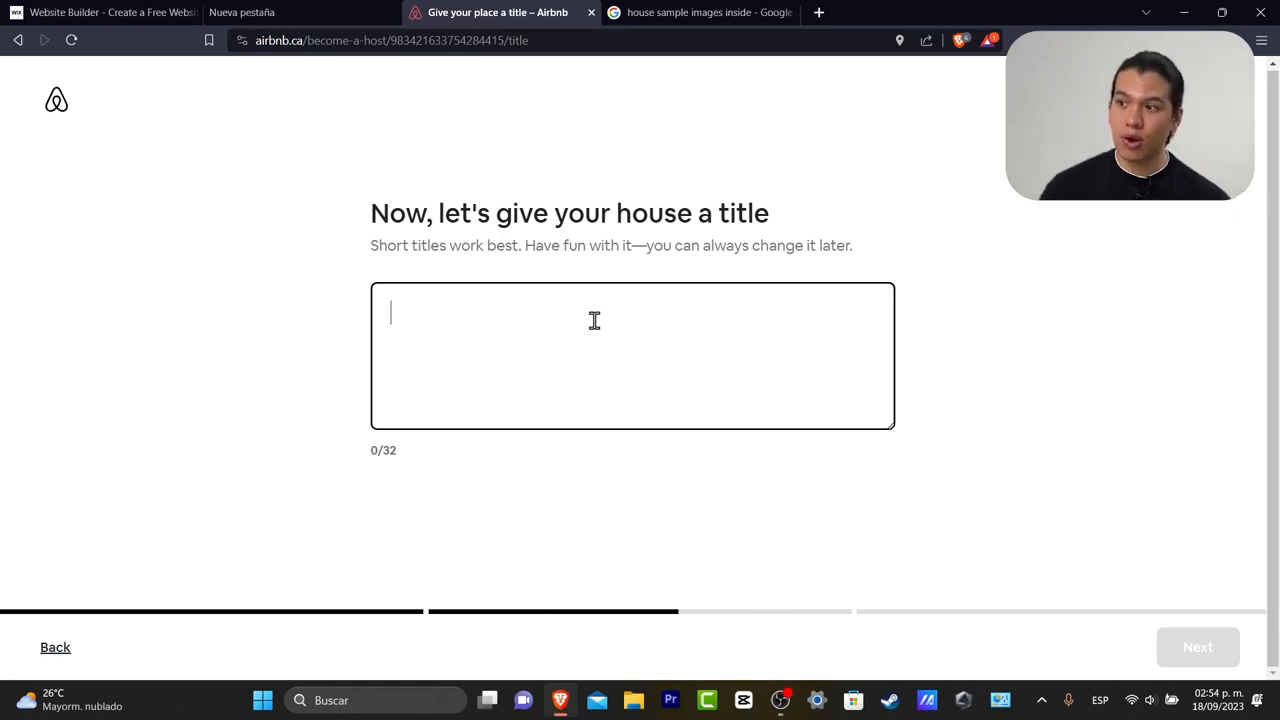
- Open ChatGPT at chat.openai.com in a new tab, hide its chat history and get ready to write a message
{"action": "left_click", "coordinate": [818, 12]}
{"action": "type", "text": "chat.openai.com"}
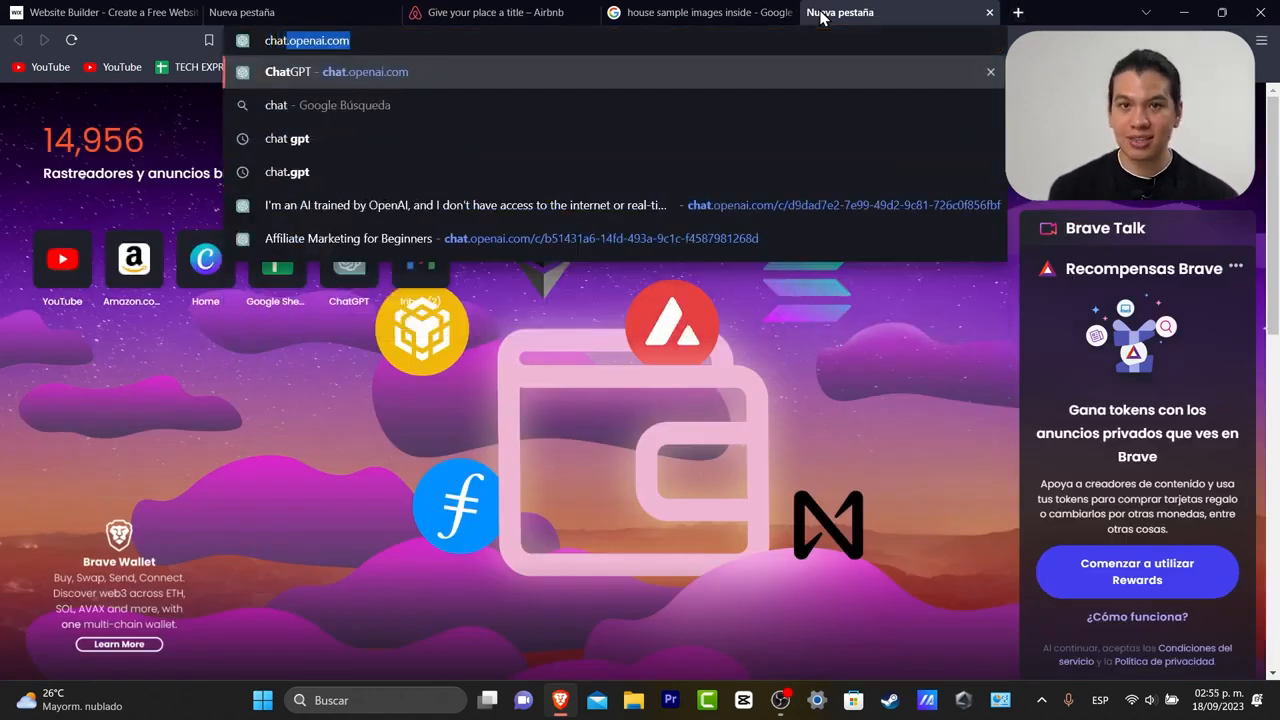
{"action": "key", "text": "Return"}
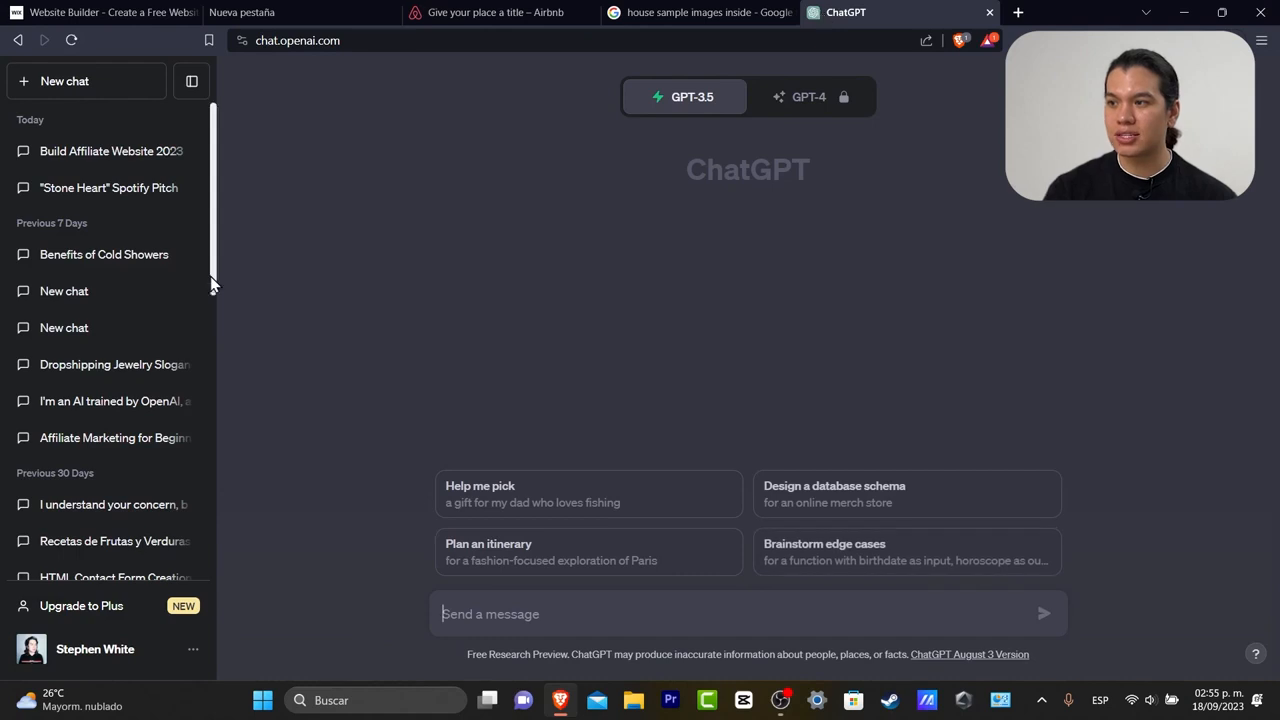
{"action": "left_click", "coordinate": [192, 82]}
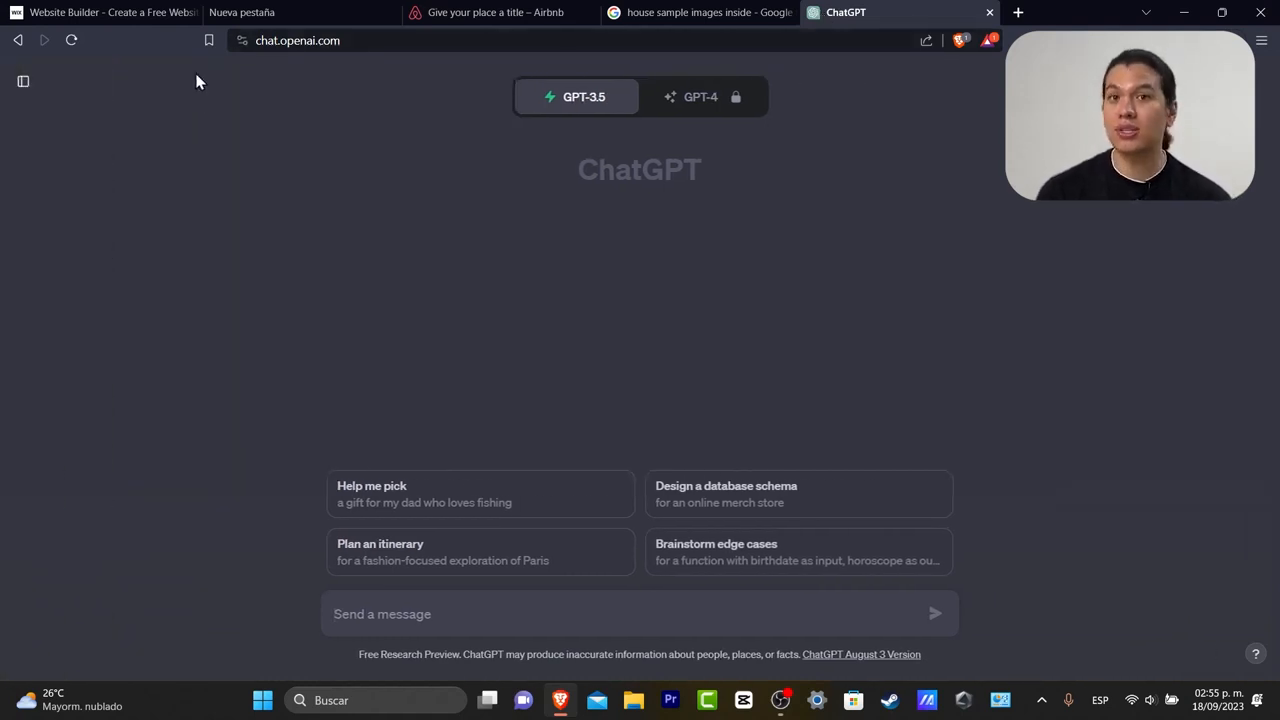
{"action": "left_click", "coordinate": [583, 615]}
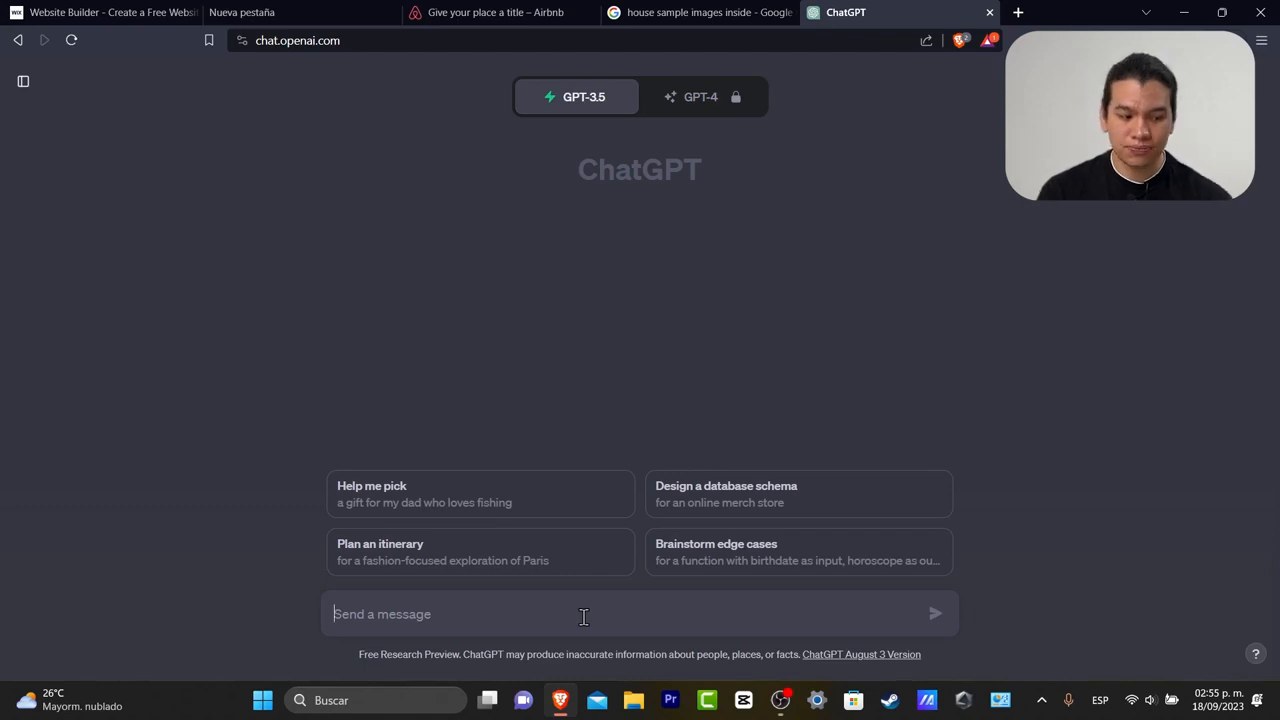
- Look through the Google image results for house sample interiors and close that page
{"action": "left_click", "coordinate": [700, 12]}
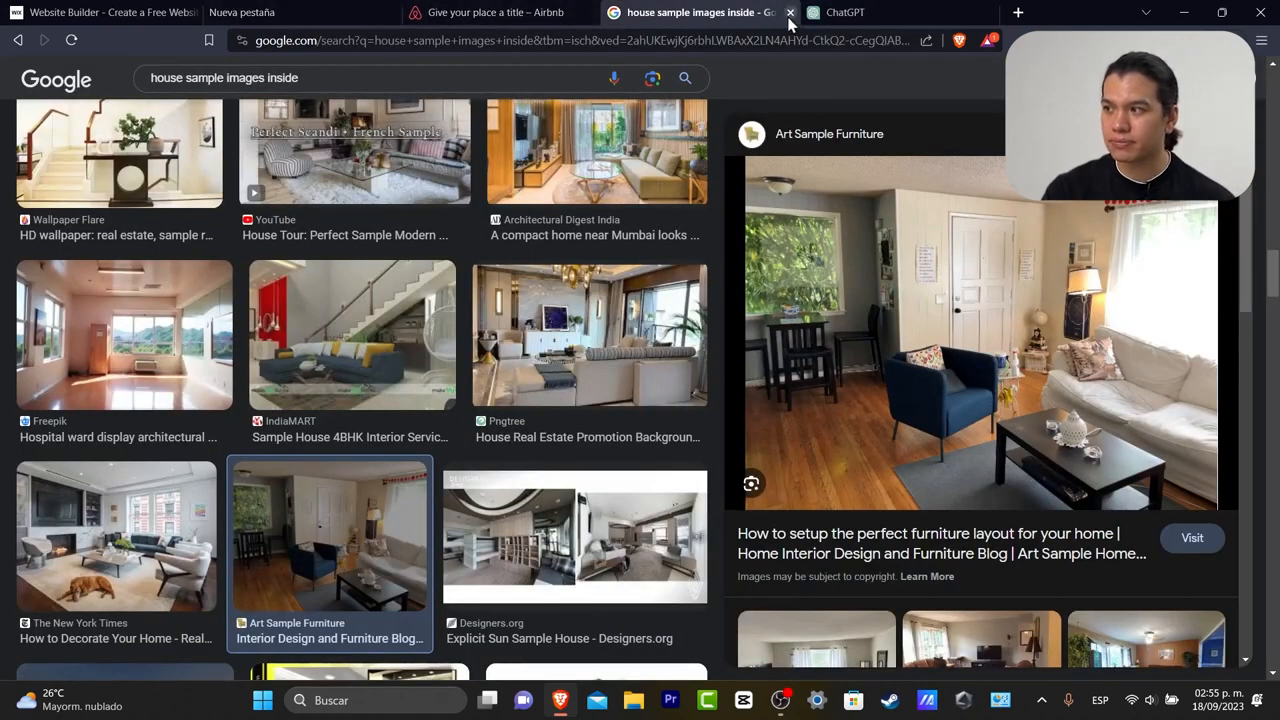
{"action": "scroll", "coordinate": [652, 348], "scroll_direction": "up", "scroll_amount": 15}
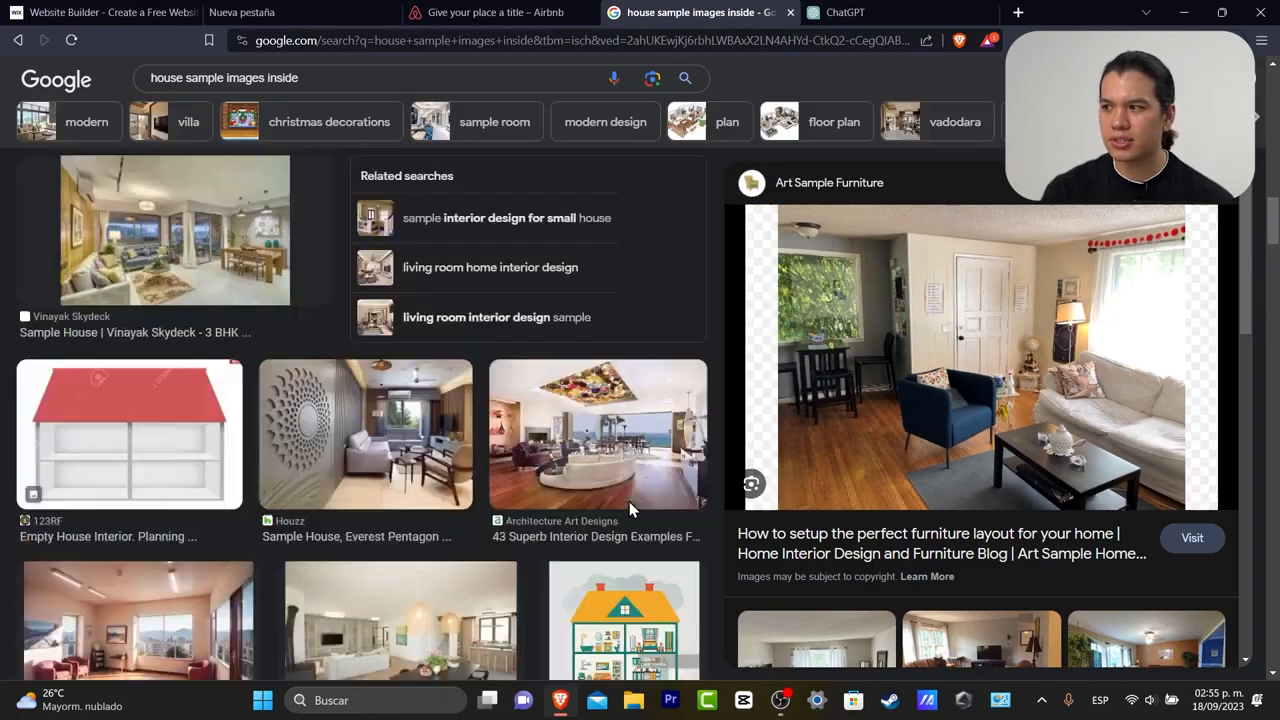
{"action": "scroll", "coordinate": [628, 510], "scroll_direction": "down", "scroll_amount": 6}
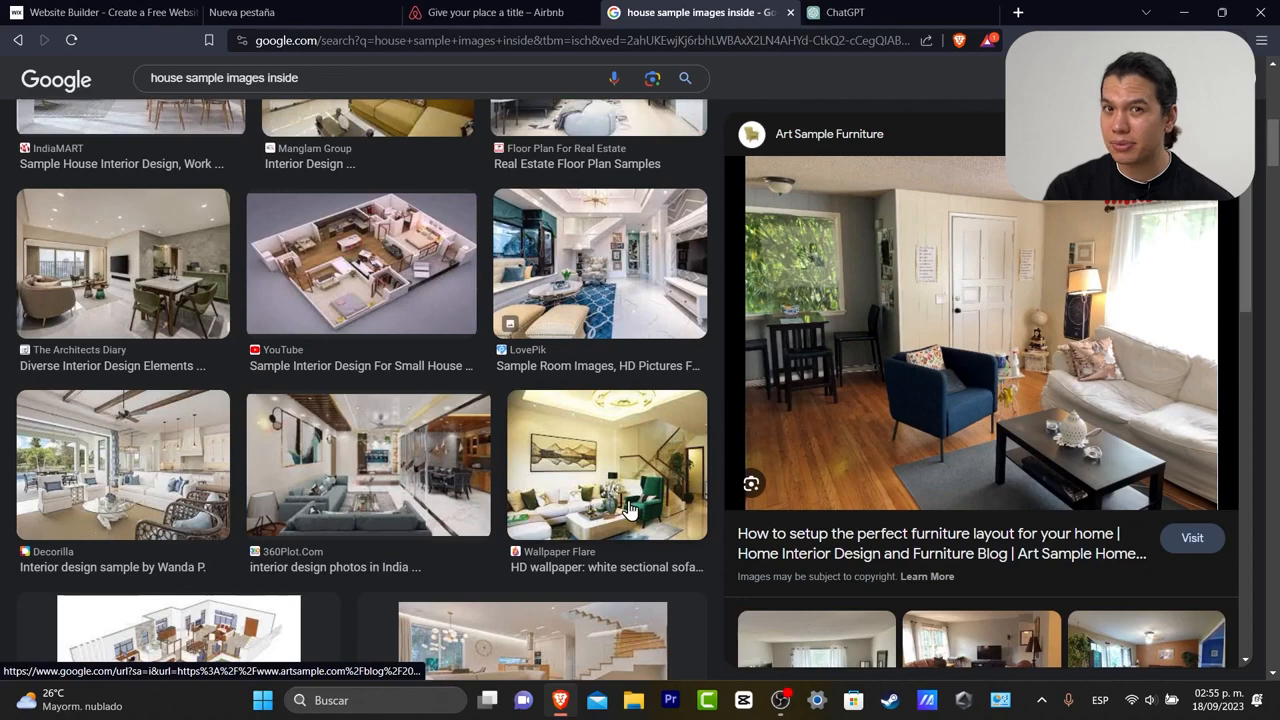
{"action": "scroll", "coordinate": [628, 510], "scroll_direction": "up", "scroll_amount": 6}
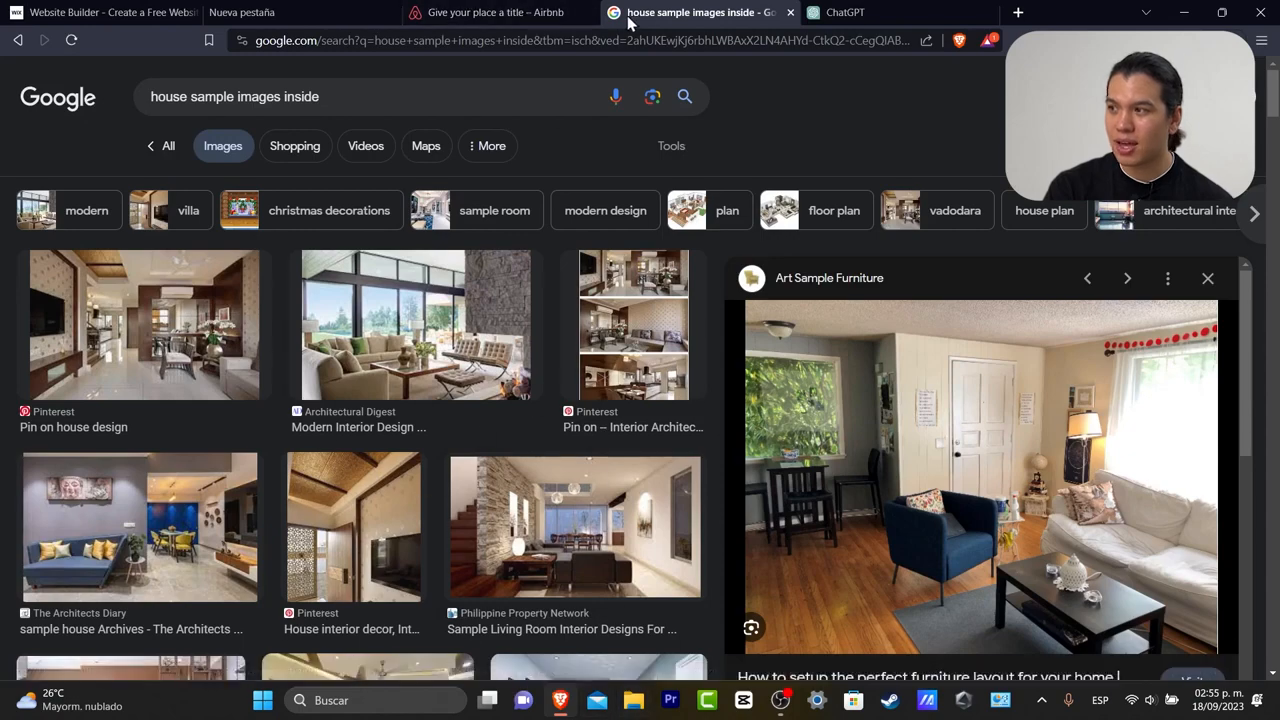
{"action": "left_click", "coordinate": [789, 13]}
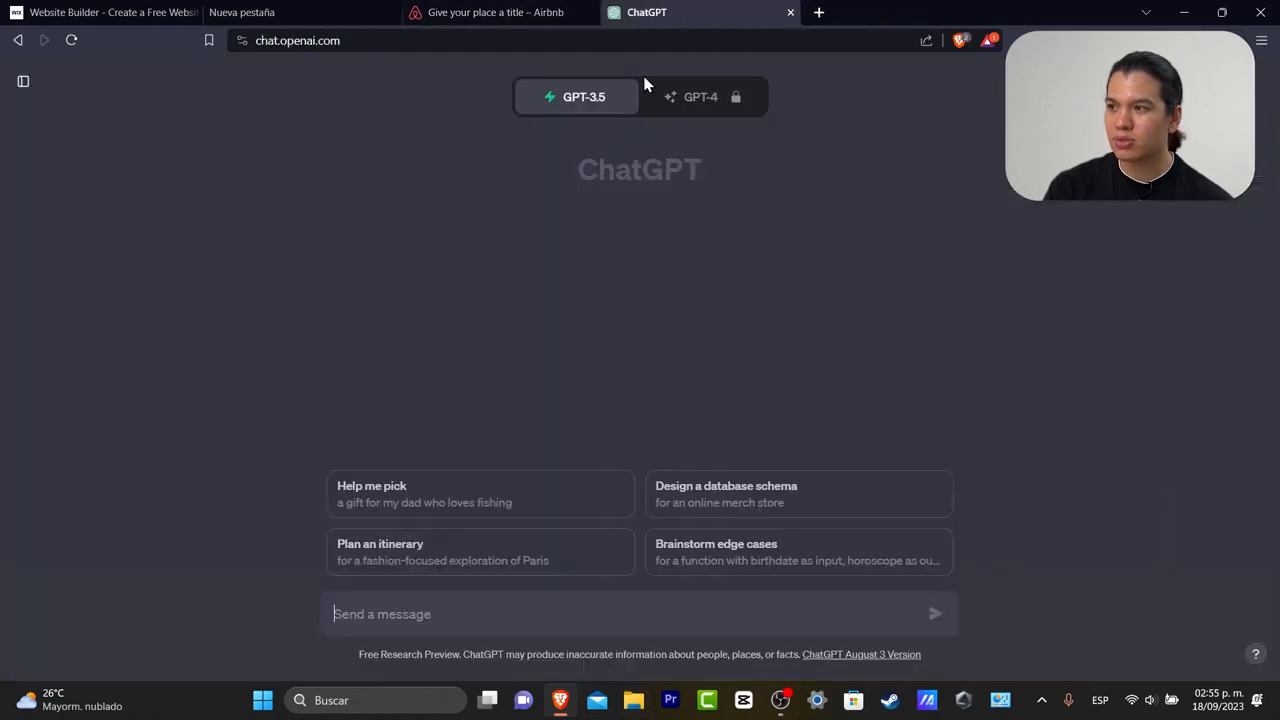
- Close the unused blank tab and return to the Airbnb listing's title page
{"action": "left_click", "coordinate": [540, 12]}
{"action": "left_click", "coordinate": [382, 20]}
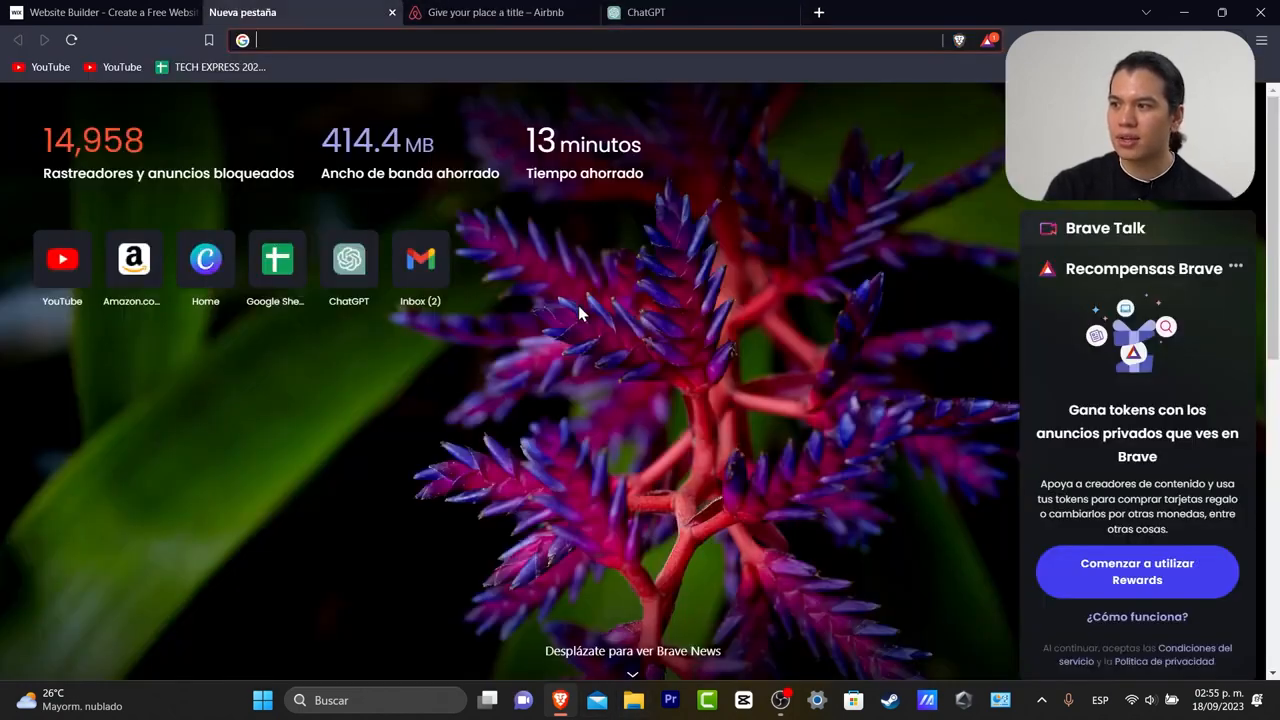
{"action": "left_click", "coordinate": [391, 12]}
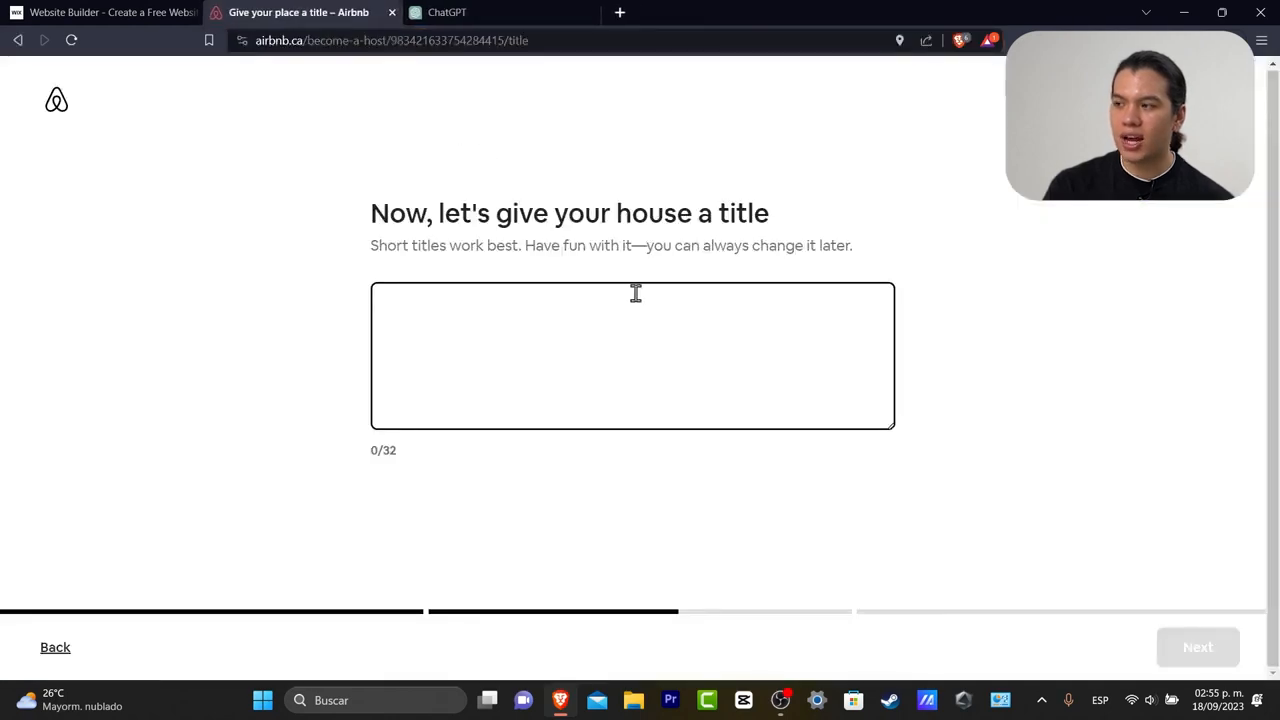
- Switch to ChatGPT and begin a message reading "create a short title to publish in airbnb as a post,"
{"action": "left_click", "coordinate": [460, 11]}
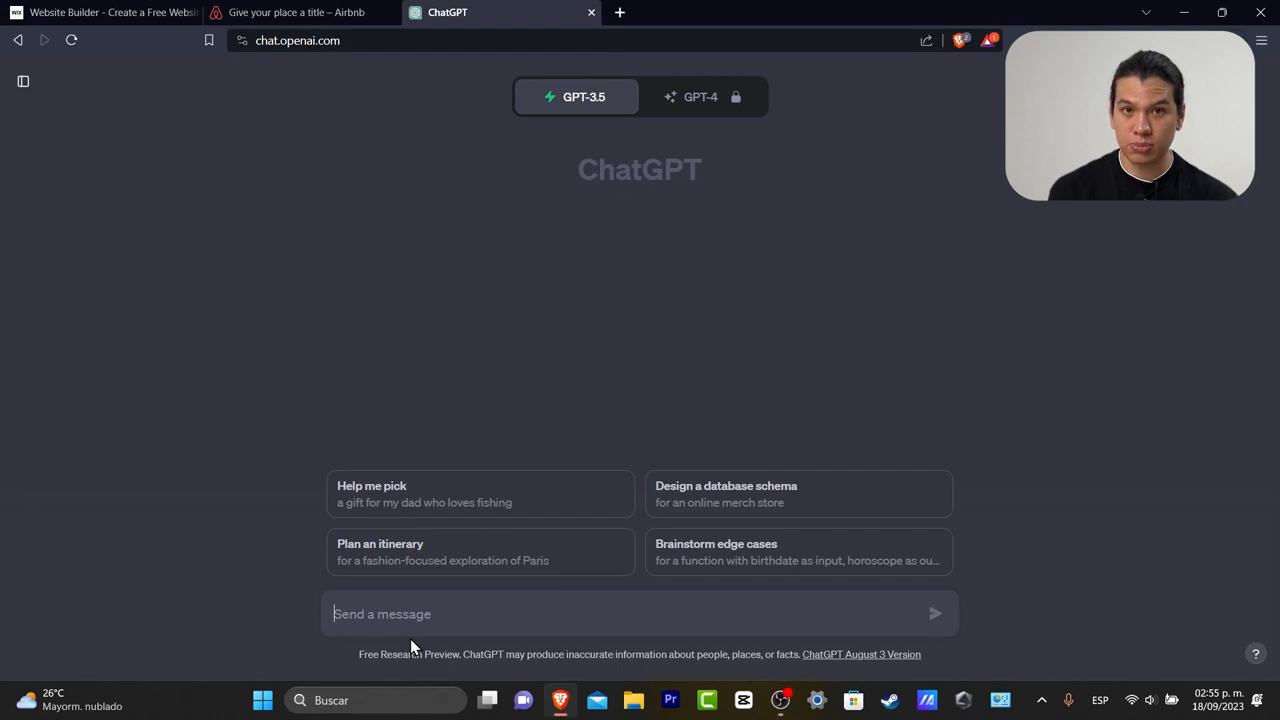
{"action": "type", "text": "create"}
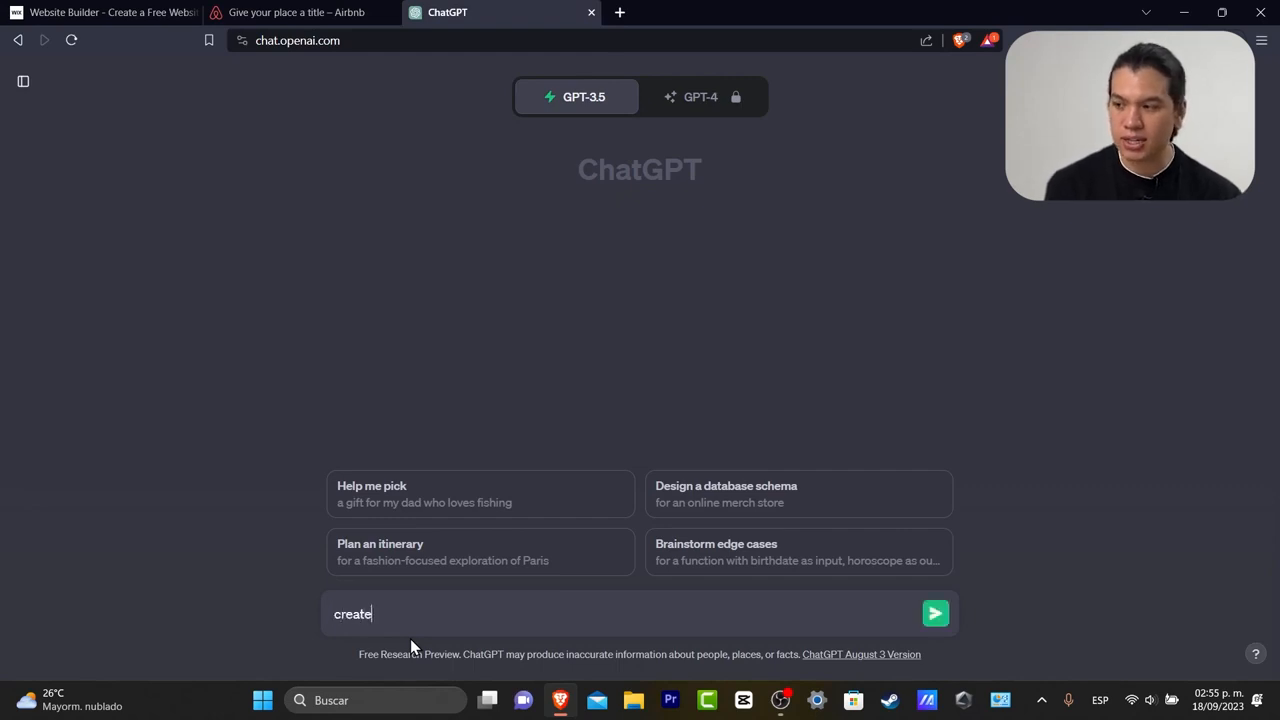
{"action": "type", "text": " a short title "}
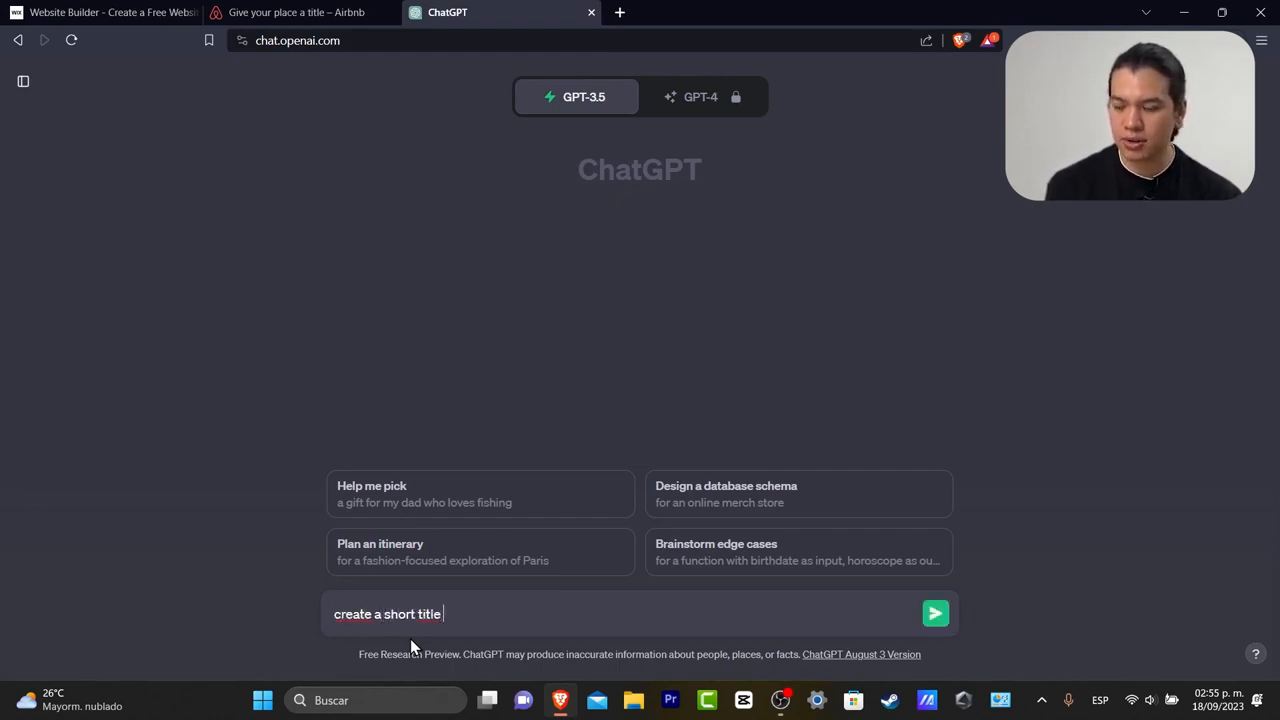
{"action": "type", "text": "to published"}
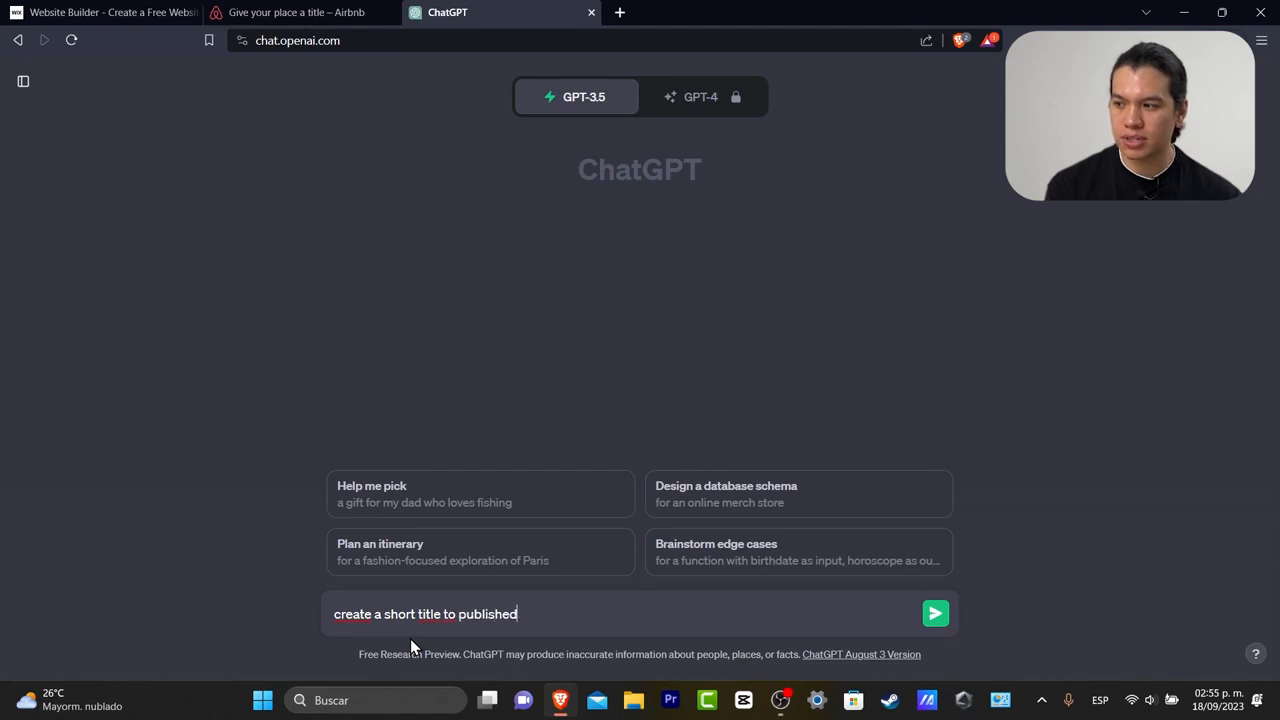
{"action": "key", "text": "BackSpace"}
{"action": "key", "text": "BackSpace"}
{"action": "type", "text": "ing"}
{"action": "key", "text": "BackSpace"}
{"action": "type", "text": "t"}
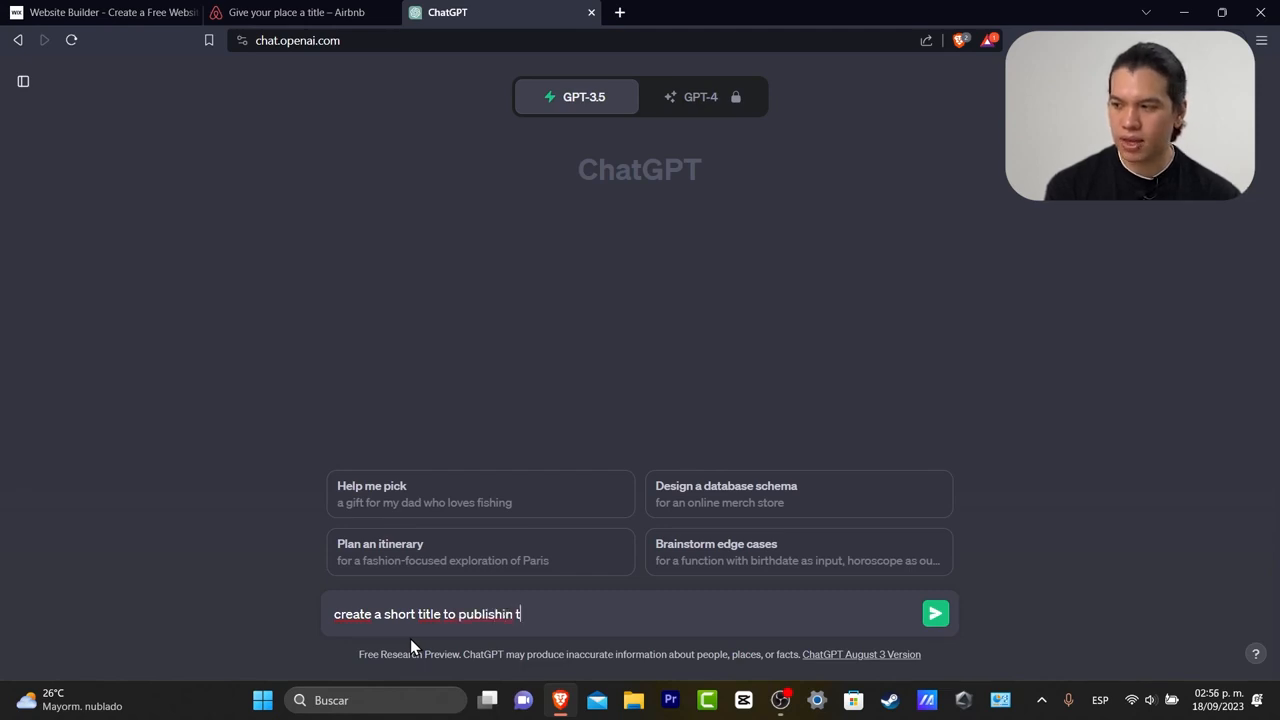
{"action": "key", "text": "BackSpace"}
{"action": "key", "text": "BackSpace"}
{"action": "key", "text": "BackSpace"}
{"action": "key", "text": "BackSpace"}
{"action": "type", "text": "in th"}
{"action": "key", "text": "BackSpace"}
{"action": "key", "text": "BackSpace"}
{"action": "type", "text": "ai"}
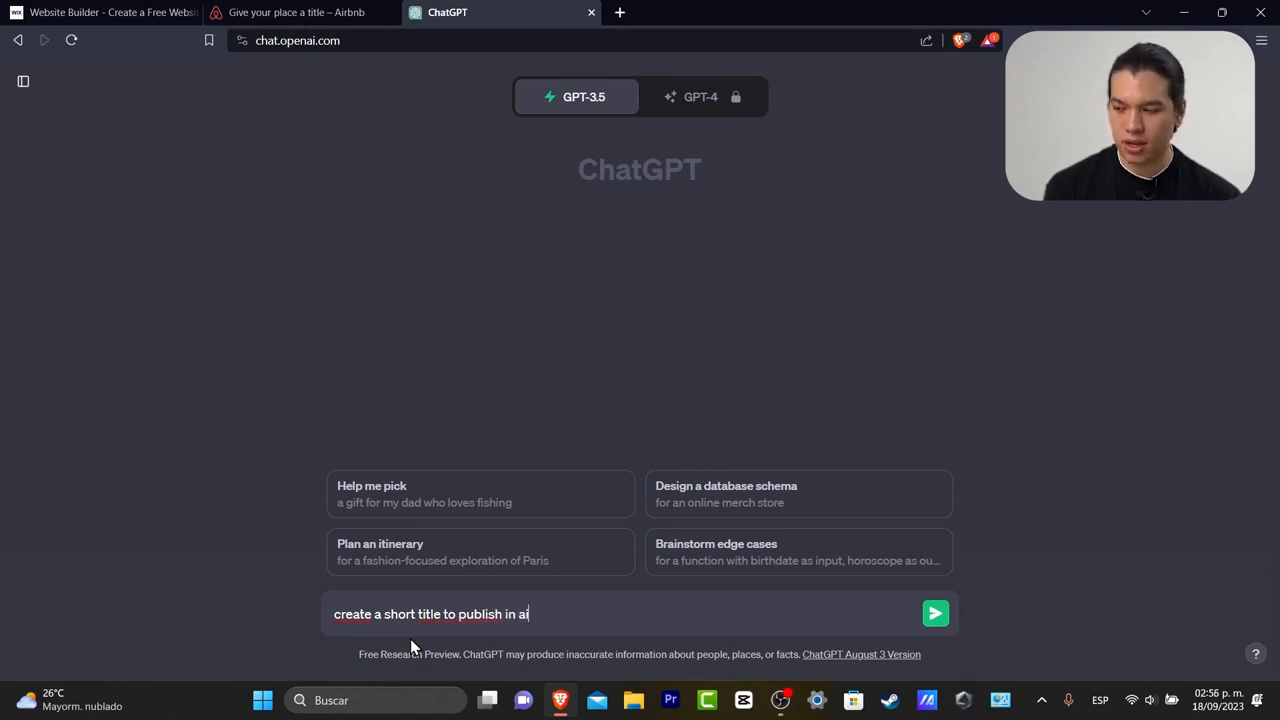
{"action": "type", "text": "rbnb as a post,"}
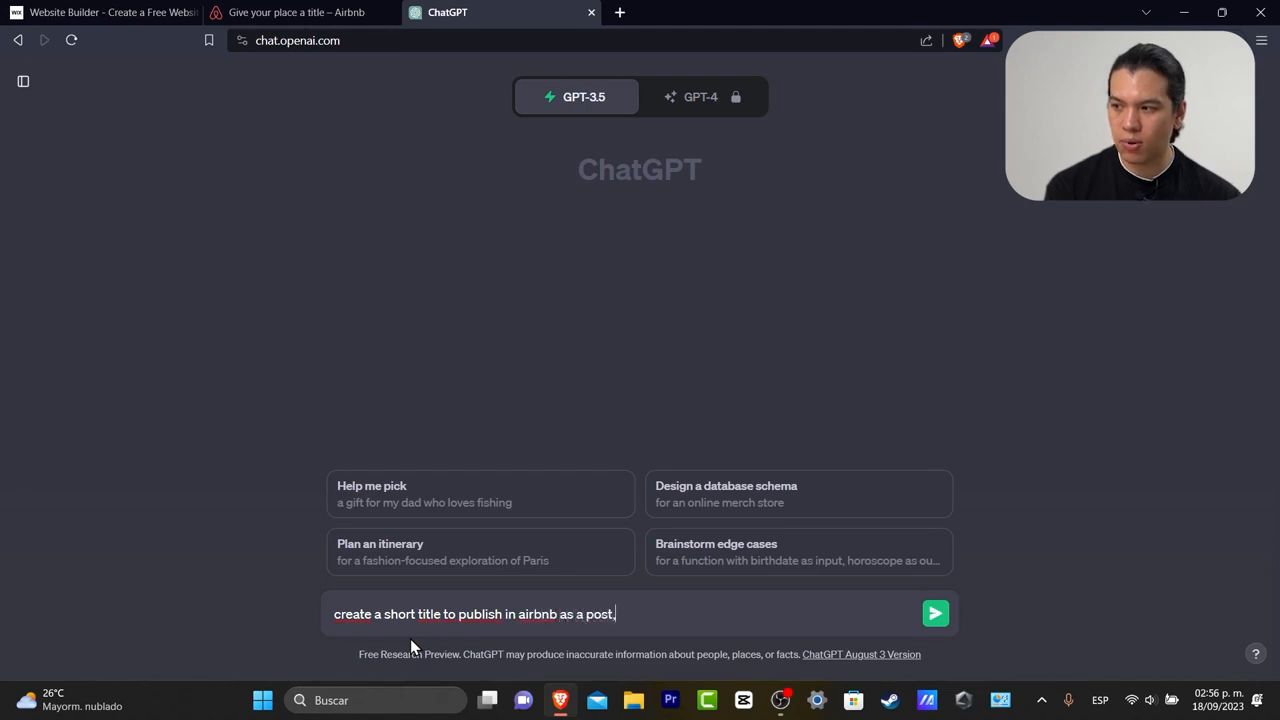
- Complete the prompt with "considering that this is a 3 bedroom house with a pool and great view to the mountains." and send it
{"action": "type", "text": " considering "}
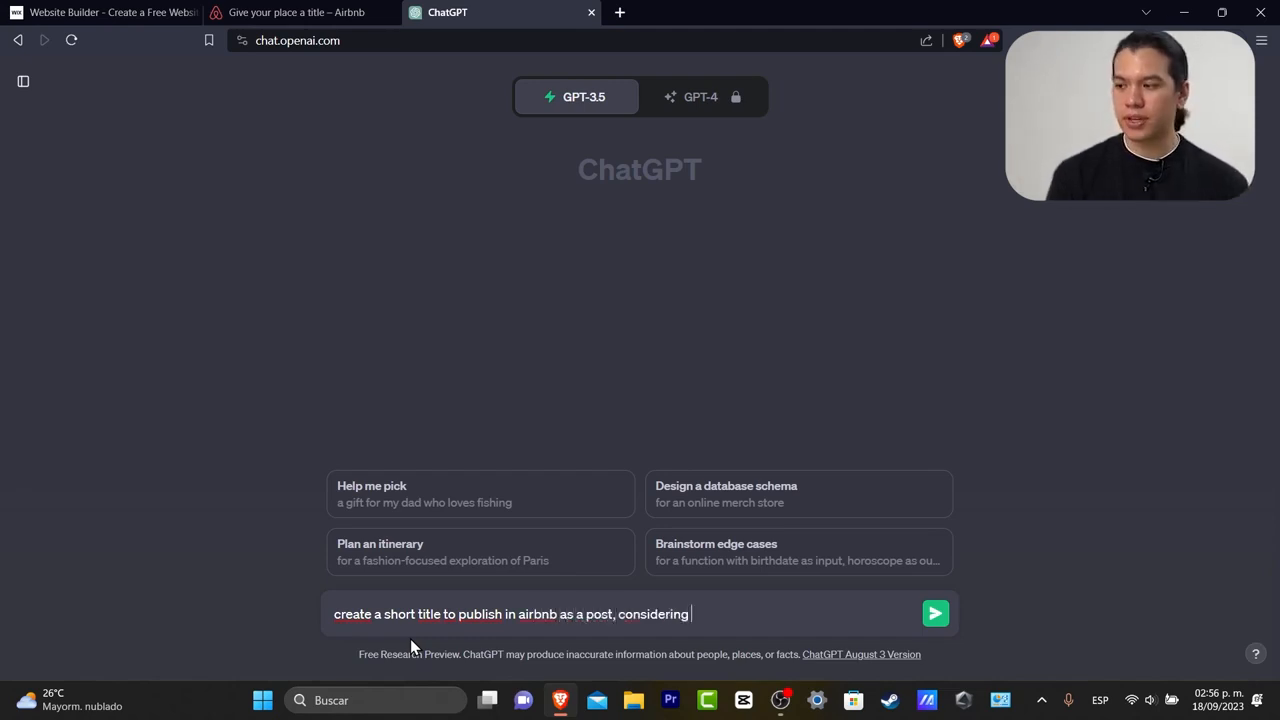
{"action": "type", "text": "that this is "}
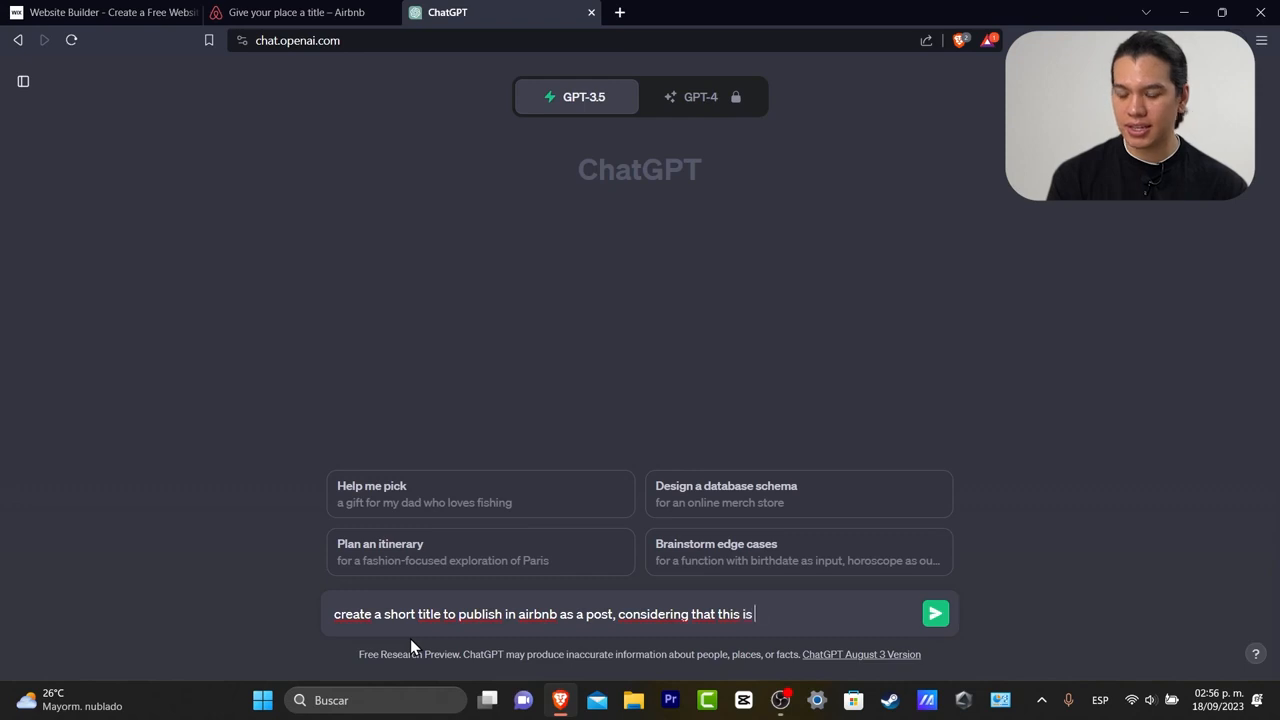
{"action": "type", "text": "a 3"}
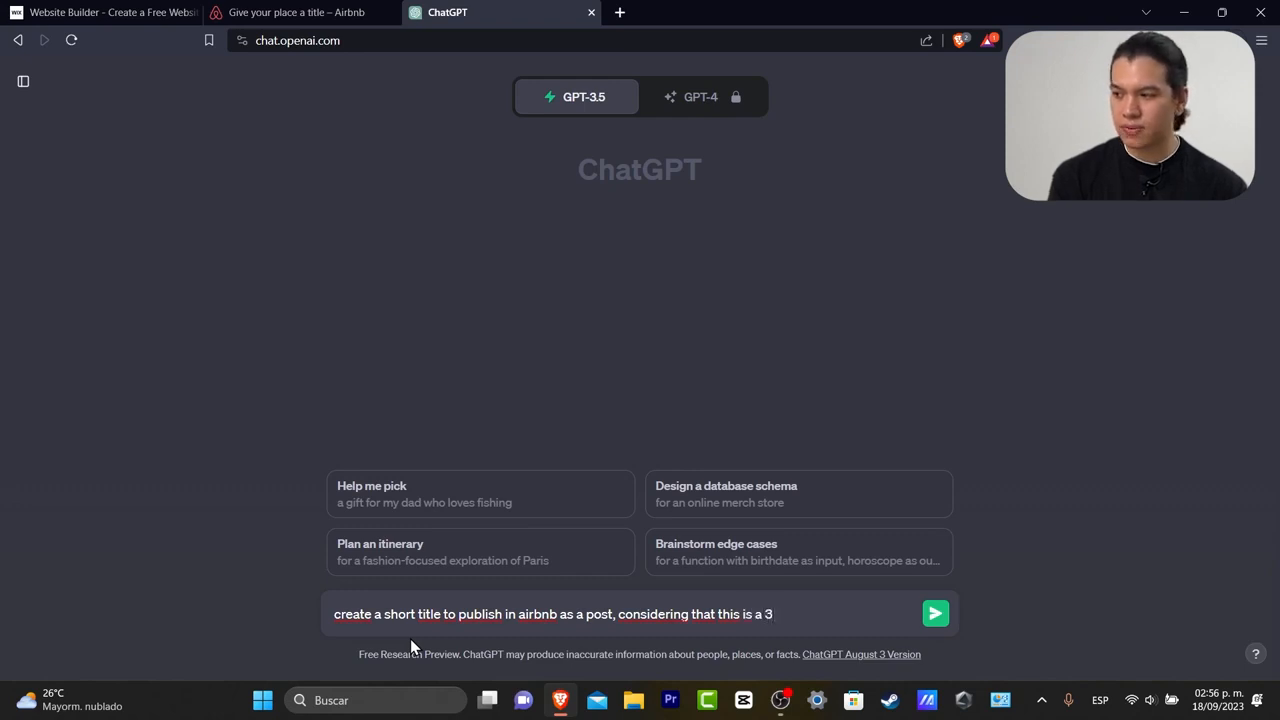
{"action": "type", "text": " bedd"}
{"action": "key", "text": "BackSpace"}
{"action": "type", "text": "room "}
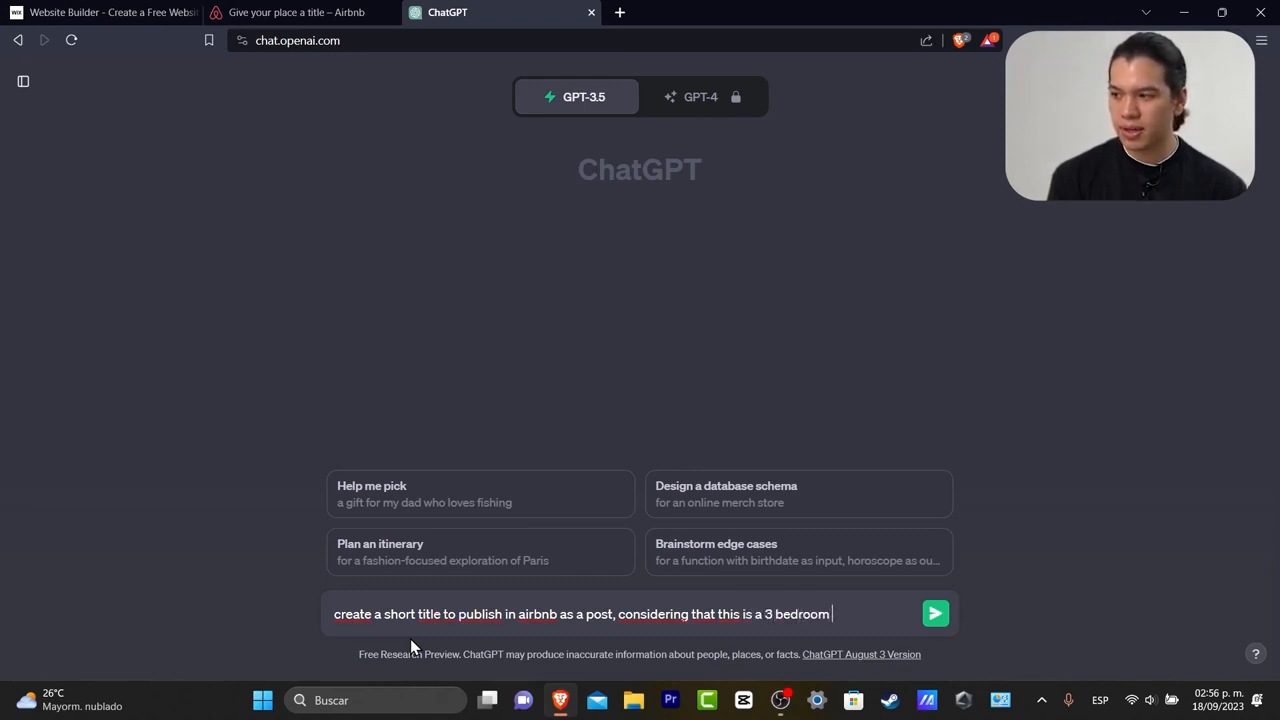
{"action": "type", "text": "house with a po"}
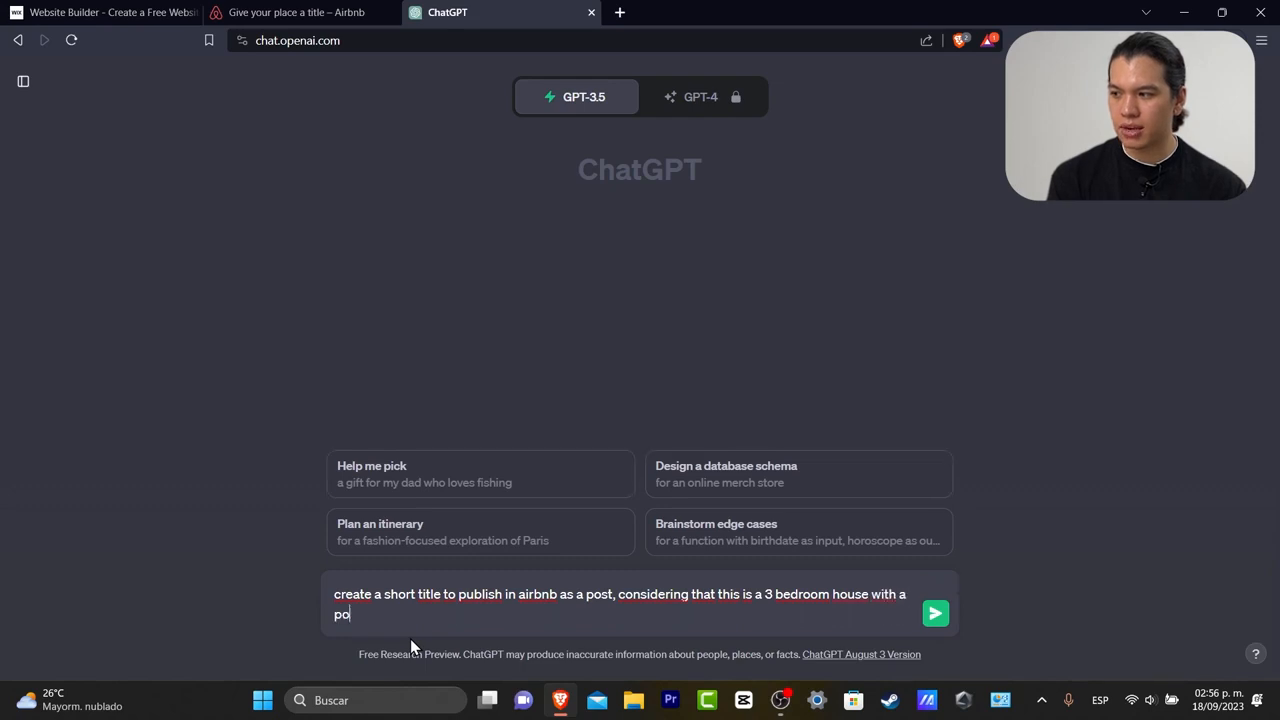
{"action": "type", "text": "ol and great"}
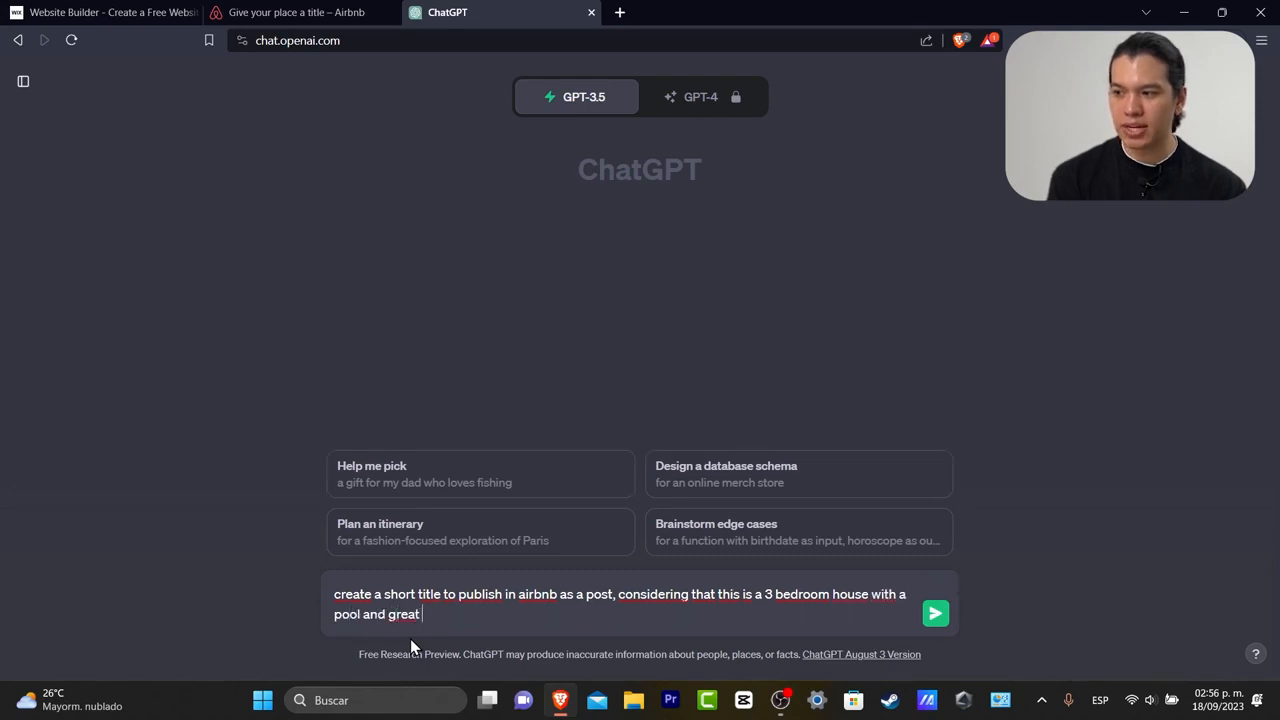
{"action": "type", "text": " view"}
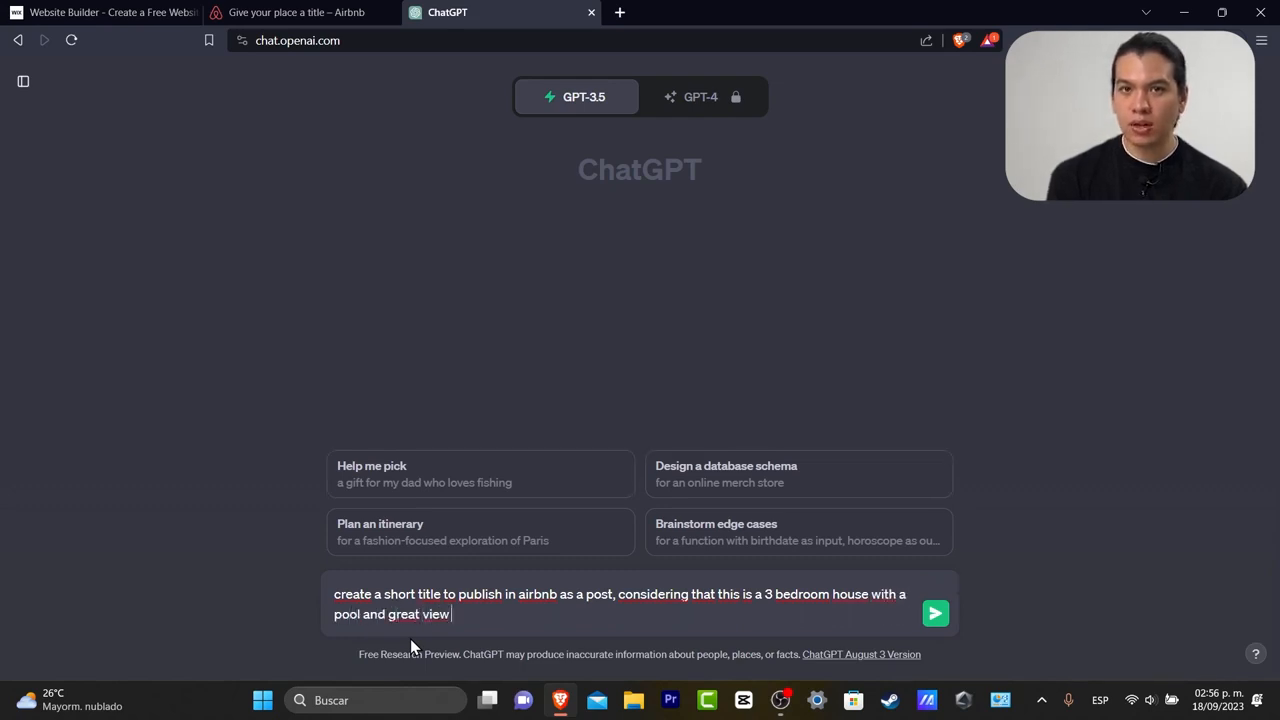
{"action": "type", "text": " to the mountains"}
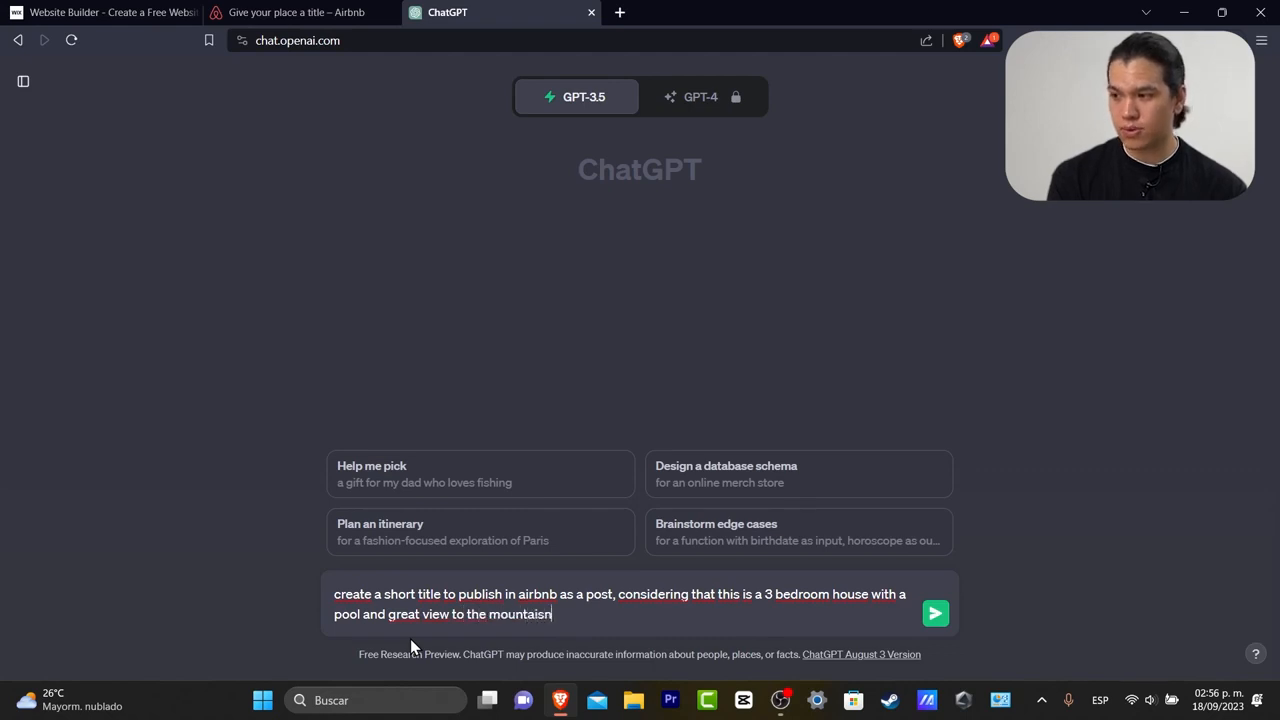
{"action": "type", "text": "."}
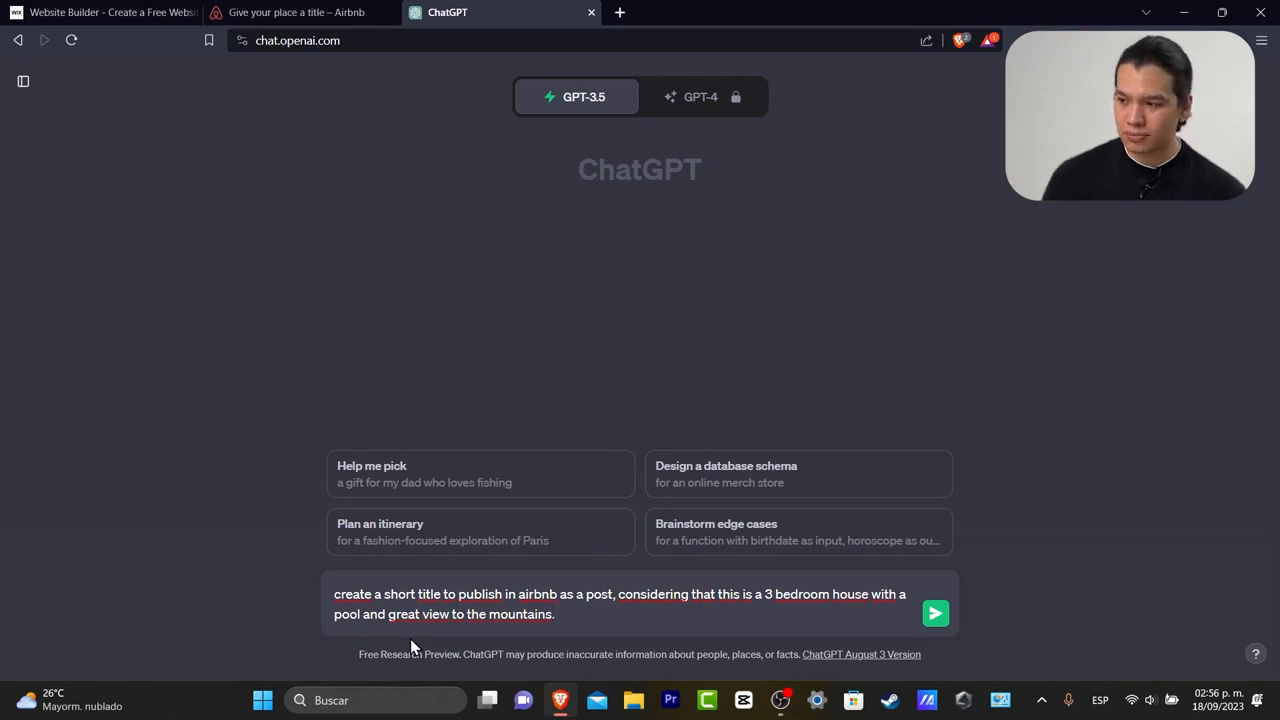
{"action": "key", "text": "Return"}
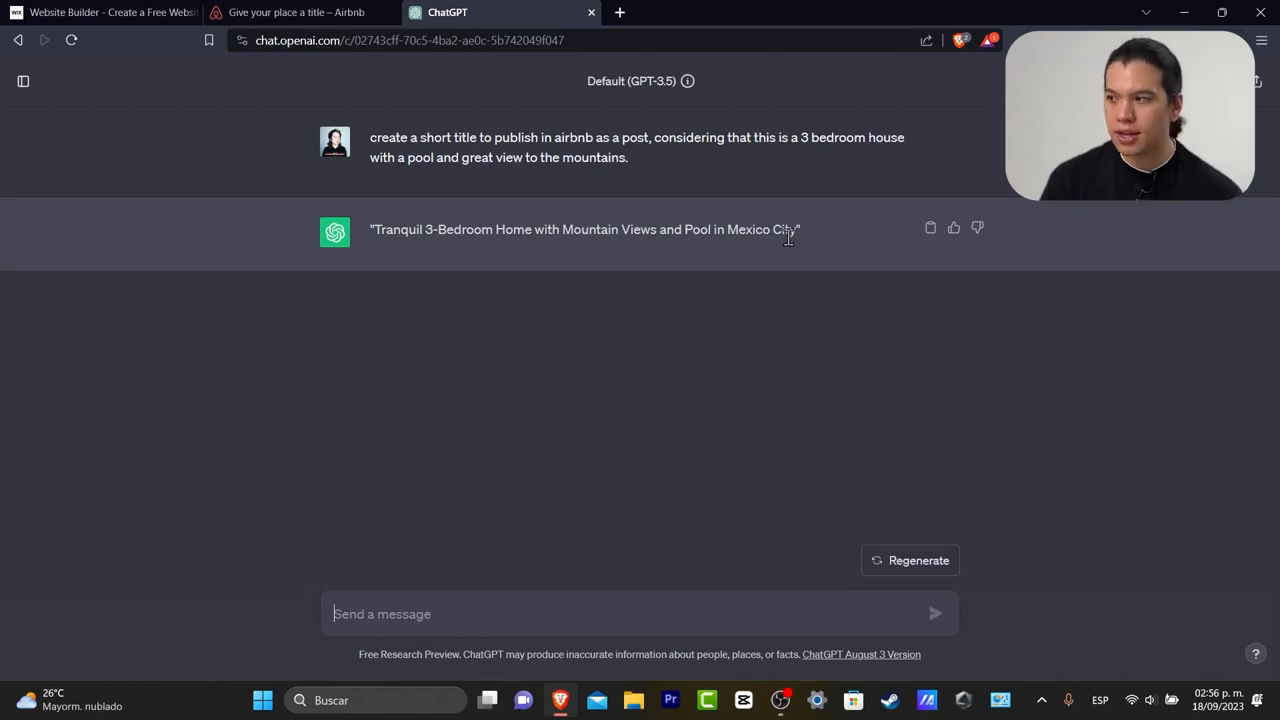
- Copy ChatGPT's suggested title and paste it into the title field of the Airbnb listing
{"action": "left_click_drag", "start_coordinate": [794, 239], "coordinate": [373, 236]}
{"action": "key", "text": "ctrl+c"}
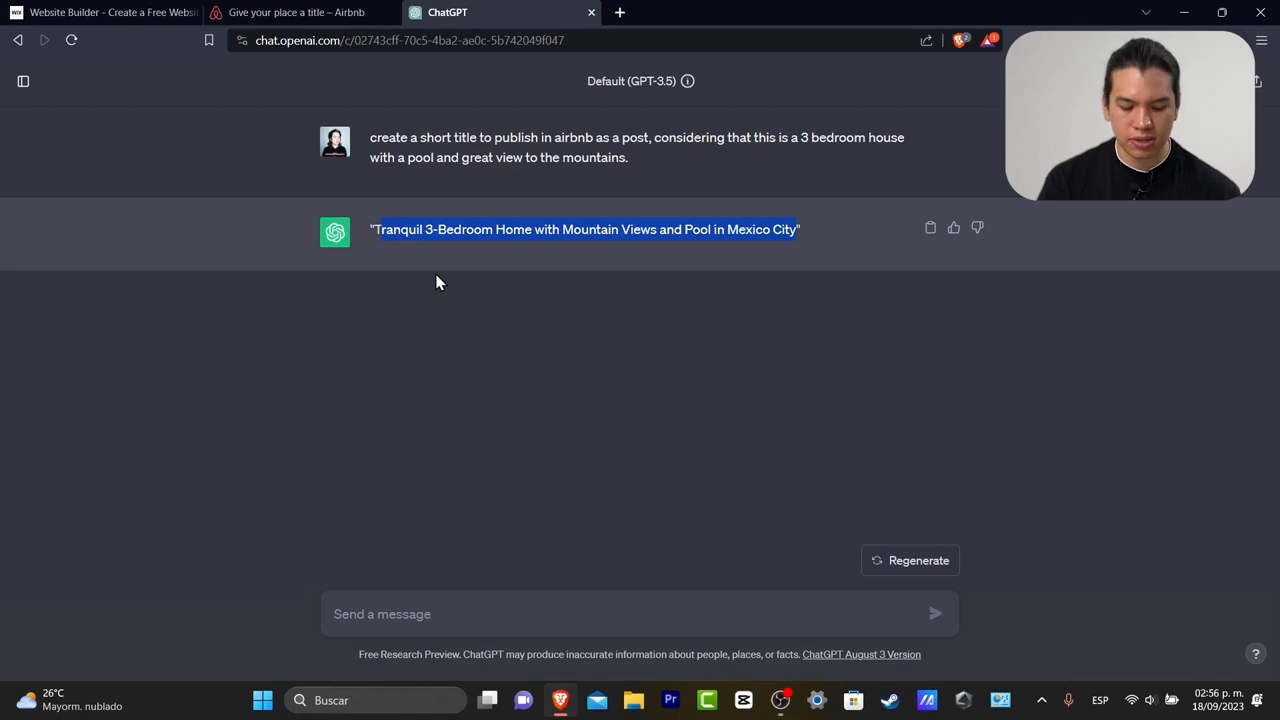
{"action": "left_click", "coordinate": [100, 12]}
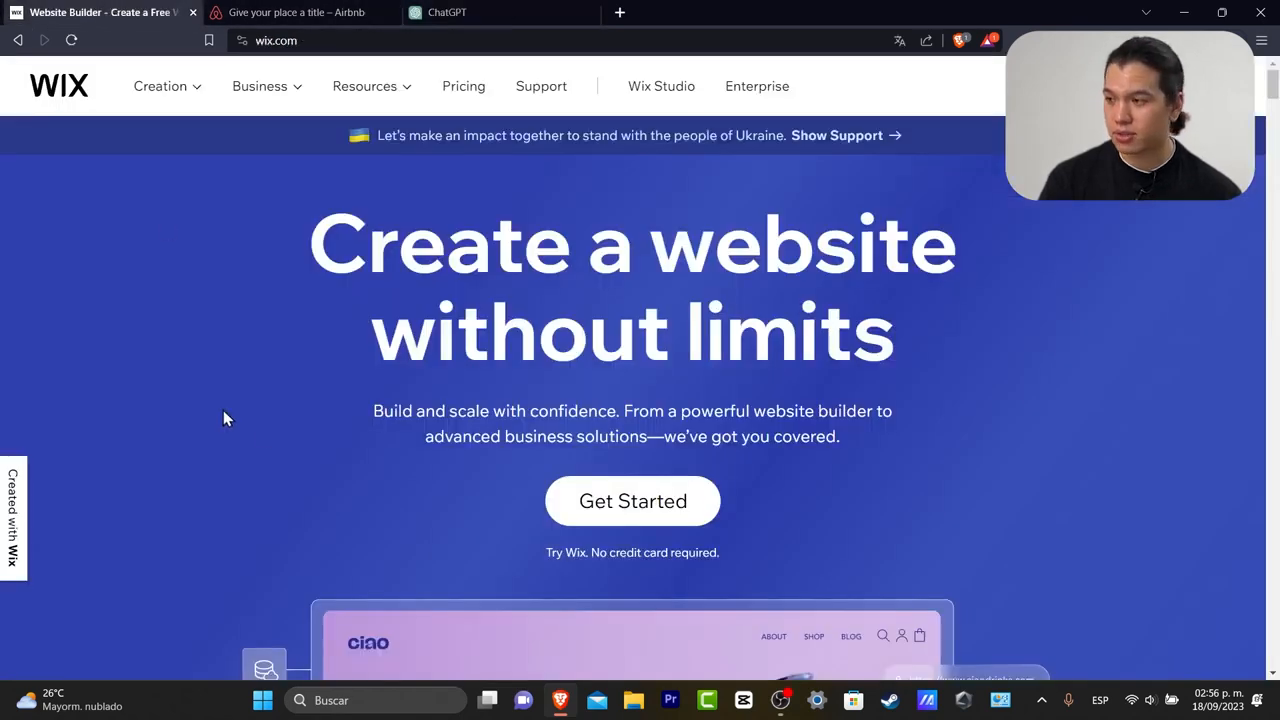
{"action": "scroll", "coordinate": [723, 449], "scroll_direction": "down", "scroll_amount": 2}
{"action": "left_click", "coordinate": [320, 12]}
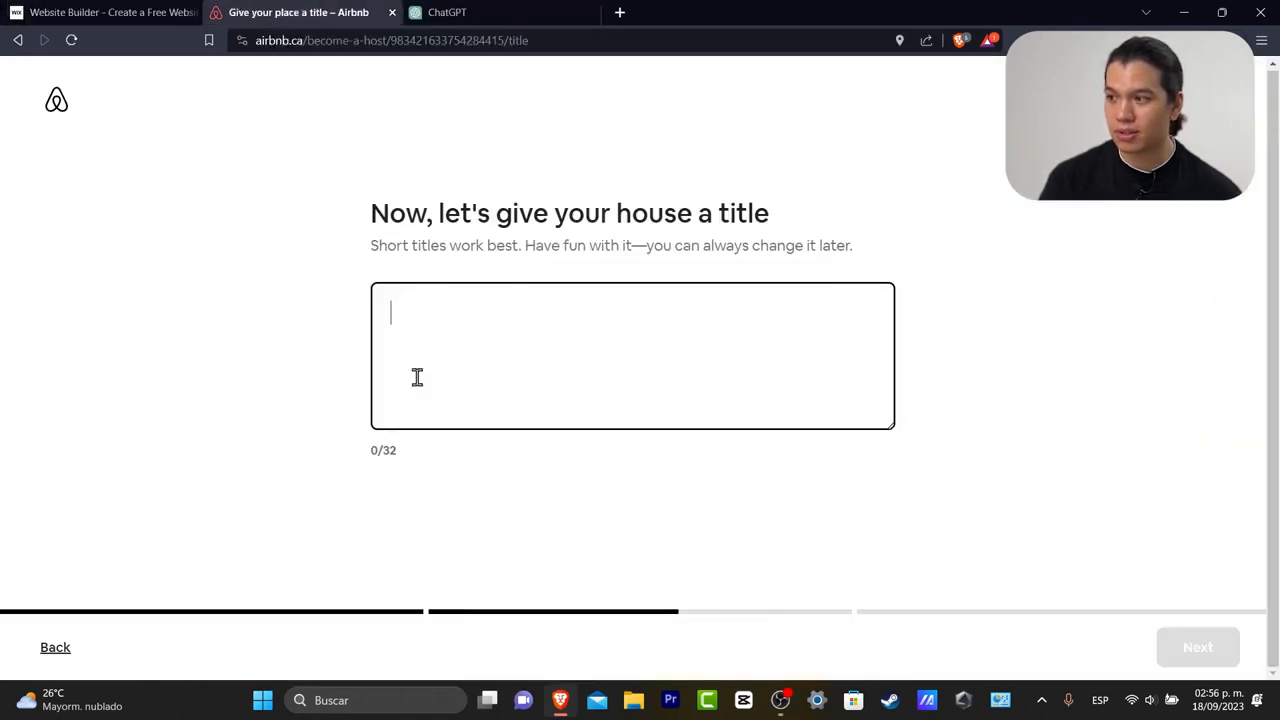
{"action": "key", "text": "ctrl+v"}
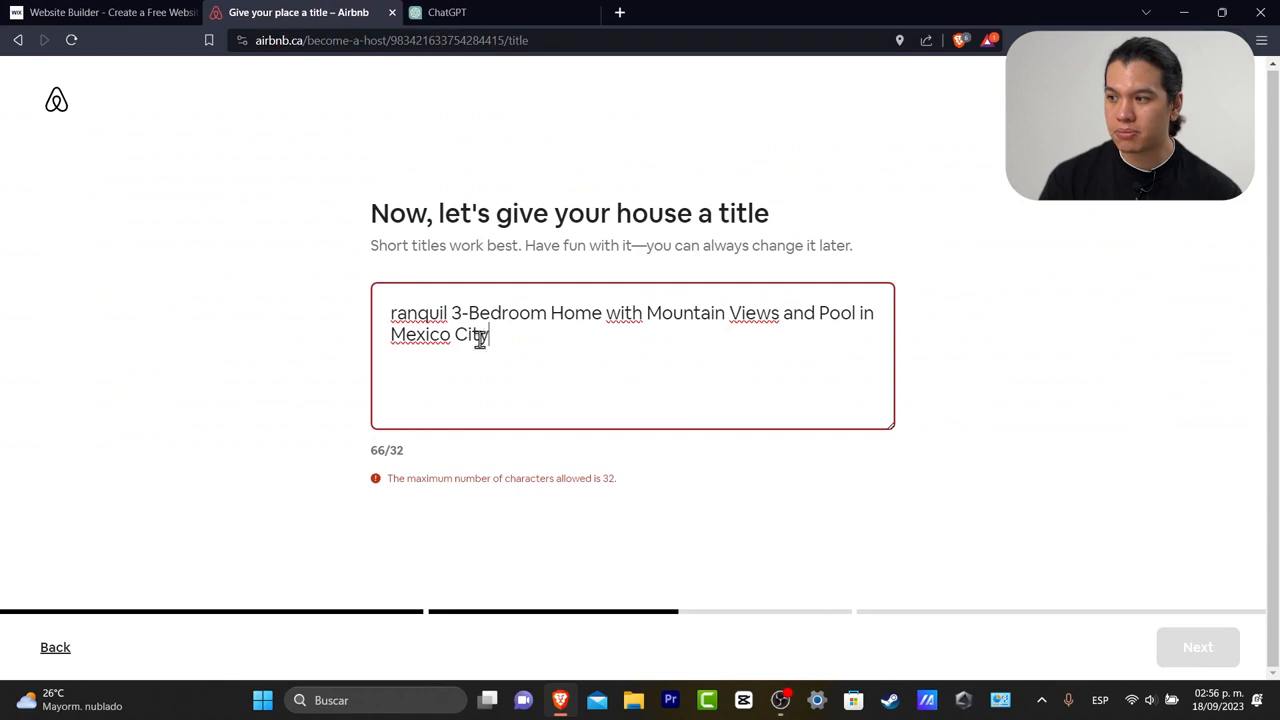
- Correct the title's first word to "Tranquil" and replace "Mexico City" with "Montreal"
{"action": "left_click", "coordinate": [390, 312]}
{"action": "type", "text": "T"}
{"action": "left_click_drag", "start_coordinate": [540, 331], "coordinate": [414, 331]}
{"action": "key", "text": "BackSpace"}
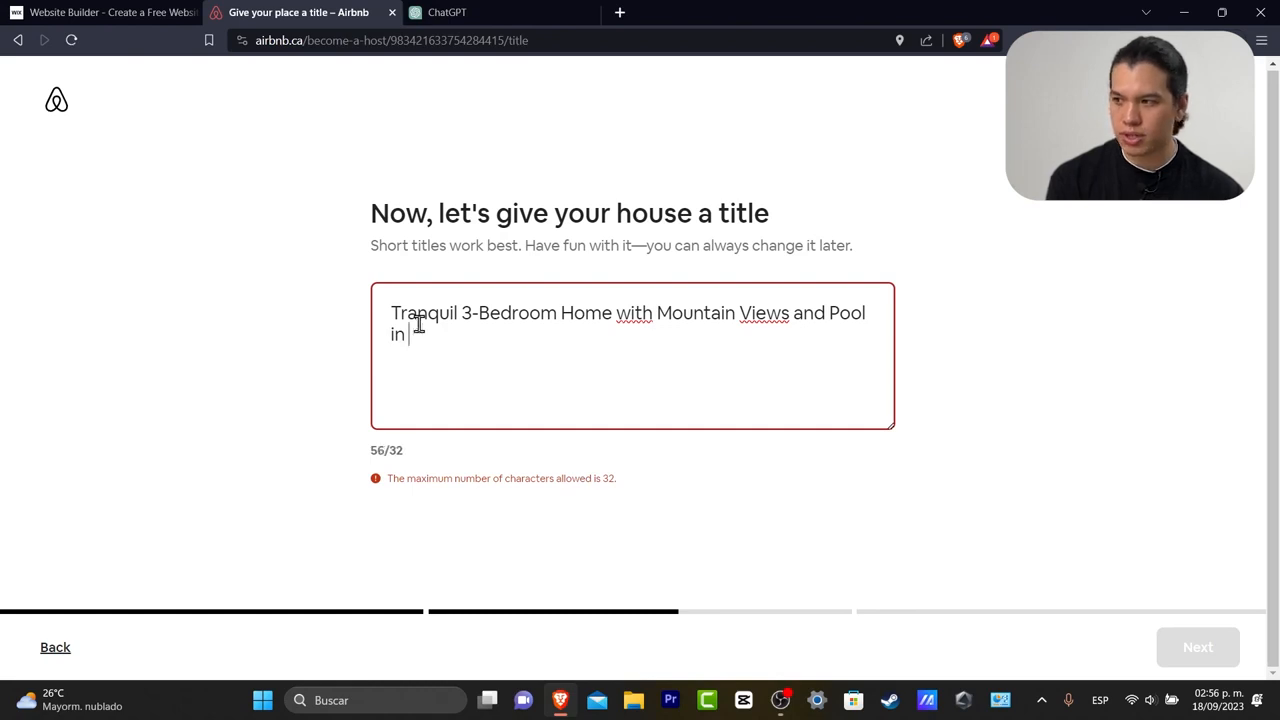
{"action": "type", "text": "Mo"}
{"action": "type", "text": "nter"}
{"action": "key", "text": "BackSpace"}
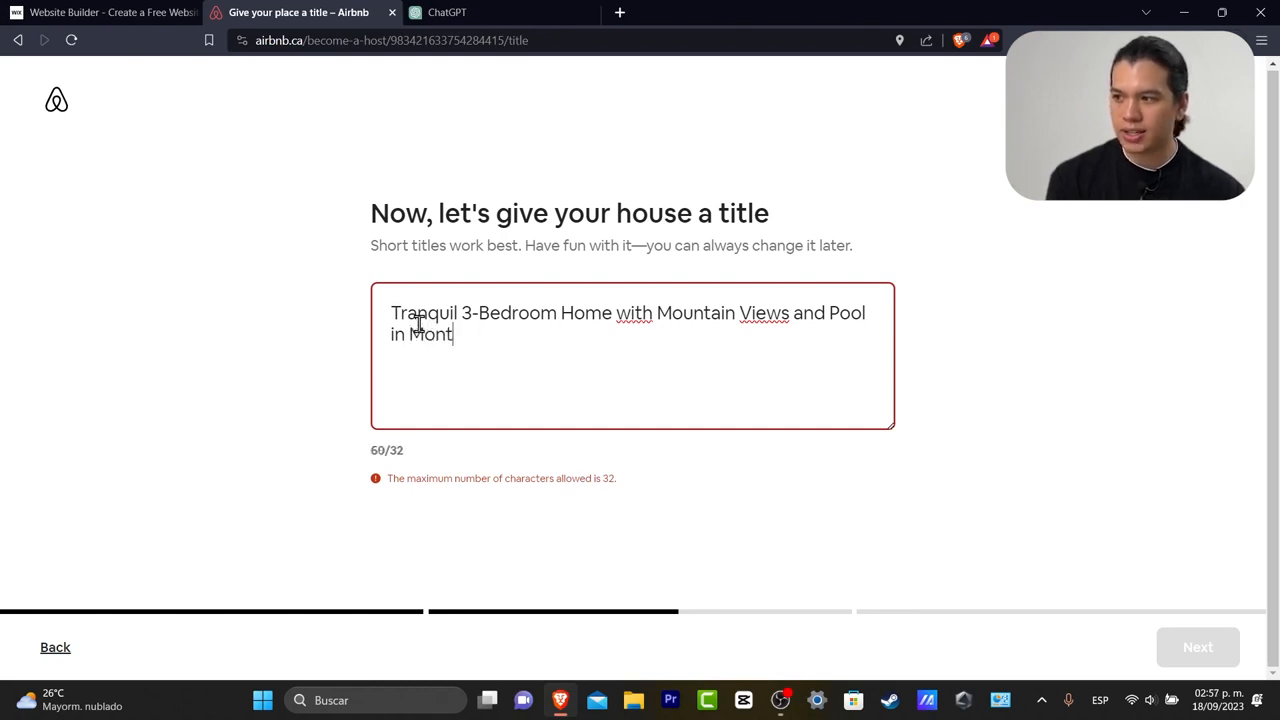
{"action": "type", "text": "eral"}
{"action": "key", "text": "BackSpace"}
{"action": "key", "text": "BackSpace"}
{"action": "key", "text": "BackSpace"}
{"action": "key", "text": "BackSpace"}
{"action": "type", "text": "real"}
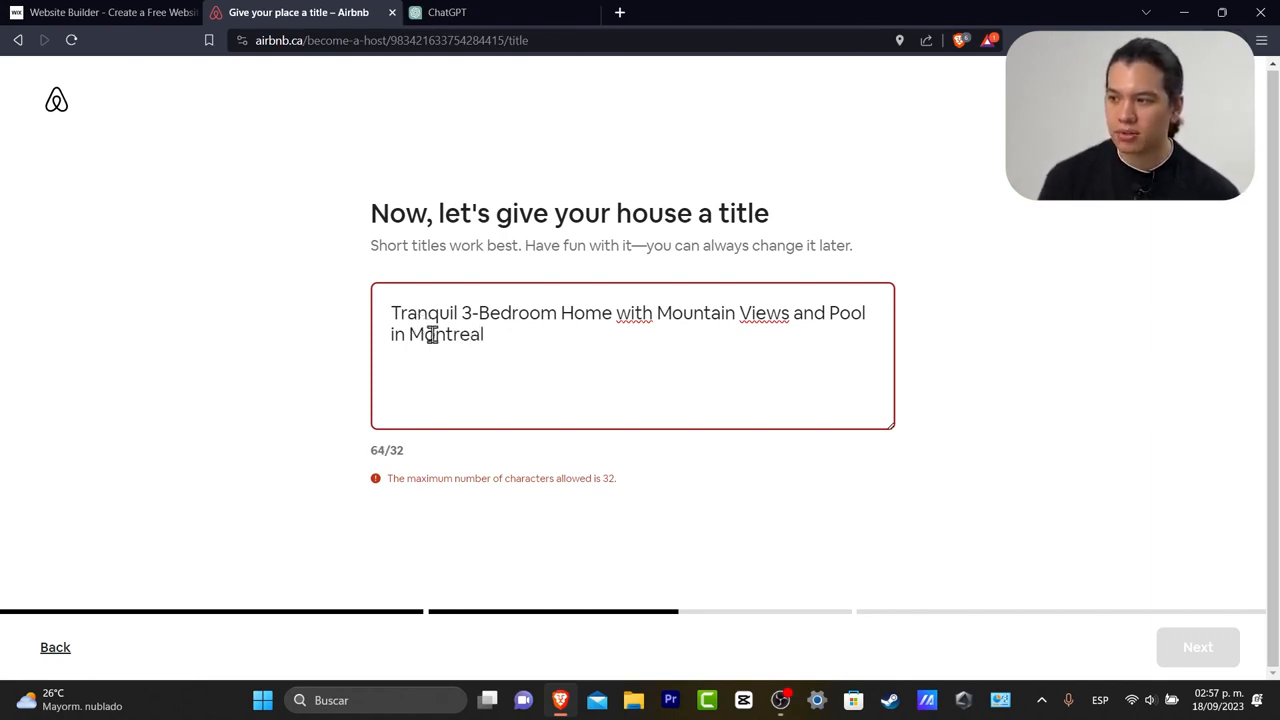
- Shorten the title to "Tranquil 3-Bedroom Home with Mountain Views and Pool" and check the character limit notice
{"action": "left_click_drag", "start_coordinate": [505, 346], "coordinate": [434, 338]}
{"action": "key", "text": "BackSpace"}
{"action": "key", "text": "BackSpace"}
{"action": "key", "text": "BackSpace"}
{"action": "key", "text": "BackSpace"}
{"action": "key", "text": "BackSpace"}
{"action": "key", "text": "BackSpace"}
{"action": "key", "text": "BackSpace"}
{"action": "key", "text": "BackSpace"}
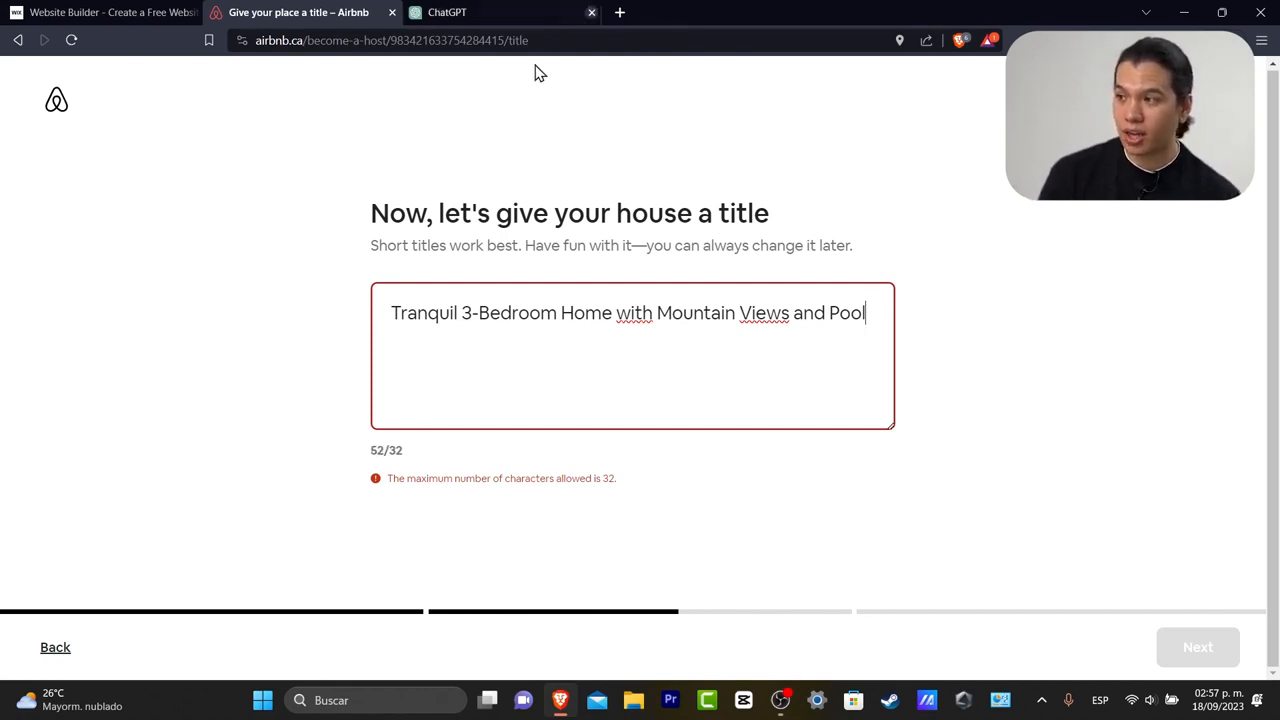
{"action": "left_click_drag", "start_coordinate": [388, 478], "coordinate": [598, 477]}
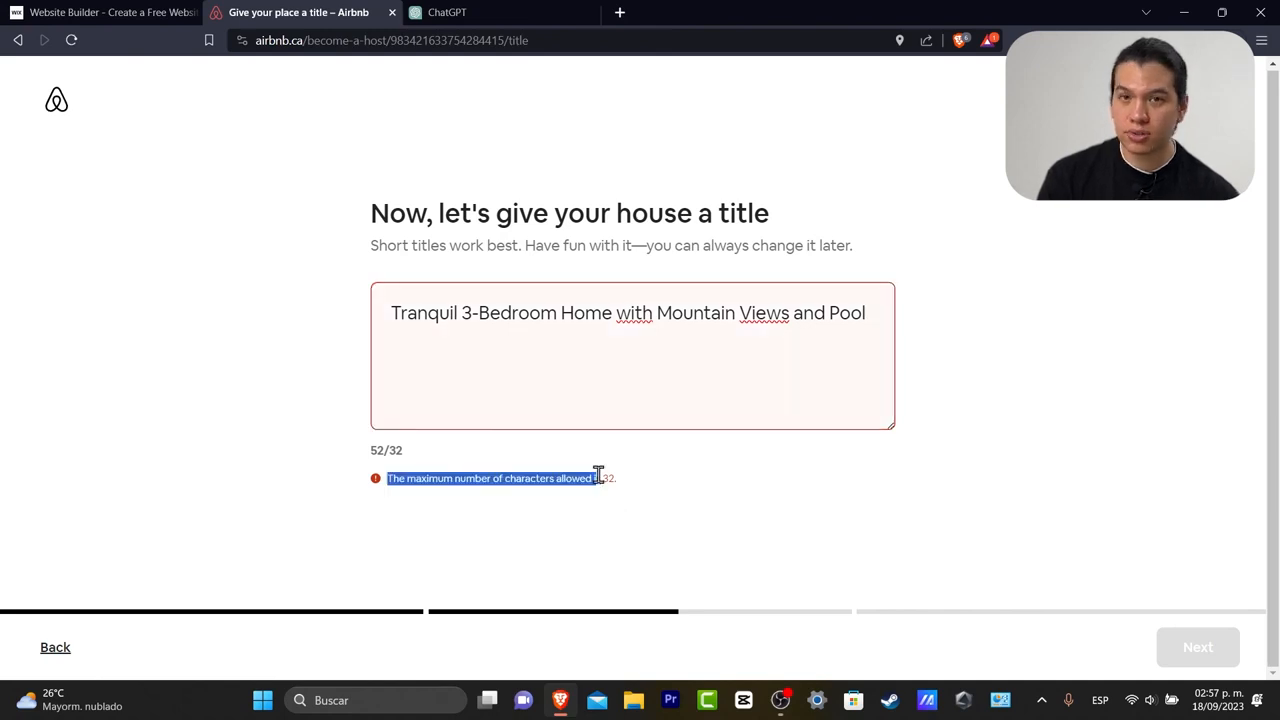
- Return to ChatGPT and copy the earlier title prompt into a new message
{"action": "left_click", "coordinate": [545, 12]}
{"action": "left_click", "coordinate": [641, 159]}
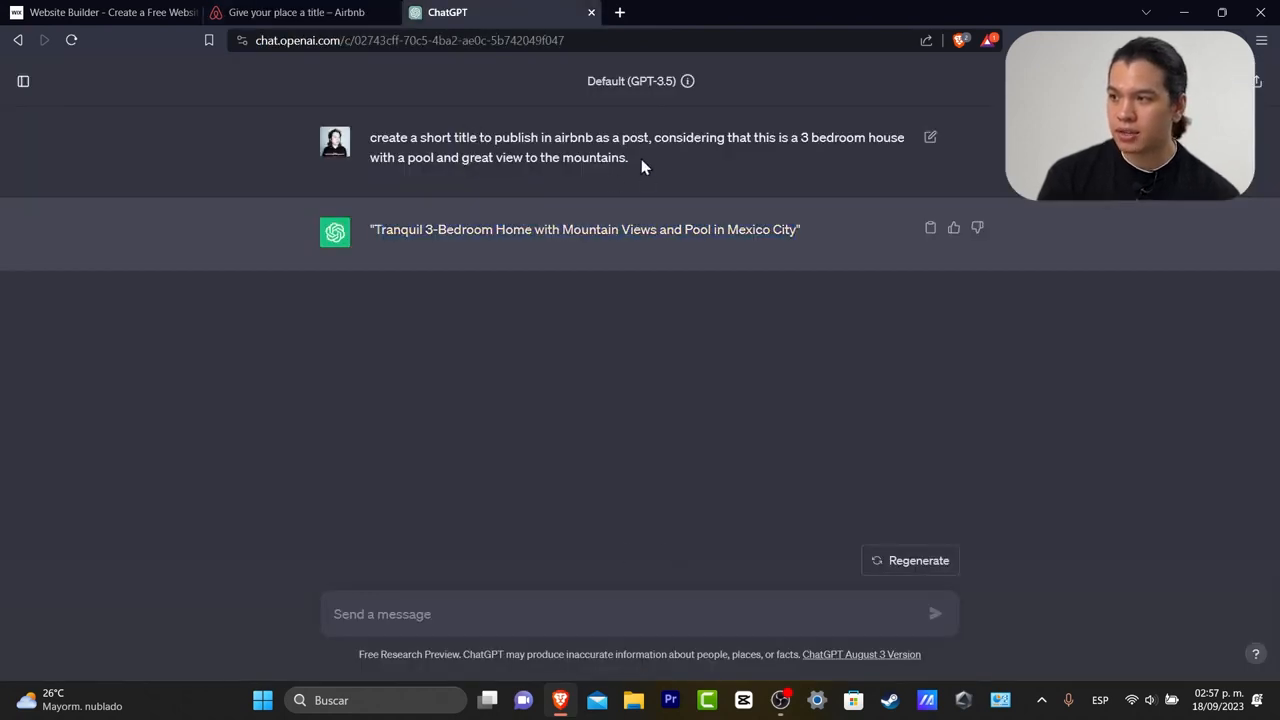
{"action": "left_click_drag", "start_coordinate": [641, 159], "coordinate": [365, 137]}
{"action": "key", "text": "ctrl+c"}
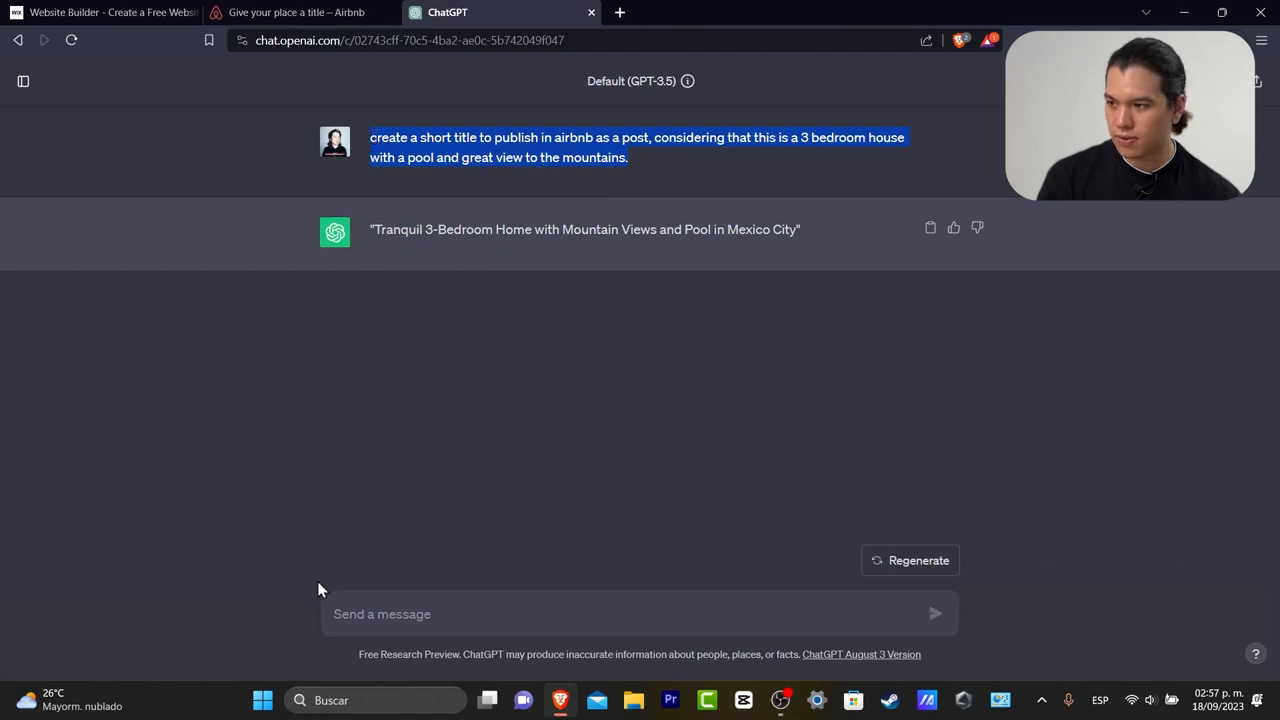
{"action": "left_click", "coordinate": [446, 614]}
{"action": "key", "text": "ctrl+v"}
{"action": "key", "text": "BackSpace"}
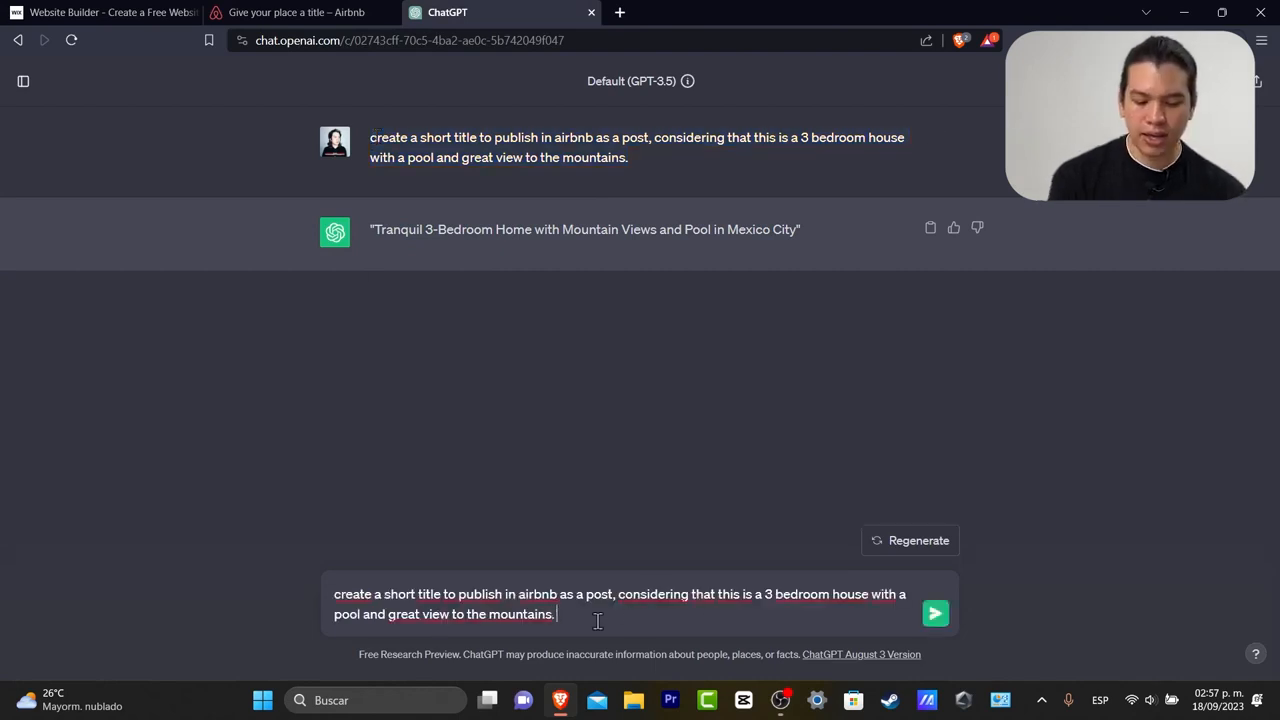
- Add "No longer than 30 characters" to the end of the prompt and send it
{"action": "type", "text": "No longer that"}
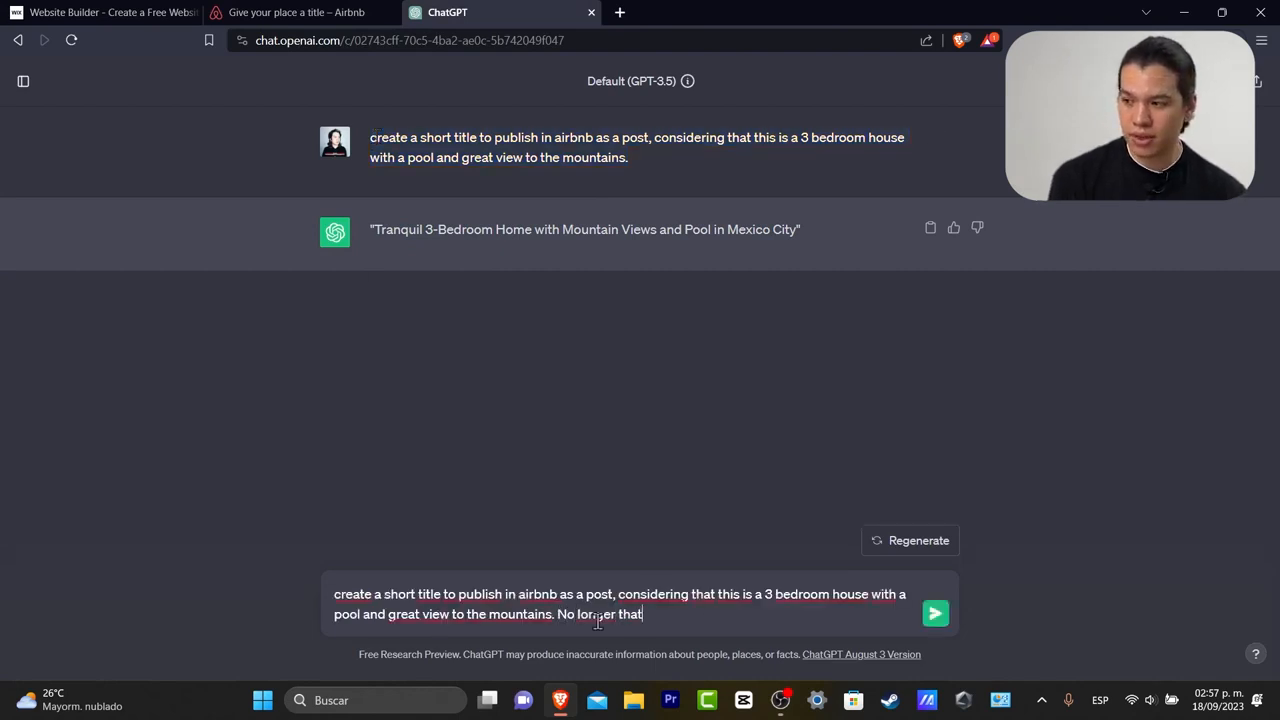
{"action": "key", "text": "BackSpace"}
{"action": "type", "text": "n 30 cha"}
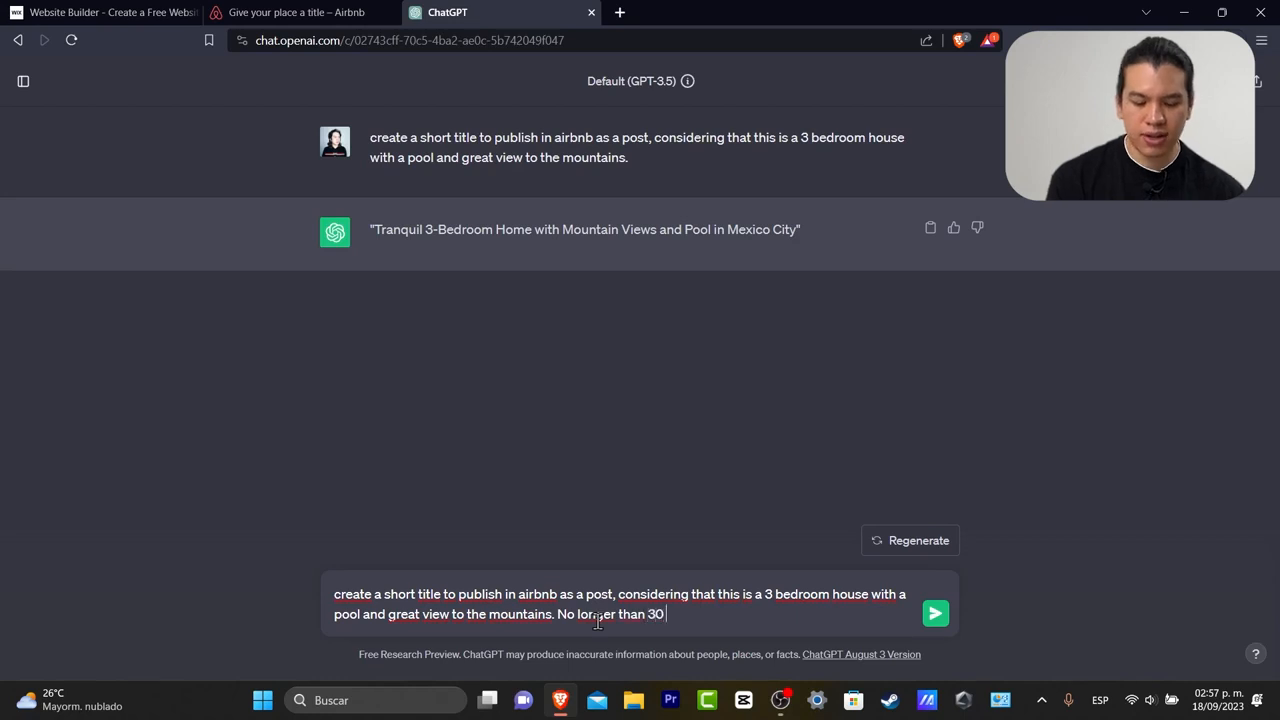
{"action": "key", "text": "BackSpace"}
{"action": "type", "text": "rac"}
{"action": "key", "text": "BackSpace"}
{"action": "key", "text": "BackSpace"}
{"action": "key", "text": "BackSpace"}
{"action": "type", "text": "aracters"}
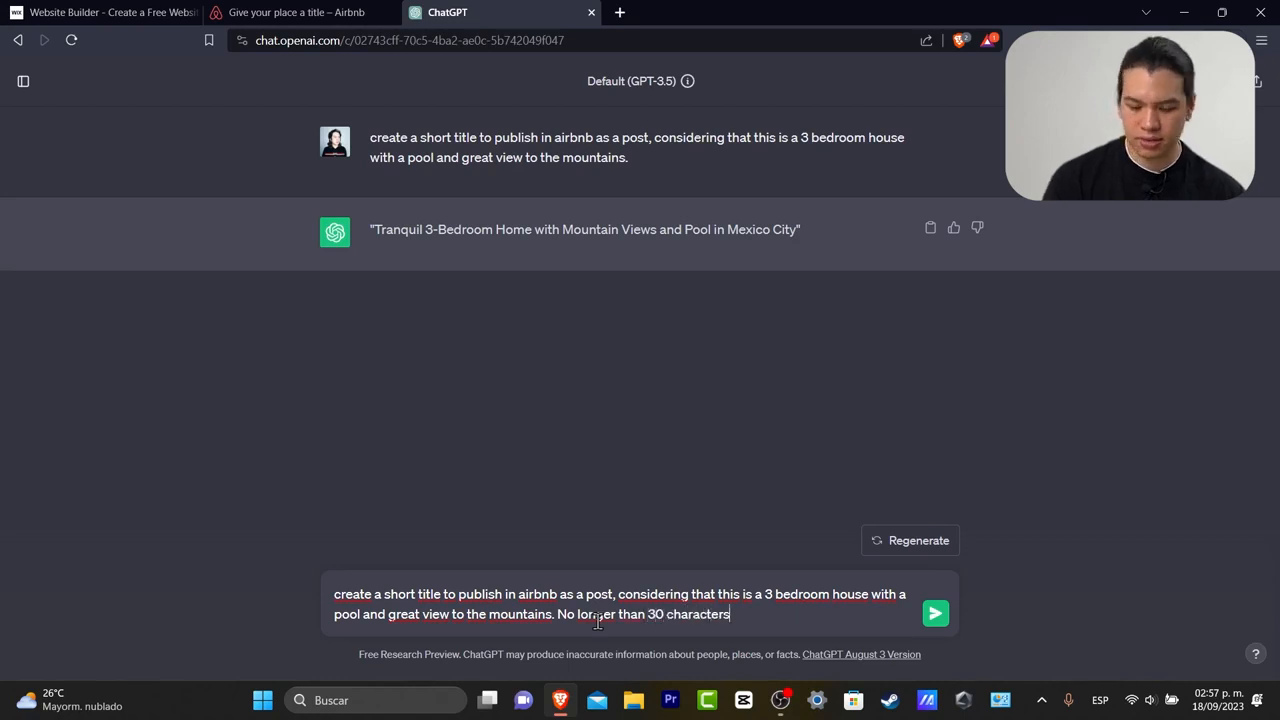
{"action": "key", "text": "Return"}
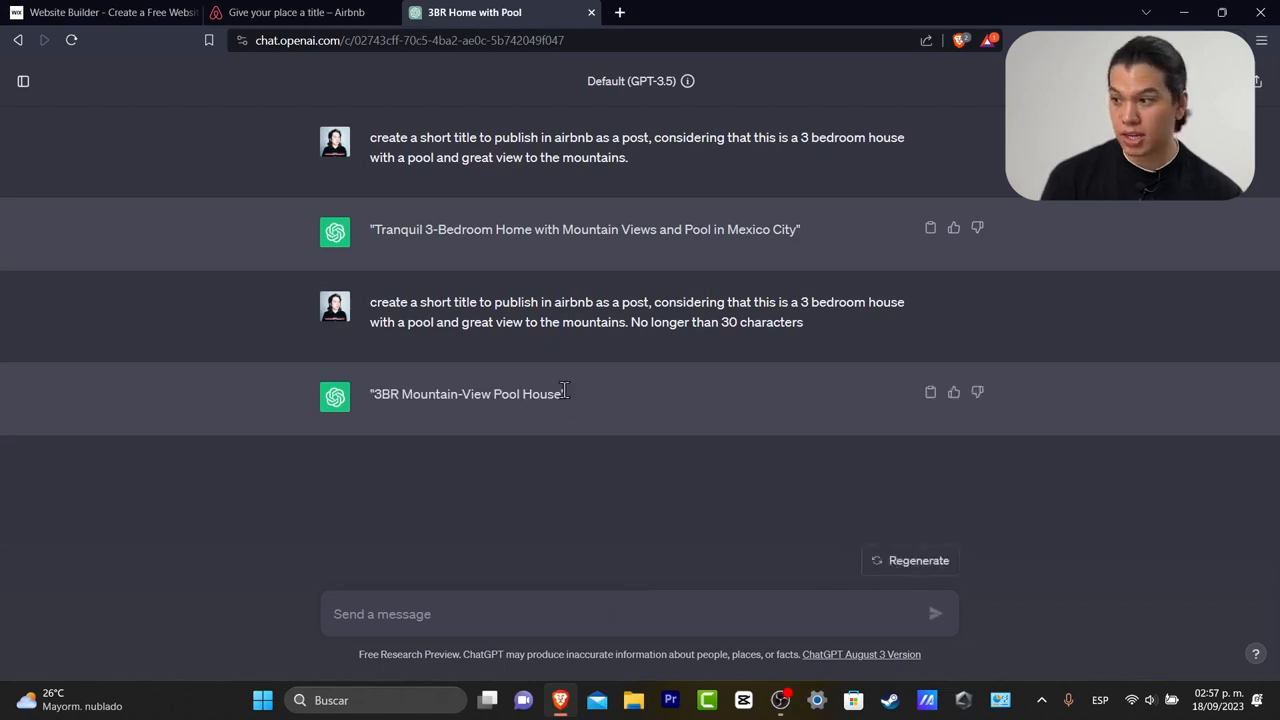
- Copy the suggested title "3BR Mountain-View Pool House" and replace the Airbnb listing title with it
{"action": "left_click_drag", "start_coordinate": [560, 394], "coordinate": [369, 395]}
{"action": "key", "text": "ctrl+c"}
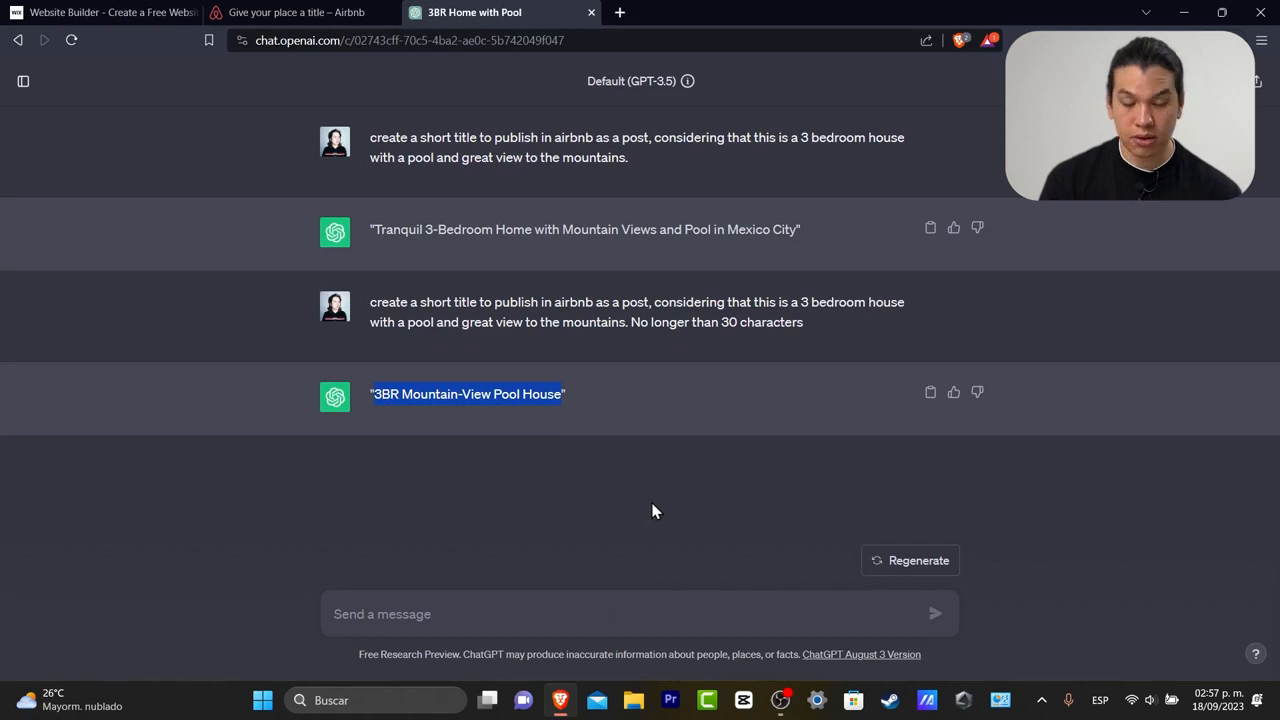
{"action": "left_click", "coordinate": [370, 12]}
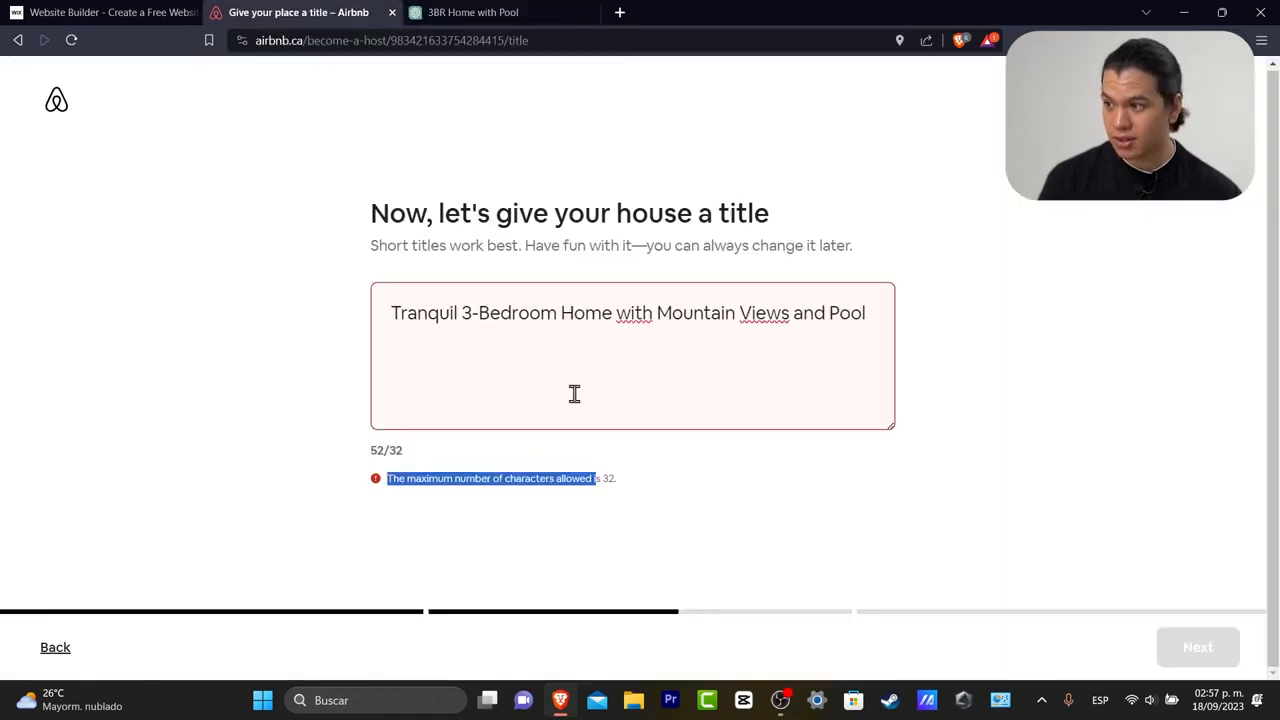
{"action": "left_click", "coordinate": [643, 320]}
{"action": "key", "text": "ctrl+a"}
{"action": "key", "text": "ctrl+v"}
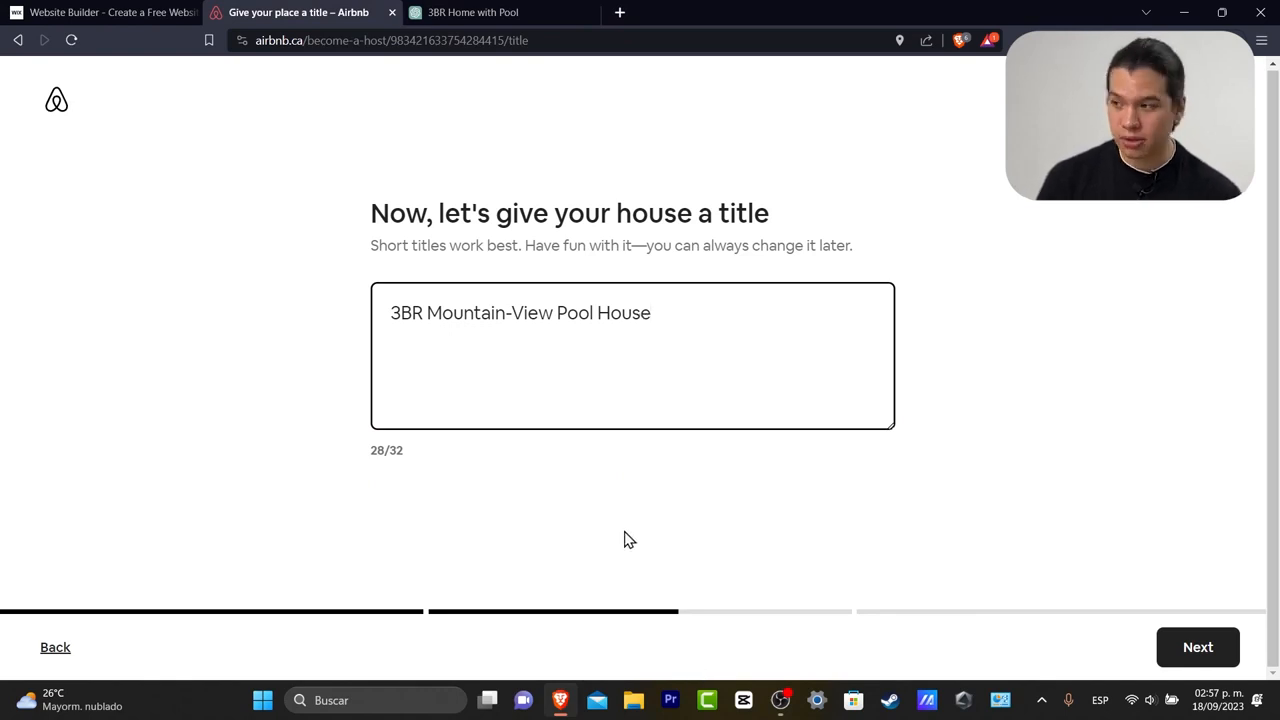
- Try adding a sunglasses-face emoji to the end of the listing title, and remove it again
{"action": "right_click", "coordinate": [702, 307]}
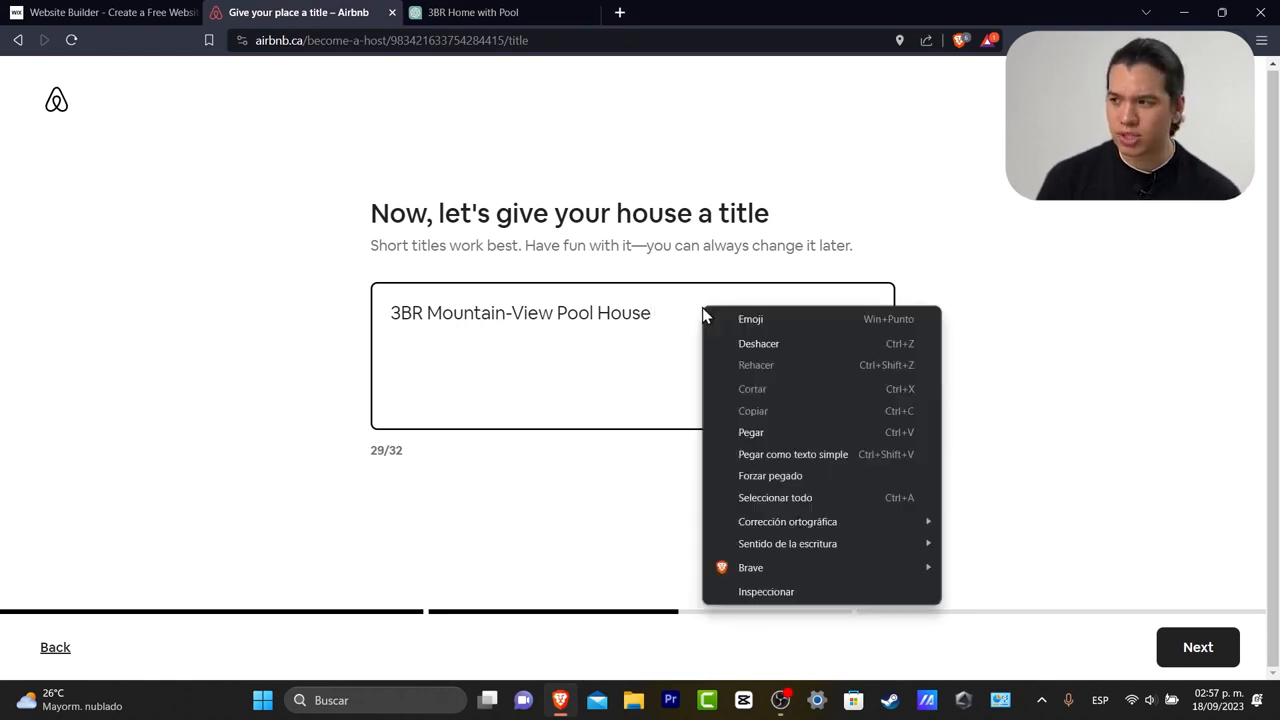
{"action": "left_click", "coordinate": [795, 330]}
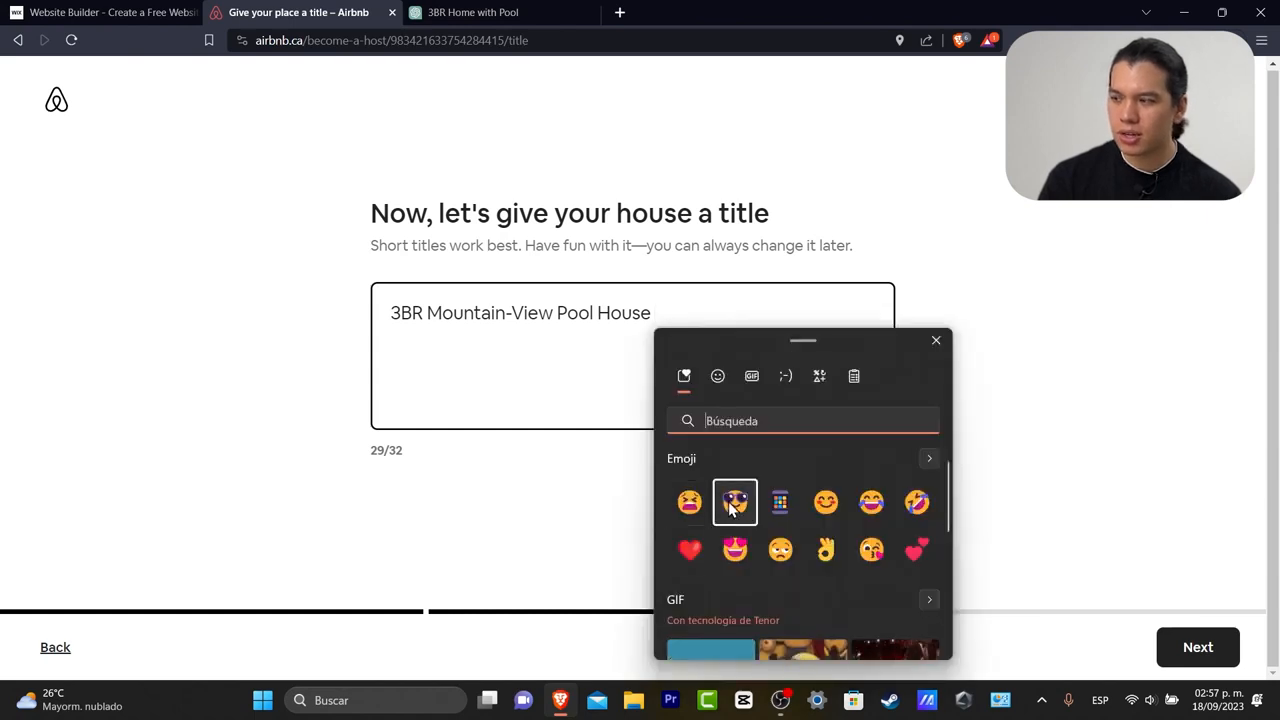
{"action": "left_click", "coordinate": [728, 501]}
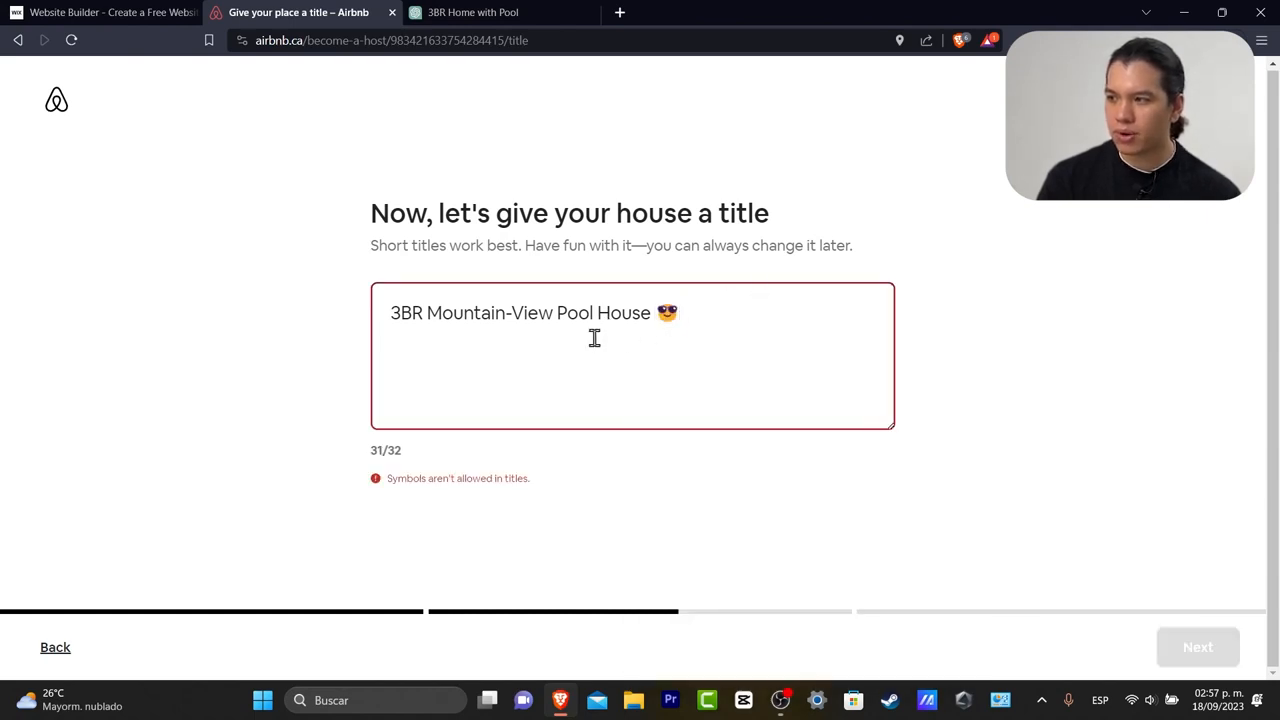
{"action": "left_click", "coordinate": [600, 330]}
{"action": "left_click_drag", "start_coordinate": [399, 490], "coordinate": [521, 483]}
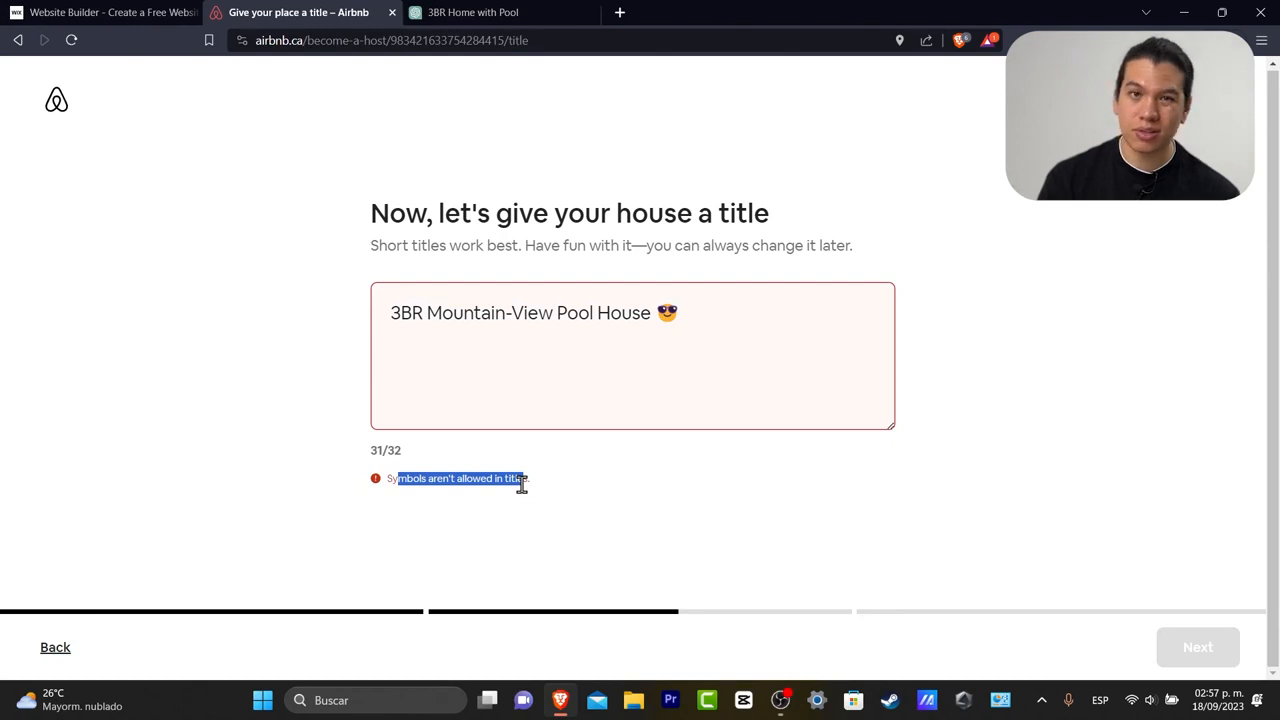
{"action": "left_click", "coordinate": [788, 313]}
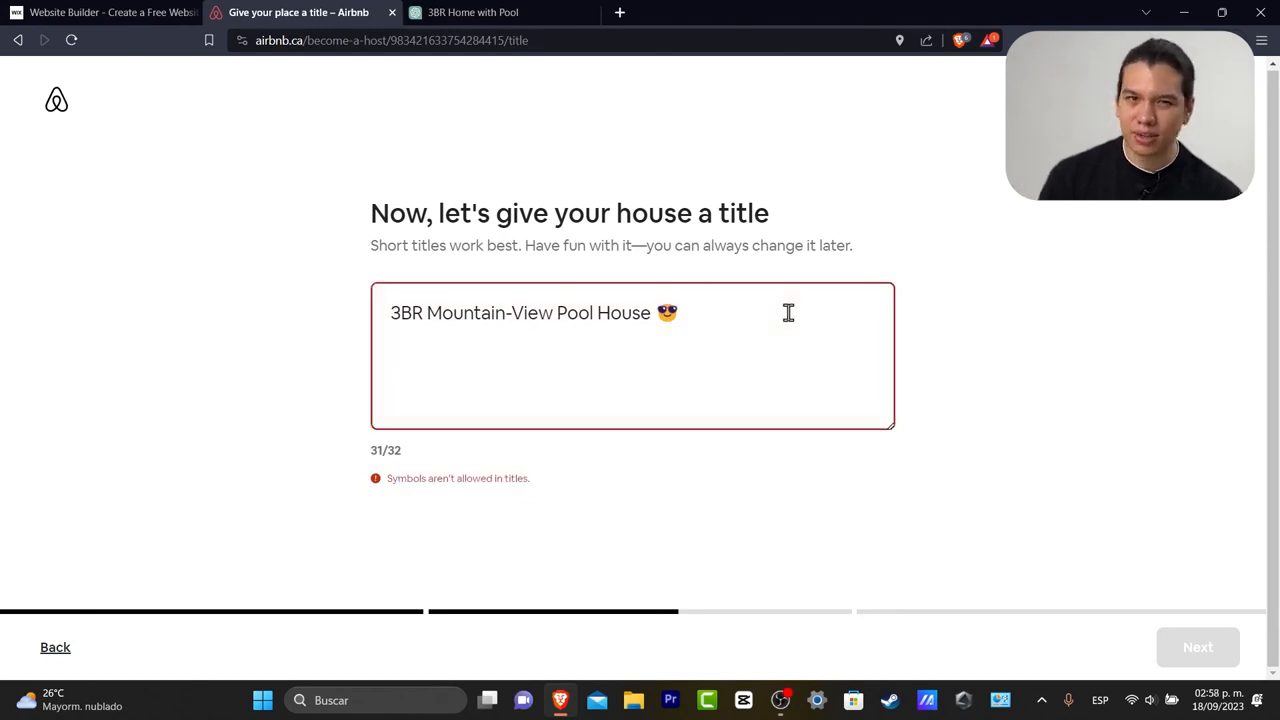
{"action": "key", "text": "BackSpace"}
{"action": "key", "text": "BackSpace"}
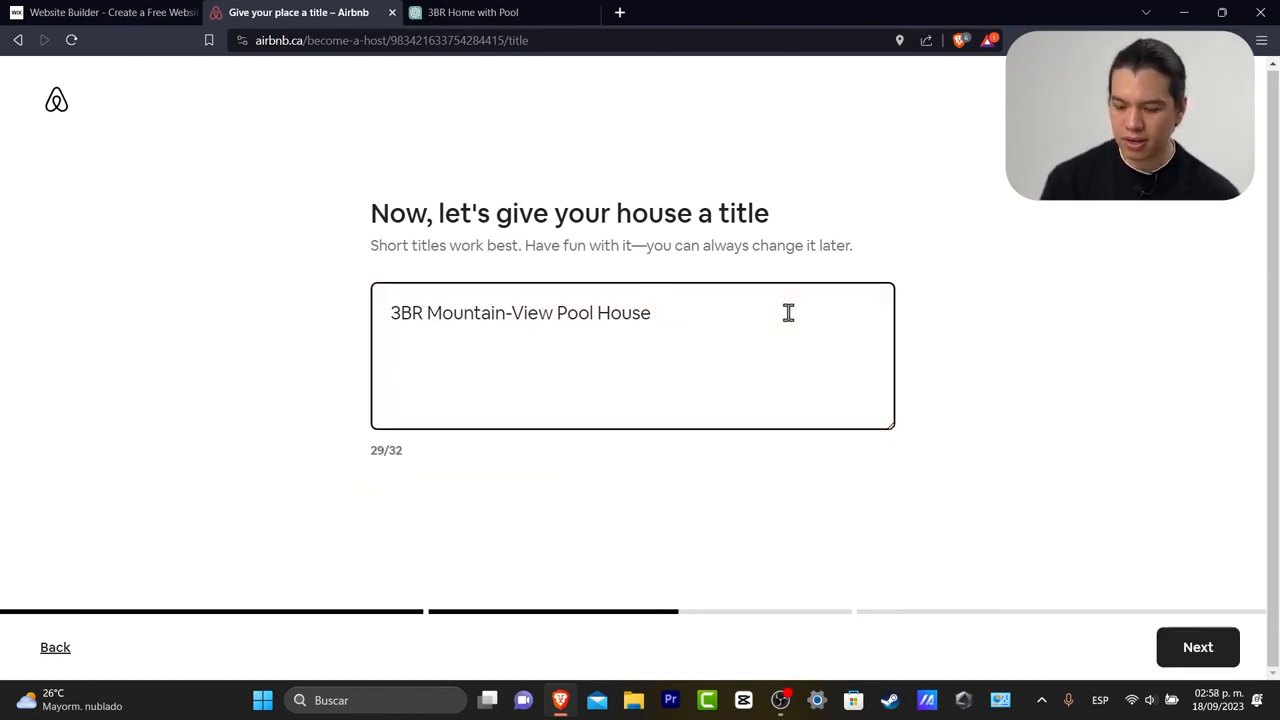
- Continue past the title, choose Peaceful and Family-friendly as the house's two highlights, and proceed to the description
{"action": "left_click", "coordinate": [1171, 651]}
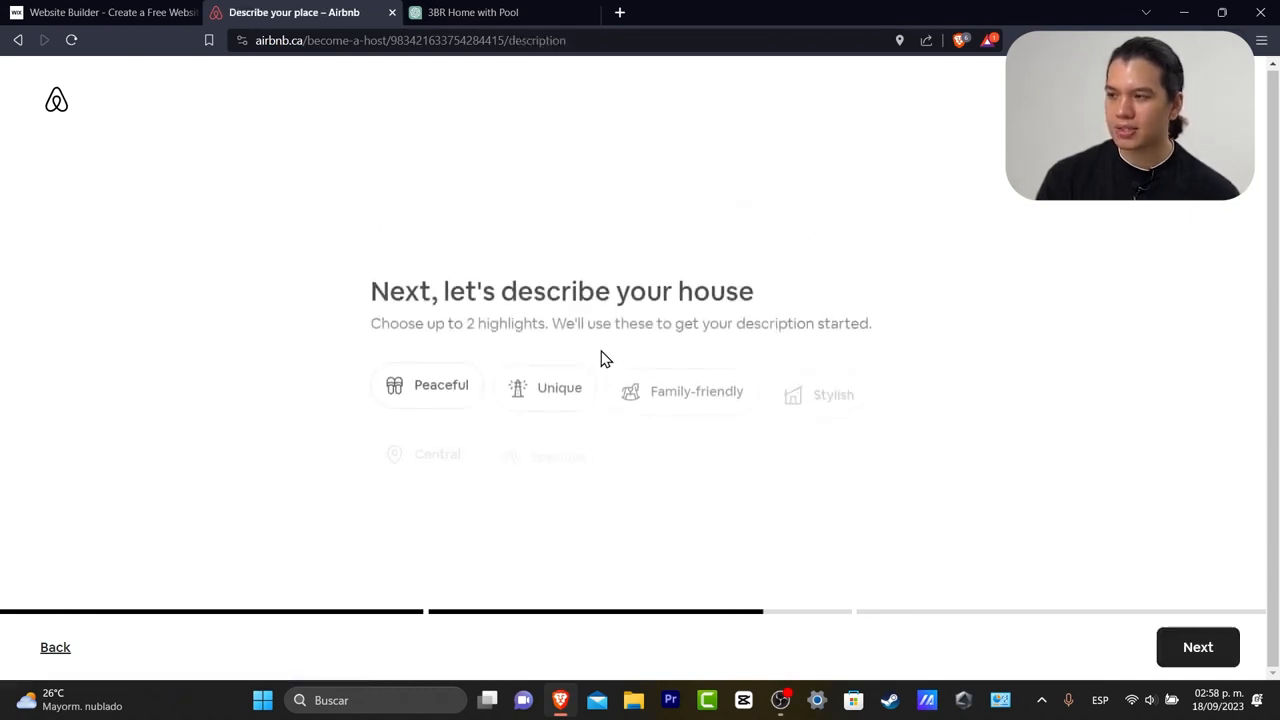
{"action": "left_click_drag", "start_coordinate": [497, 289], "coordinate": [789, 297]}
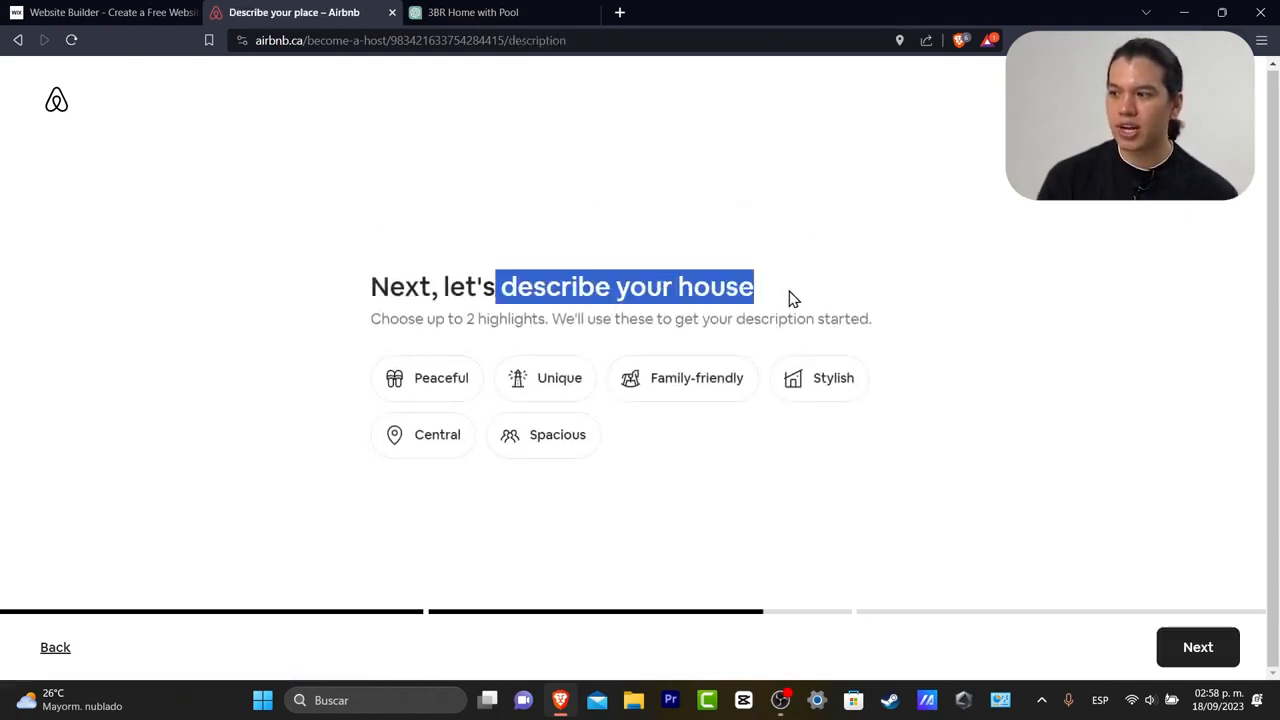
{"action": "left_click", "coordinate": [417, 386]}
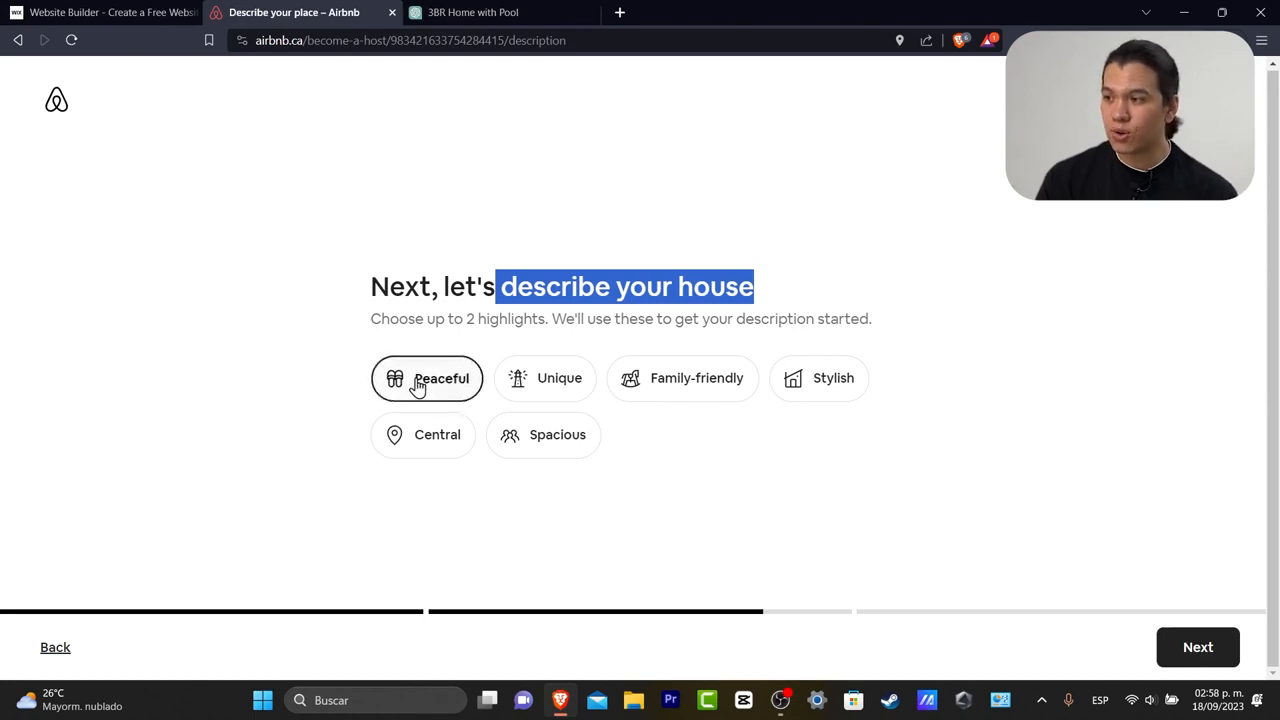
{"action": "left_click", "coordinate": [684, 381]}
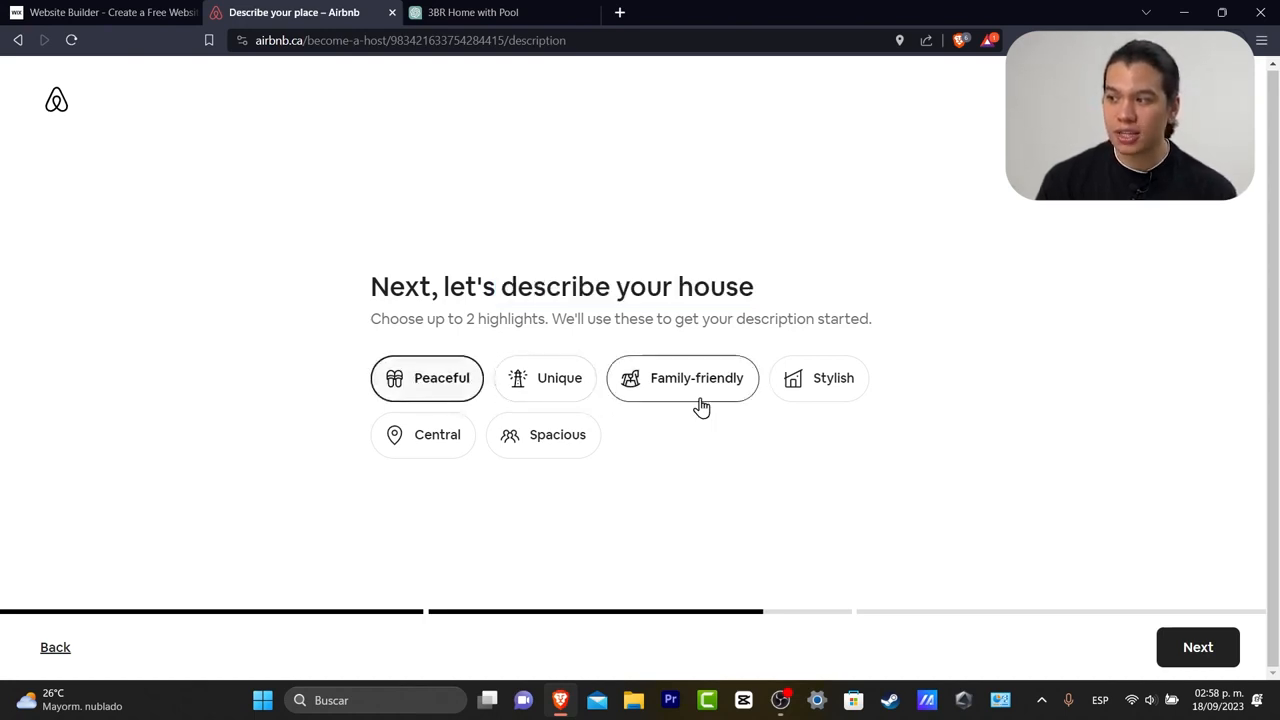
{"action": "left_click", "coordinate": [540, 448]}
{"action": "left_click", "coordinate": [444, 393]}
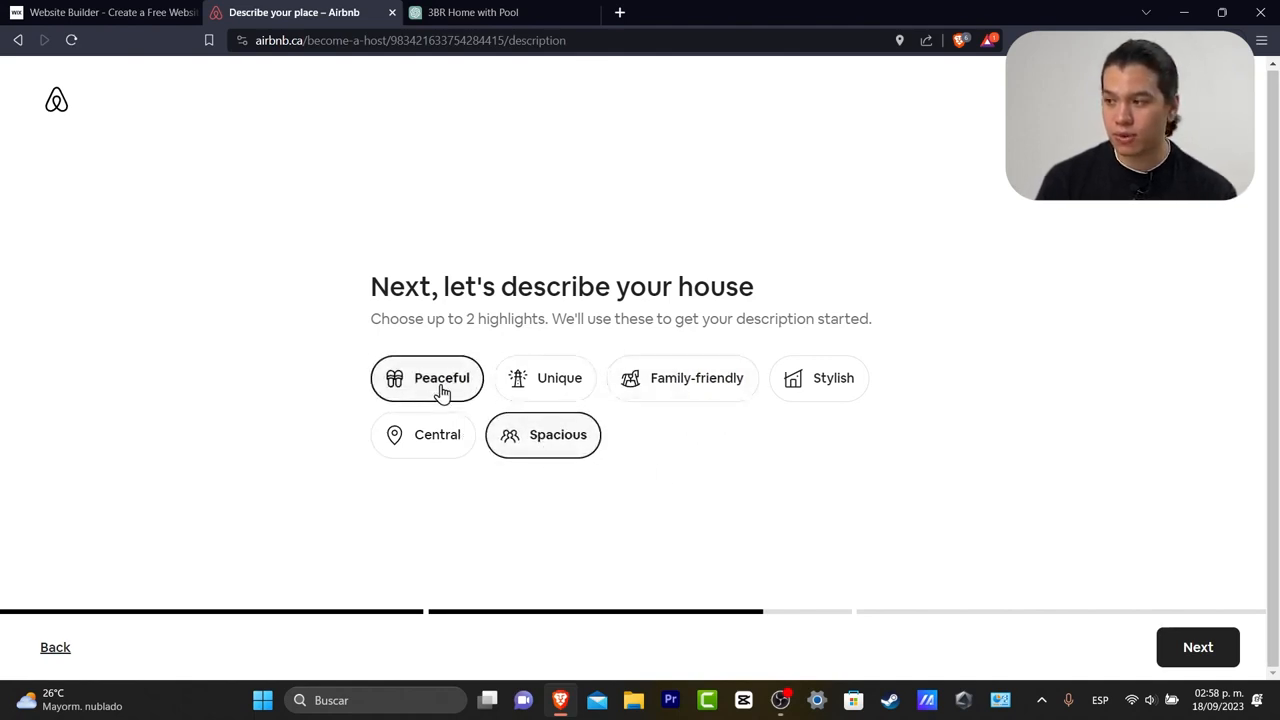
{"action": "left_click", "coordinate": [690, 390]}
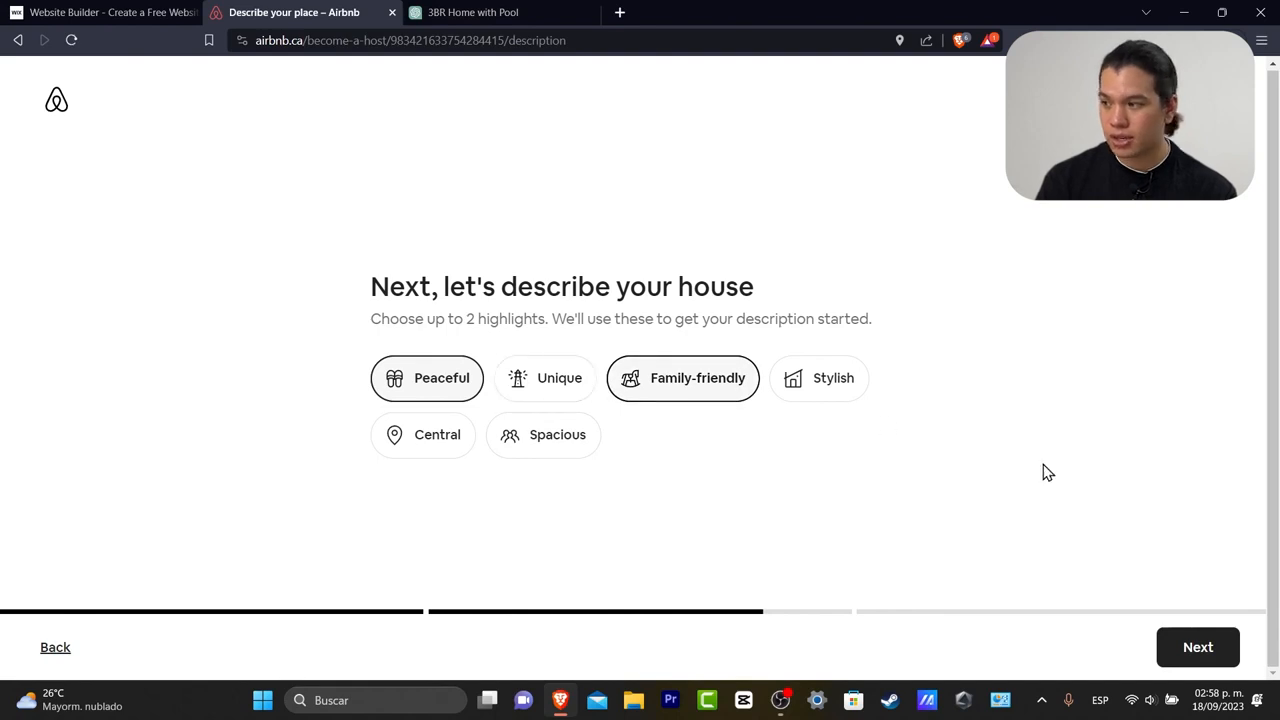
{"action": "left_click", "coordinate": [1167, 660]}
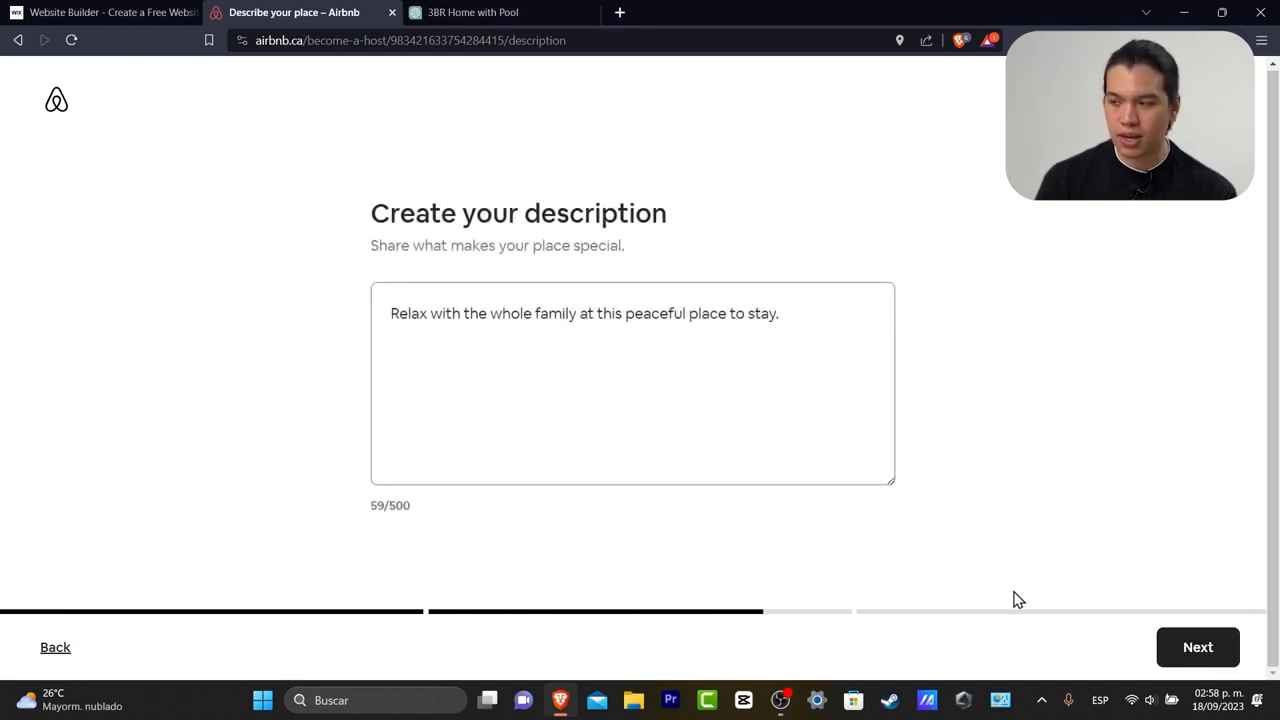
- Copy the description page's heading and its "Share what makes your place special." line, and switch to ChatGPT
{"action": "left_click_drag", "start_coordinate": [510, 214], "coordinate": [673, 215]}
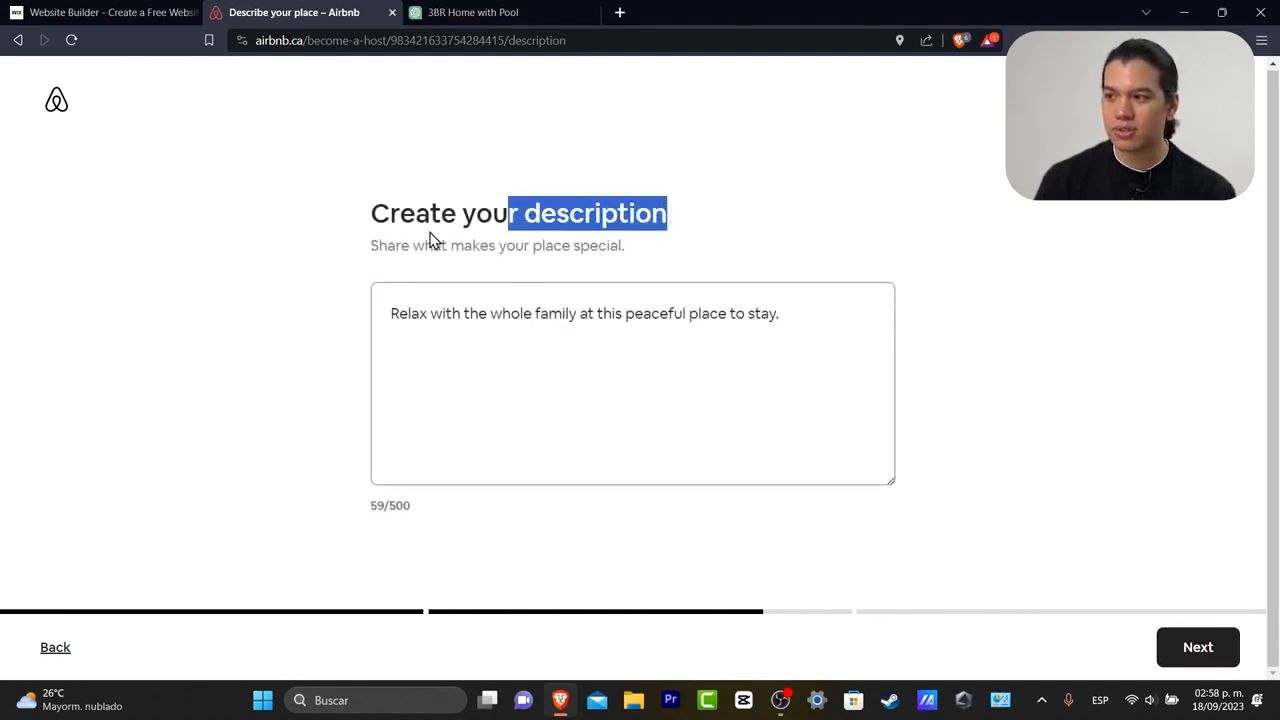
{"action": "left_click_drag", "start_coordinate": [410, 245], "coordinate": [654, 258]}
{"action": "left_click", "coordinate": [663, 317]}
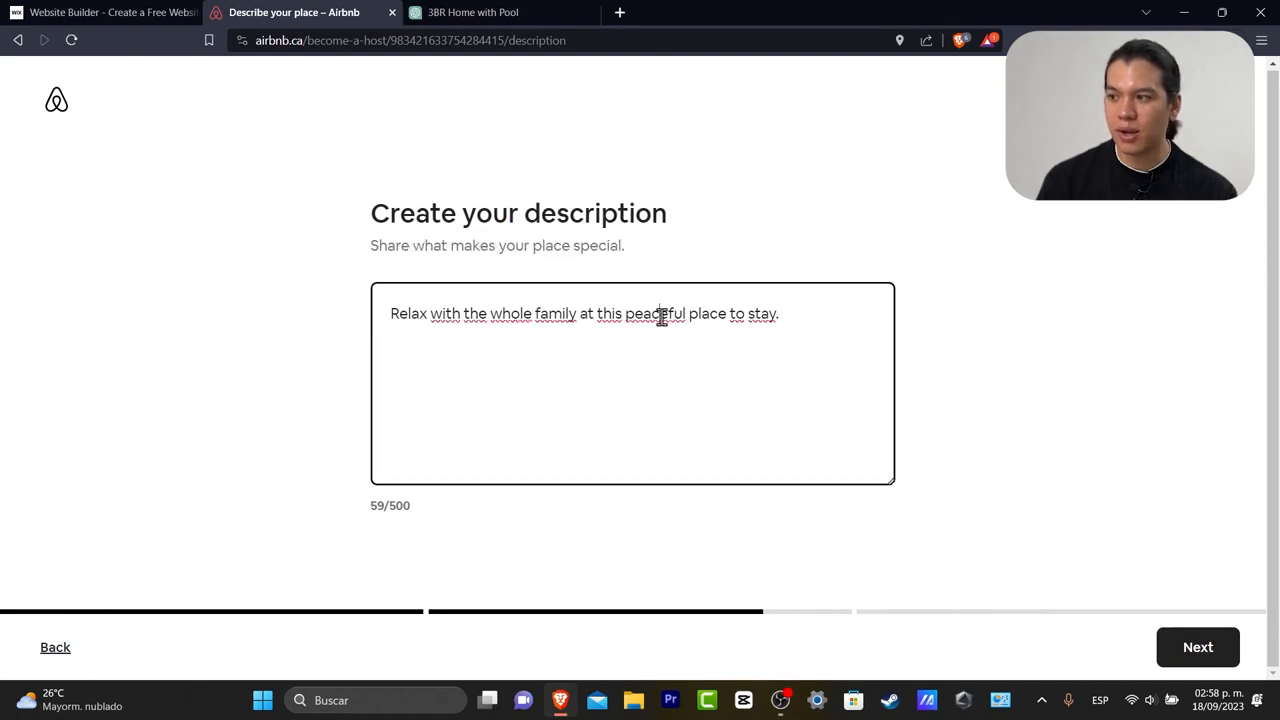
{"action": "left_click", "coordinate": [829, 321]}
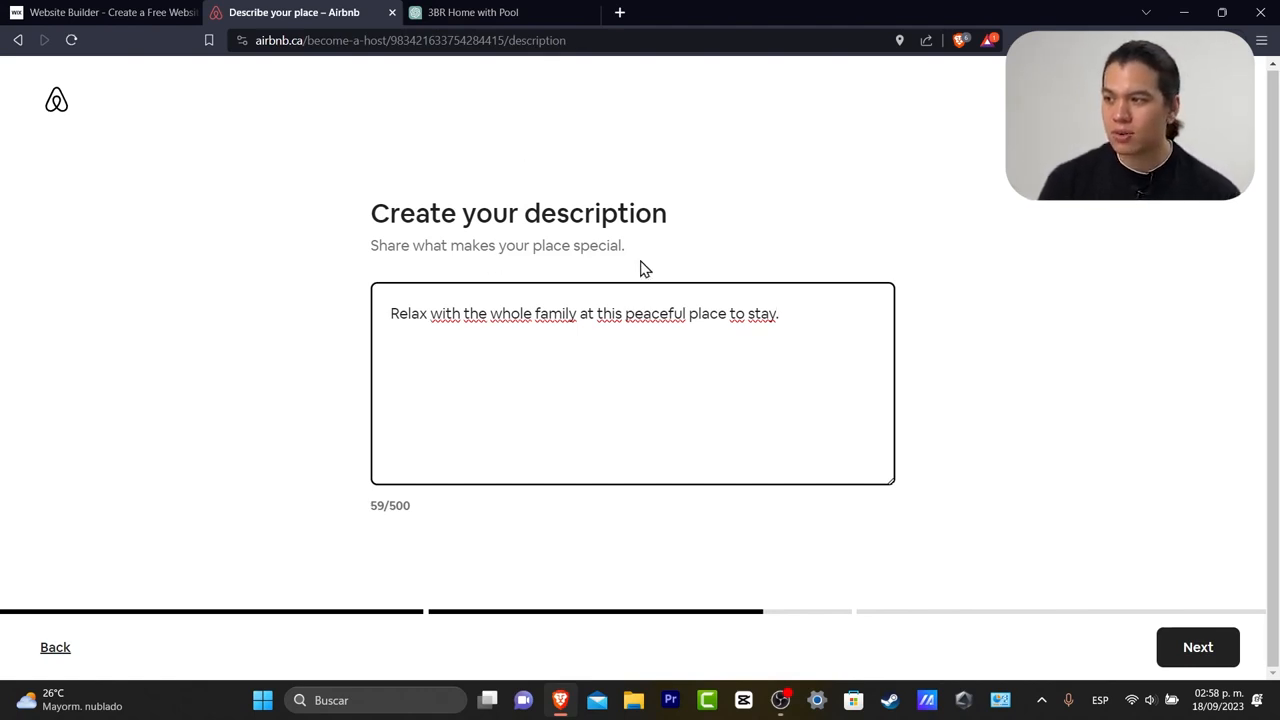
{"action": "left_click_drag", "start_coordinate": [665, 250], "coordinate": [373, 207]}
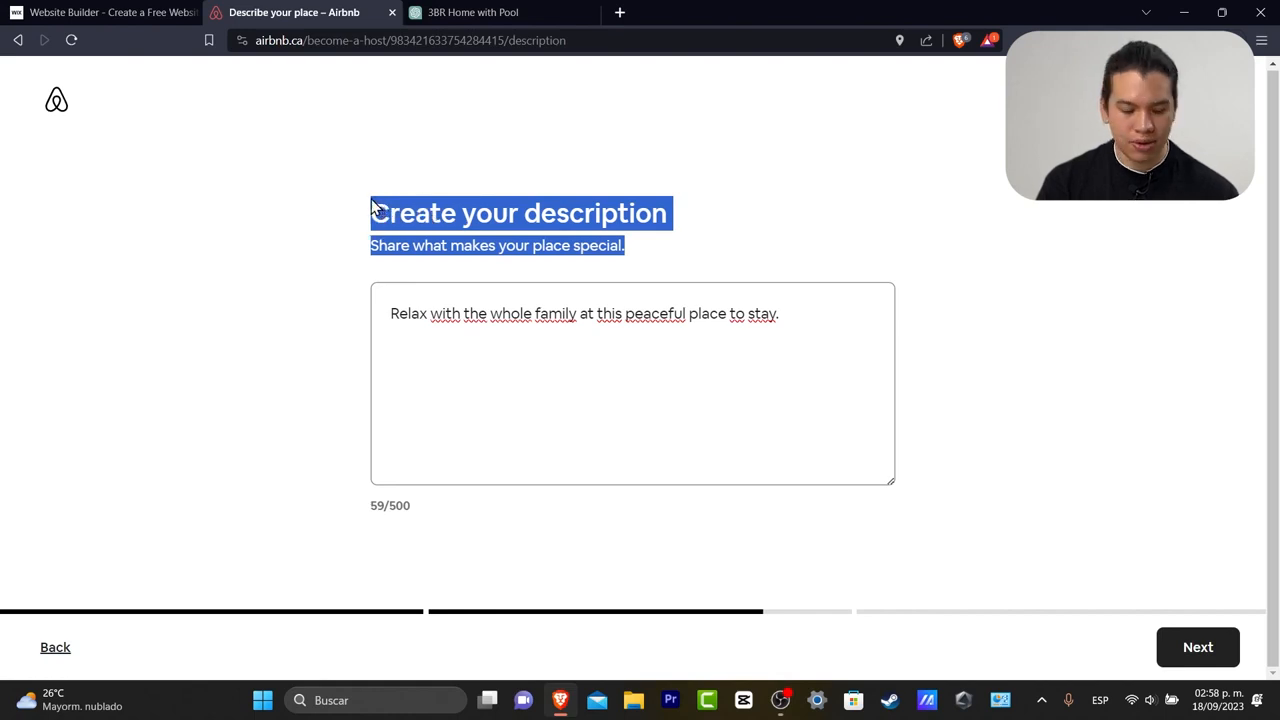
{"action": "left_click", "coordinate": [470, 12]}
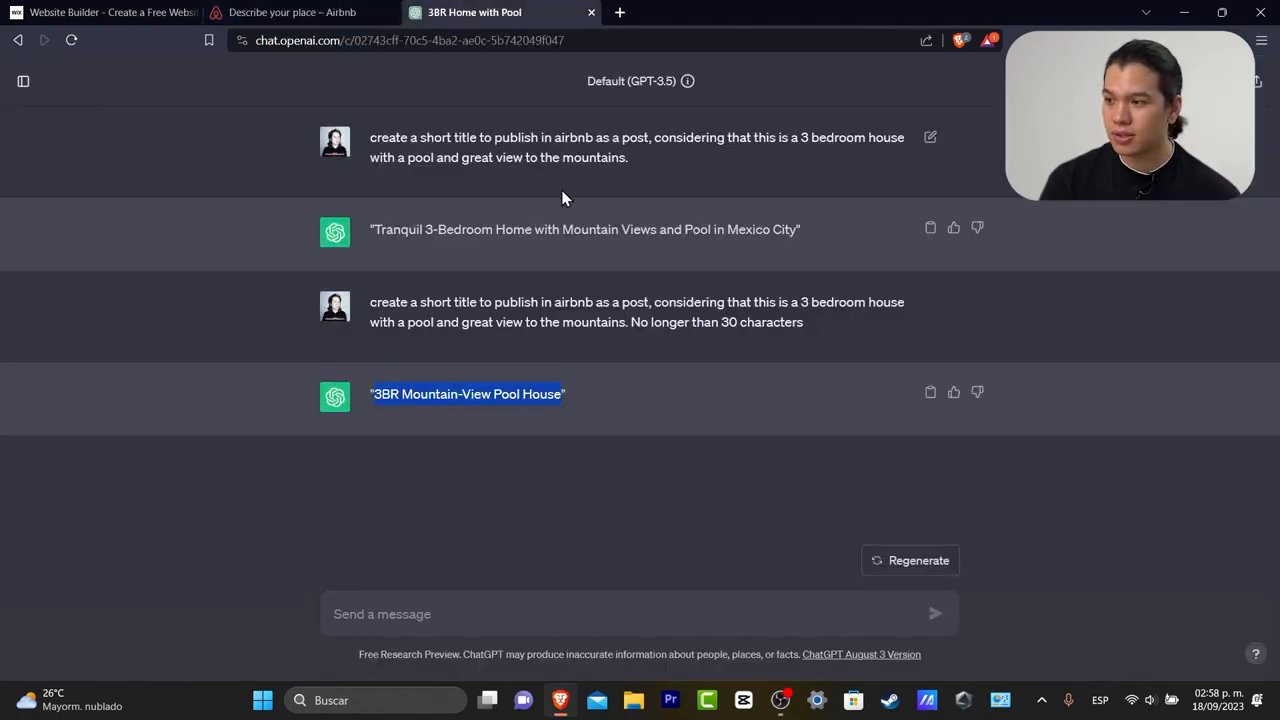
- Compose the message "now help me Create a description so I can share what makes my place special." from the copied text
{"action": "left_click", "coordinate": [493, 600]}
{"action": "type", "text": "now hel p"}
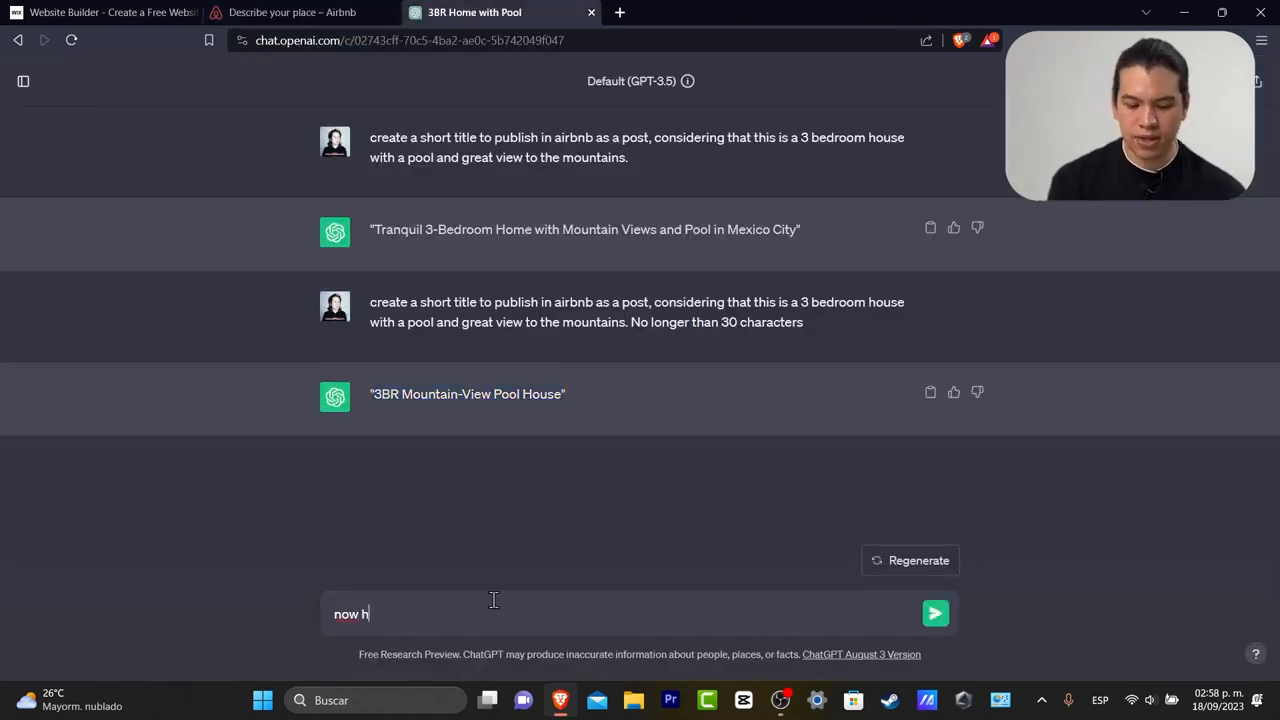
{"action": "key", "text": "BackSpace"}
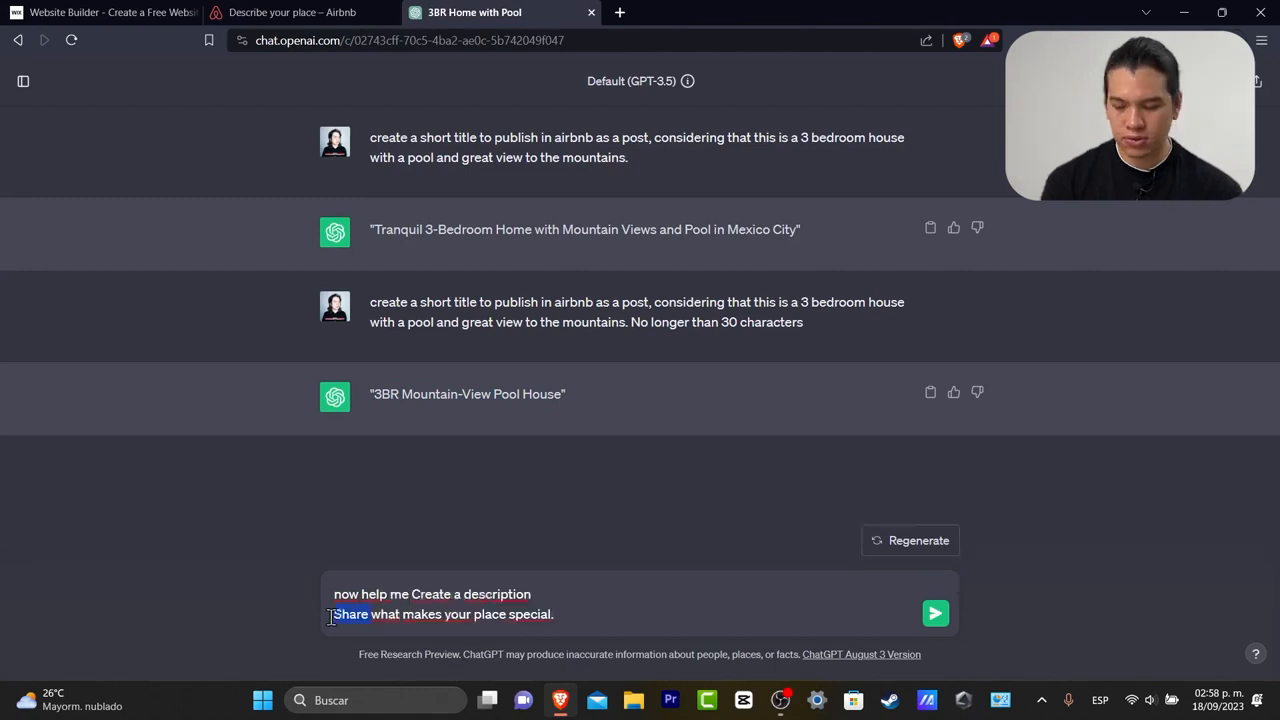
{"action": "key", "text": "BackSpace"}
{"action": "key", "text": "BackSpace"}
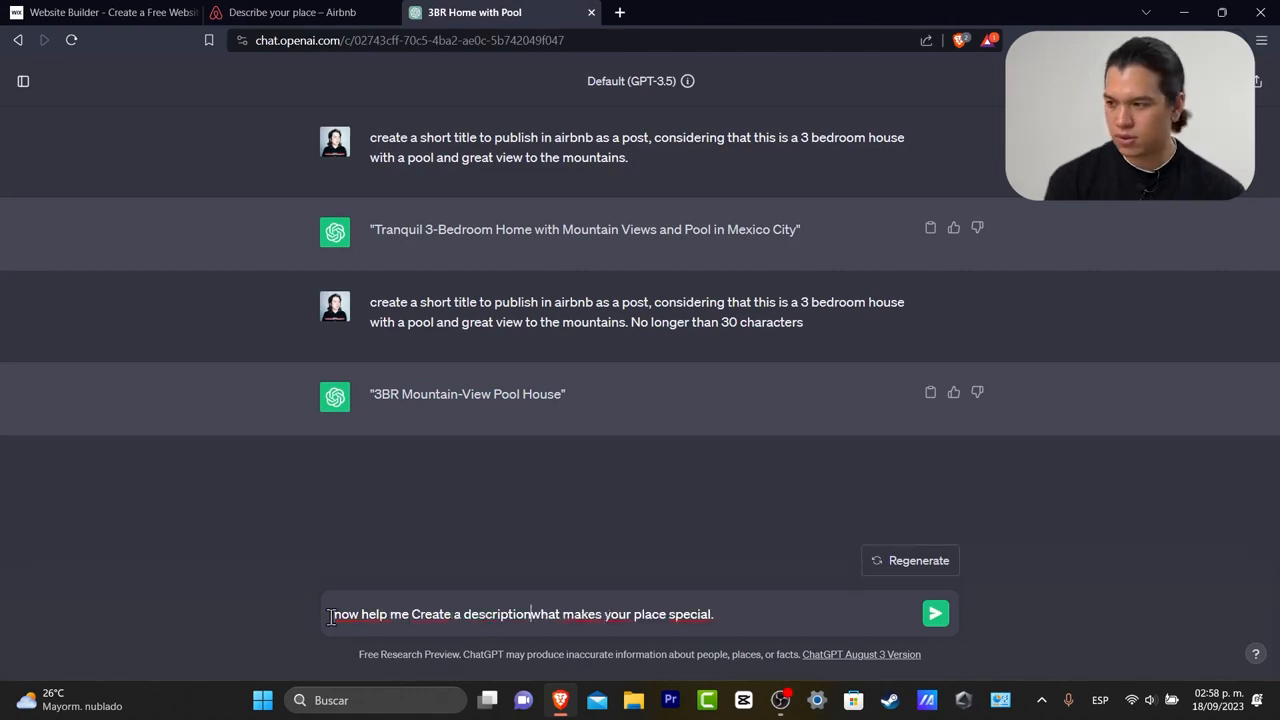
{"action": "type", "text": "so I can"}
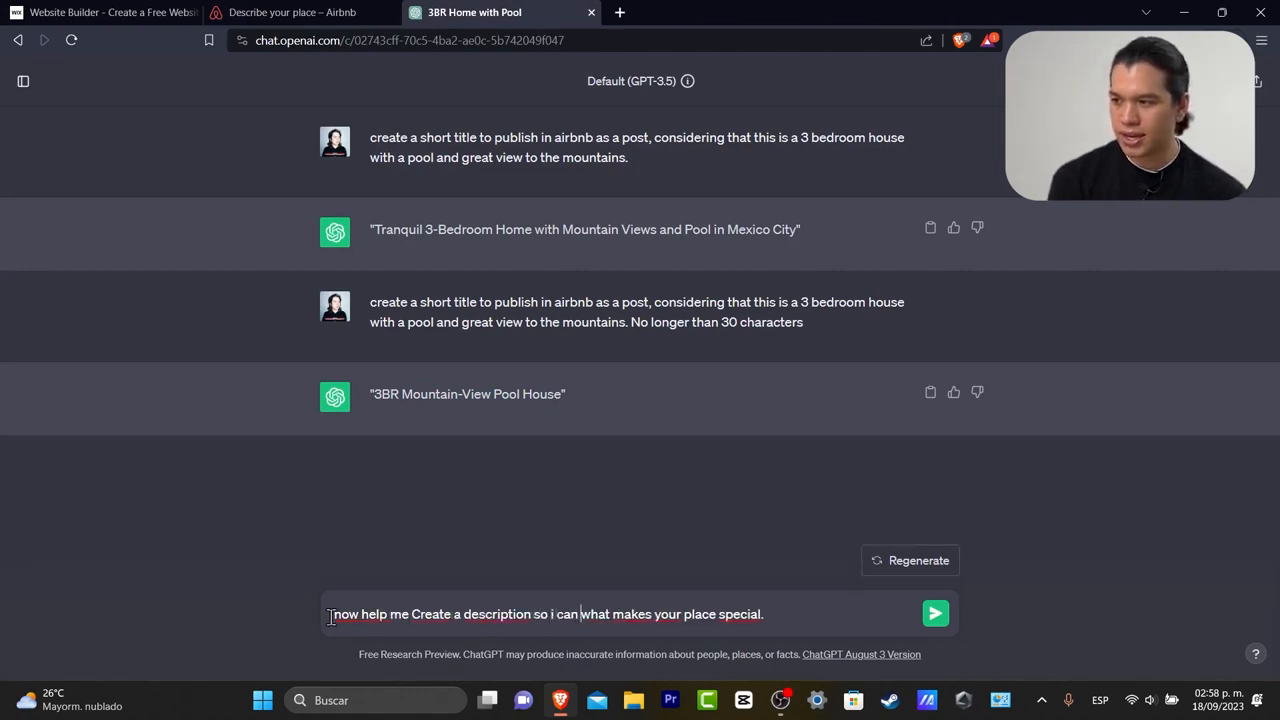
{"action": "key", "text": "BackSpace"}
{"action": "key", "text": "BackSpace"}
{"action": "key", "text": "BackSpace"}
{"action": "key", "text": "BackSpace"}
{"action": "key", "text": "BackSpace"}
{"action": "type", "text": "can share"}
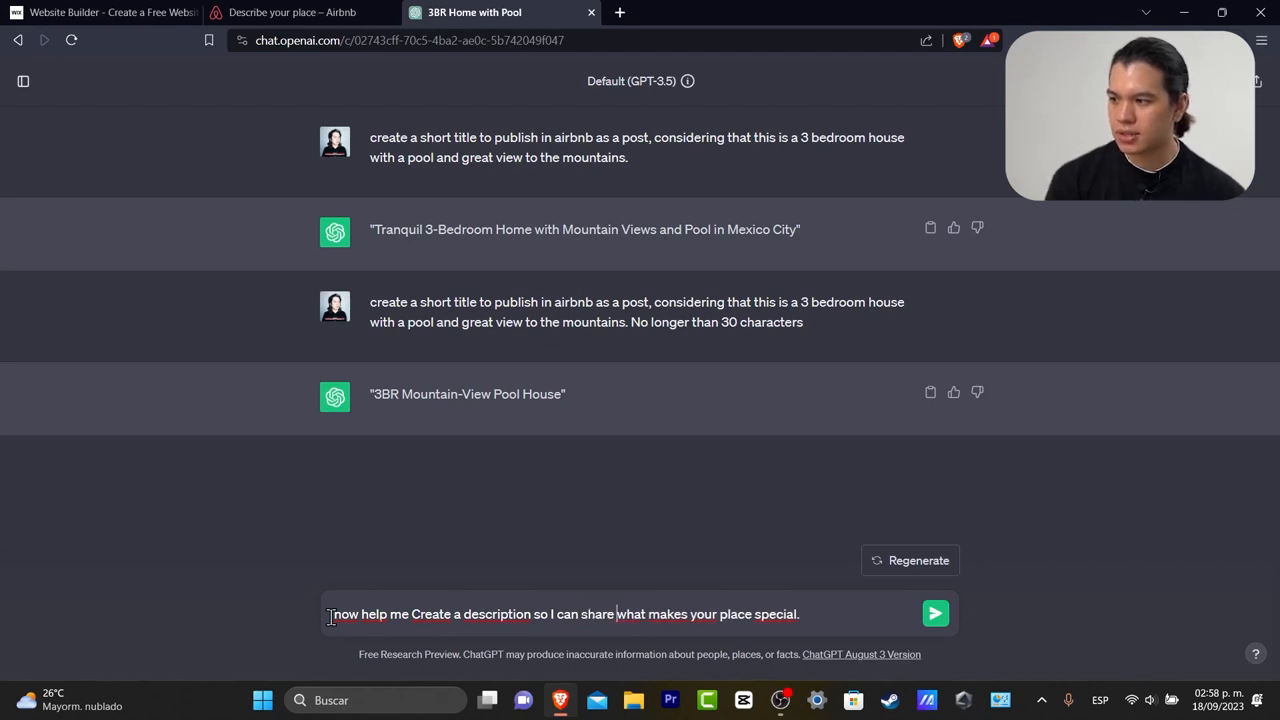
{"action": "double_click", "coordinate": [698, 615]}
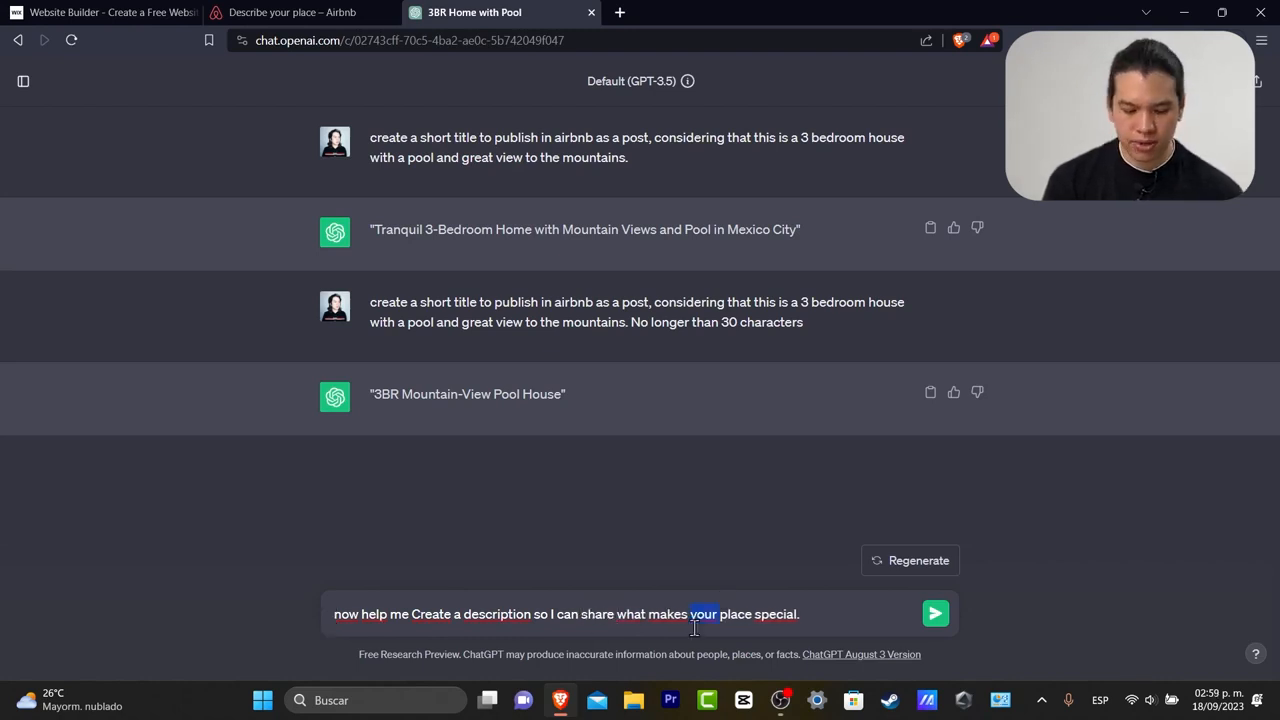
{"action": "type", "text": "my"}
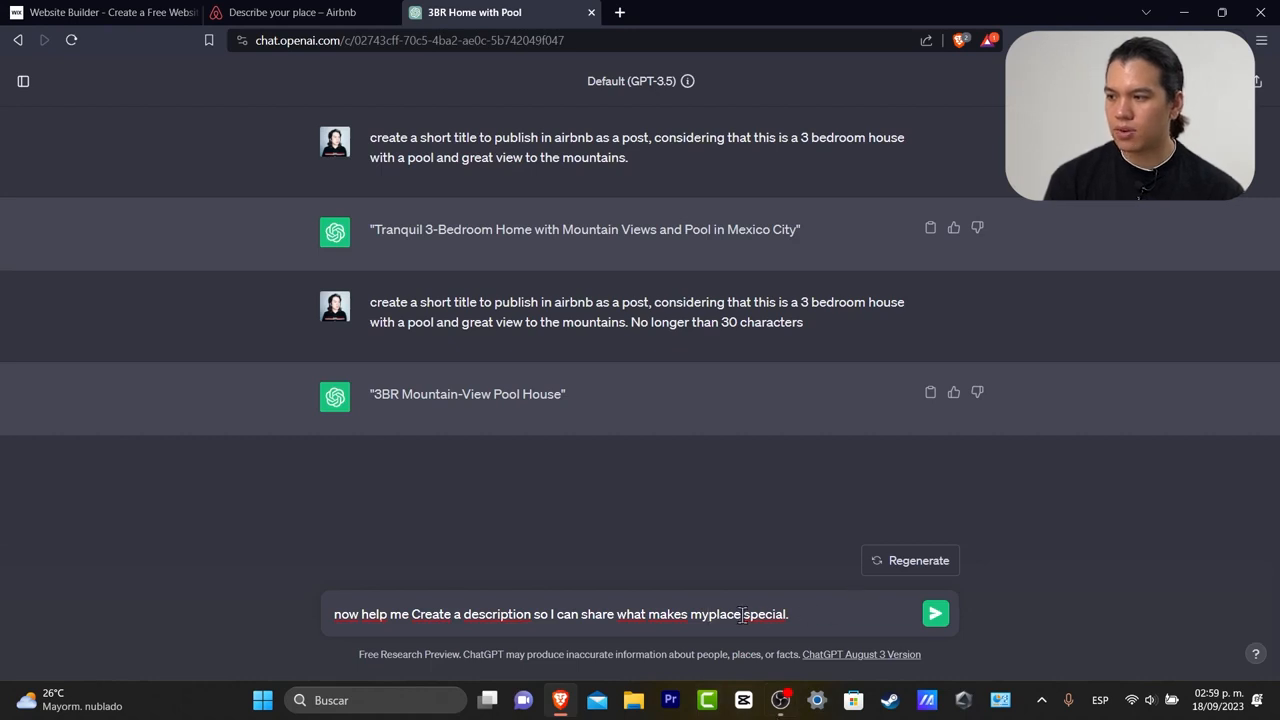
- Extend the message with "Consider that I have a pool, I have a piano," after the sentence about what makes the place special
{"action": "left_click", "coordinate": [848, 627]}
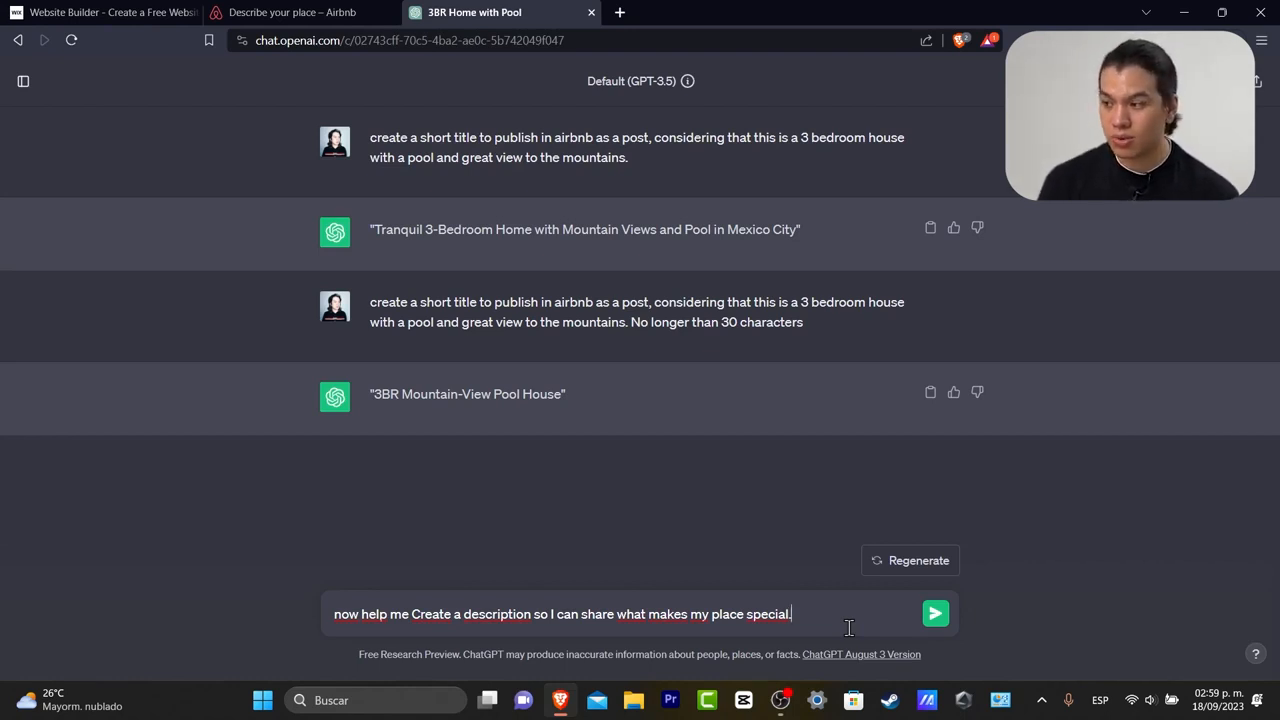
{"action": "type", "text": "Con"}
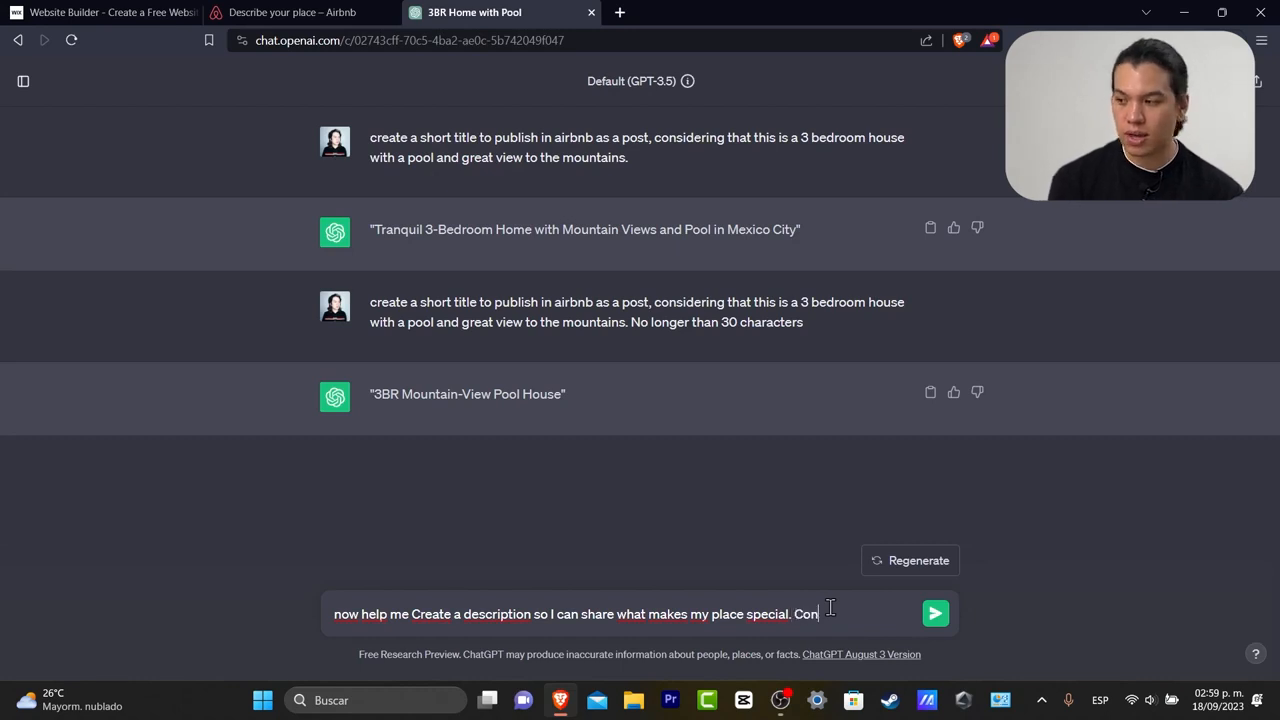
{"action": "type", "text": "sider that I"}
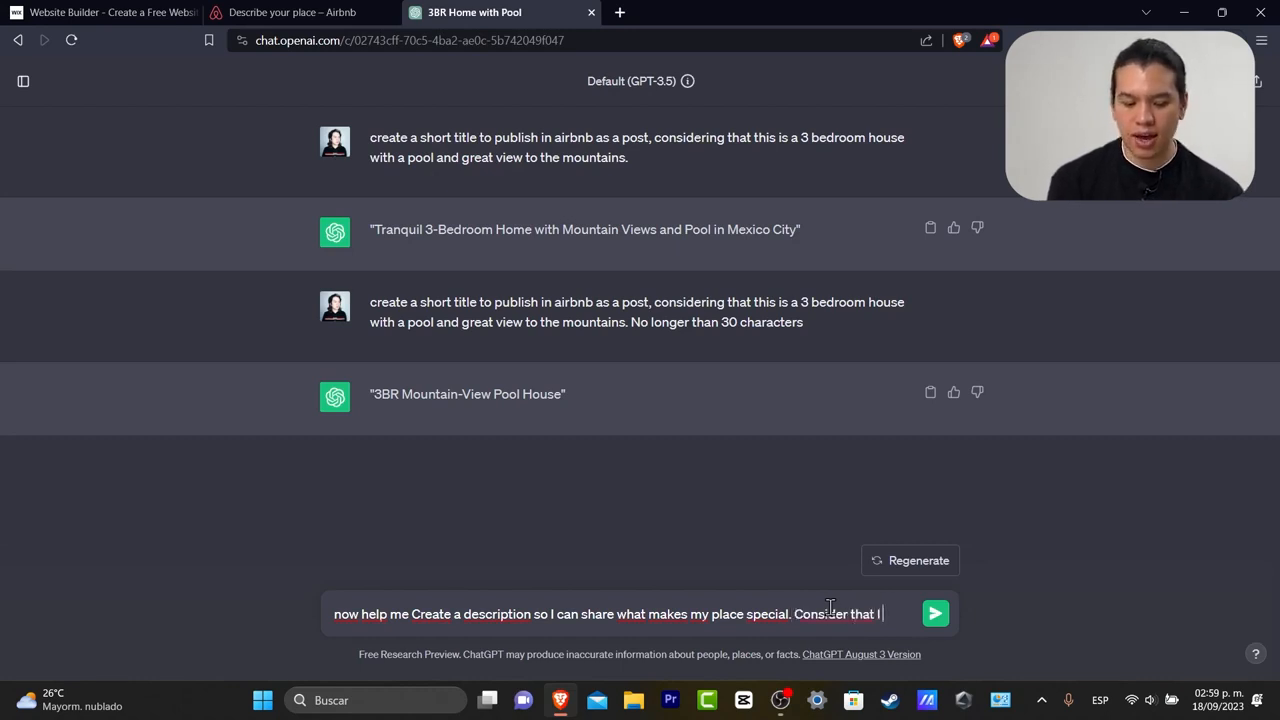
{"action": "type", "text": " have a pool, I hace"}
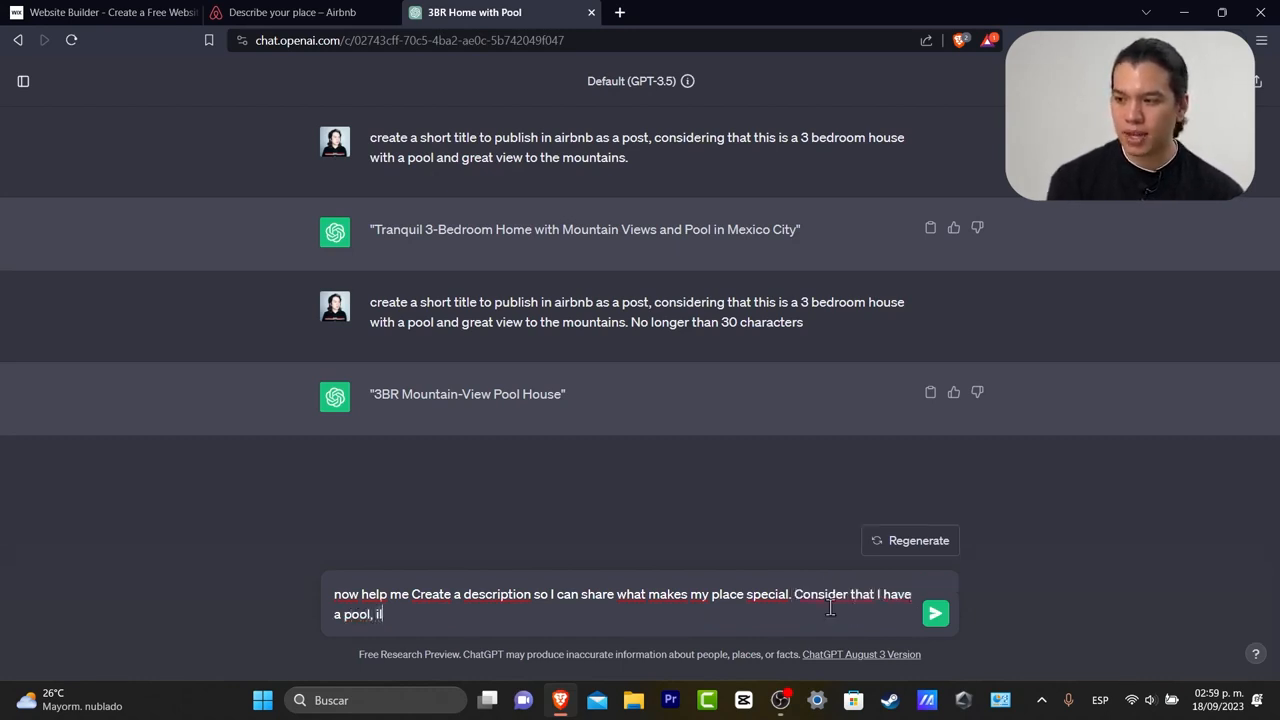
{"action": "key", "text": "BackSpace"}
{"action": "key", "text": "BackSpace"}
{"action": "key", "text": "BackSpace"}
{"action": "type", "text": "ve"}
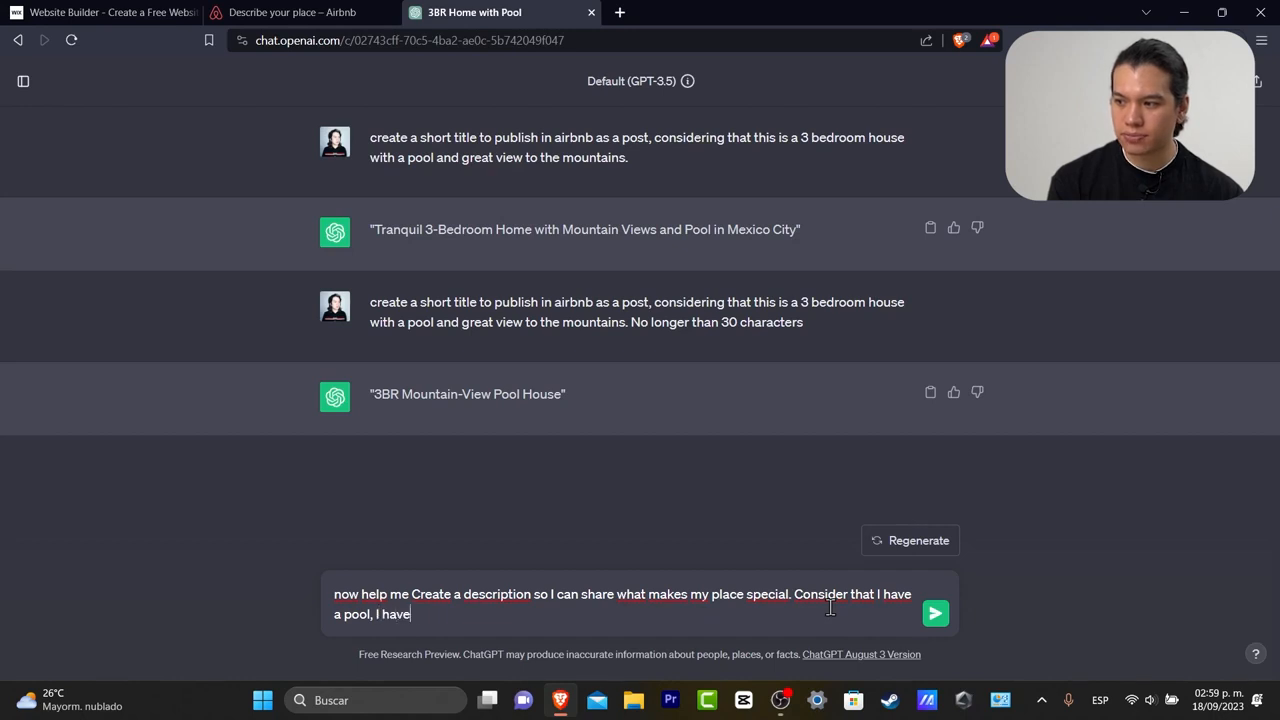
{"action": "type", "text": " pis"}
{"action": "key", "text": "BackSpace"}
{"action": "key", "text": "BackSpace"}
{"action": "key", "text": "BackSpace"}
{"action": "type", "text": "a i"}
{"action": "key", "text": "BackSpace"}
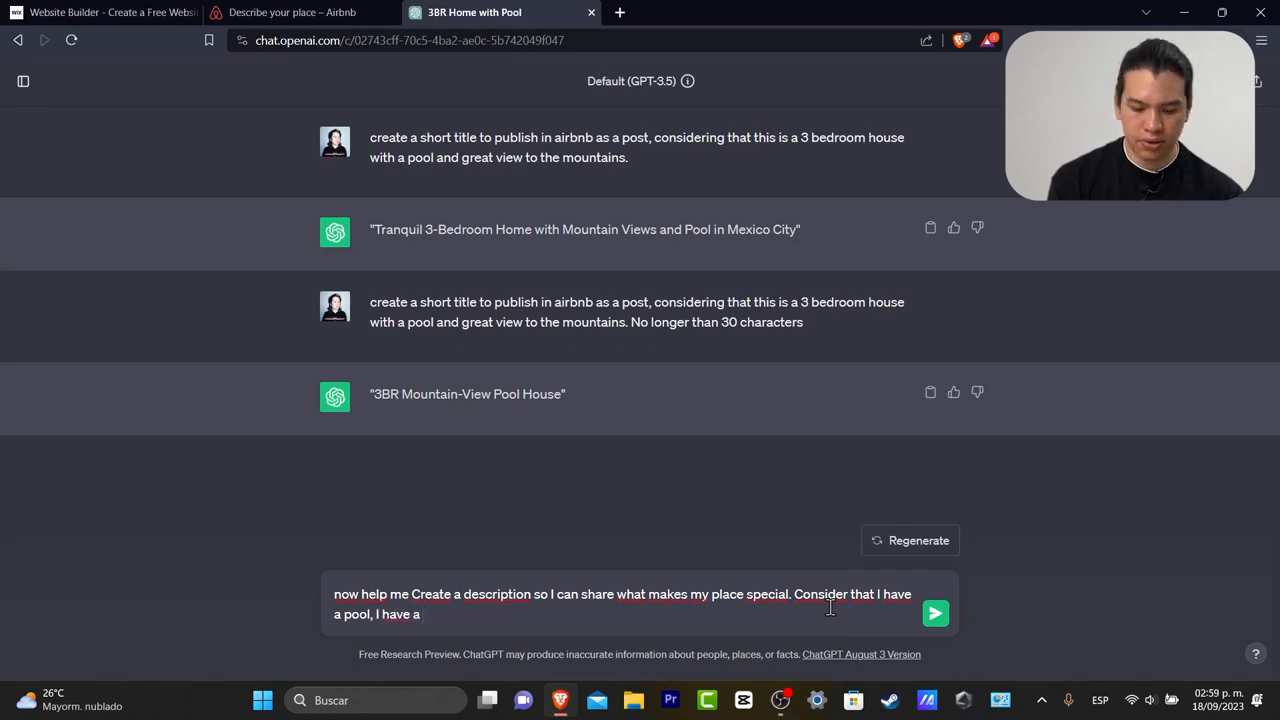
{"action": "type", "text": "piano"}
{"action": "key", "text": "BackSpace"}
{"action": "key", "text": "BackSpace"}
{"action": "key", "text": "BackSpace"}
{"action": "key", "text": "BackSpace"}
{"action": "key", "text": "BackSpace"}
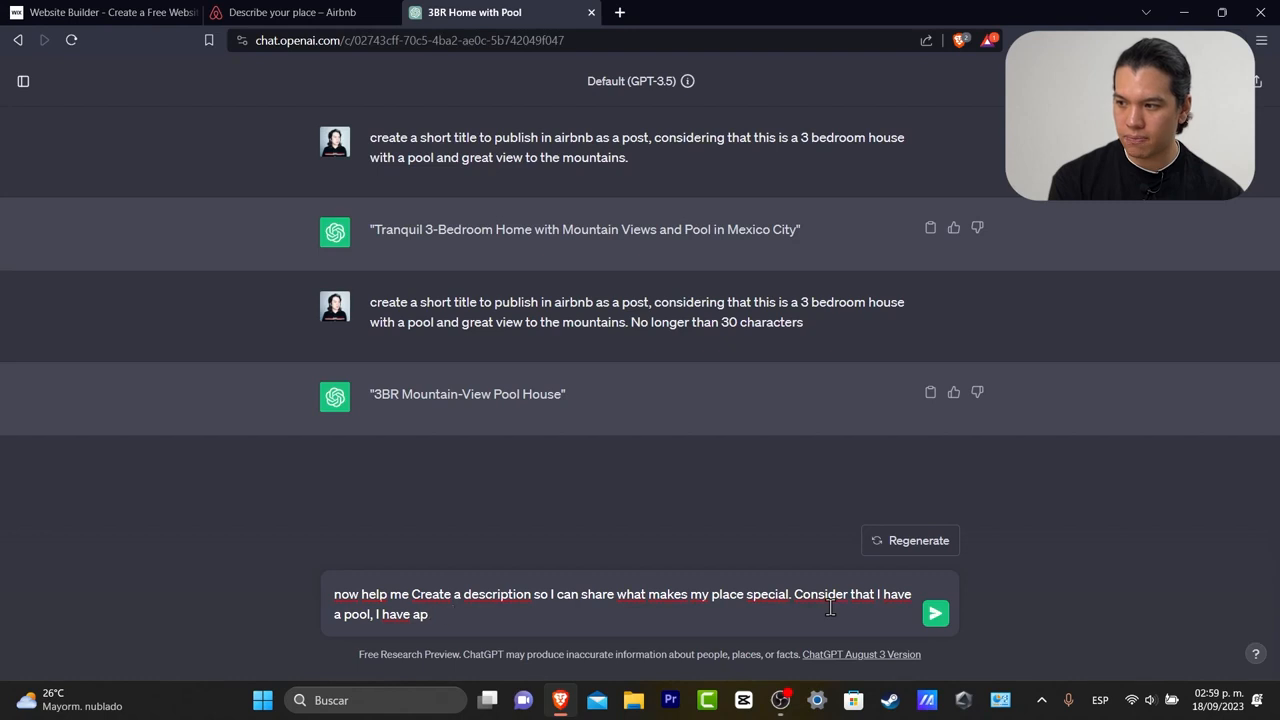
{"action": "type", "text": "piano,"}
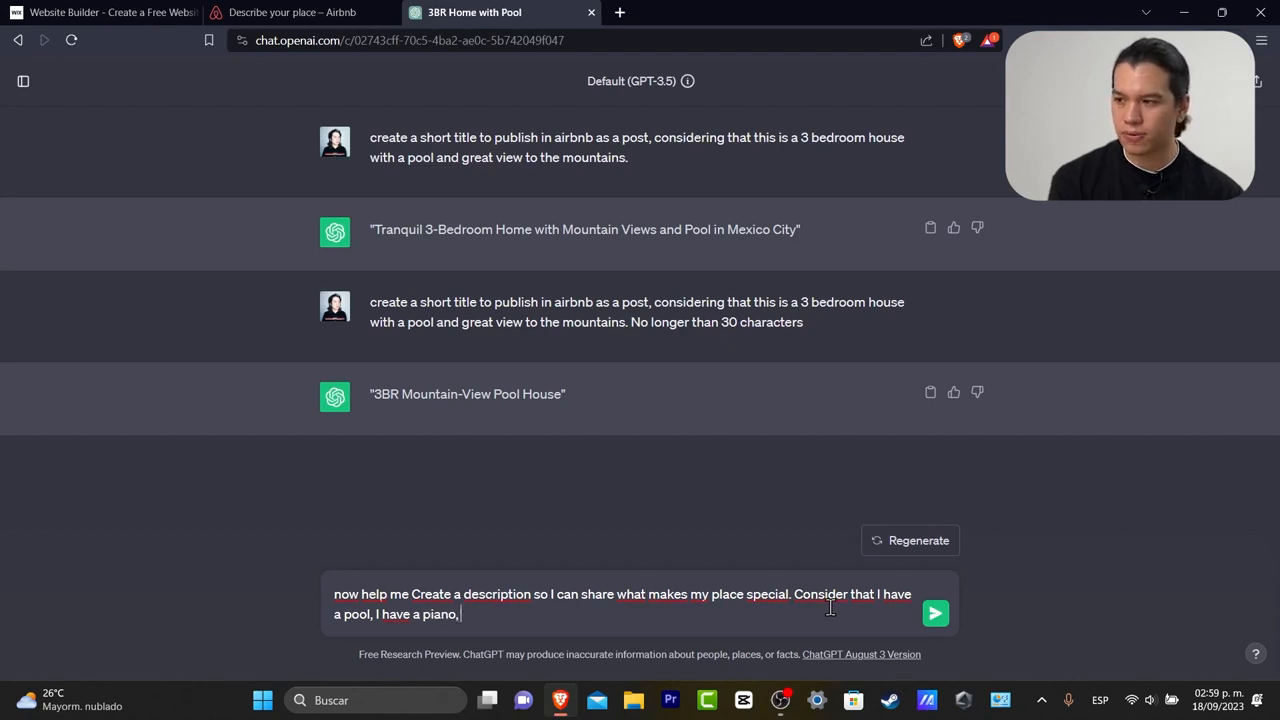
- Complete the message with "I have 3 big bedrooms and it is a really tall house." and send it to ChatGPT
{"action": "type", "text": " I have 3"}
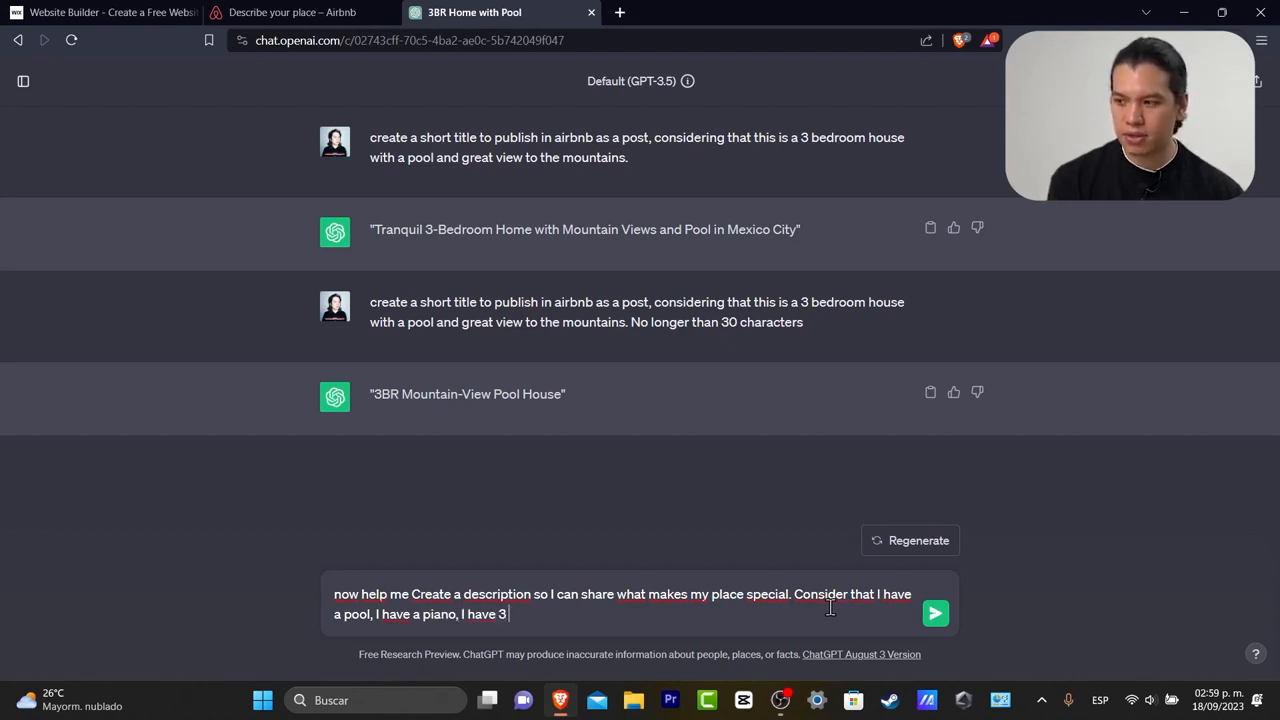
{"action": "type", "text": " big edroo"}
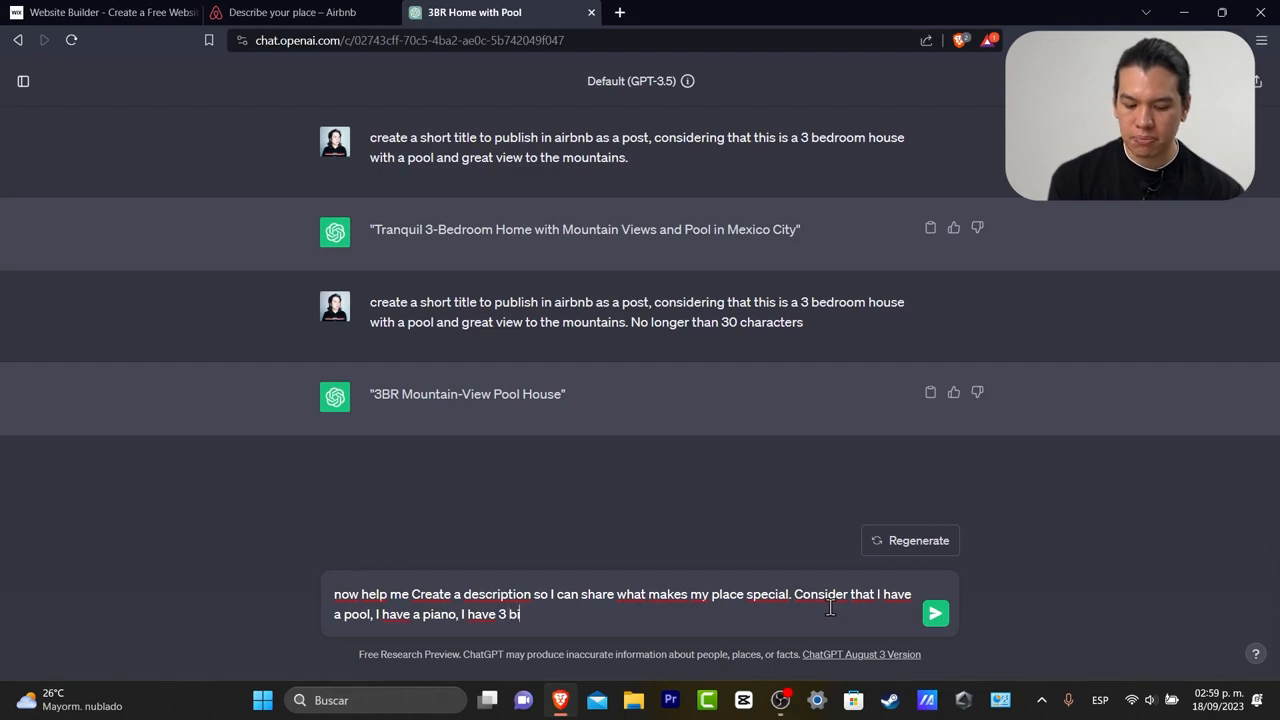
{"action": "key", "text": "BackSpace"}
{"action": "key", "text": "BackSpace"}
{"action": "key", "text": "BackSpace"}
{"action": "key", "text": "BackSpace"}
{"action": "key", "text": "BackSpace"}
{"action": "type", "text": "bedrooms and it is a"}
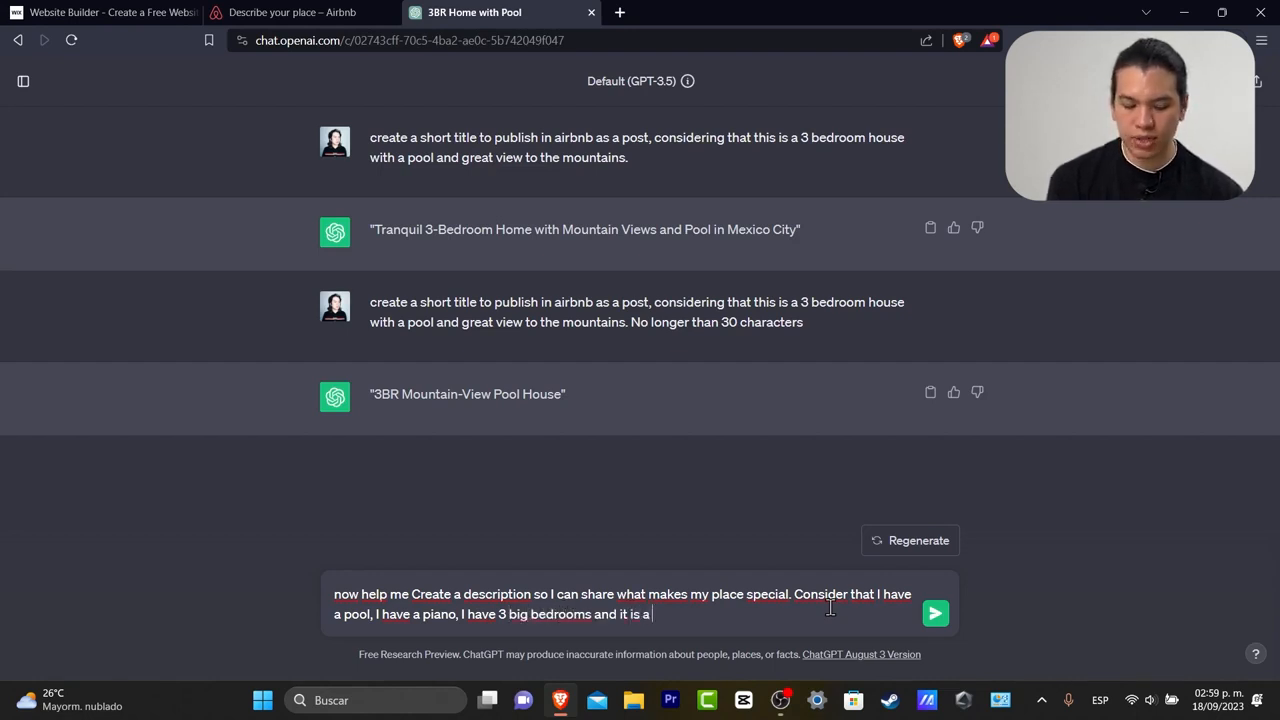
{"action": "type", "text": " really tall hosu"}
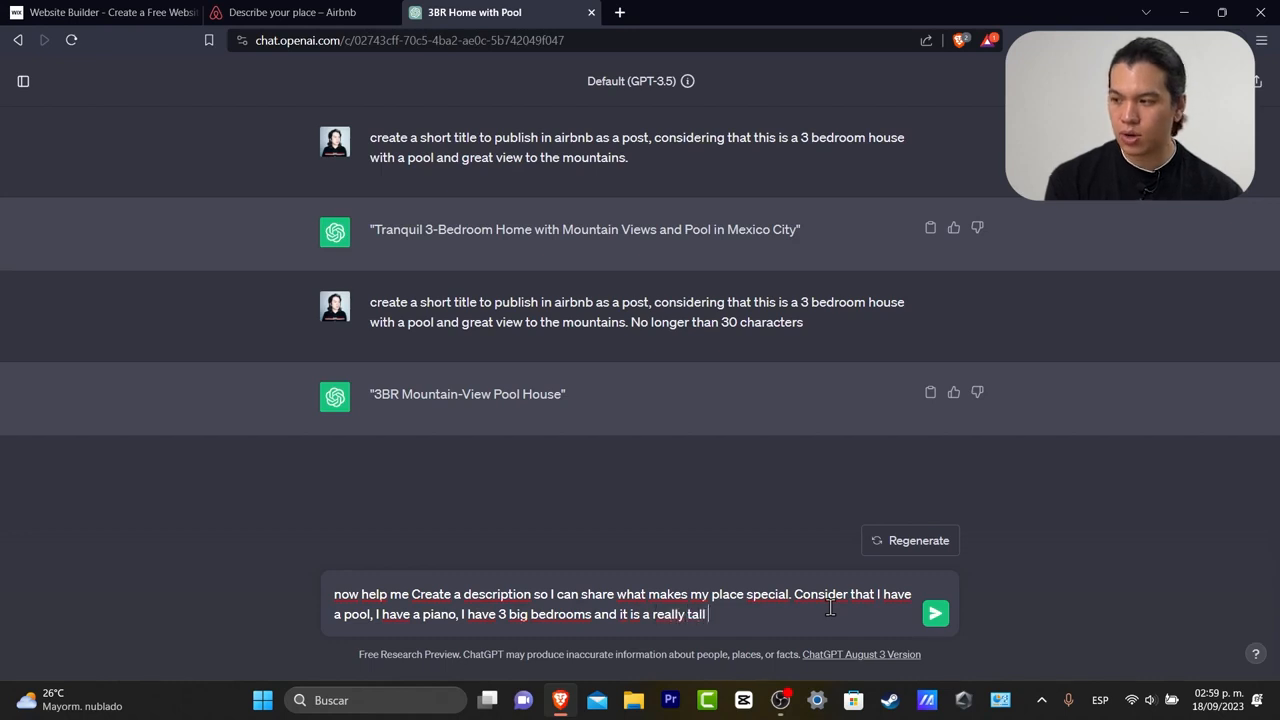
{"action": "key", "text": "BackSpace"}
{"action": "key", "text": "BackSpace"}
{"action": "type", "text": "use."}
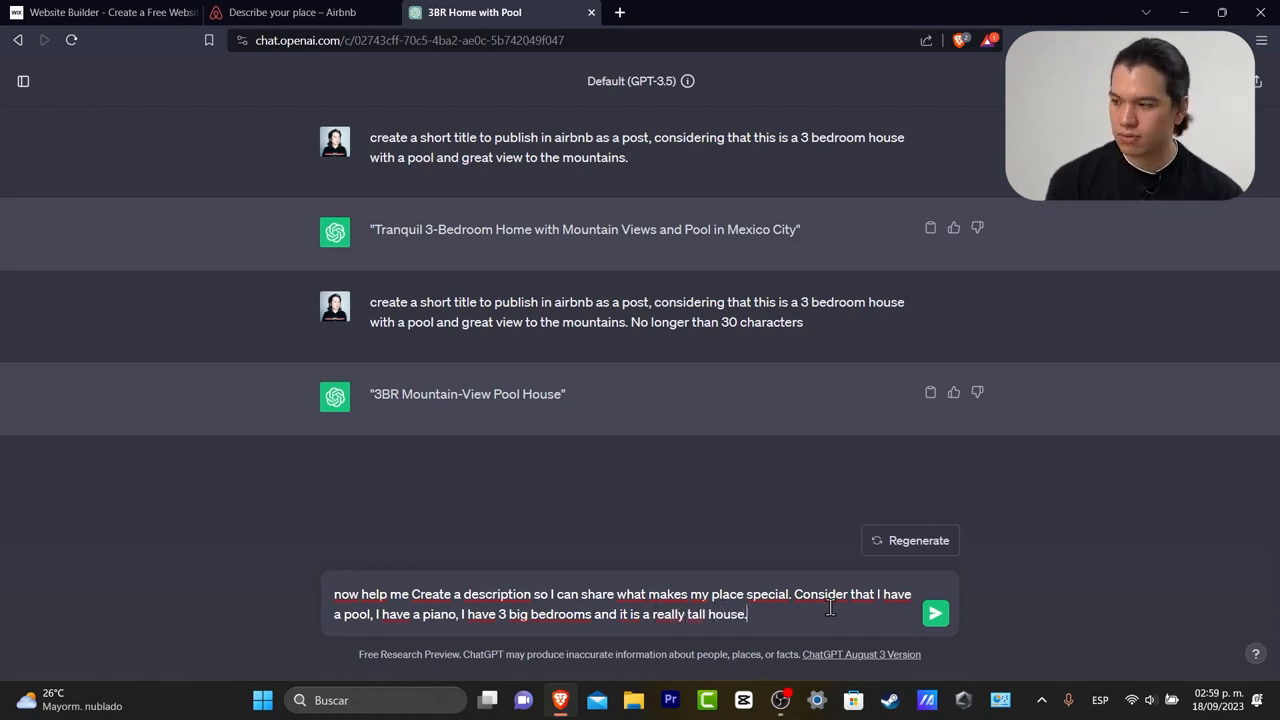
{"action": "key", "text": "Return"}
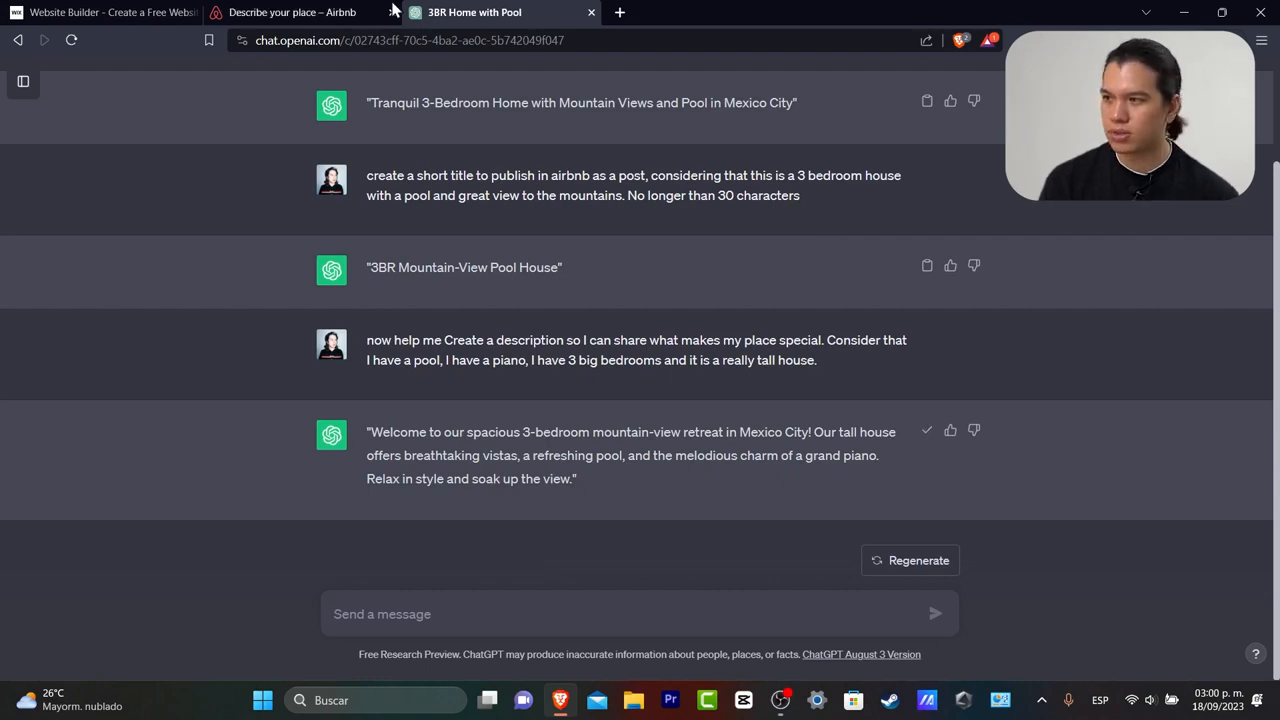
- Switch to Airbnb and paste ChatGPT's copied description on a new line below the existing sentence about relaxing with the family
{"action": "left_click", "coordinate": [293, 12]}
{"action": "left_click", "coordinate": [626, 344]}
{"action": "double_click", "coordinate": [626, 313]}
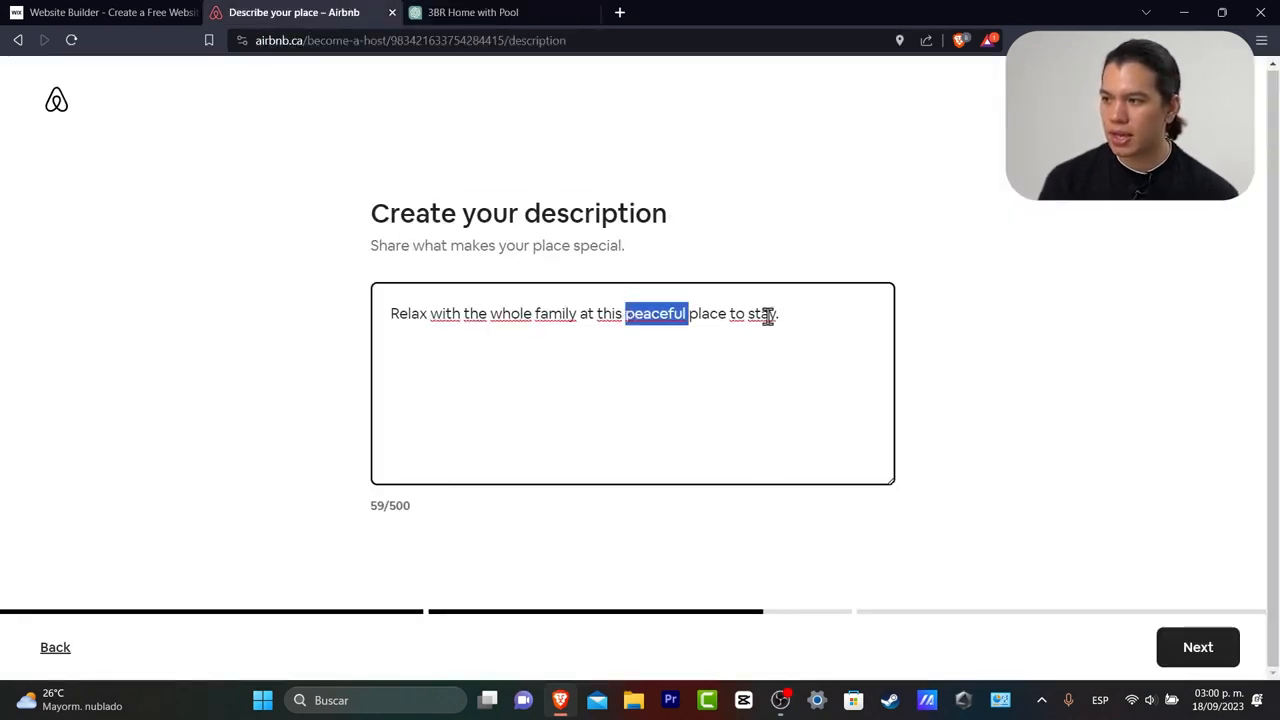
{"action": "left_click", "coordinate": [793, 313]}
{"action": "key", "text": "Return"}
{"action": "type", "text": "\"Welcome to our spacious 3-bedroom mountain-view retreat in Mexico City! Our tall house offers breathtaking vistas, a refreshing pool, and the melodious charm of a grand piano. Relax in style and soak up the view.\""}
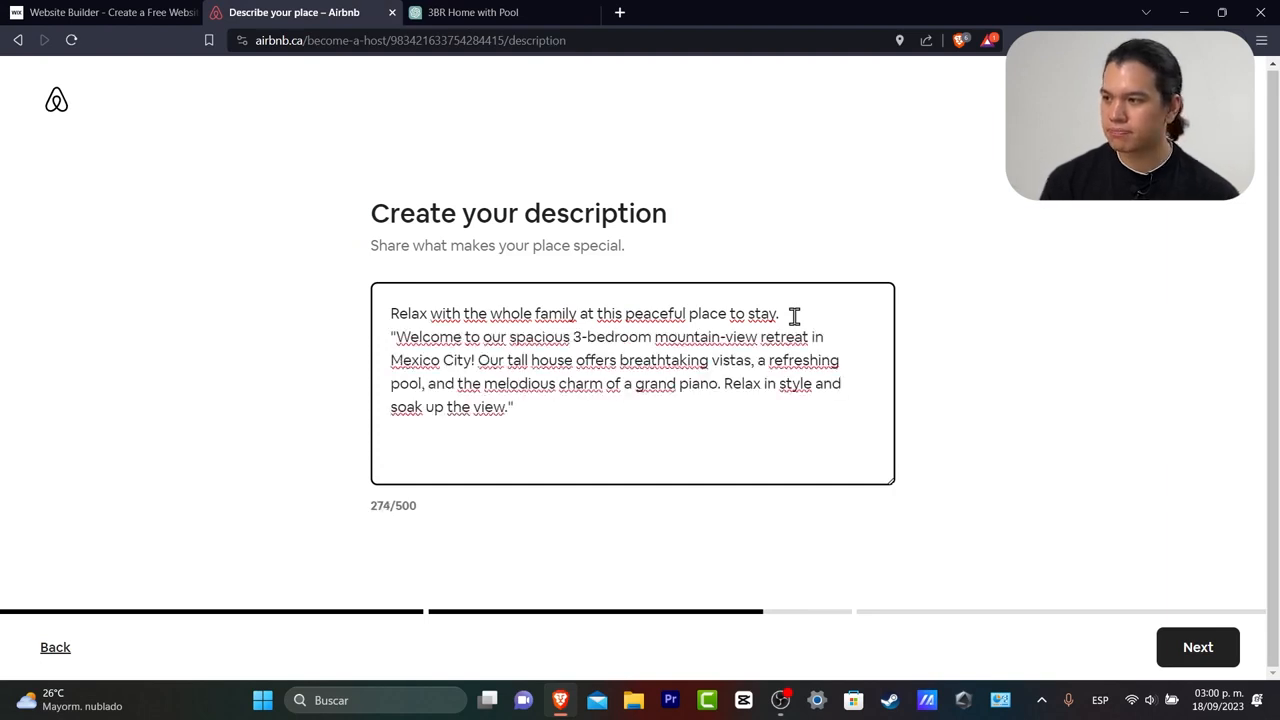
- Remove the opening and closing quotation marks from the pasted description
{"action": "left_click", "coordinate": [405, 338]}
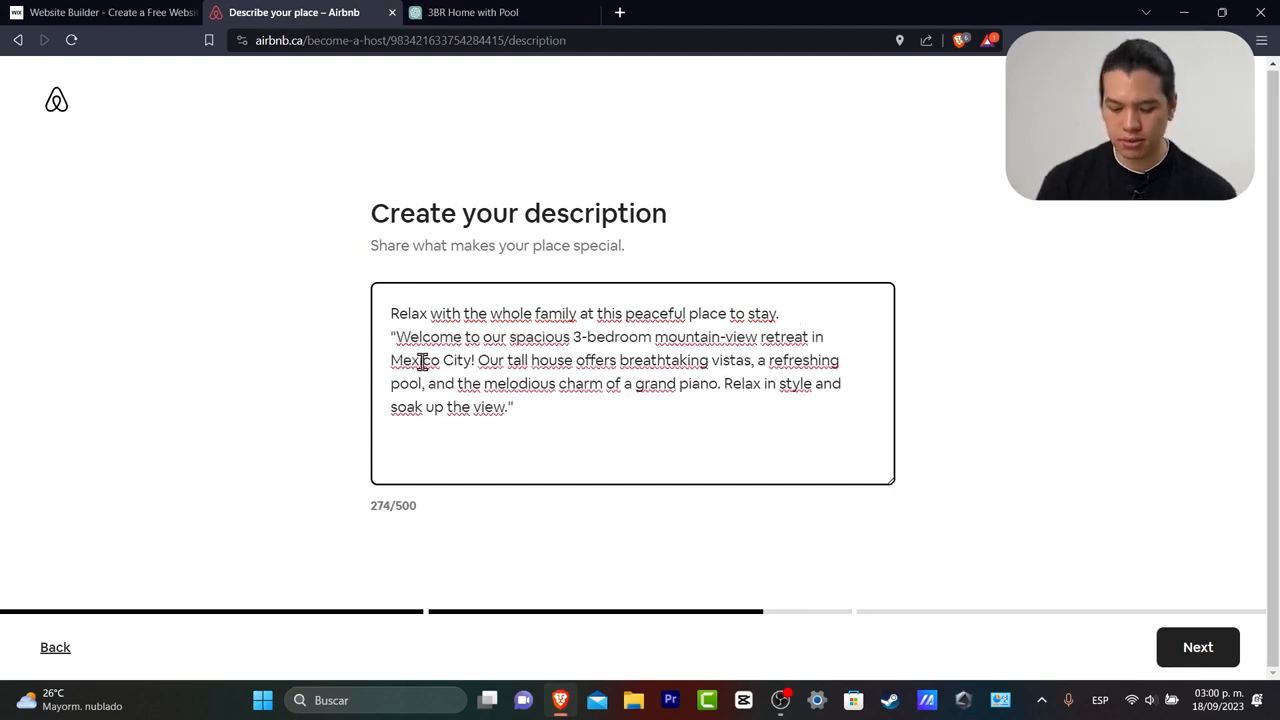
{"action": "key", "text": "BackSpace"}
{"action": "left_click", "coordinate": [496, 410]}
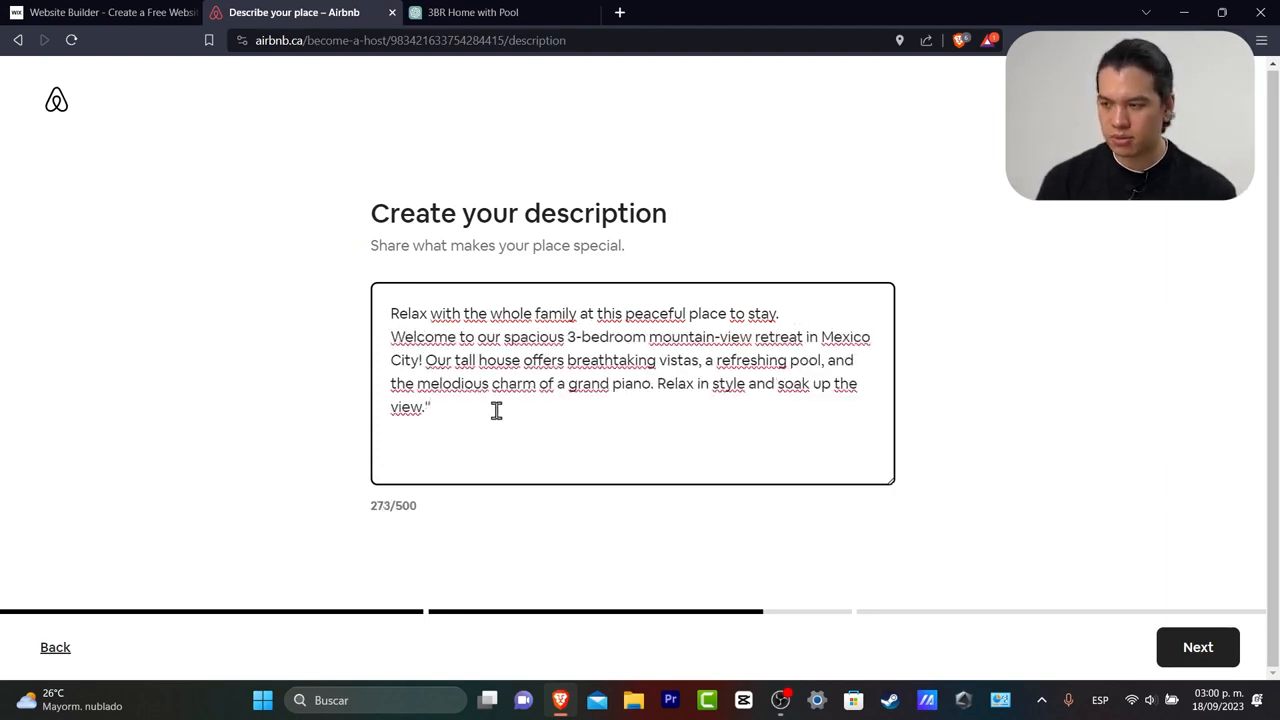
{"action": "key", "text": "BackSpace"}
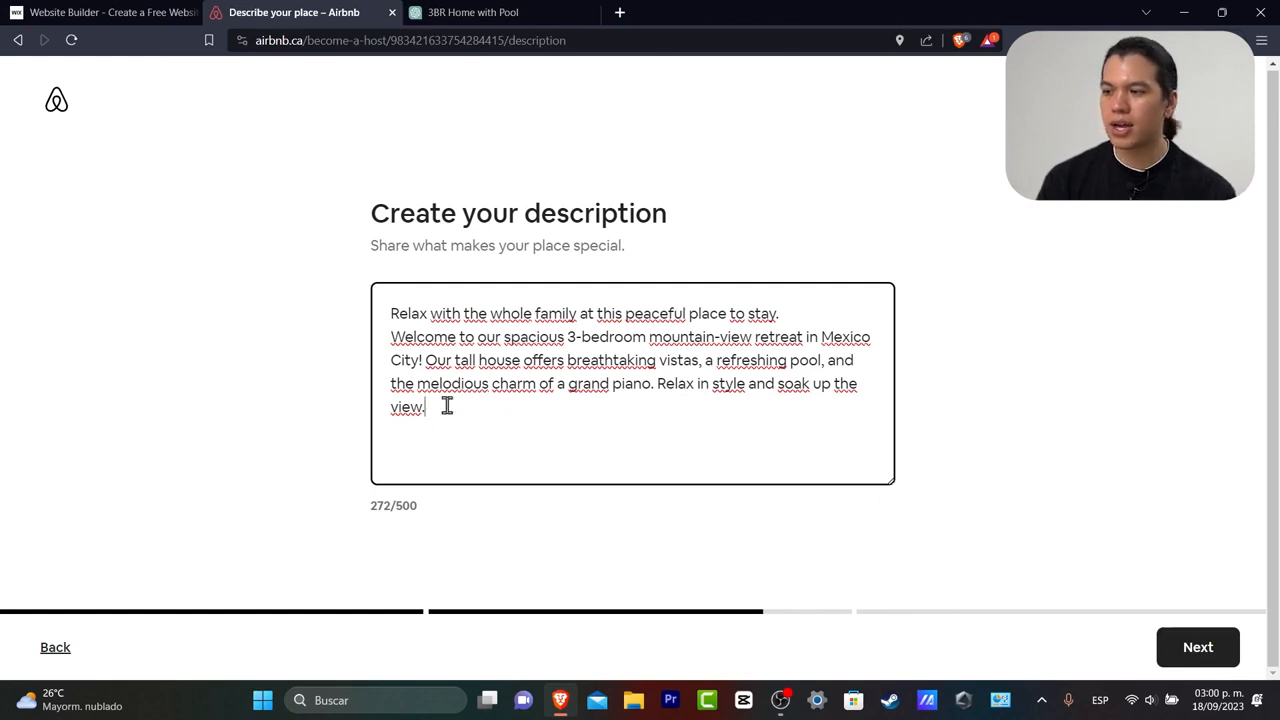
- Try adding a sunglasses-face emoji to the end of the listing description, and remove it again
{"action": "left_click_drag", "start_coordinate": [391, 505], "coordinate": [423, 520]}
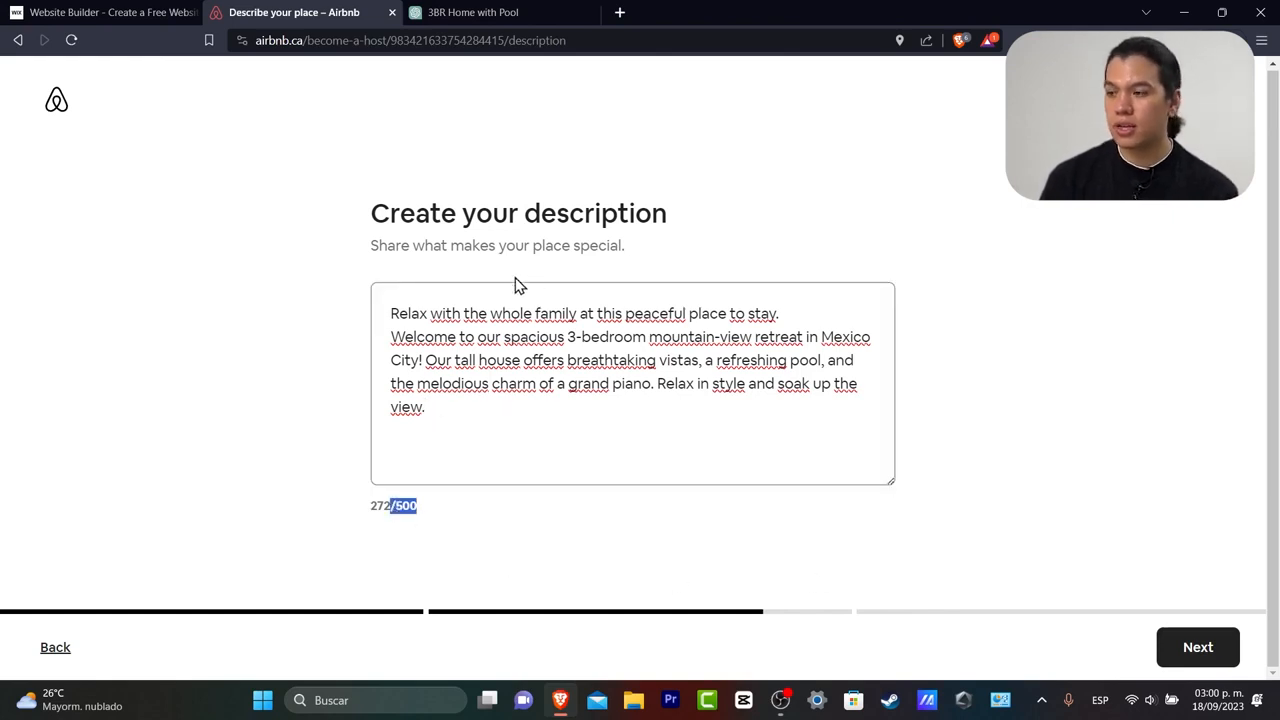
{"action": "right_click", "coordinate": [479, 406]}
{"action": "left_click", "coordinate": [547, 117]}
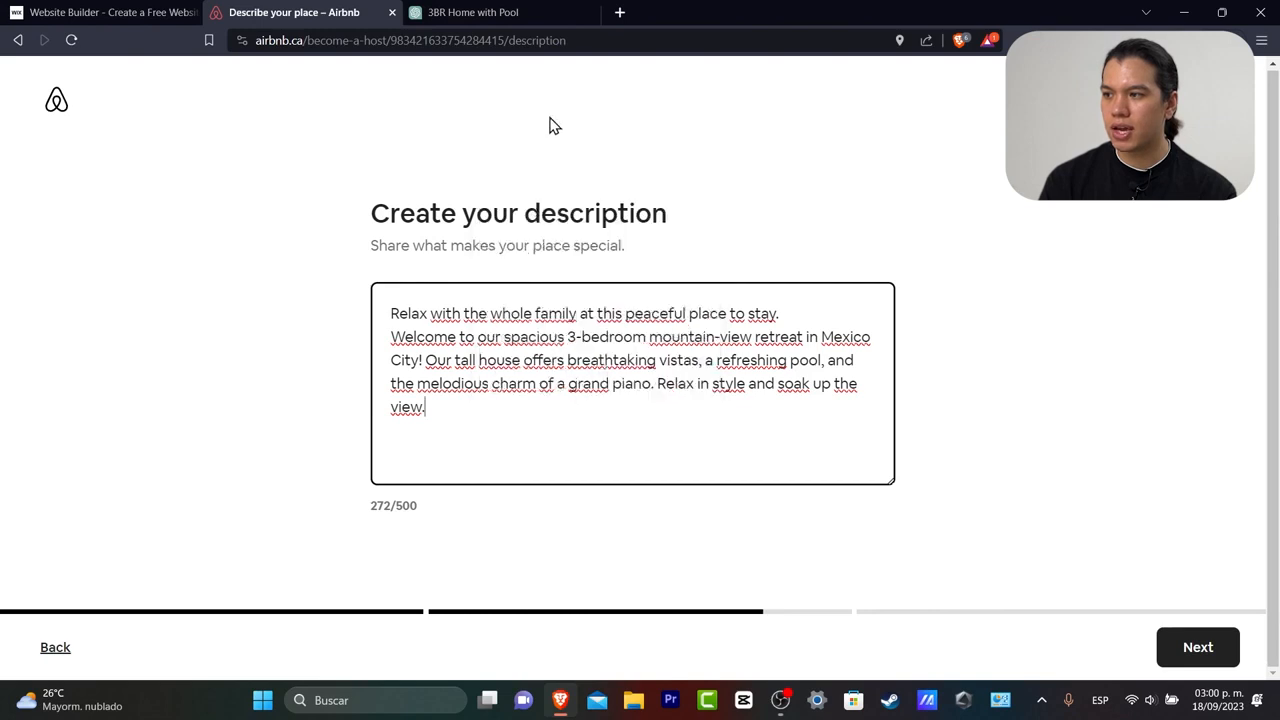
{"action": "left_click", "coordinate": [465, 240]}
{"action": "left_click", "coordinate": [490, 446]}
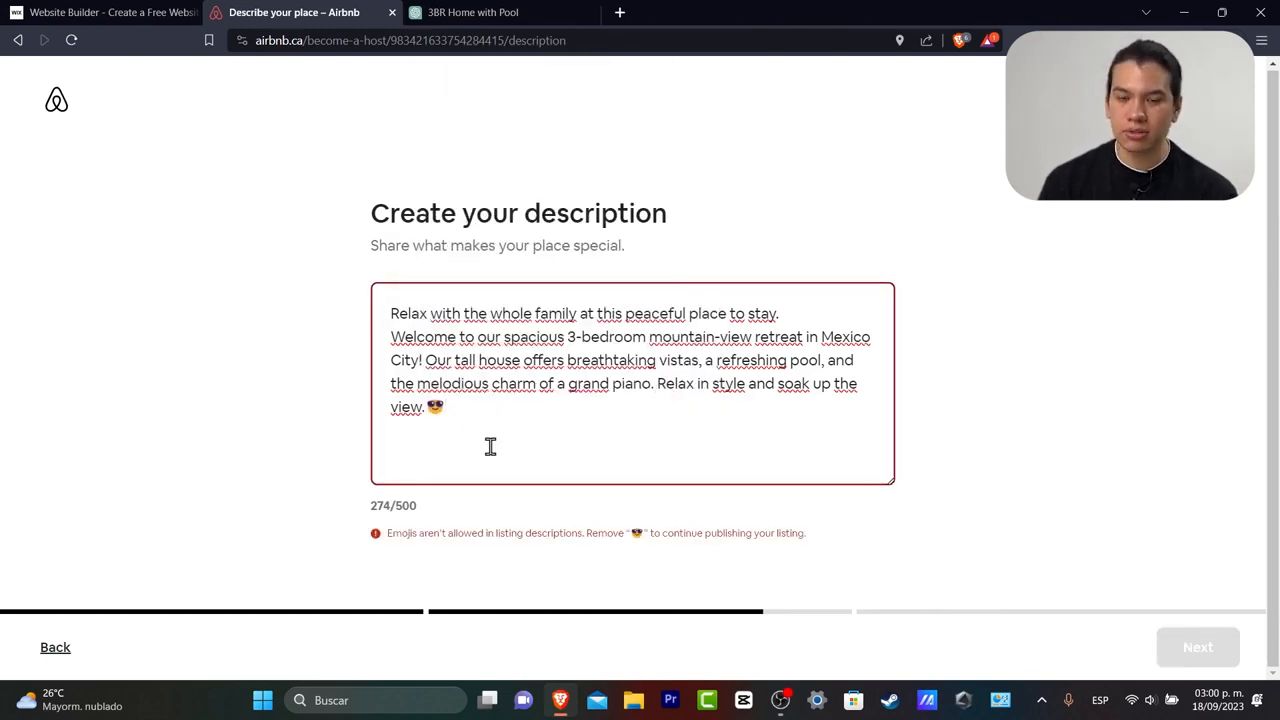
{"action": "key", "text": "BackSpace"}
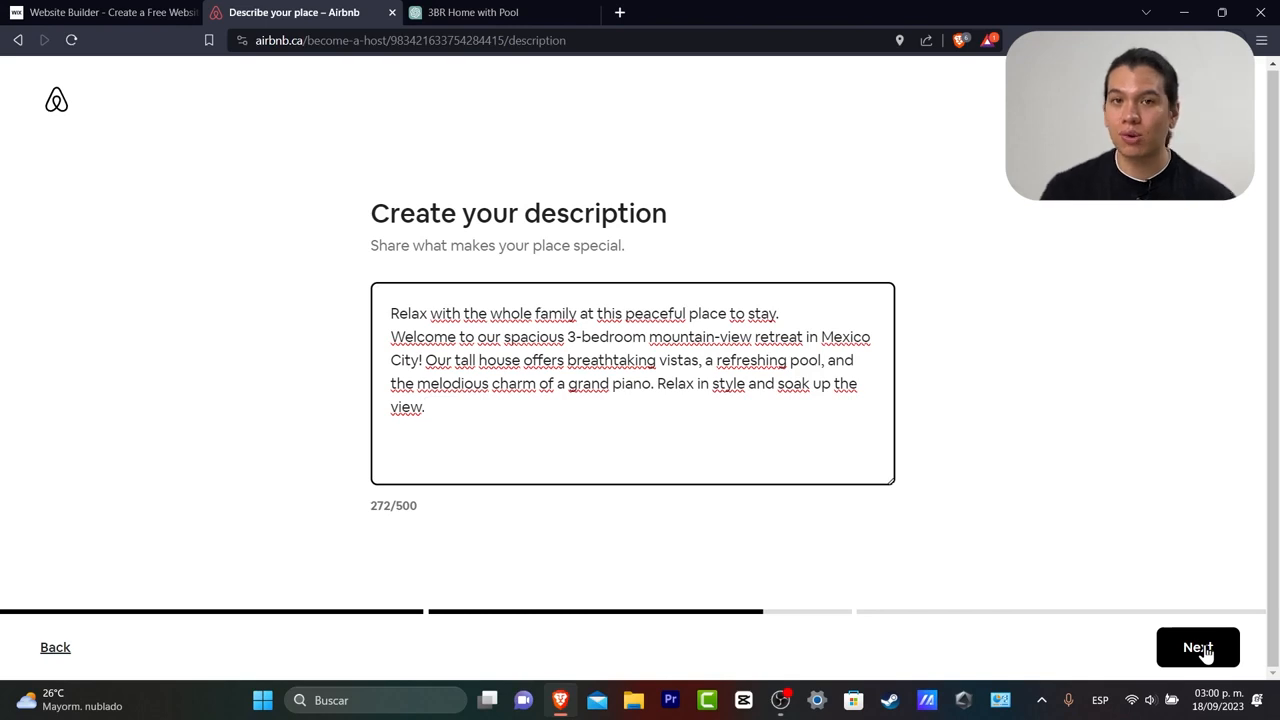
- Look back over the ChatGPT conversation, return to Airbnb, and proceed past the description and the Finish up and publish introduction
{"action": "left_click", "coordinate": [555, 12]}
{"action": "scroll", "coordinate": [737, 603], "scroll_direction": "up", "scroll_amount": 3}
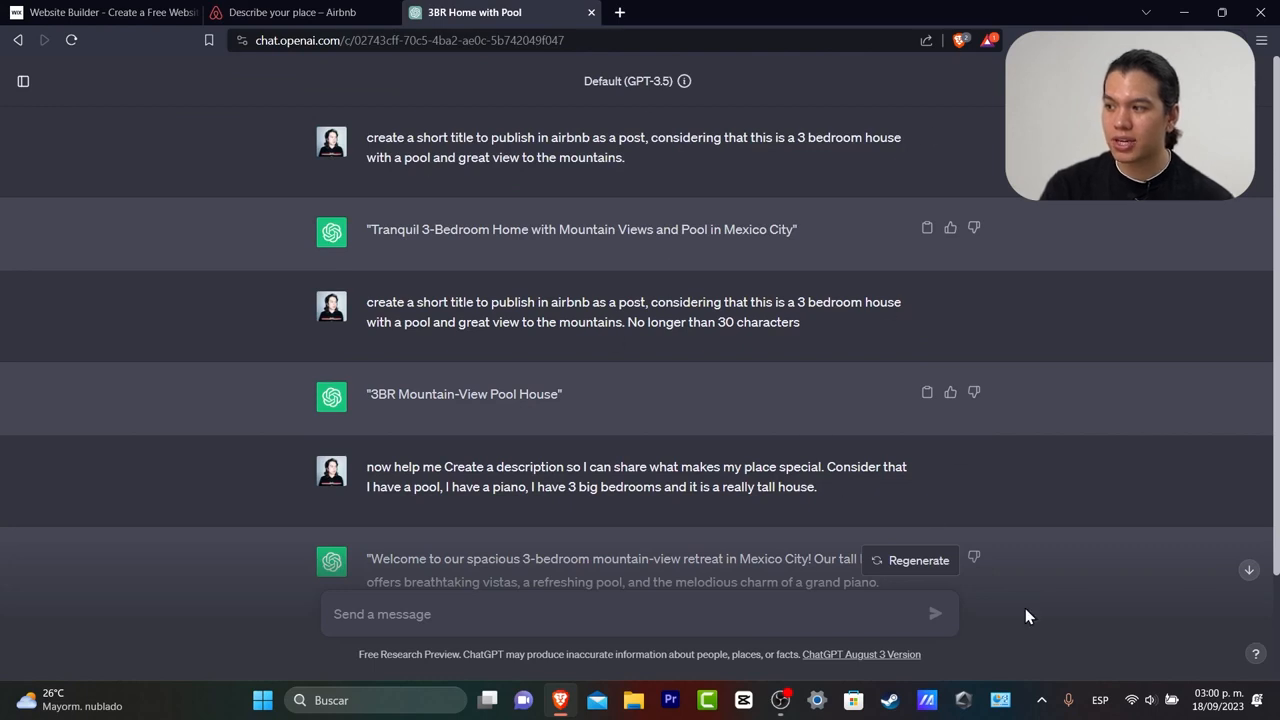
{"action": "left_click", "coordinate": [297, 12]}
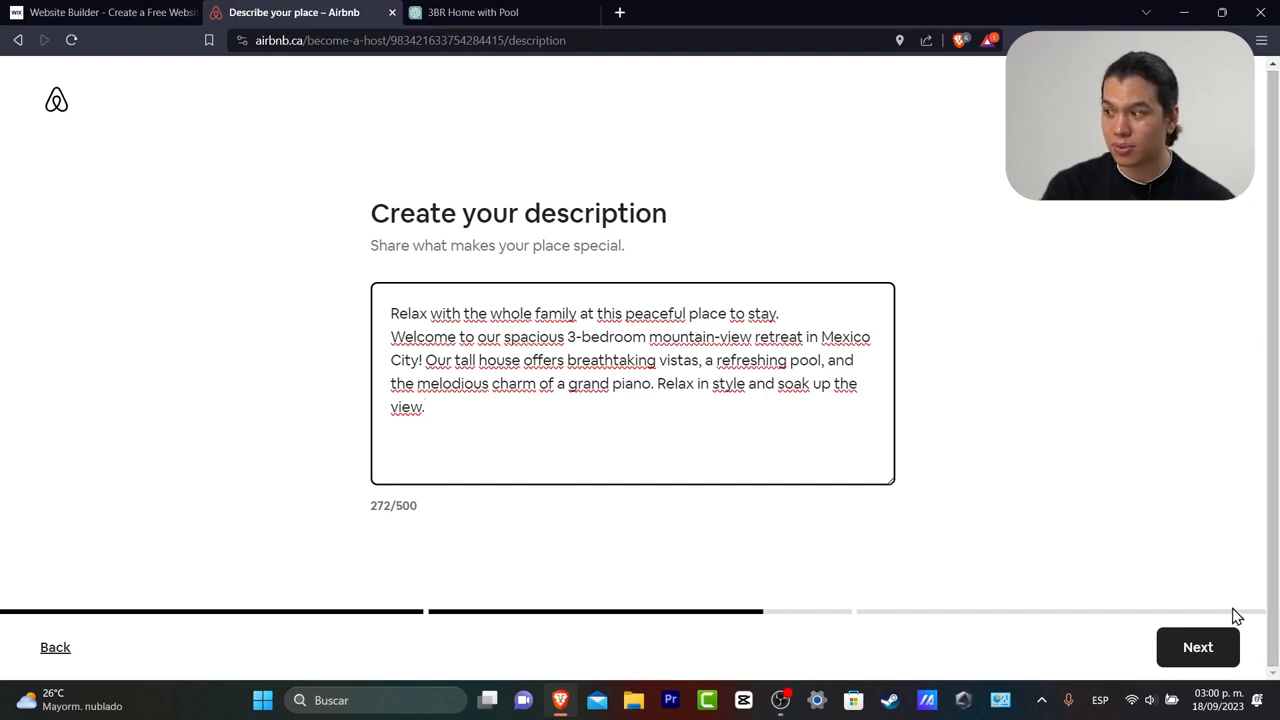
{"action": "left_click", "coordinate": [1198, 647]}
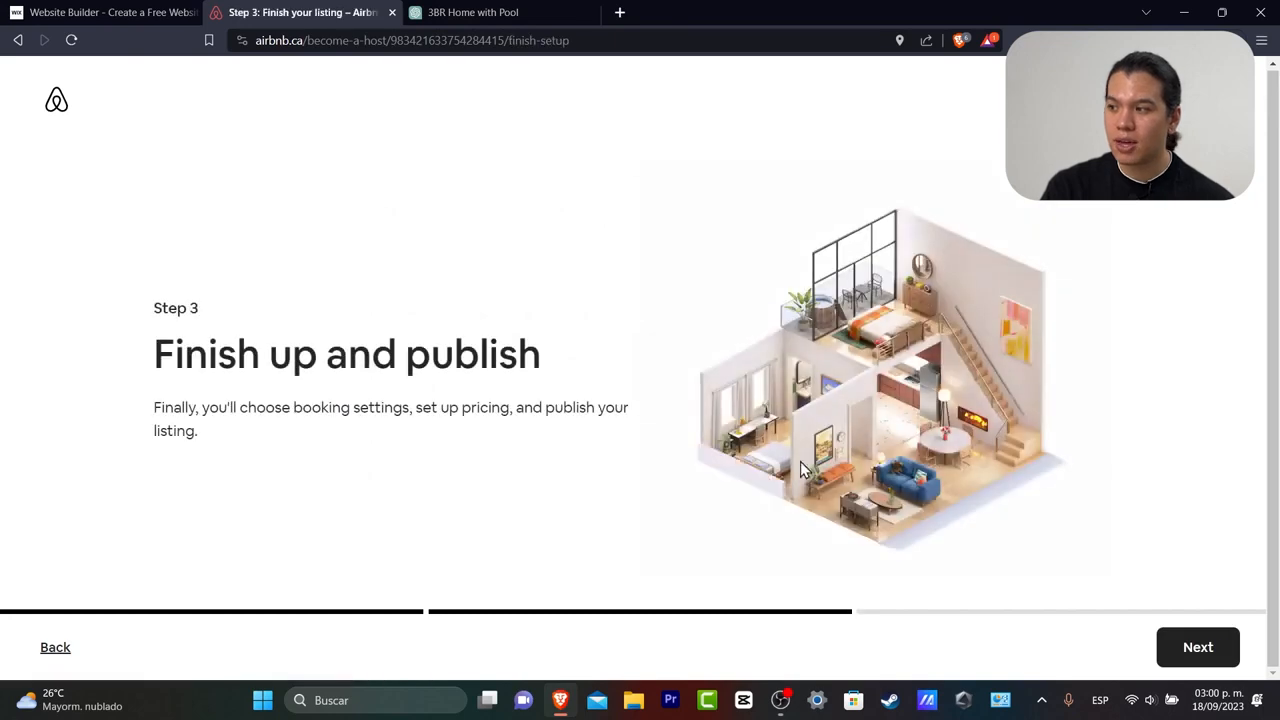
{"action": "left_click_drag", "start_coordinate": [292, 355], "coordinate": [500, 362]}
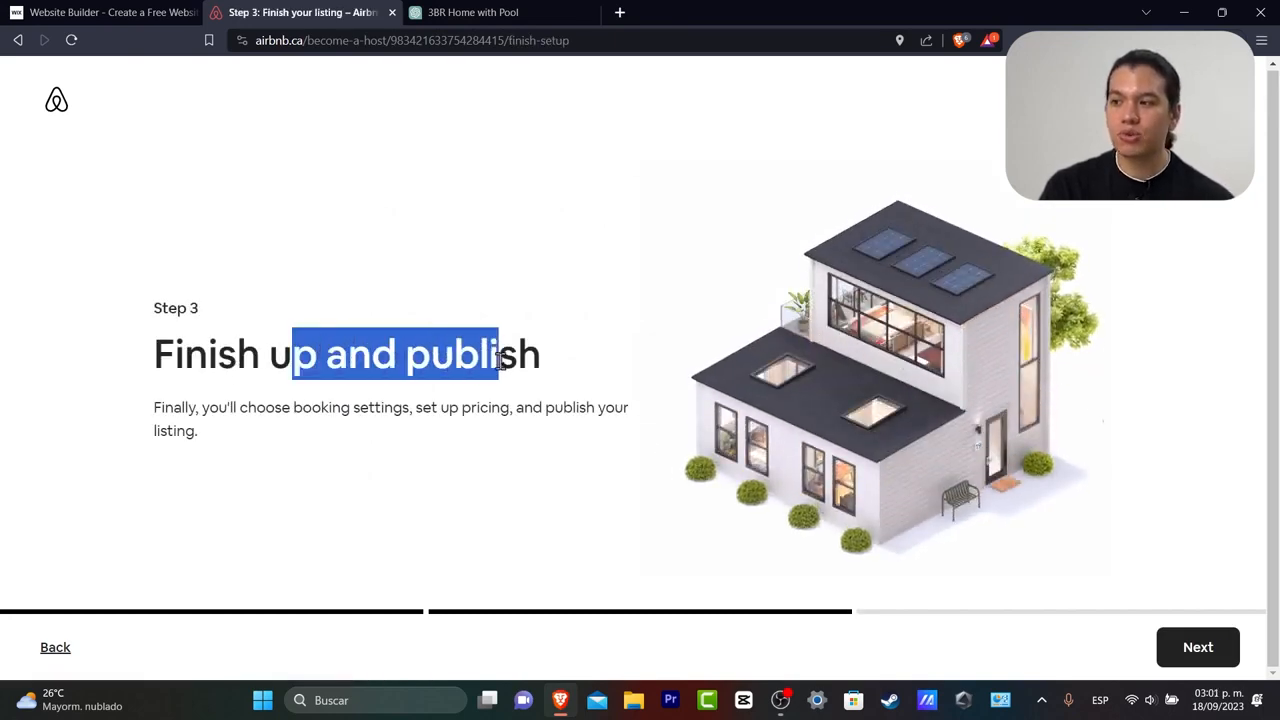
{"action": "left_click_drag", "start_coordinate": [470, 407], "coordinate": [597, 408]}
{"action": "left_click", "coordinate": [1183, 645]}
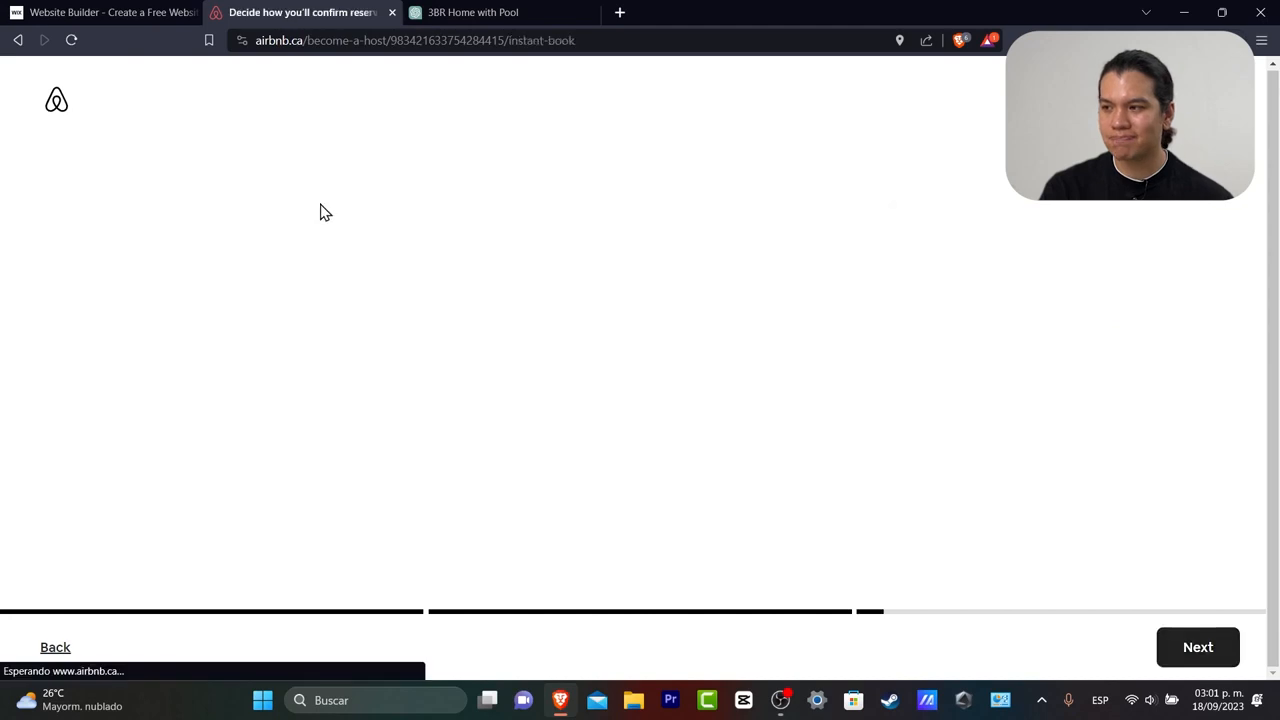
- Choose Use Instant Book as the way reservations are confirmed, and continue to the first-reservation guest choice
{"action": "left_click_drag", "start_coordinate": [589, 240], "coordinate": [863, 257]}
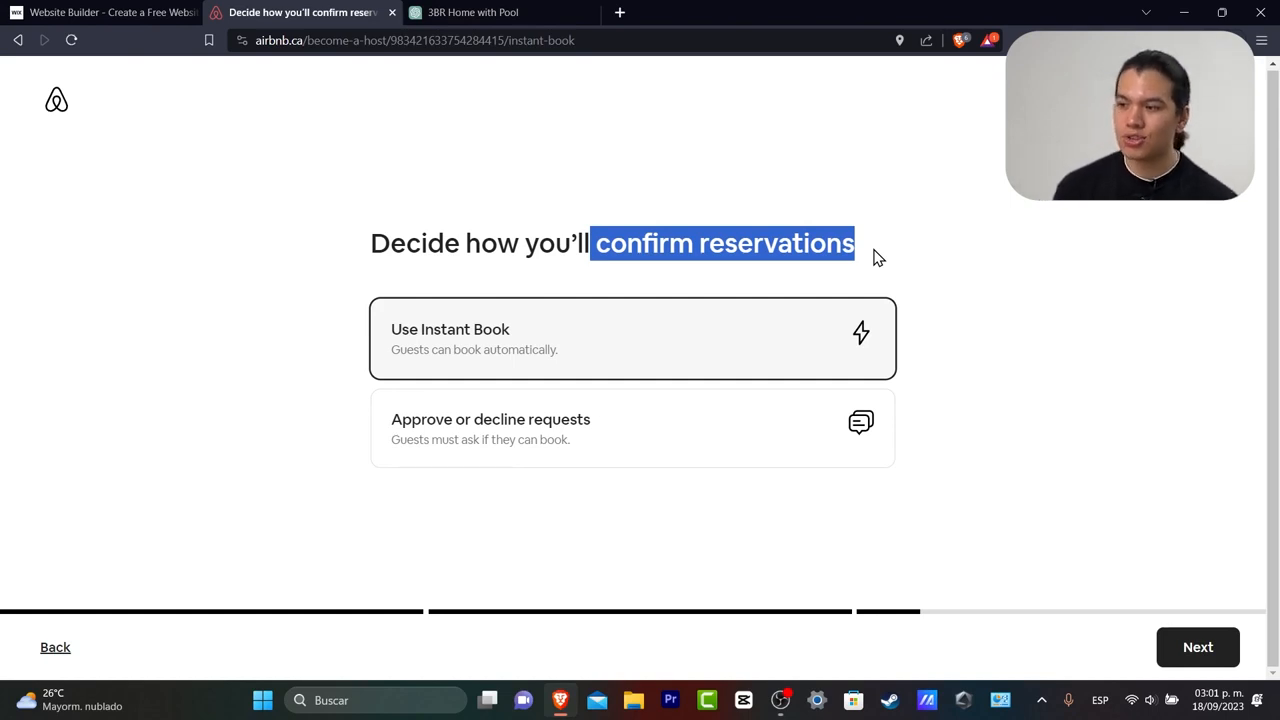
{"action": "left_click", "coordinate": [705, 444]}
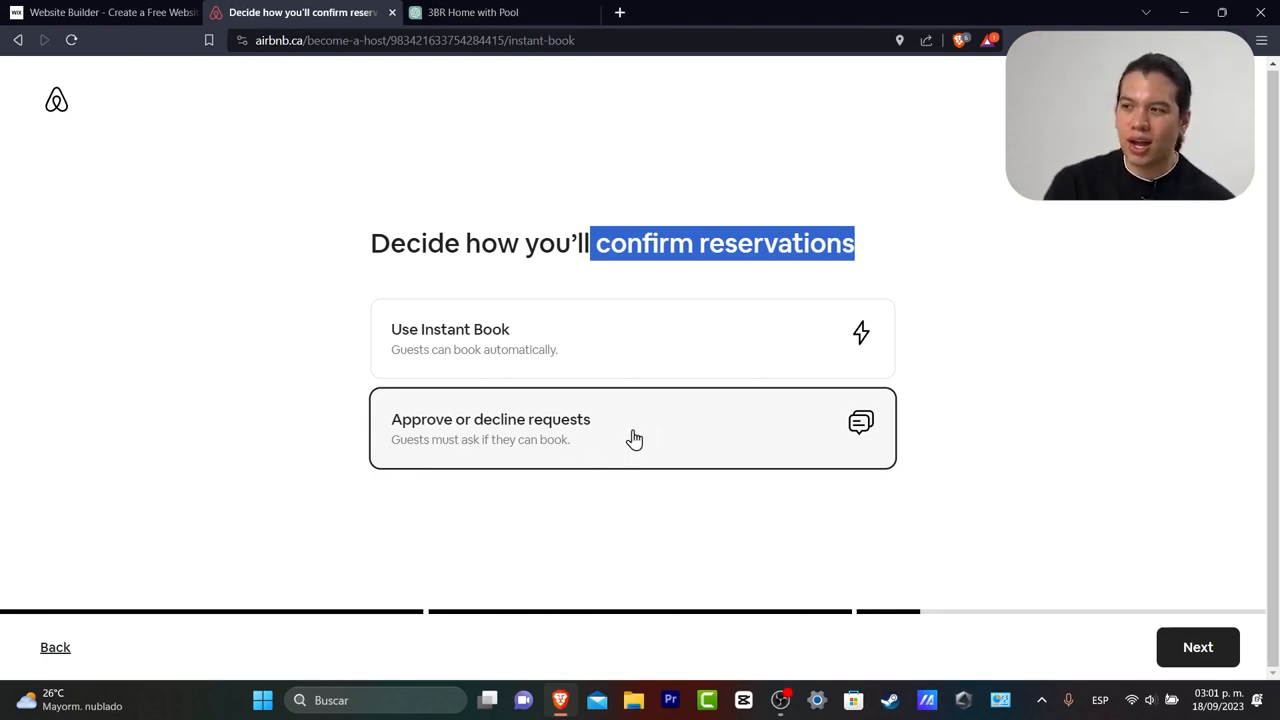
{"action": "left_click", "coordinate": [560, 348]}
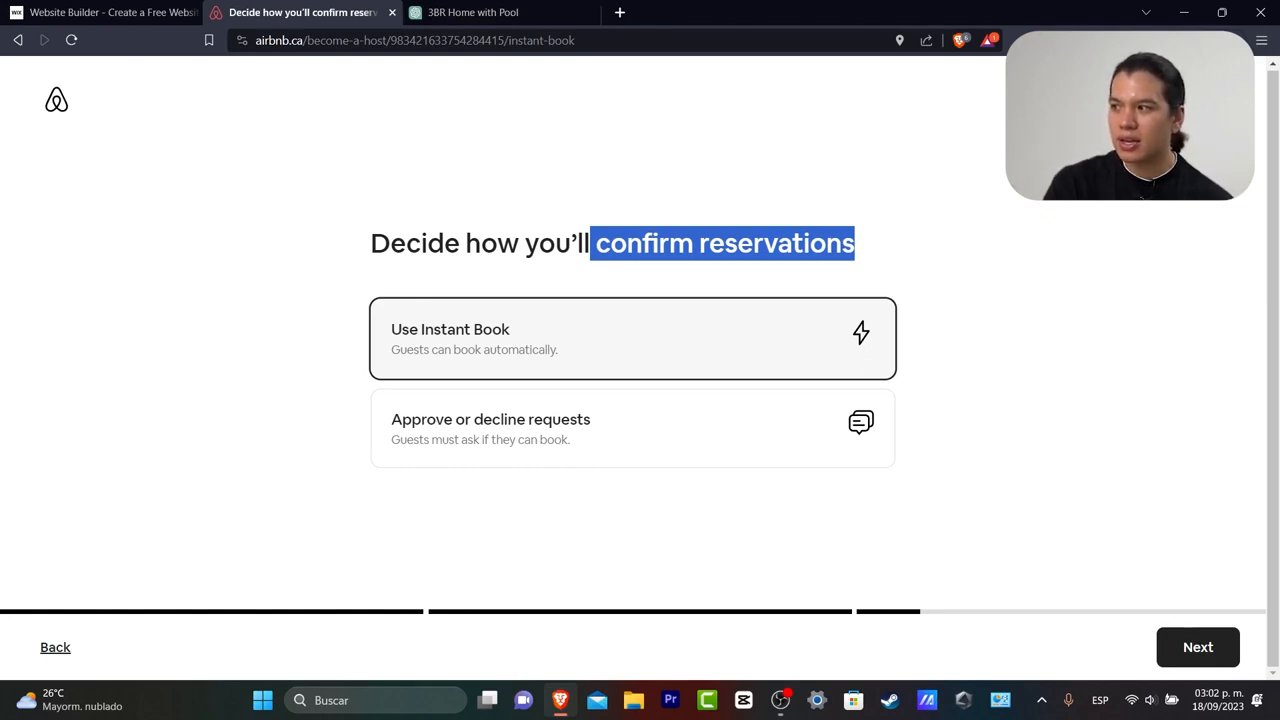
{"action": "left_click", "coordinate": [1190, 645]}
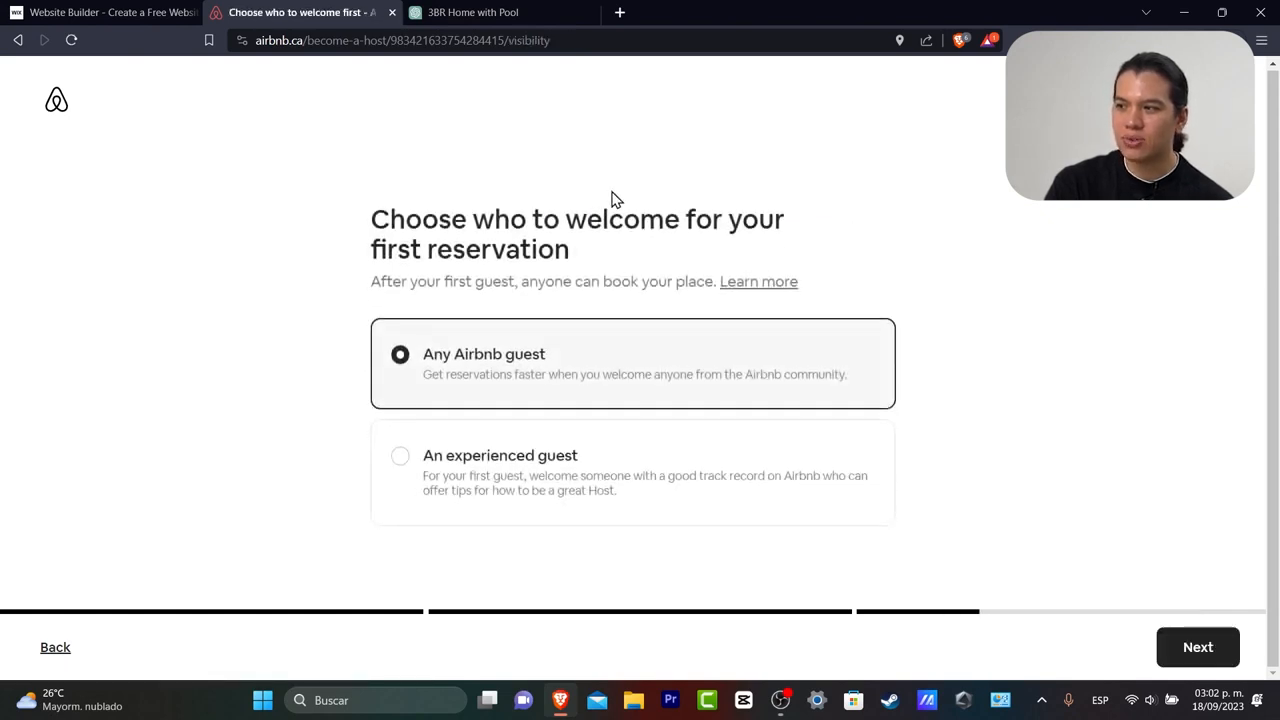
- Keep Any Airbnb guest for the first reservation, proceed to pricing, and briefly open the price for editing
{"action": "left_click_drag", "start_coordinate": [592, 225], "coordinate": [787, 240]}
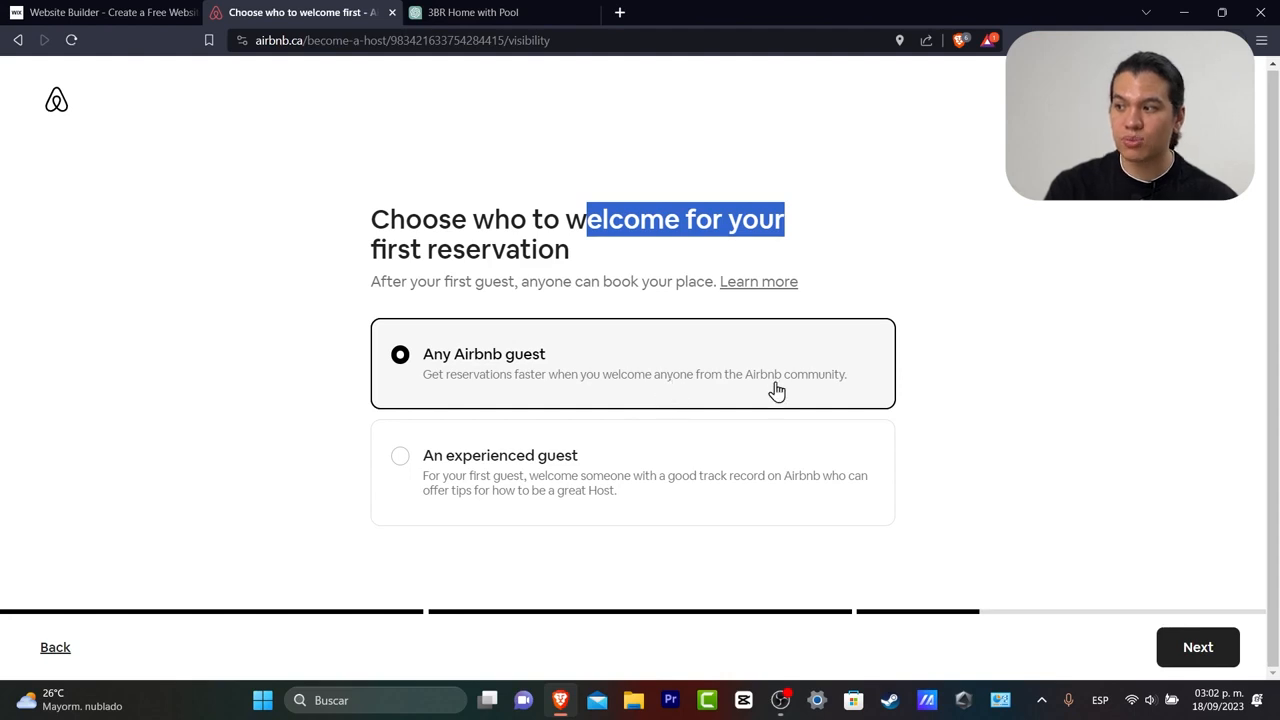
{"action": "left_click", "coordinate": [1219, 646]}
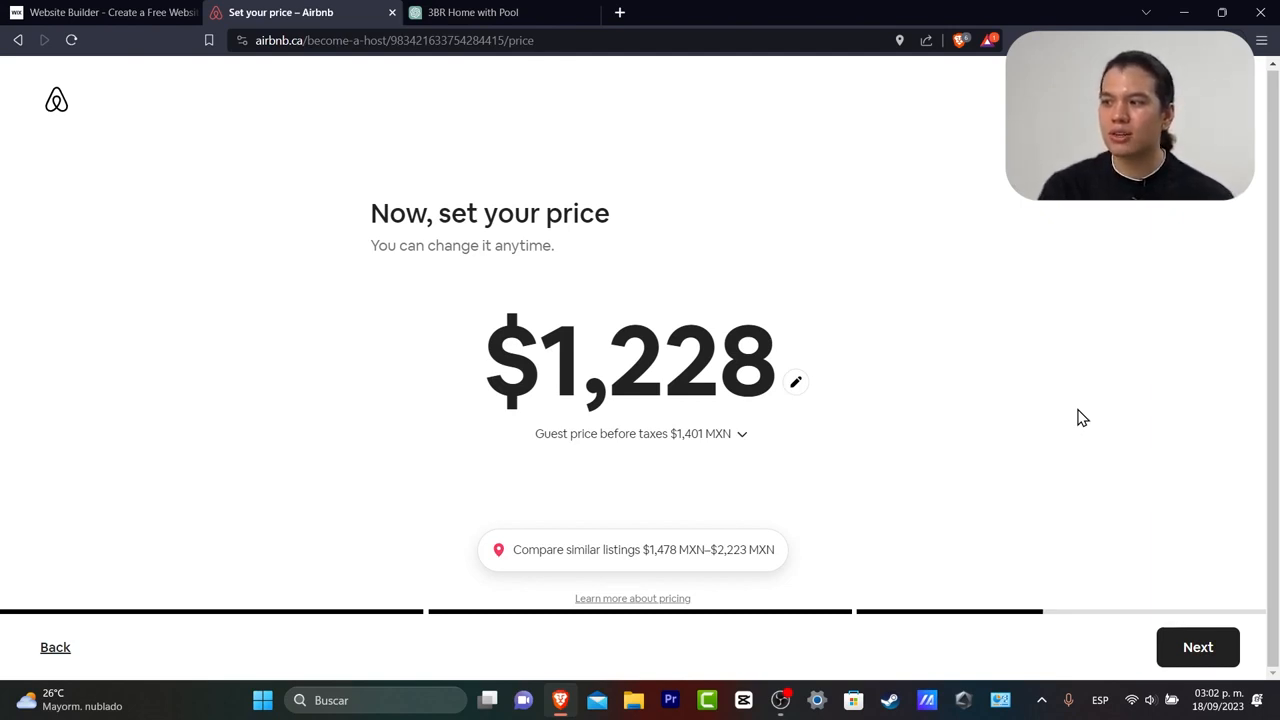
{"action": "left_click", "coordinate": [796, 392]}
{"action": "left_click", "coordinate": [1075, 331]}
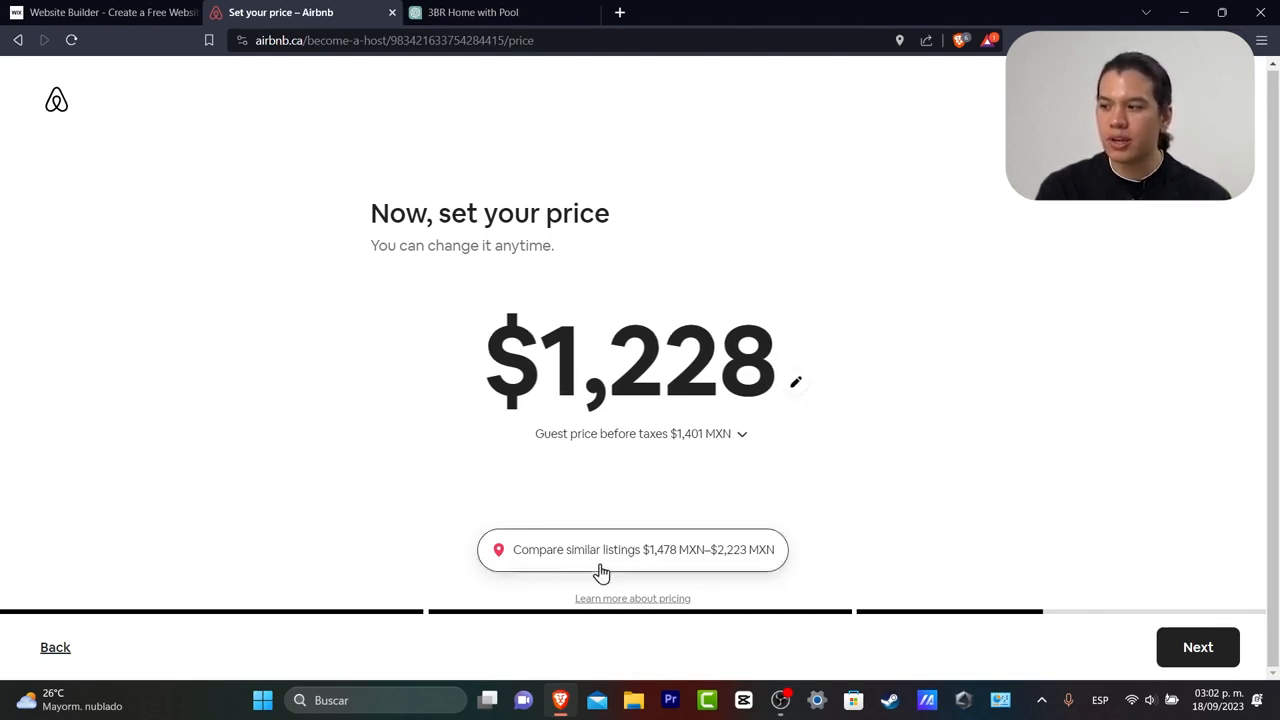
- Open the comparison of similar listings and survey nearby prices on the map as far as the Oaxtepec area
{"action": "left_click", "coordinate": [726, 563]}
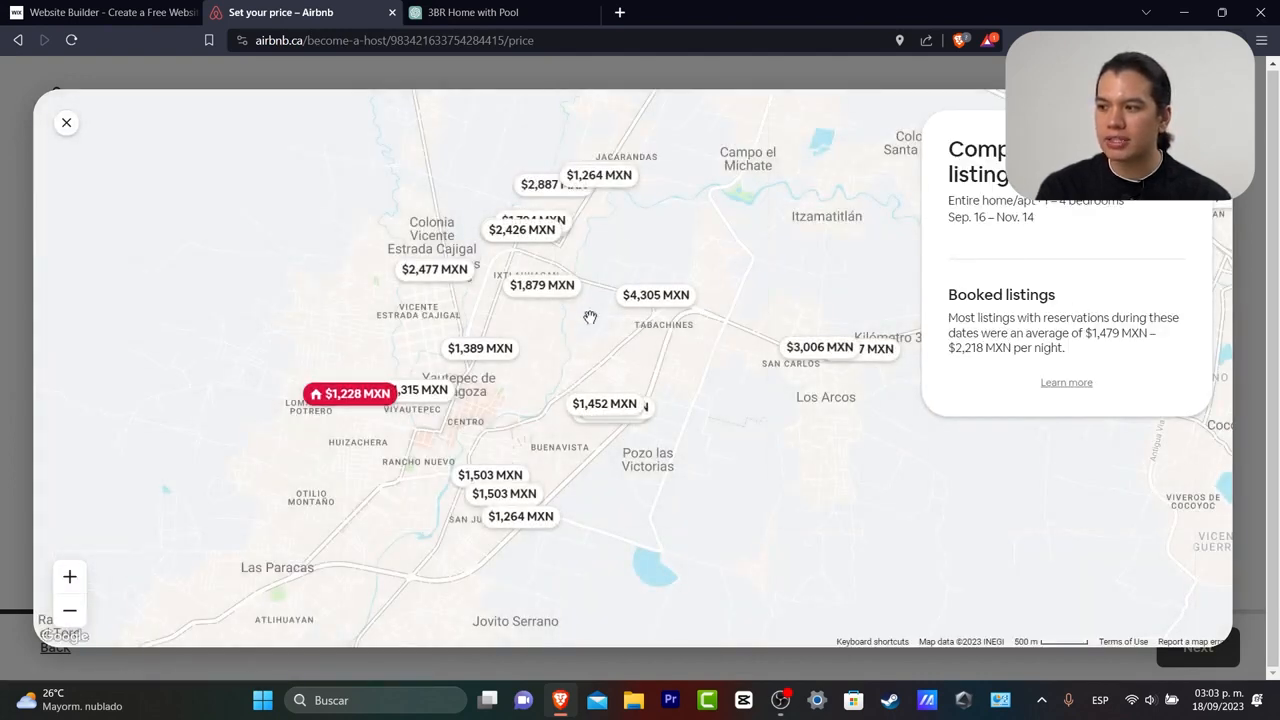
{"action": "left_click_drag", "start_coordinate": [758, 422], "coordinate": [332, 414]}
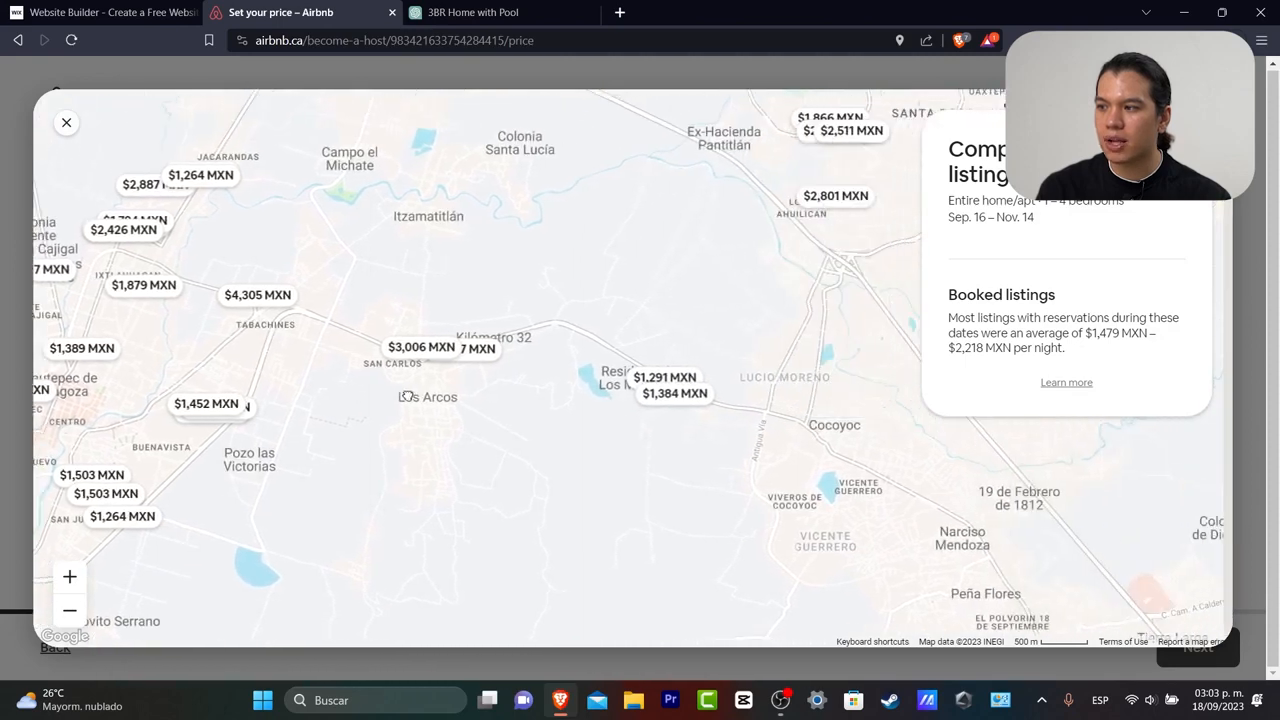
{"action": "left_click_drag", "start_coordinate": [780, 258], "coordinate": [637, 428]}
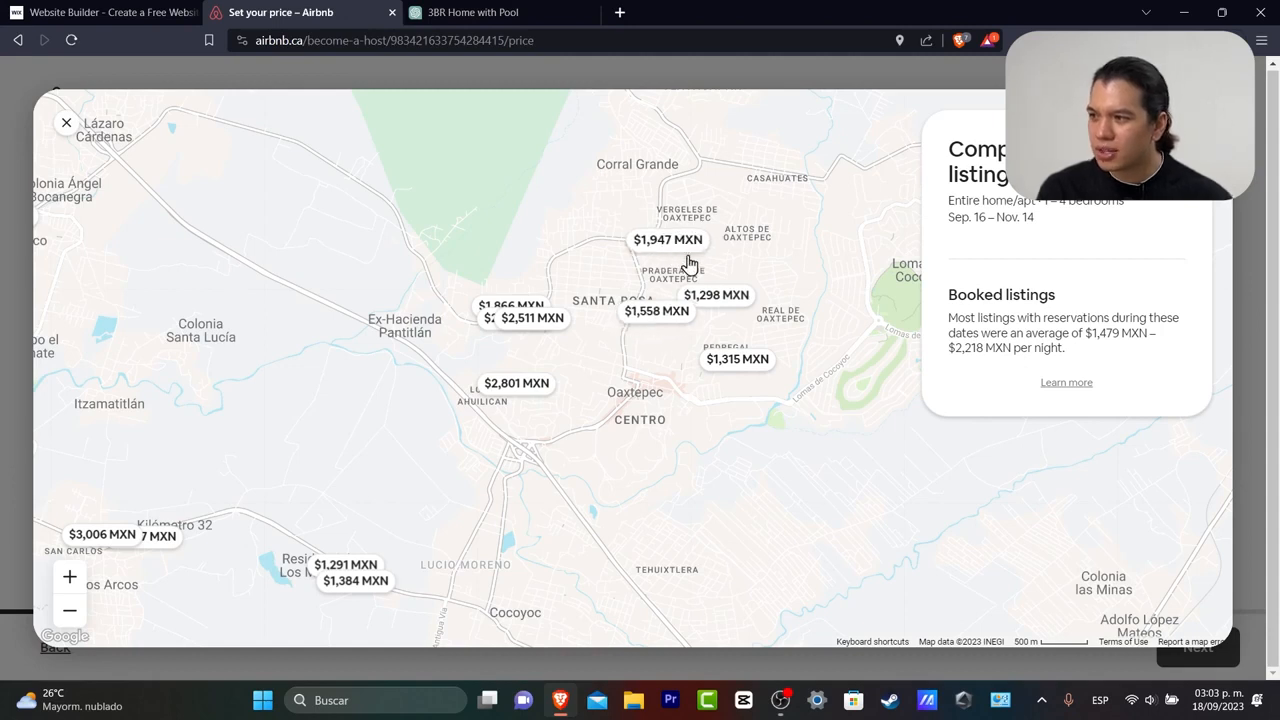
{"action": "left_click_drag", "start_coordinate": [681, 460], "coordinate": [608, 503]}
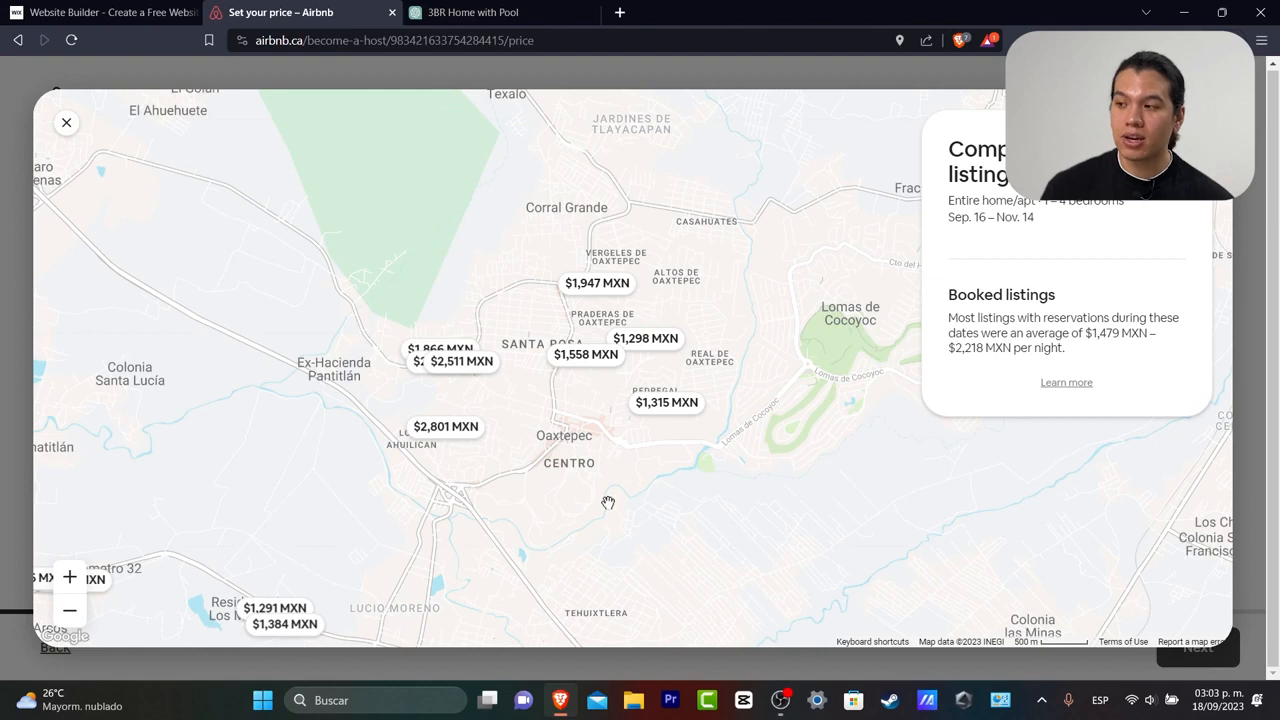
- Browse the photos of the comparable listing priced at $1,558 MXN near Santa Rosa
{"action": "left_click", "coordinate": [570, 362]}
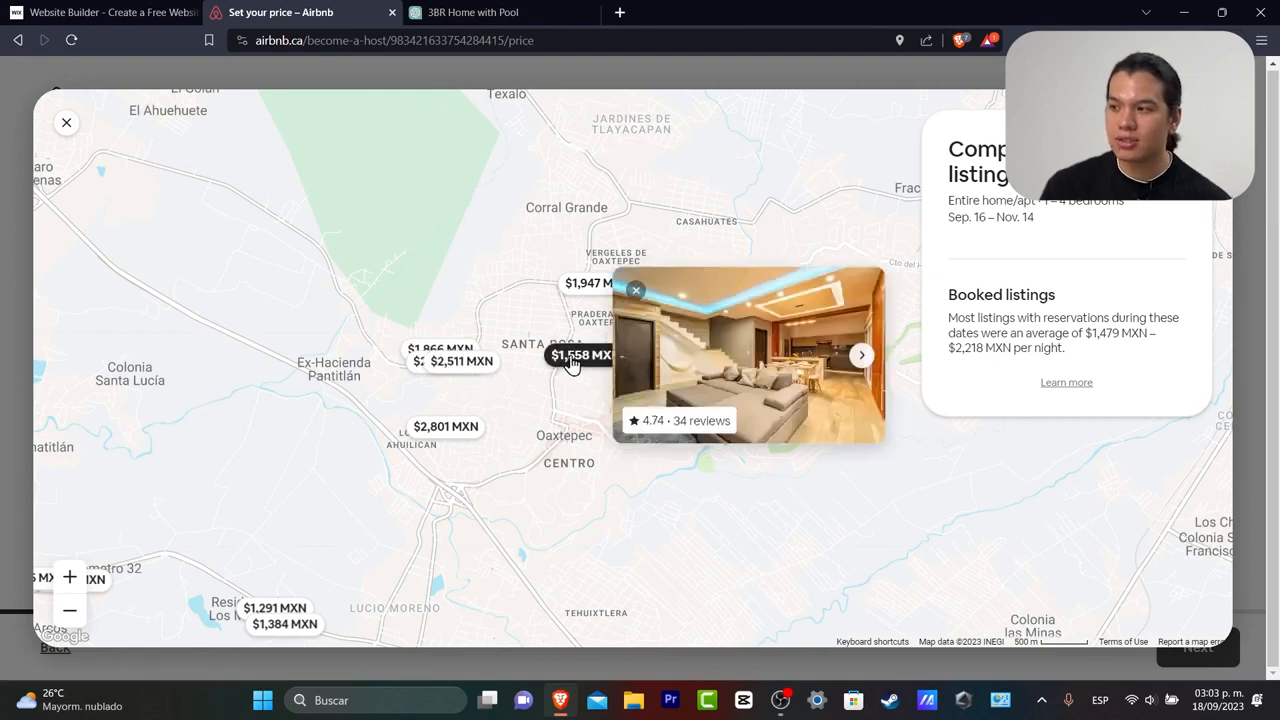
{"action": "left_click", "coordinate": [866, 355]}
{"action": "left_click", "coordinate": [866, 355]}
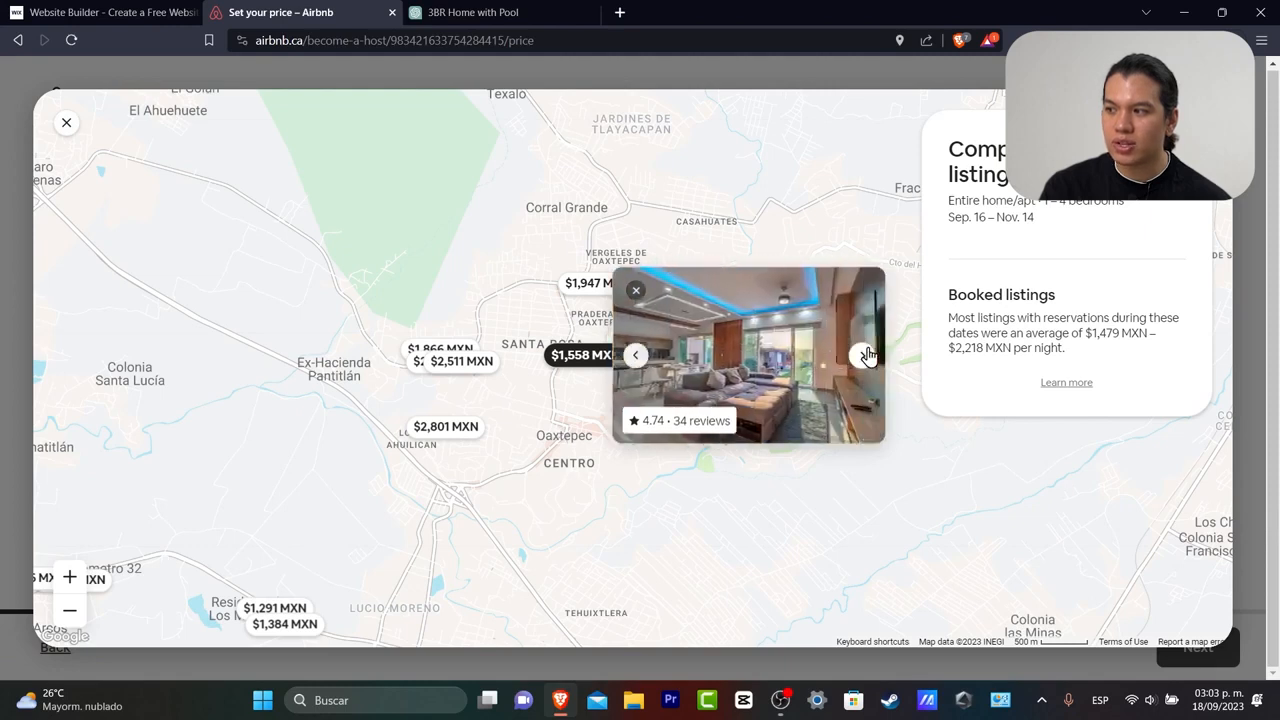
{"action": "left_click", "coordinate": [866, 355]}
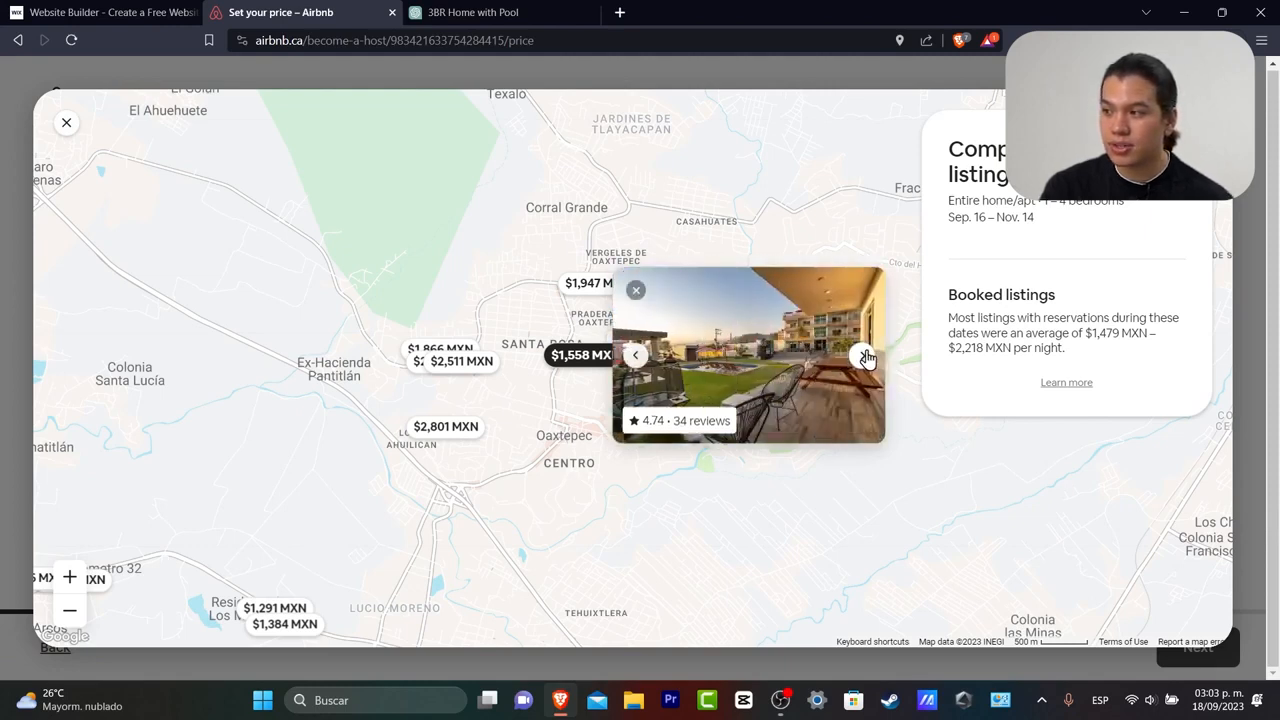
{"action": "left_click", "coordinate": [866, 356]}
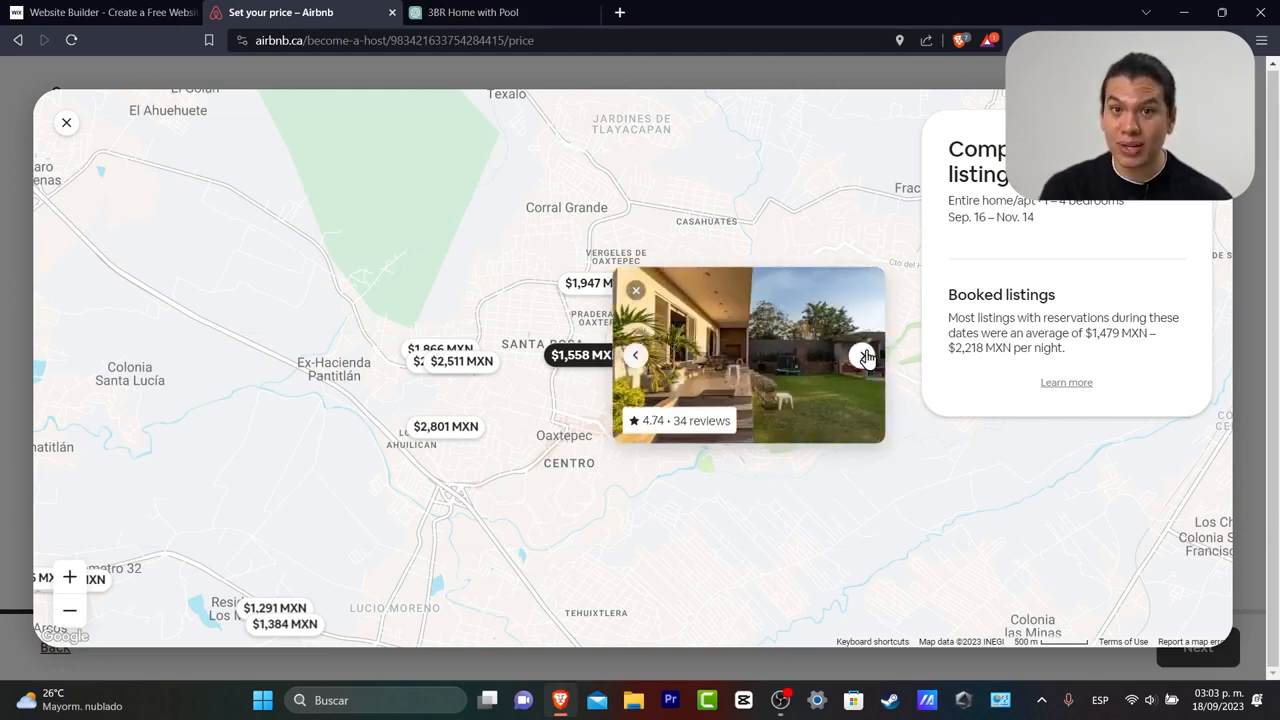
{"action": "left_click", "coordinate": [866, 356]}
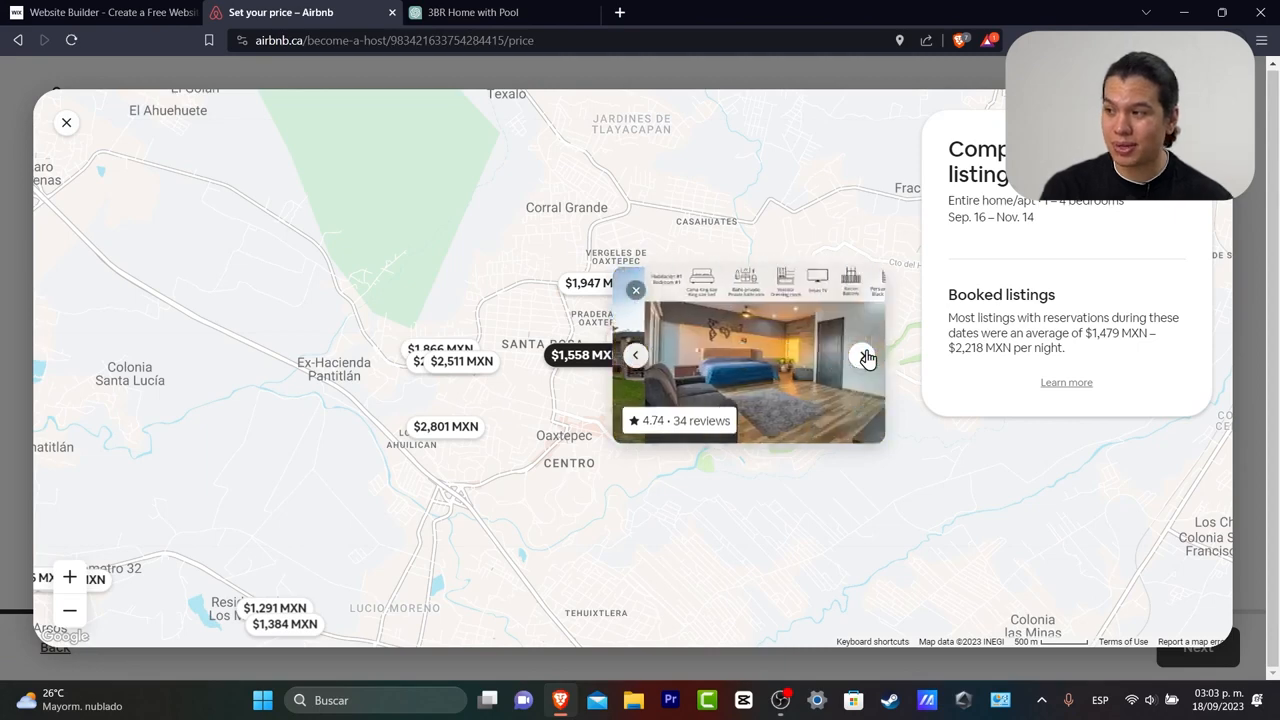
- Browse the photos of the comparable listing priced at $1,947 MXN below Vergeles de Oaxtepec
{"action": "left_click", "coordinate": [594, 283]}
{"action": "left_click", "coordinate": [708, 400]}
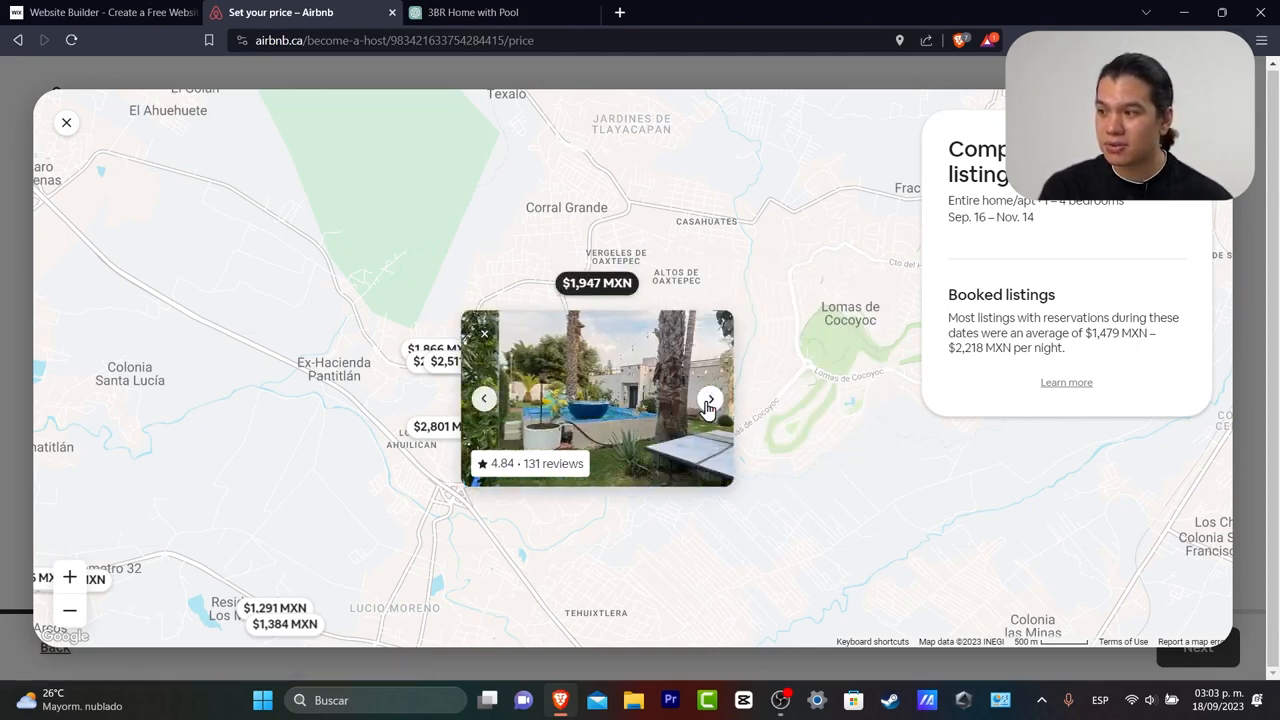
{"action": "left_click", "coordinate": [708, 400]}
{"action": "left_click", "coordinate": [708, 400]}
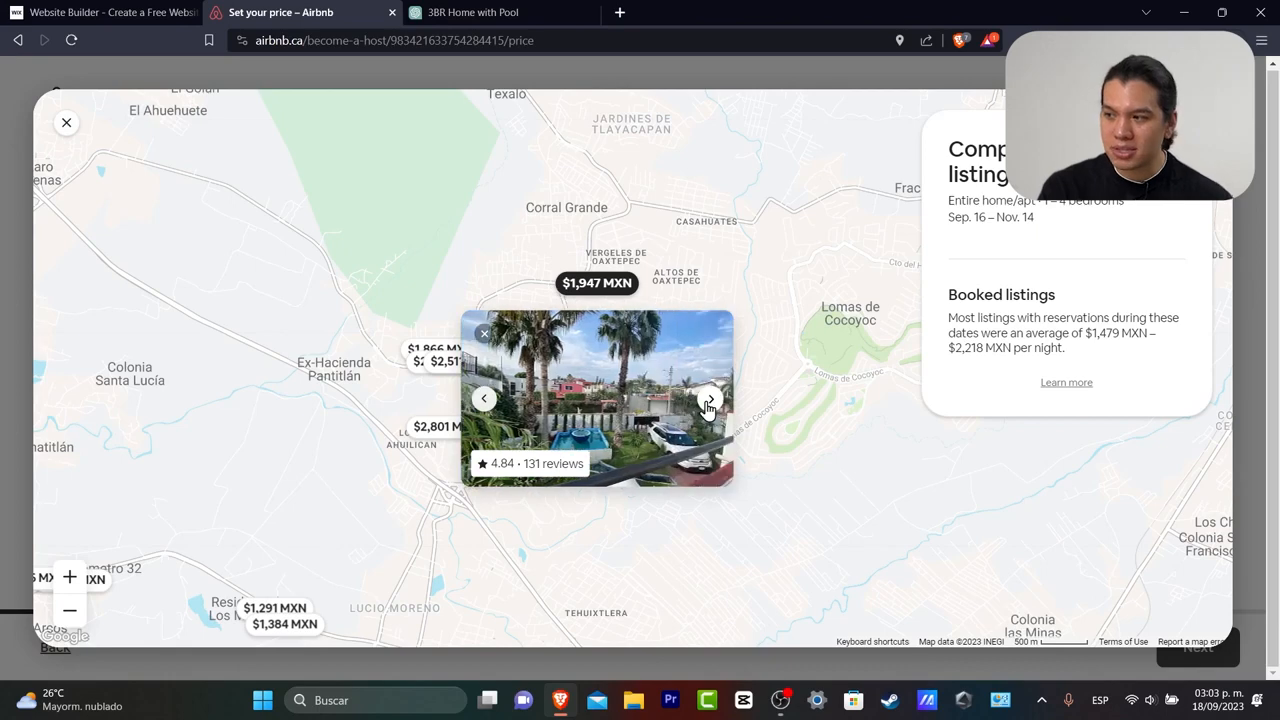
{"action": "left_click", "coordinate": [708, 400]}
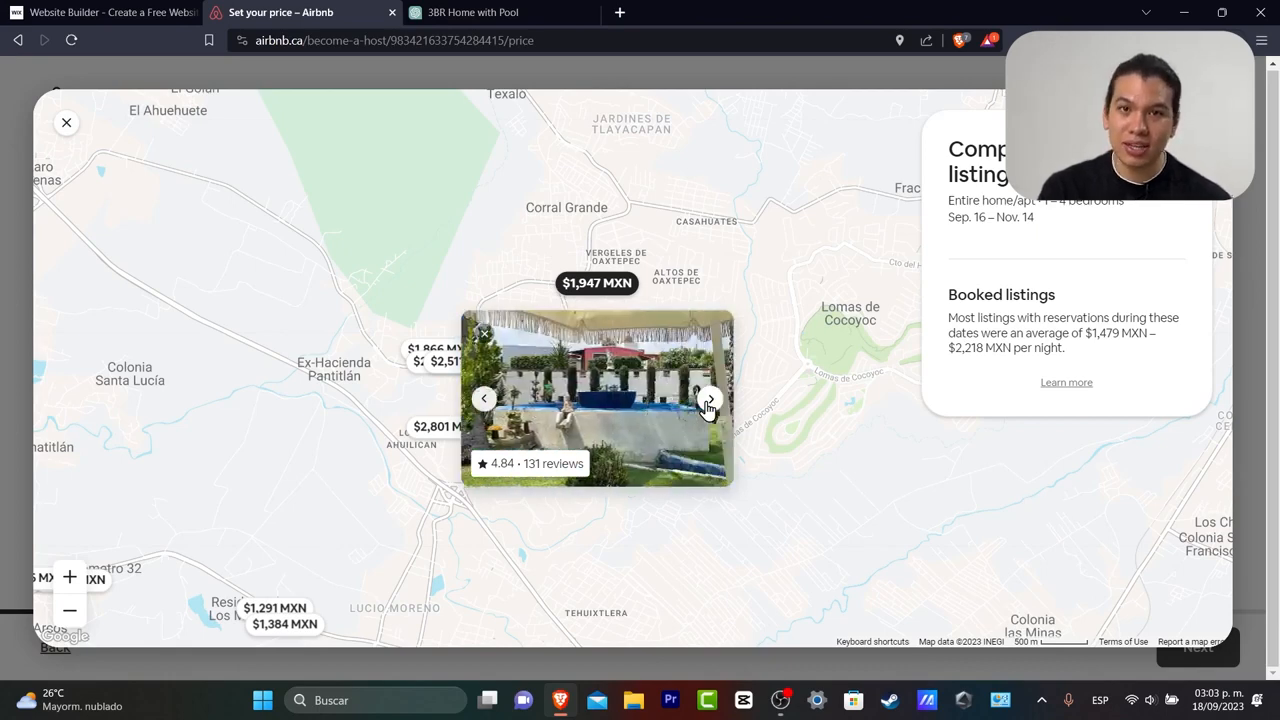
{"action": "left_click", "coordinate": [708, 400]}
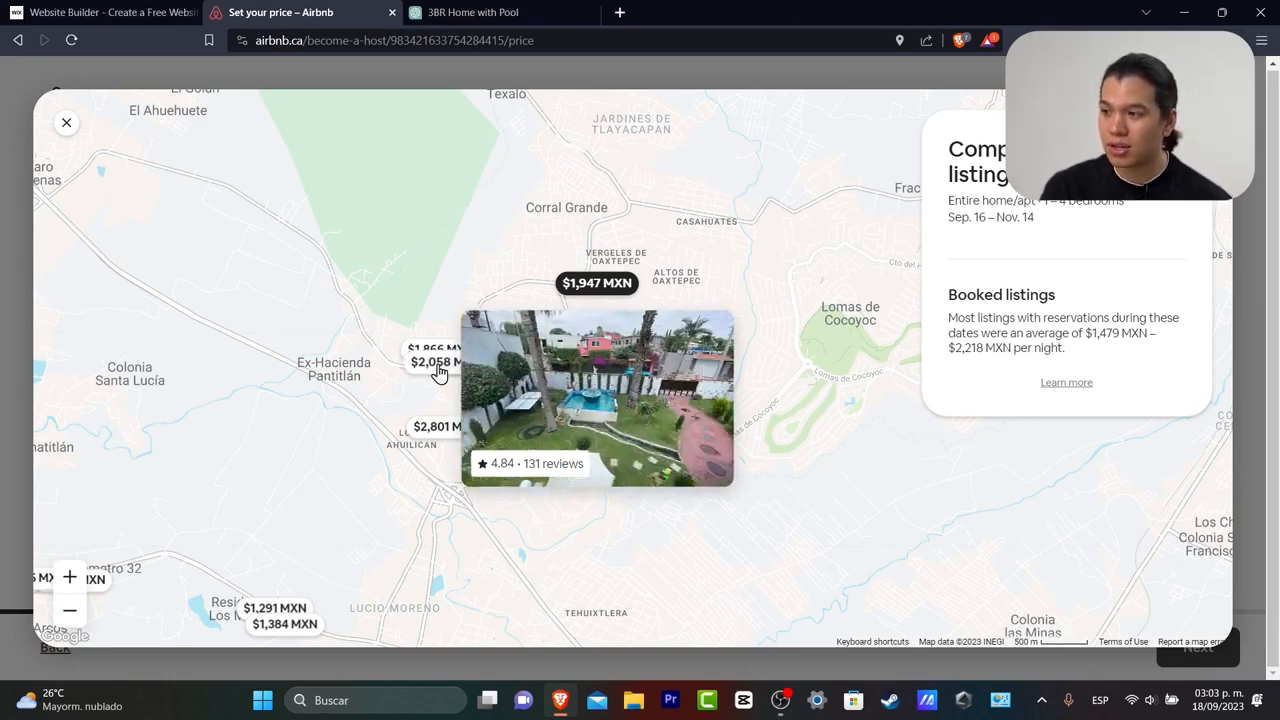
- Browse the photos of the $2,058 MXN listing, and close the comparison map
{"action": "left_click", "coordinate": [438, 364]}
{"action": "left_click", "coordinate": [726, 368]}
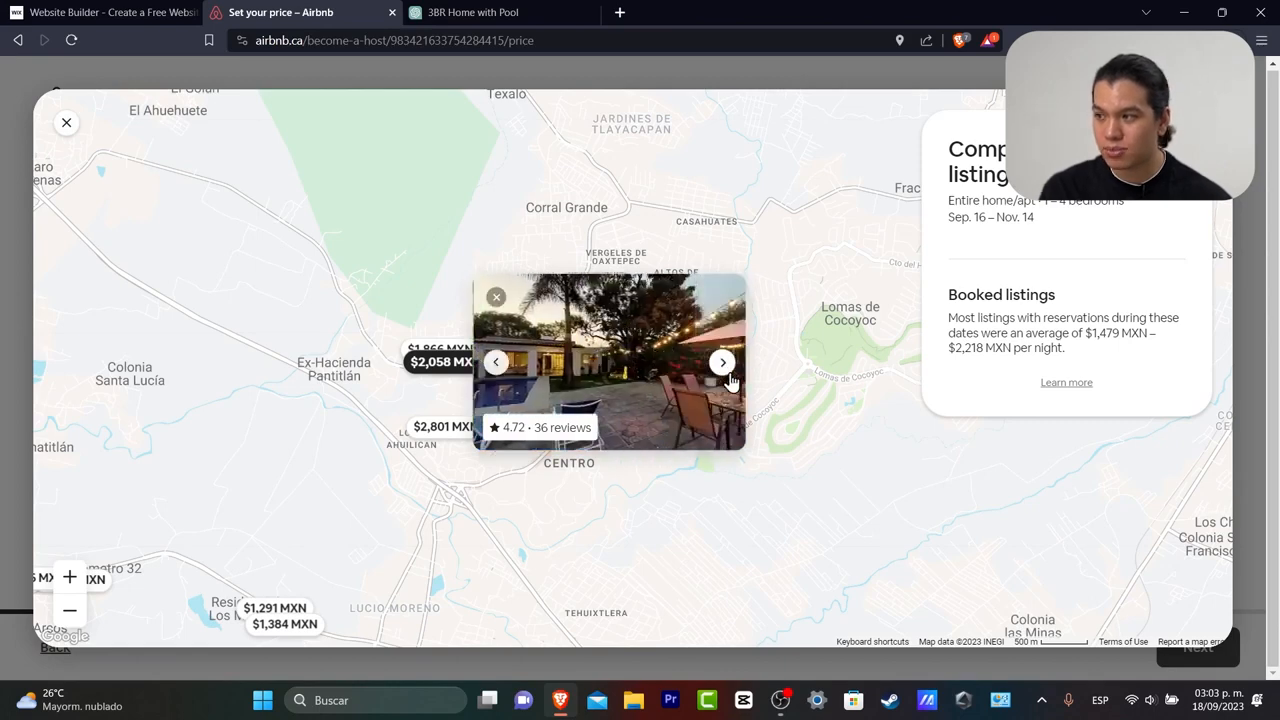
{"action": "left_click", "coordinate": [727, 370]}
{"action": "left_click", "coordinate": [727, 370]}
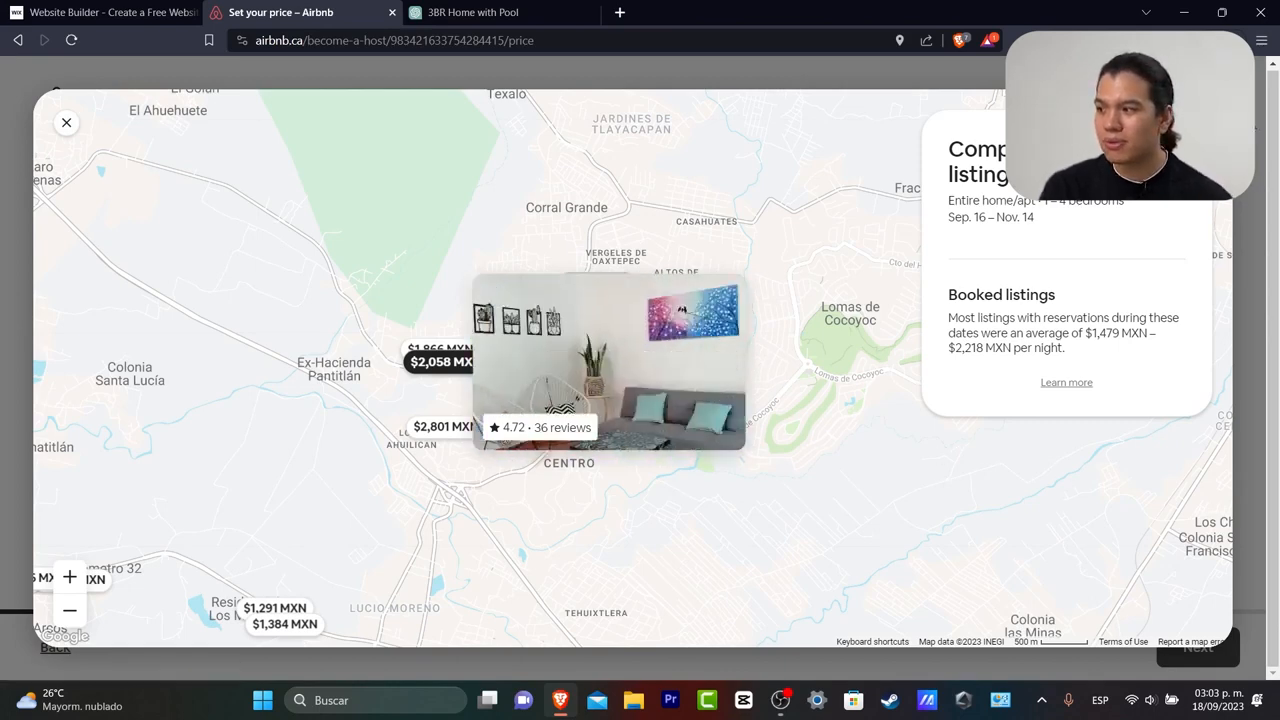
{"action": "key", "text": "Escape"}
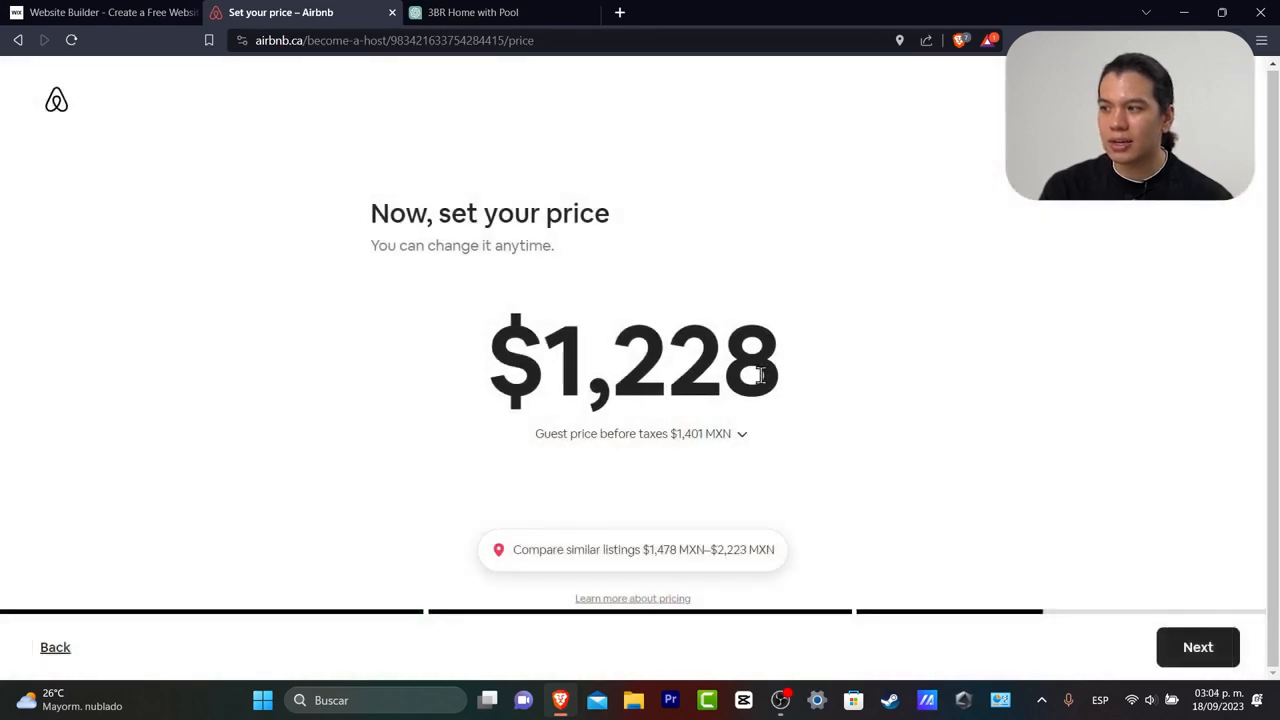
- Set the nightly price to $800, and continue with the new listing, weekly and monthly discounts all kept
{"action": "double_click", "coordinate": [722, 367]}
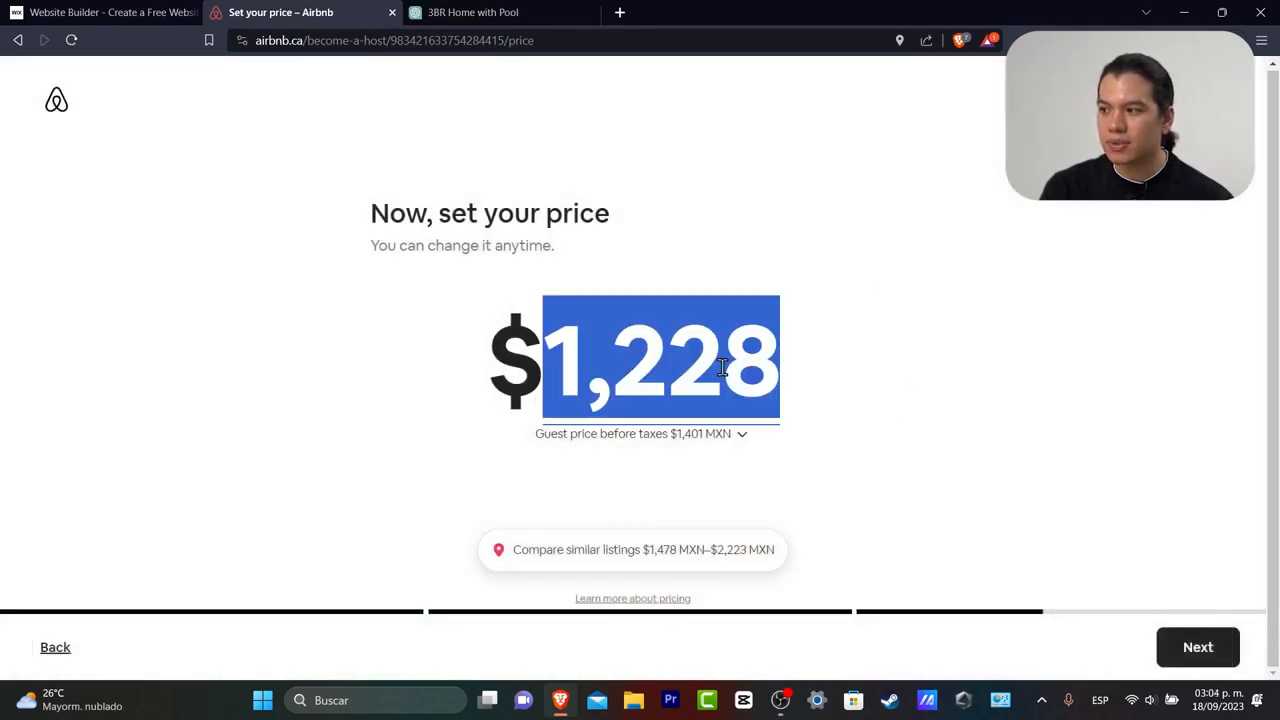
{"action": "type", "text": "800"}
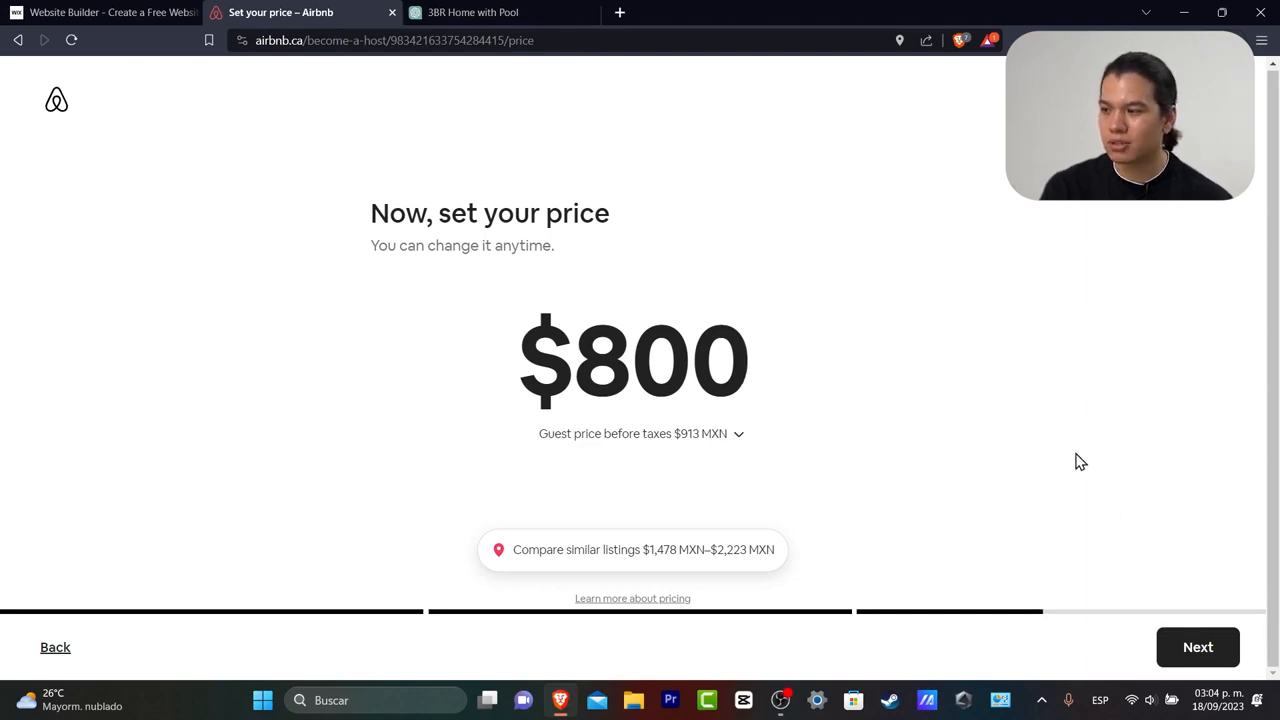
{"action": "left_click", "coordinate": [1208, 635]}
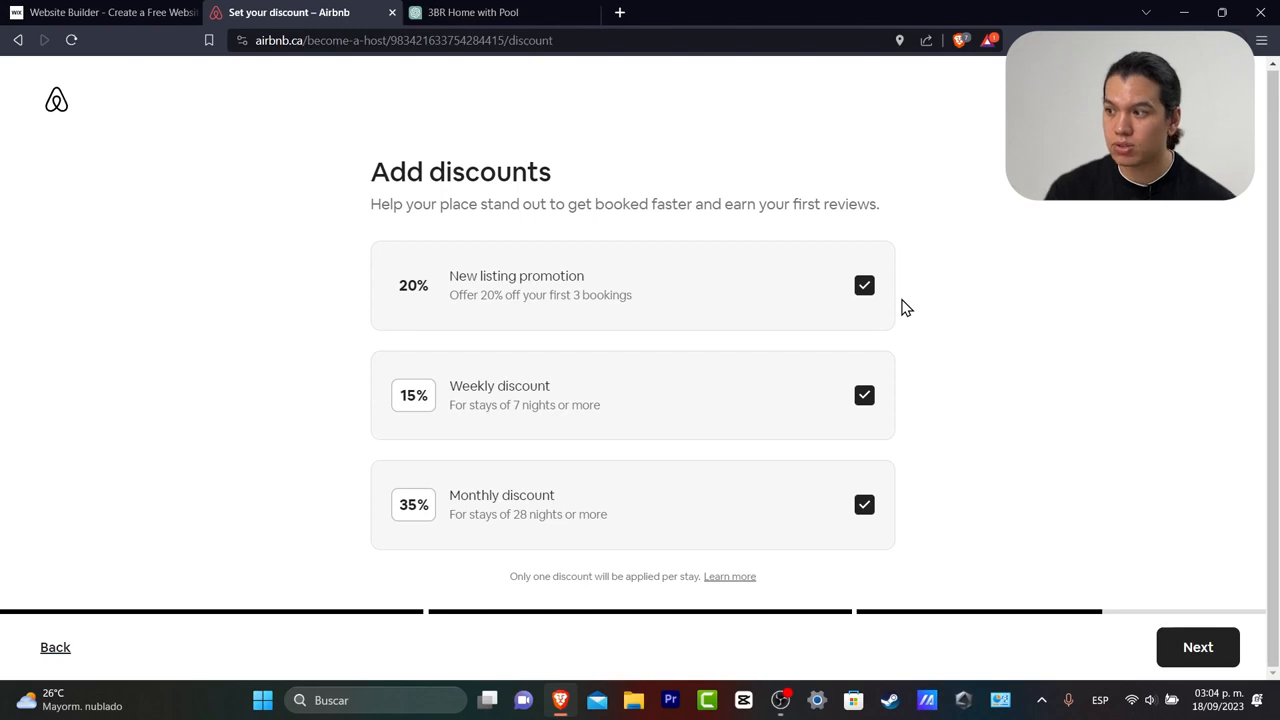
{"action": "left_click", "coordinate": [1235, 643]}
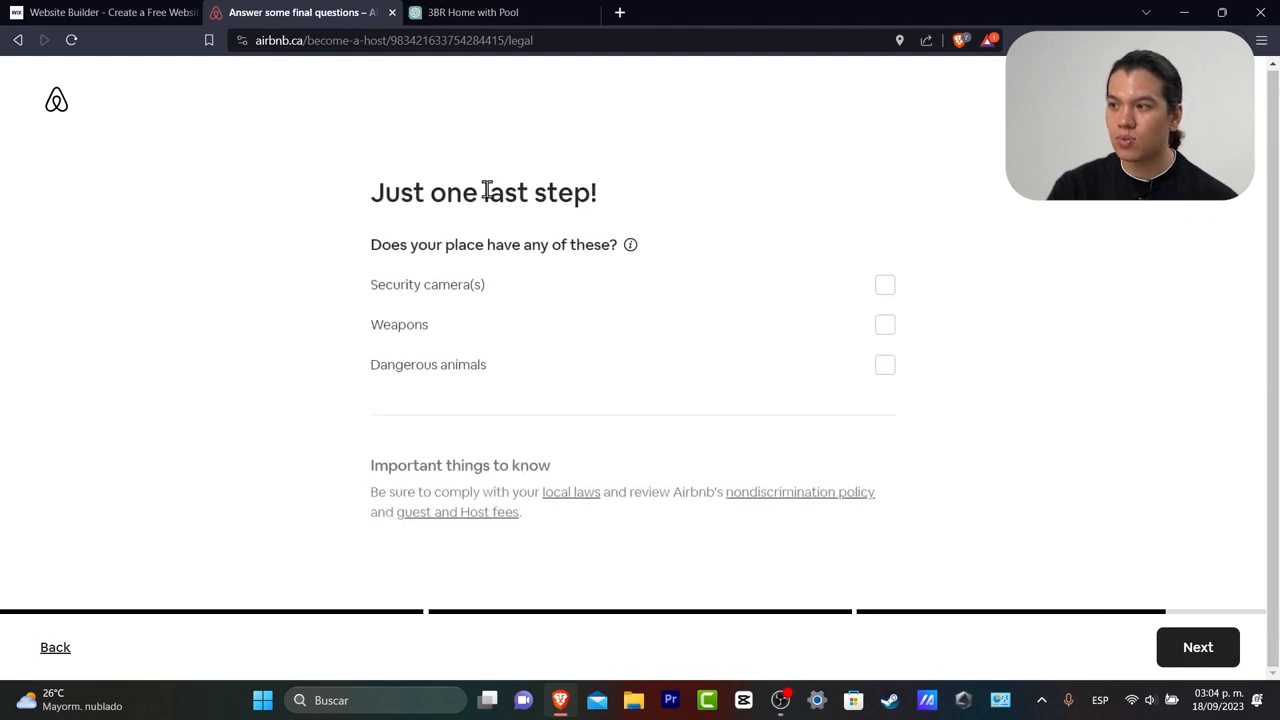
- Declare that the place has security cameras, and continue to the listing review
{"action": "left_click_drag", "start_coordinate": [488, 190], "coordinate": [615, 193]}
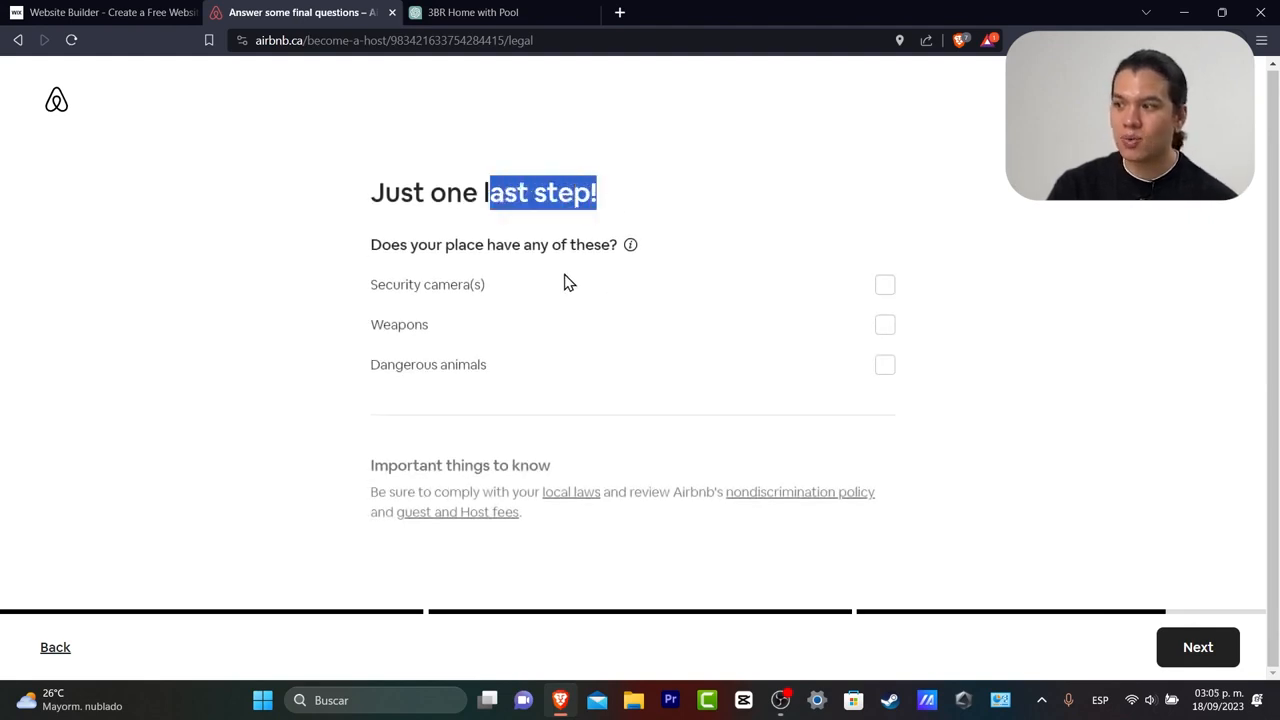
{"action": "left_click_drag", "start_coordinate": [457, 246], "coordinate": [636, 245]}
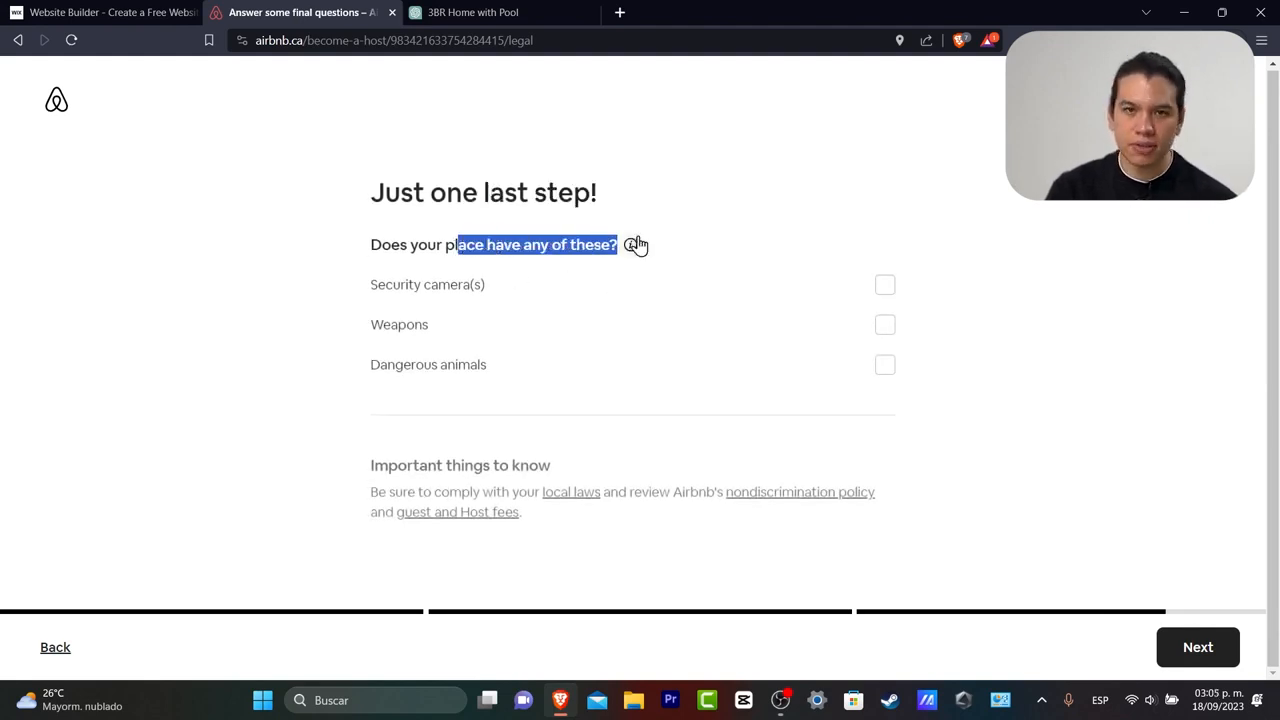
{"action": "left_click", "coordinate": [492, 303]}
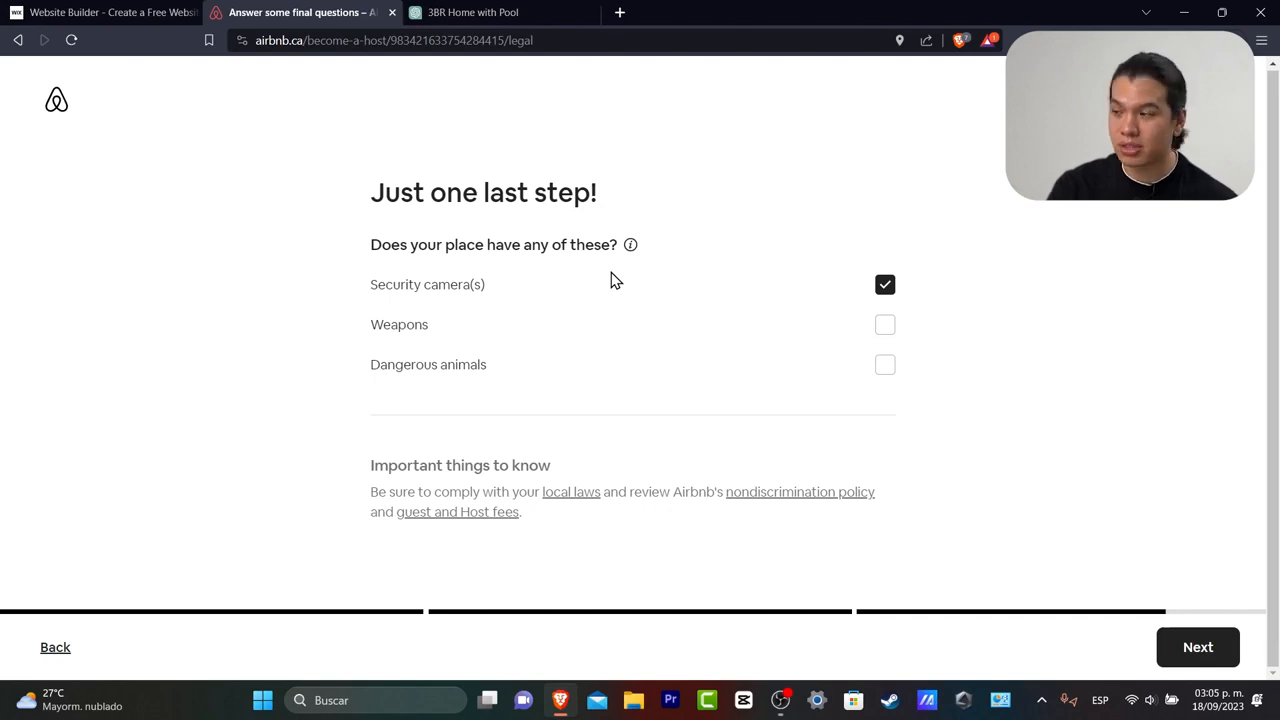
{"action": "left_click", "coordinate": [1162, 645]}
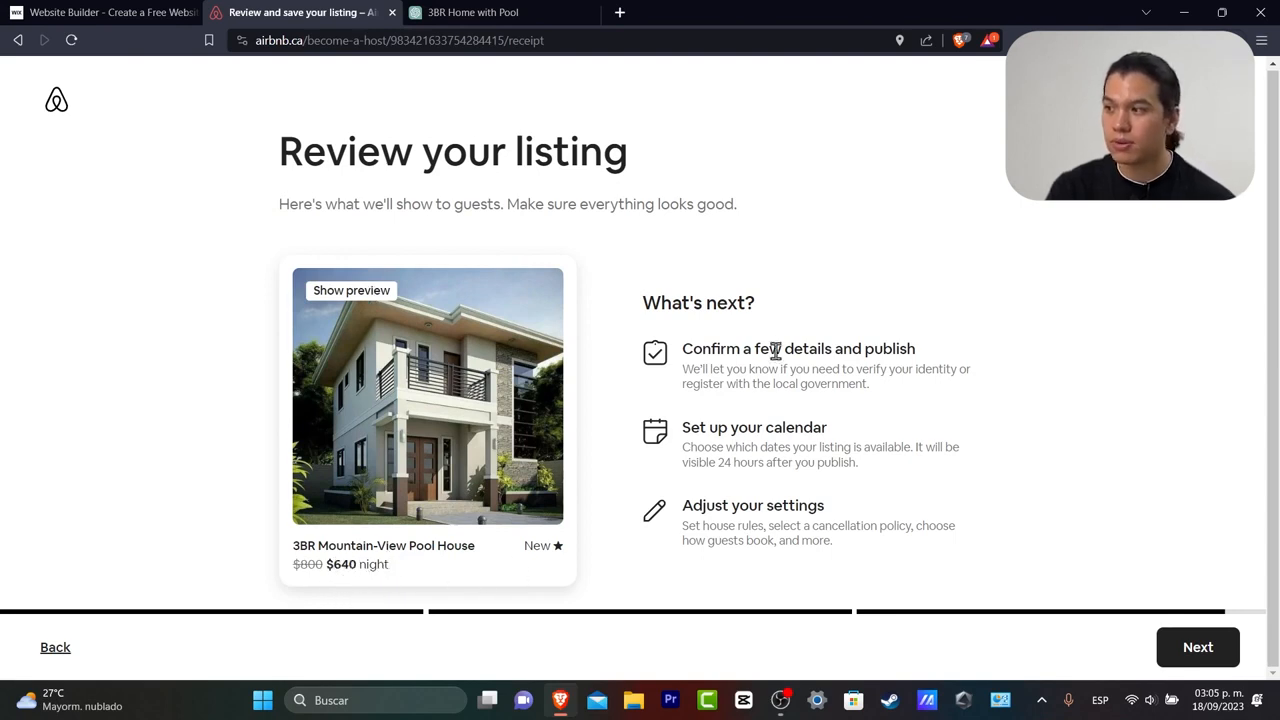
- Read the What's next items on publishing, setting up the calendar and adjusting settings
{"action": "scroll", "coordinate": [775, 352], "scroll_direction": "down", "scroll_amount": 1}
{"action": "left_click_drag", "start_coordinate": [720, 346], "coordinate": [940, 360]}
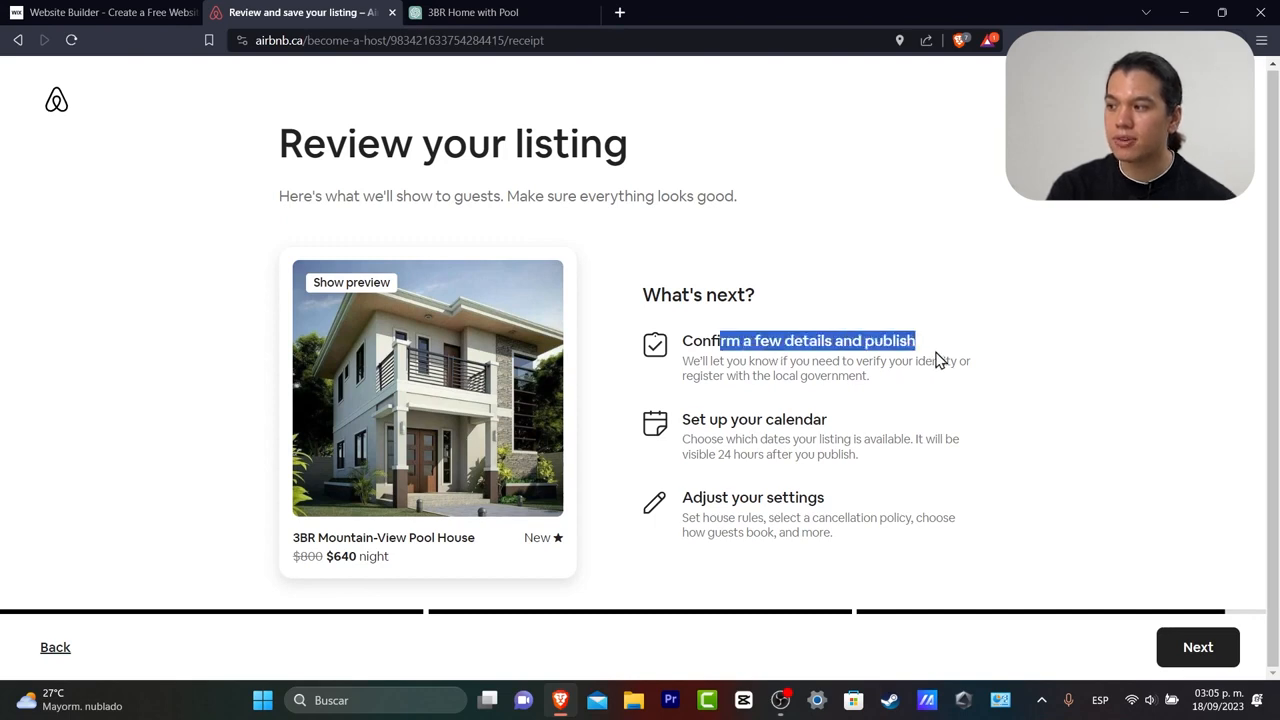
{"action": "left_click_drag", "start_coordinate": [690, 421], "coordinate": [848, 432]}
{"action": "left_click_drag", "start_coordinate": [749, 497], "coordinate": [855, 505]}
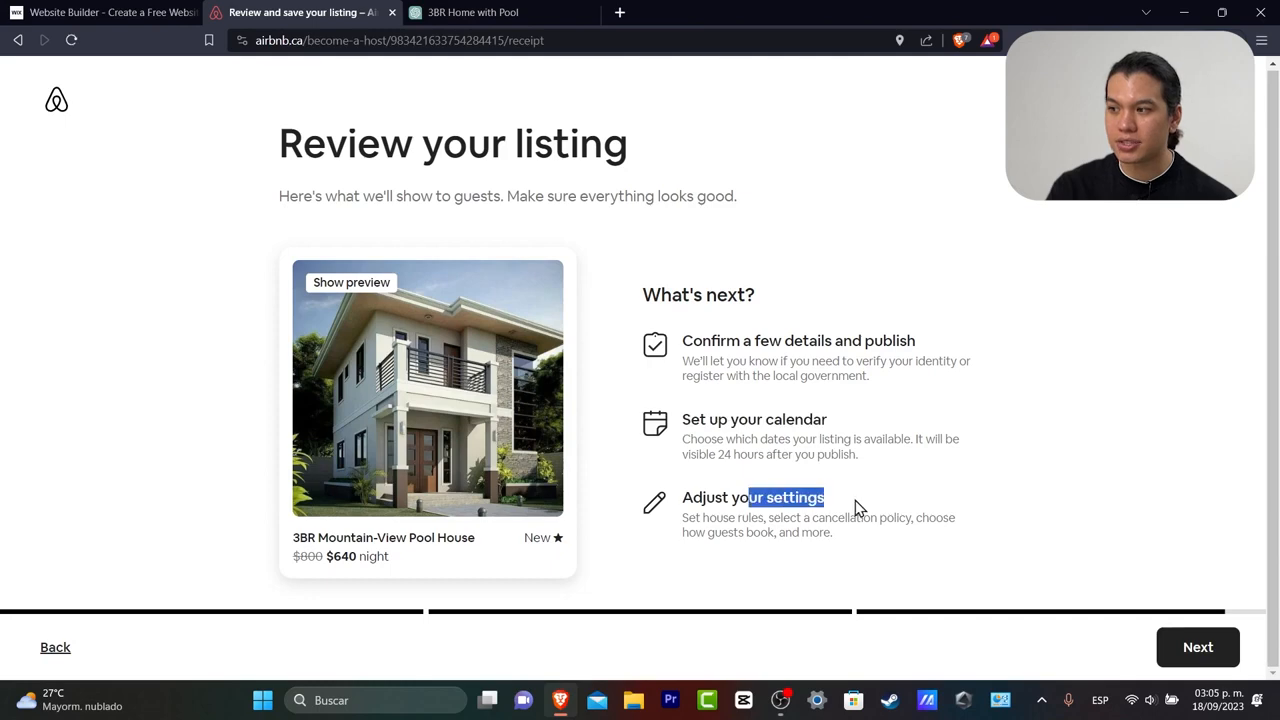
{"action": "left_click", "coordinate": [895, 497]}
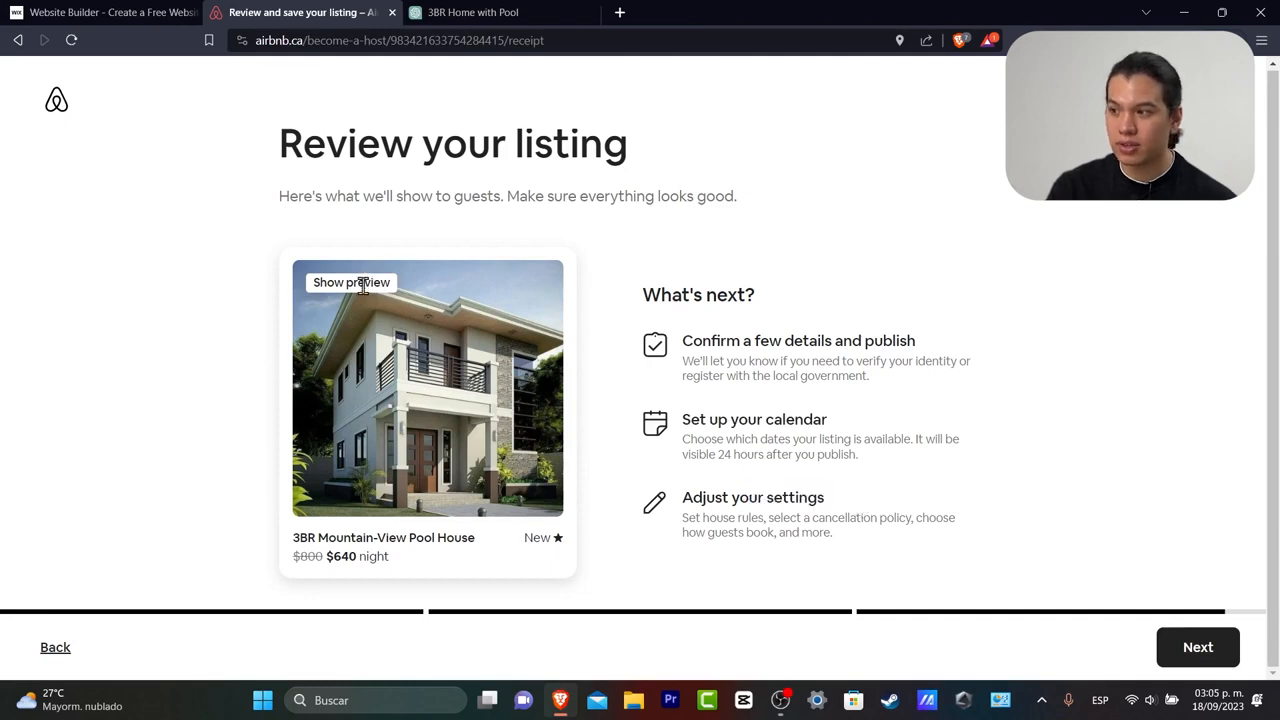
- Open the full listing preview, check its title, description, amenities and location, and close it
{"action": "left_click", "coordinate": [550, 559]}
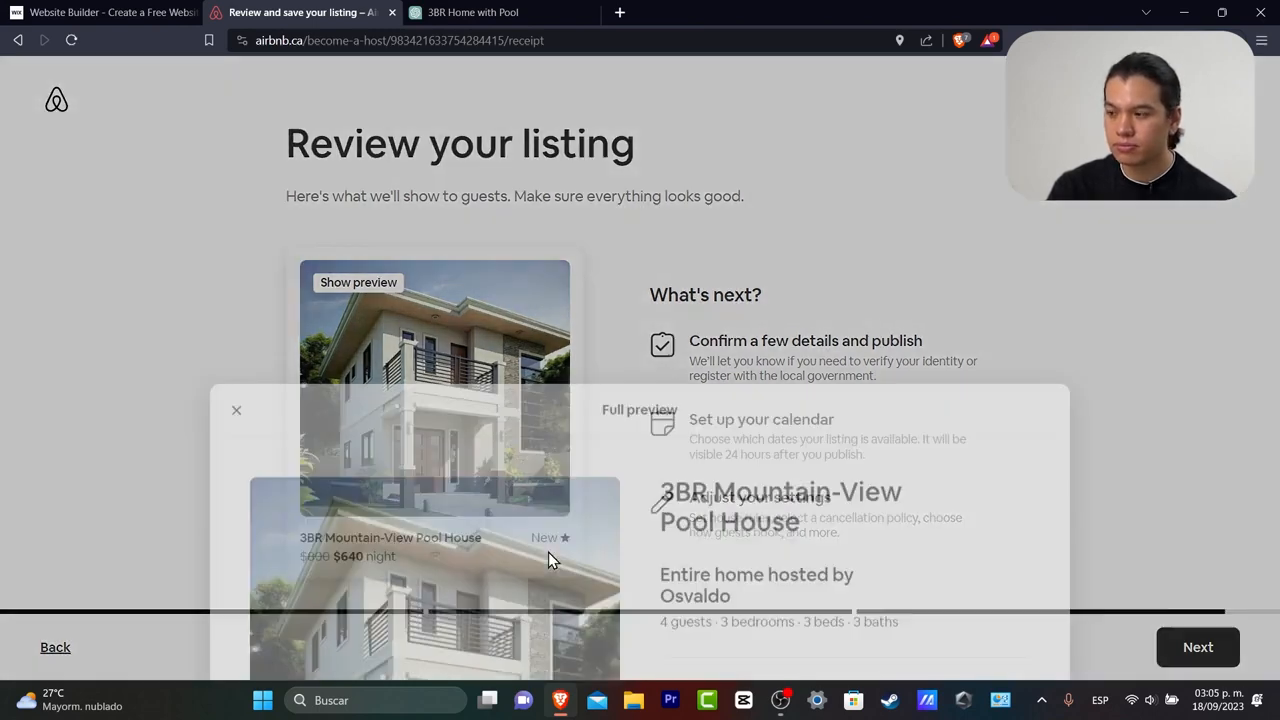
{"action": "scroll", "coordinate": [912, 405], "scroll_direction": "down", "scroll_amount": 3}
{"action": "scroll", "coordinate": [912, 405], "scroll_direction": "up", "scroll_amount": 2}
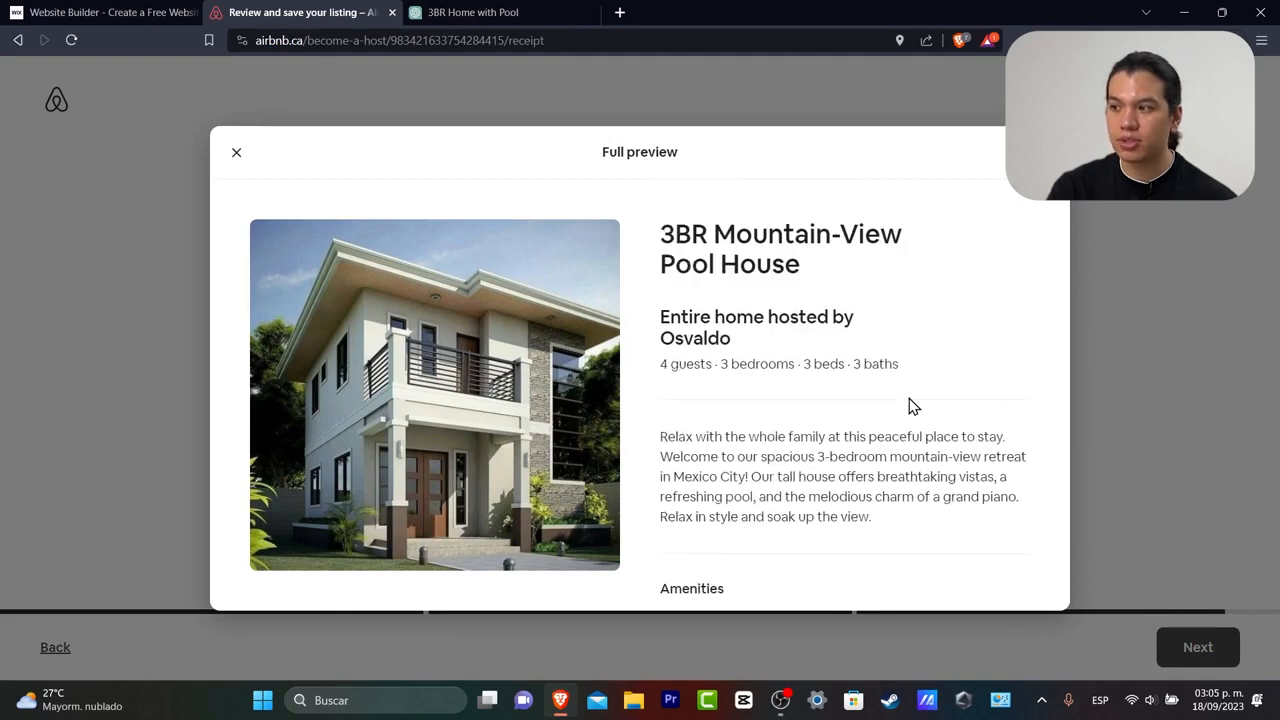
{"action": "scroll", "coordinate": [797, 451], "scroll_direction": "down", "scroll_amount": 5}
{"action": "scroll", "coordinate": [797, 453], "scroll_direction": "up", "scroll_amount": 5}
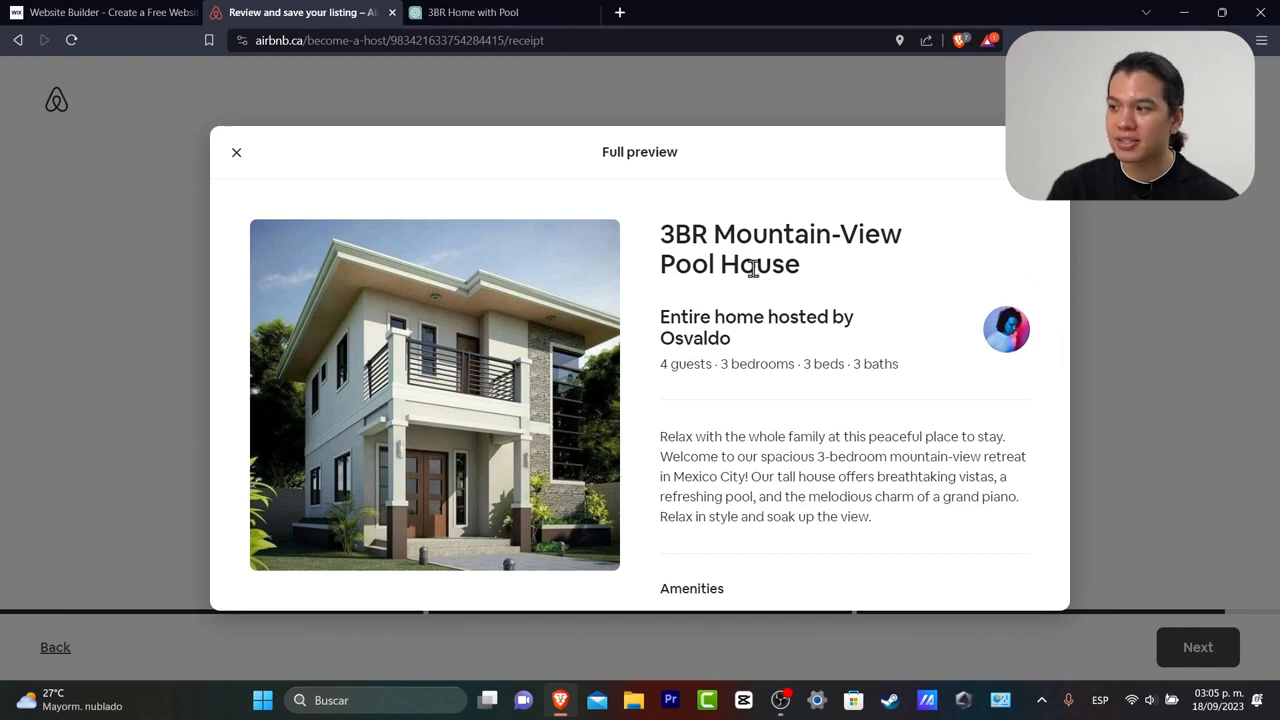
{"action": "scroll", "coordinate": [780, 443], "scroll_direction": "down", "scroll_amount": 2}
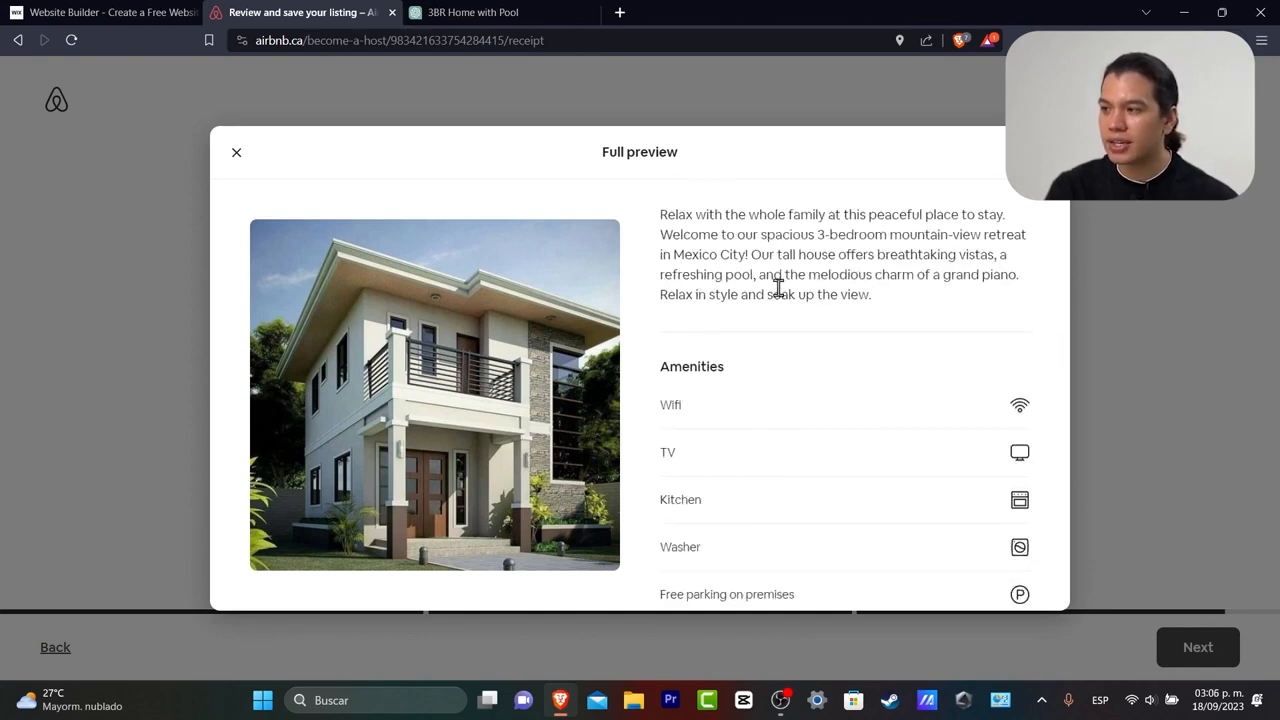
{"action": "scroll", "coordinate": [900, 331], "scroll_direction": "down", "scroll_amount": 2}
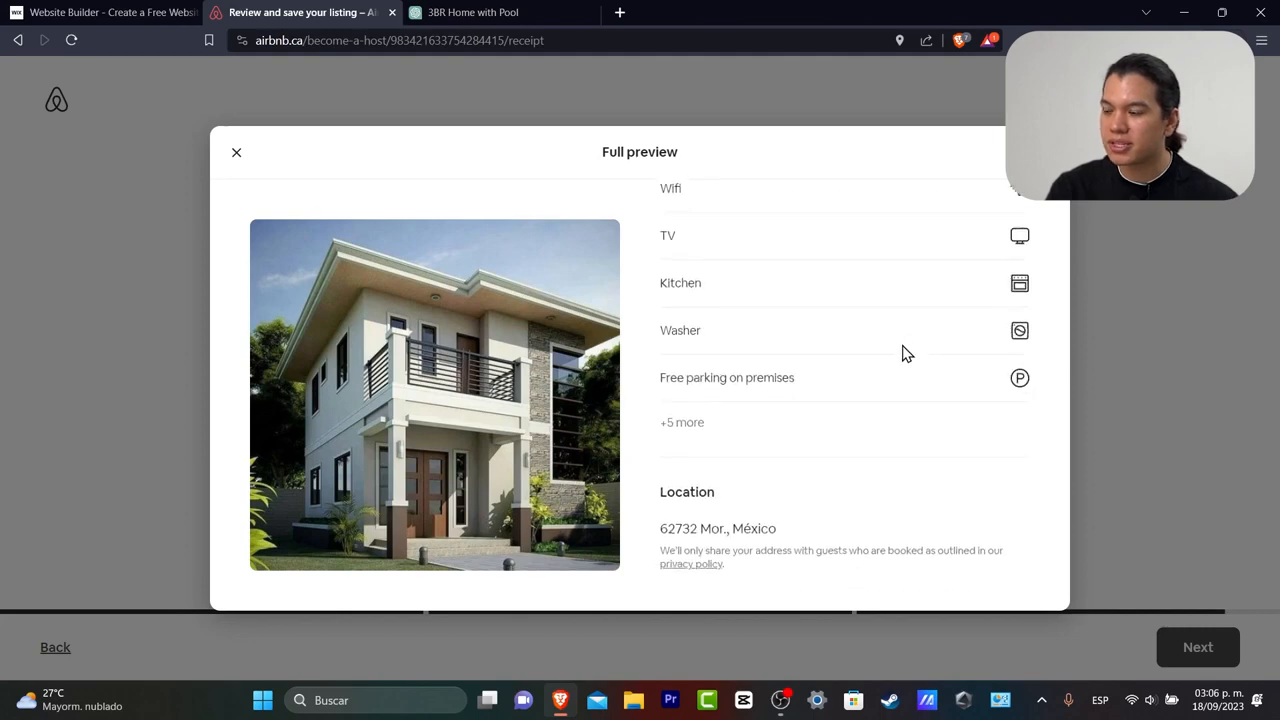
{"action": "left_click", "coordinate": [1171, 266]}
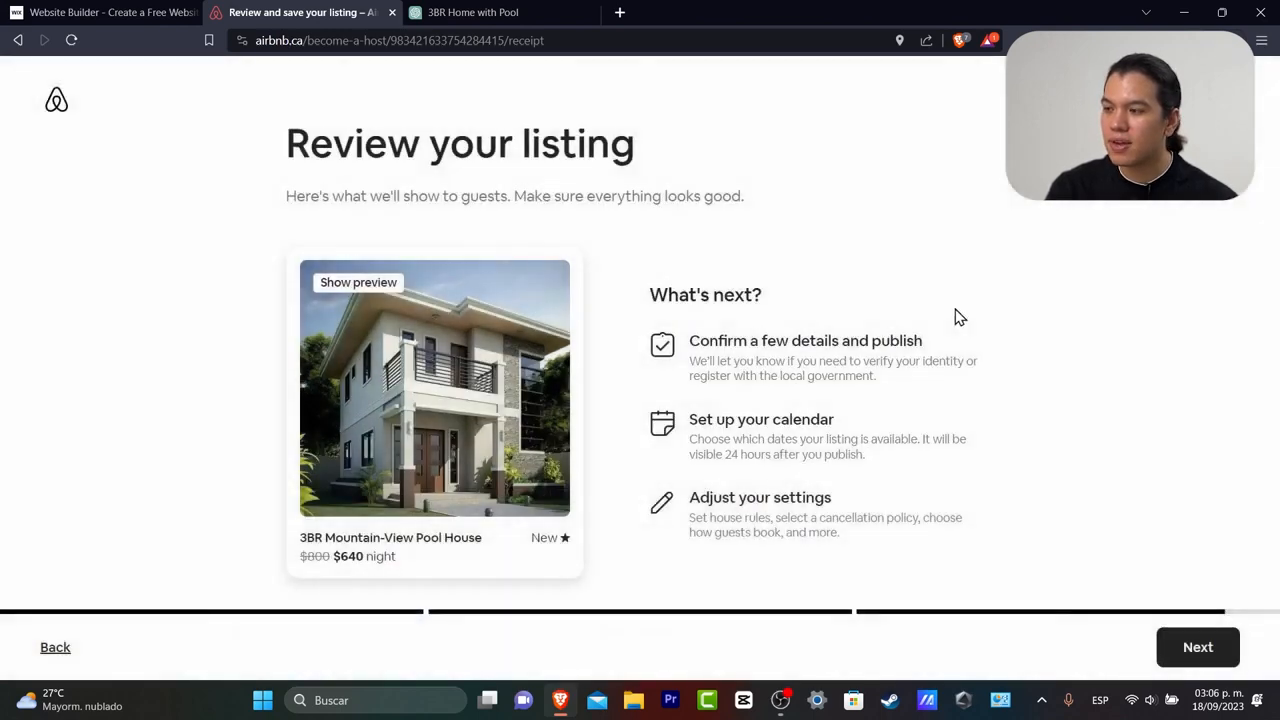
- Complete the listing review and proceed past the congratulations page to the host dashboard
{"action": "left_click", "coordinate": [1210, 662]}
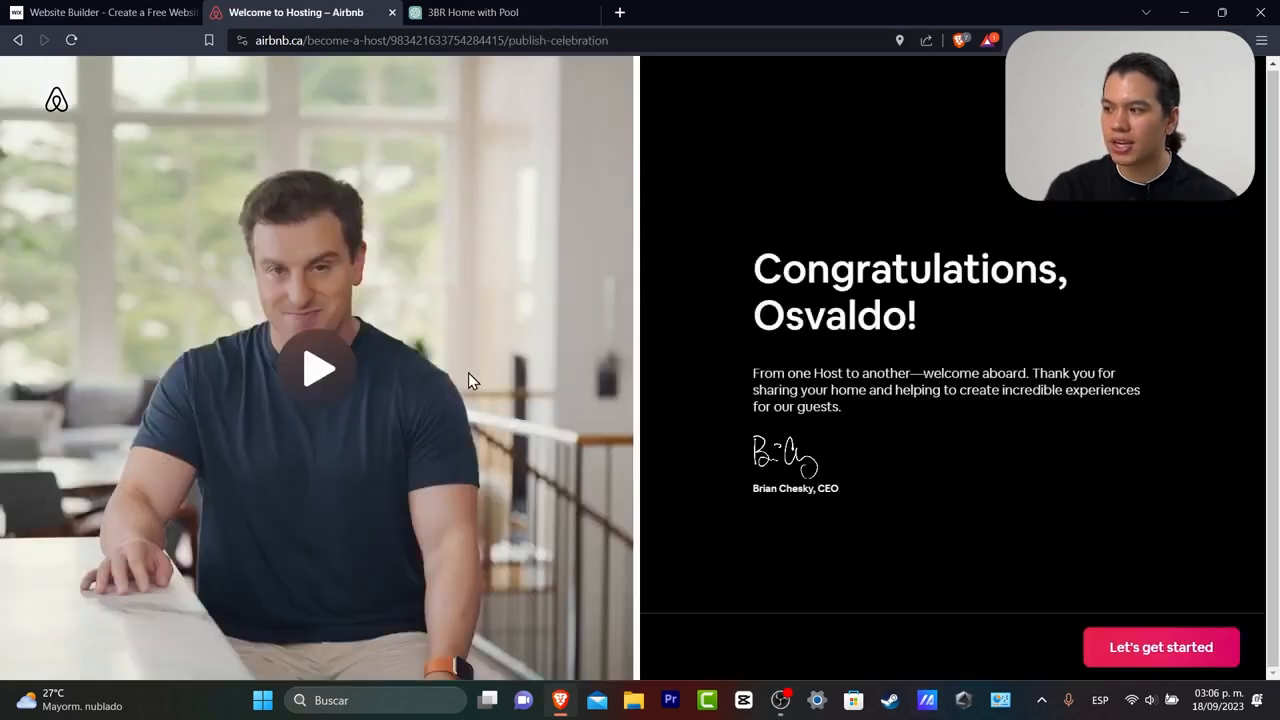
{"action": "left_click", "coordinate": [1190, 642]}
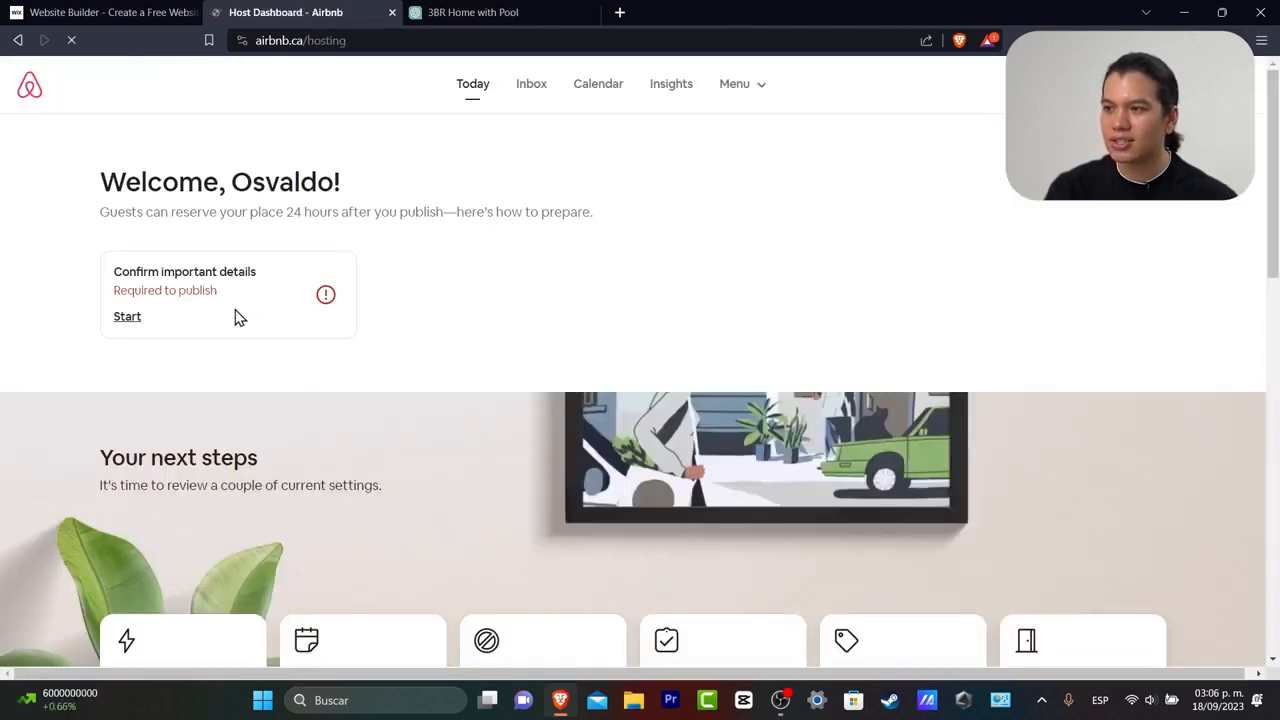
- Look over the suggested next steps on the dashboard and open the important details required to publish the listing
{"action": "scroll", "coordinate": [791, 288], "scroll_direction": "down", "scroll_amount": 5}
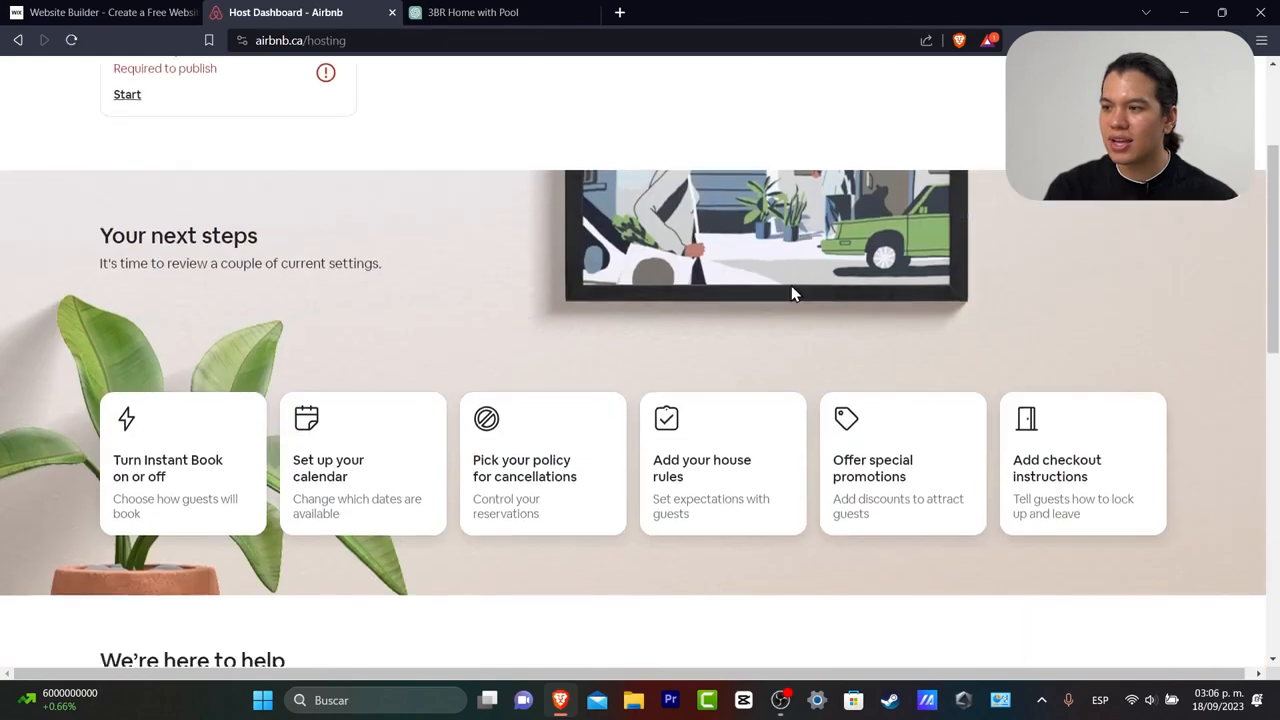
{"action": "scroll", "coordinate": [791, 290], "scroll_direction": "up", "scroll_amount": 5}
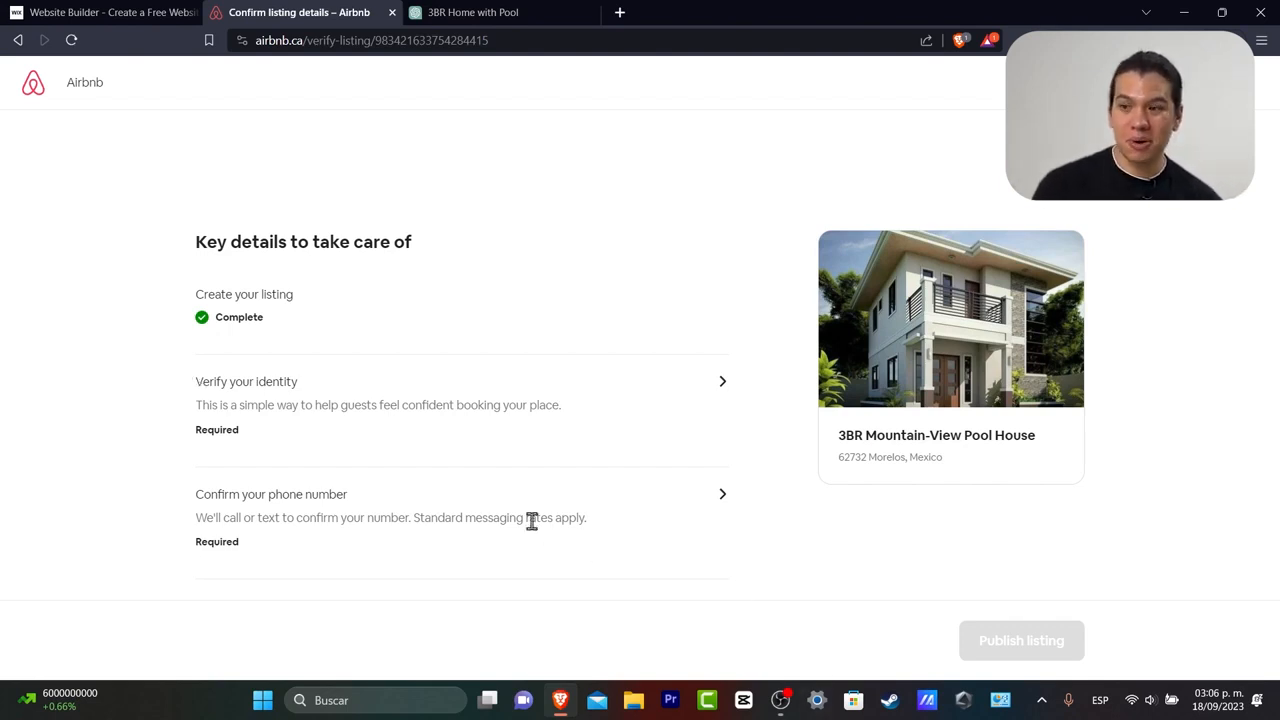
{"action": "left_click_drag", "start_coordinate": [531, 520], "coordinate": [557, 517]}
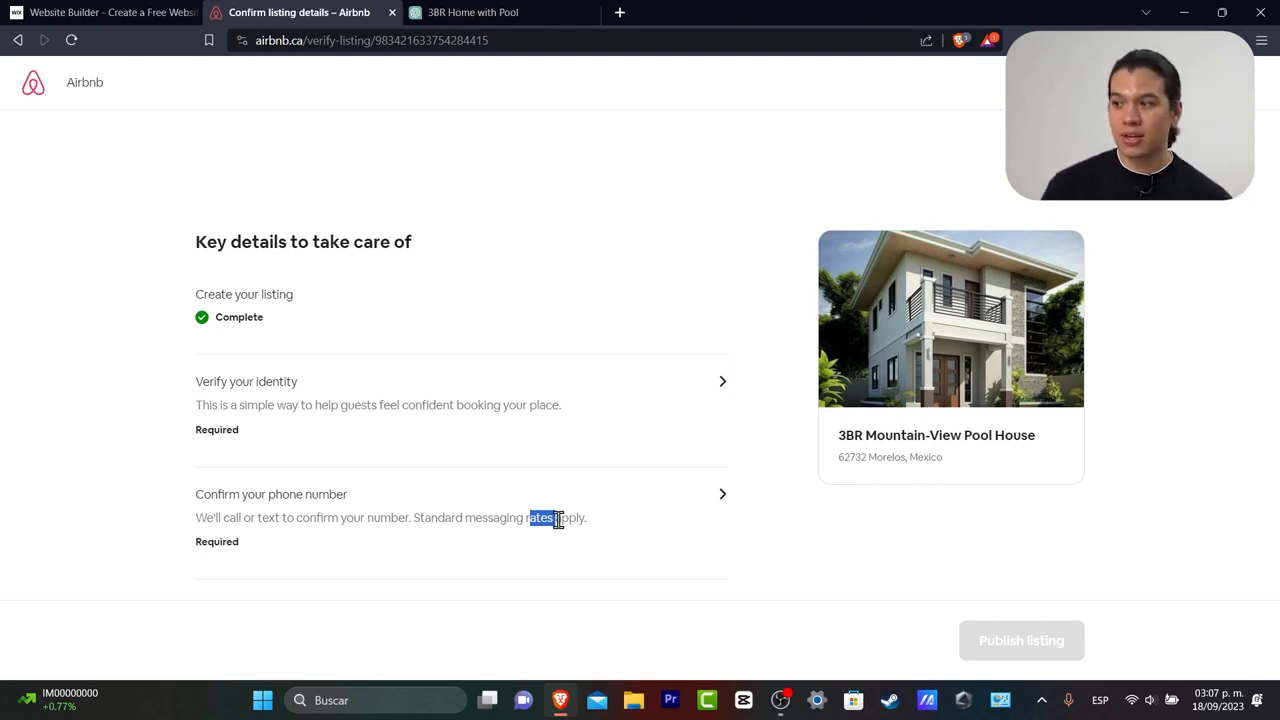
{"action": "left_click", "coordinate": [727, 398]}
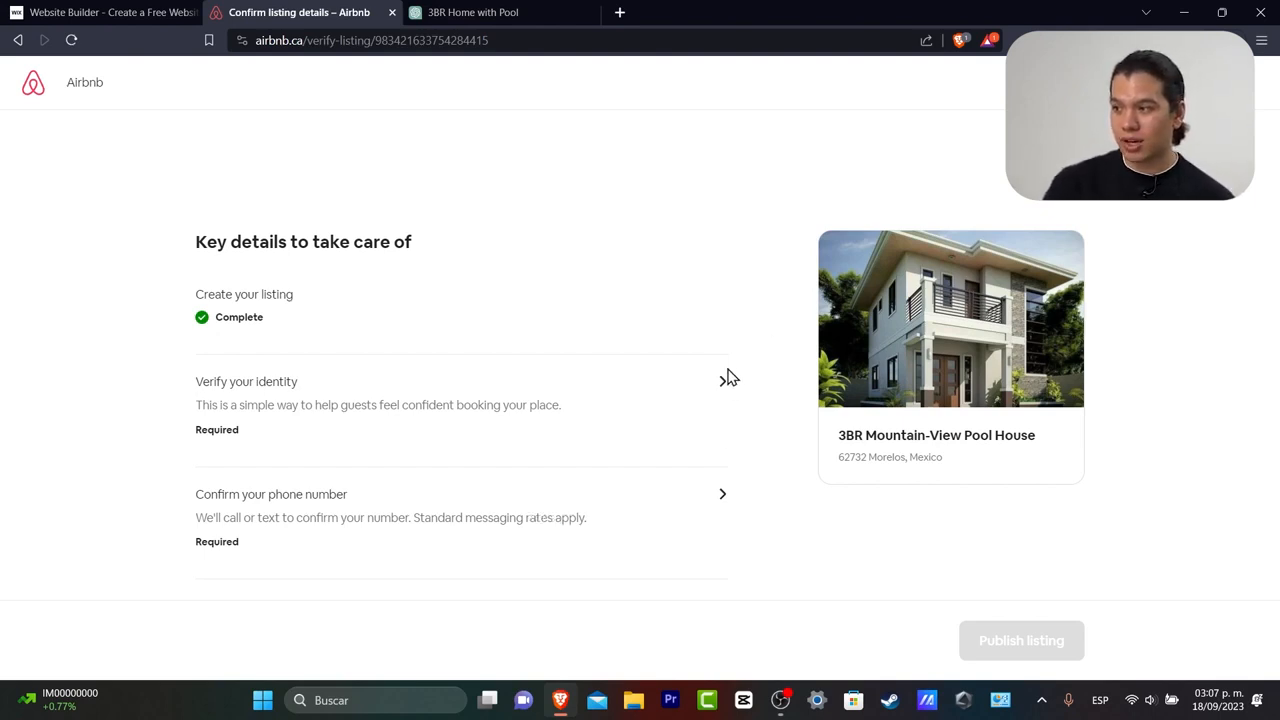
- Start the identity verification and choose to upload an existing photo of the government ID
{"action": "left_click", "coordinate": [727, 387]}
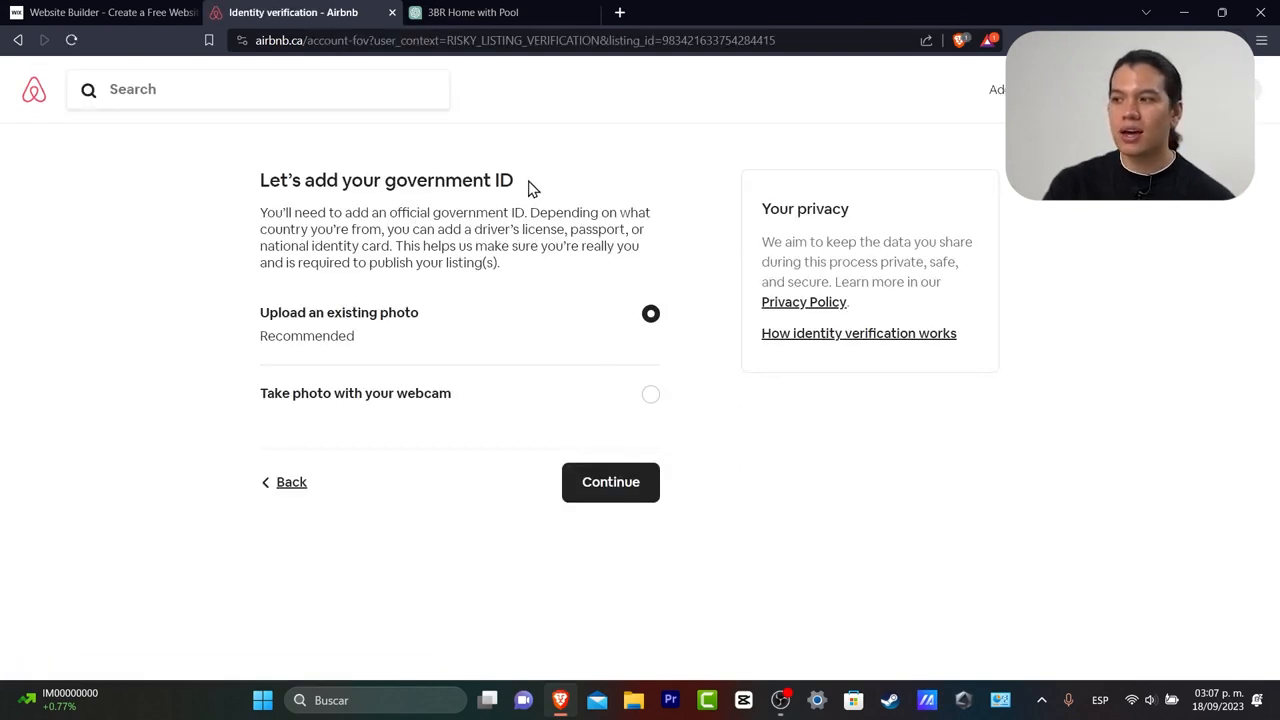
{"action": "left_click_drag", "start_coordinate": [528, 186], "coordinate": [467, 168]}
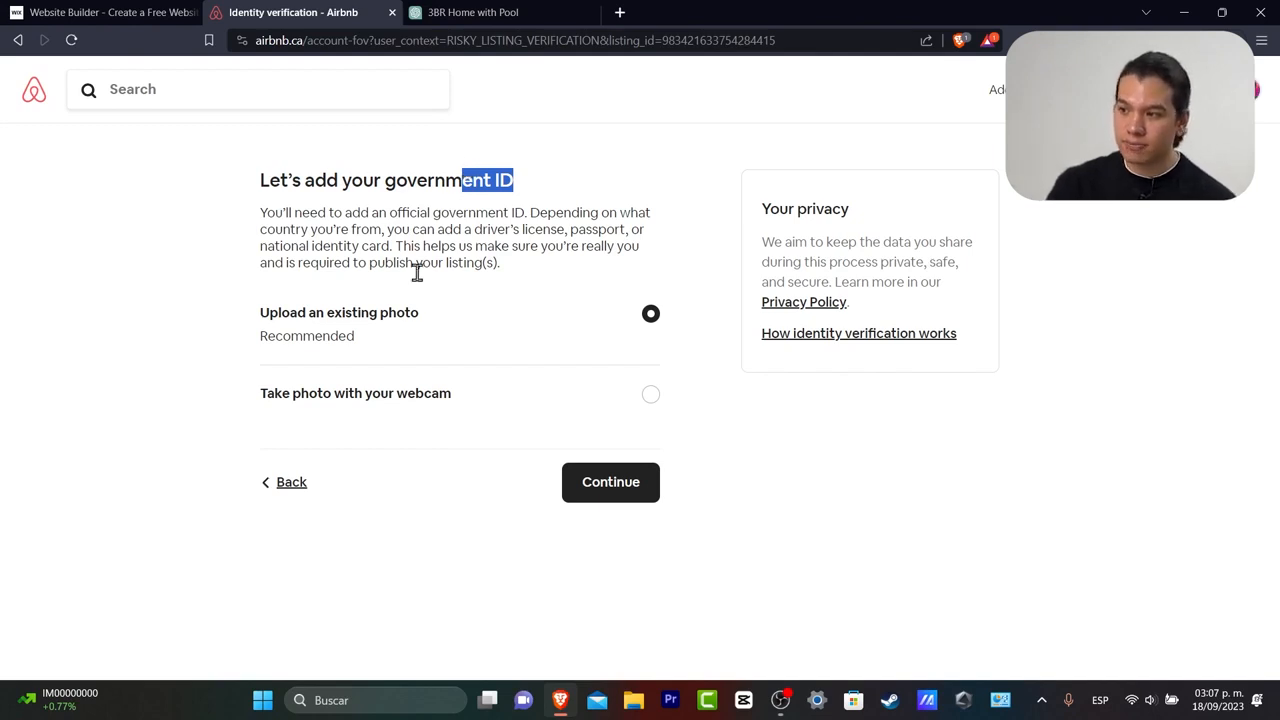
{"action": "left_click", "coordinate": [389, 397]}
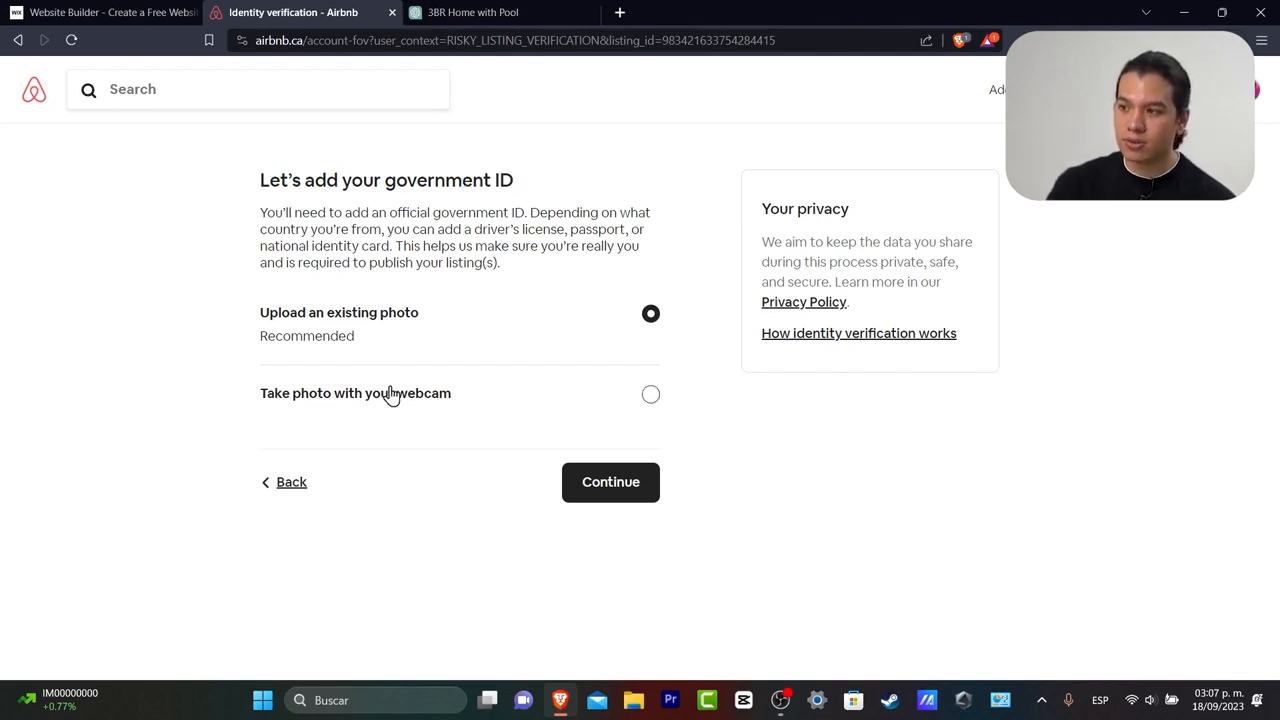
{"action": "left_click", "coordinate": [490, 318]}
{"action": "left_click", "coordinate": [622, 481]}
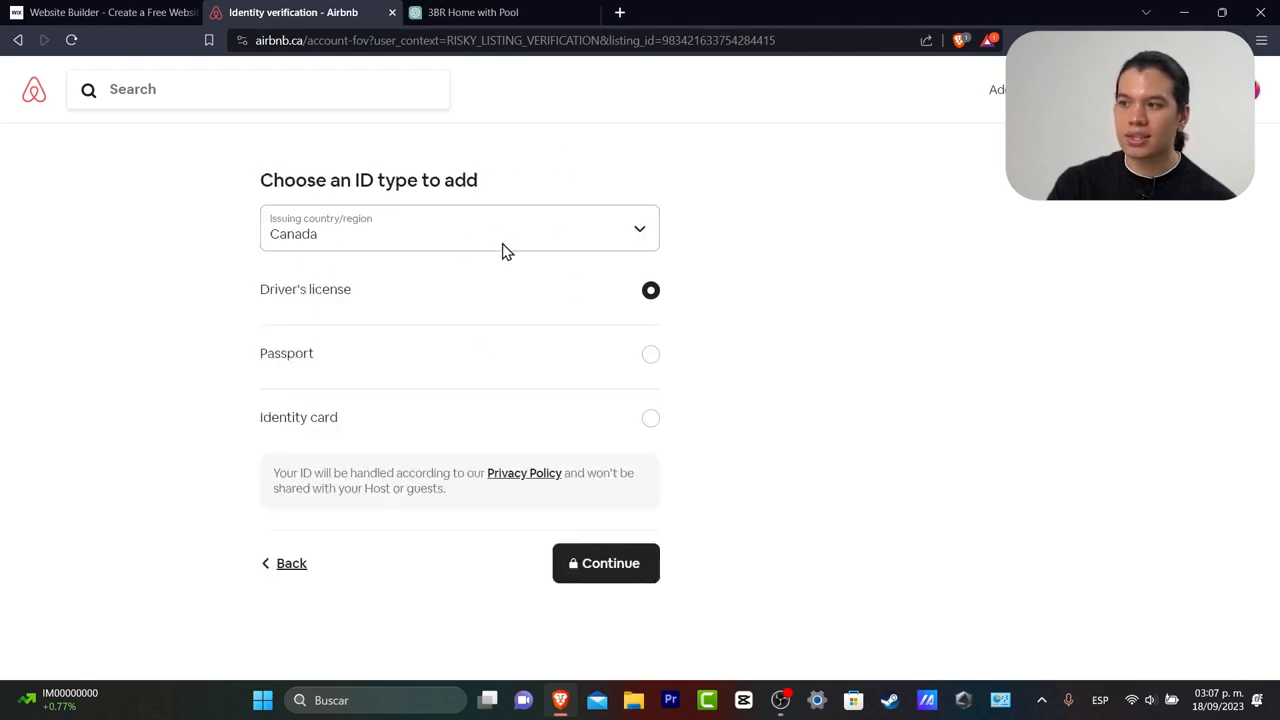
- Continue with Canada as the issuing country and driver's license as the ID type, and go back to the key details page
{"action": "left_click", "coordinate": [392, 250]}
{"action": "left_click", "coordinate": [391, 249]}
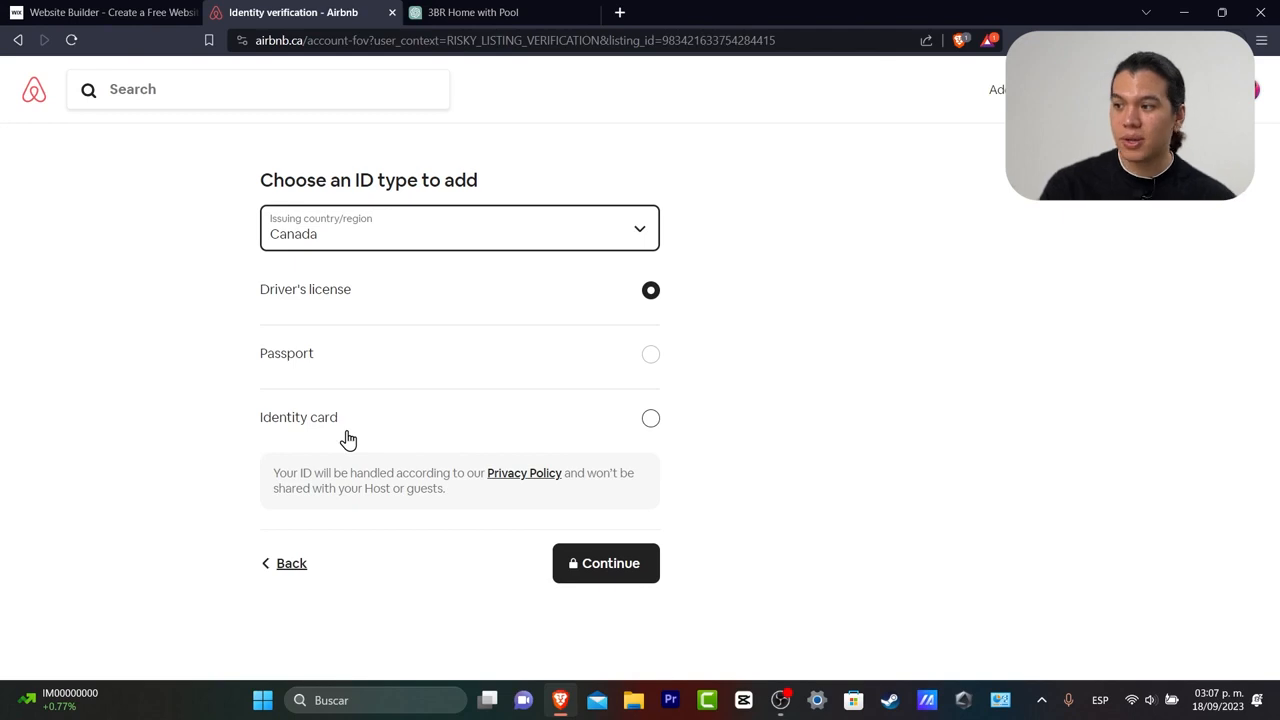
{"action": "left_click", "coordinate": [583, 563]}
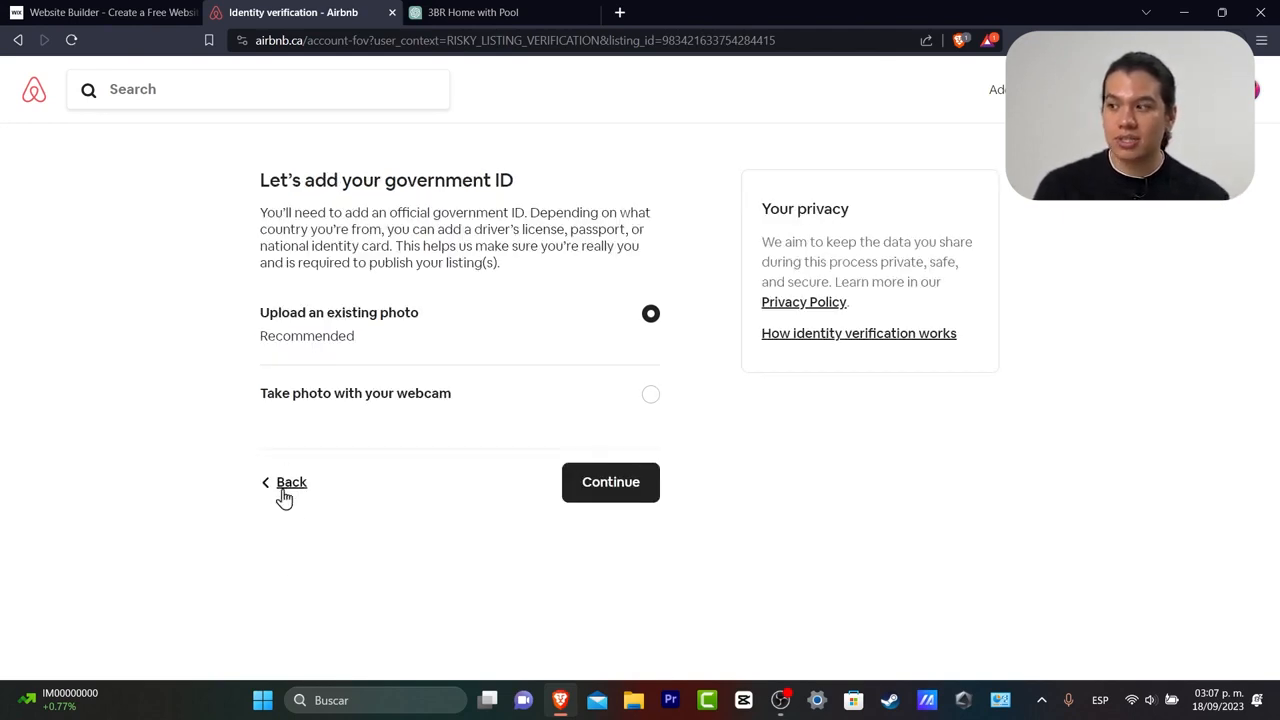
{"action": "left_click", "coordinate": [284, 494]}
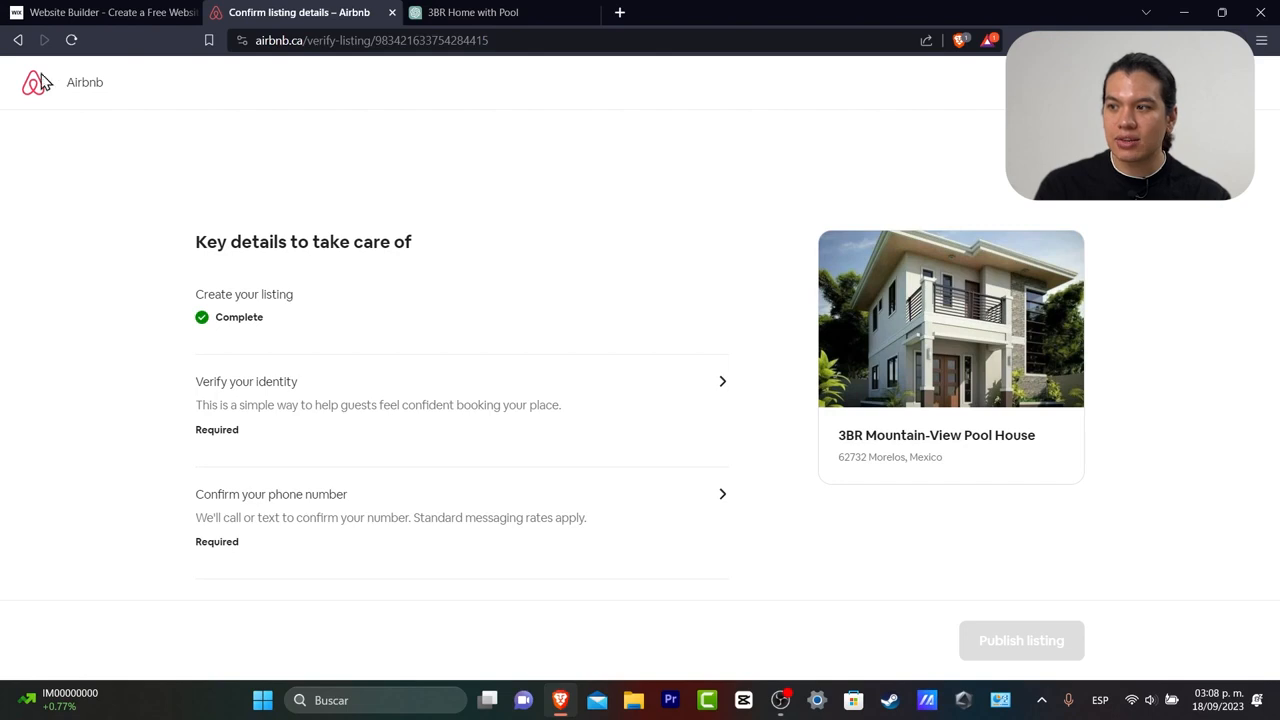
- Return to the identity verification page and reopen the unfinished 3BR Mountain-View Pool House listing from there
{"action": "left_click", "coordinate": [17, 40]}
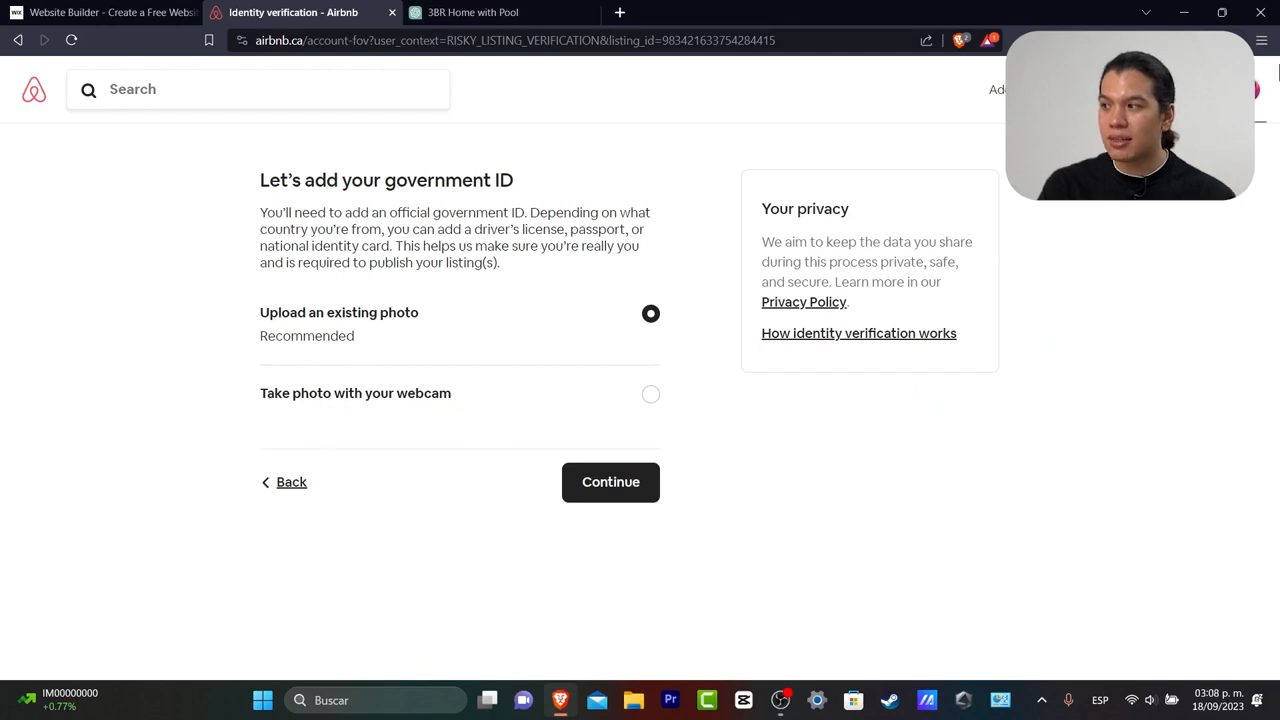
{"action": "left_click", "coordinate": [1250, 90]}
{"action": "left_click", "coordinate": [1000, 89]}
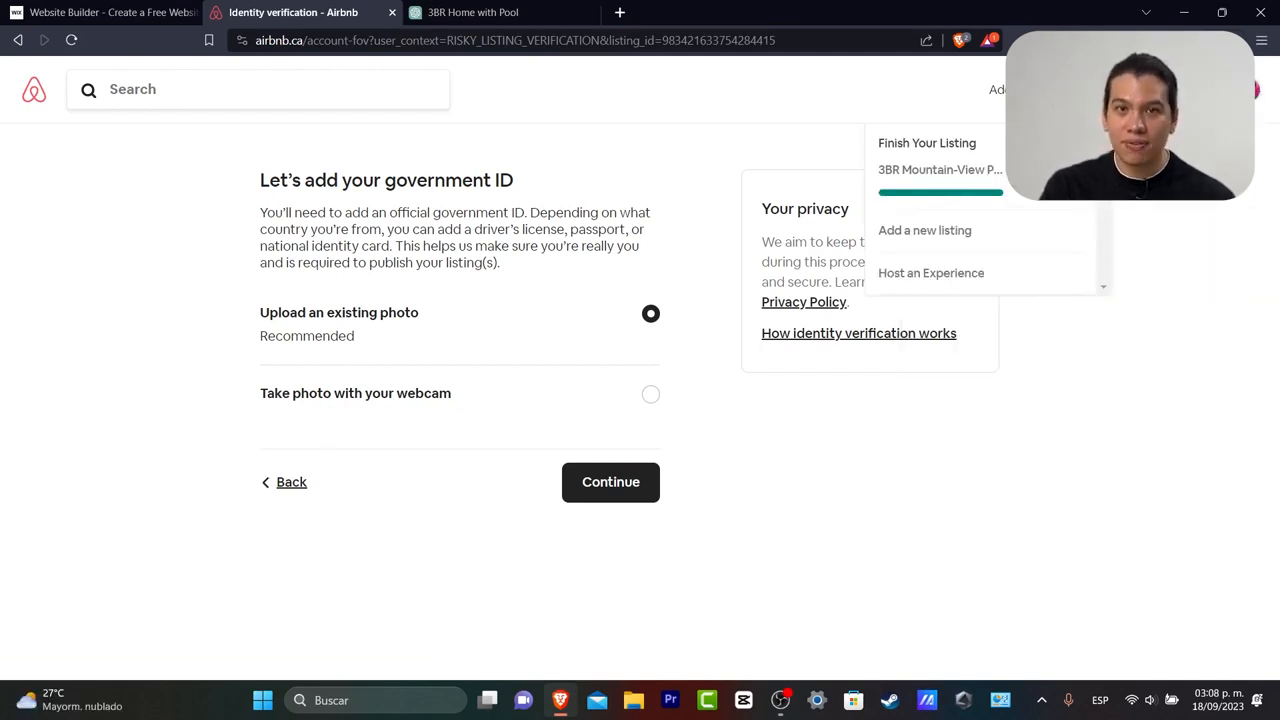
{"action": "left_click", "coordinate": [1000, 175]}
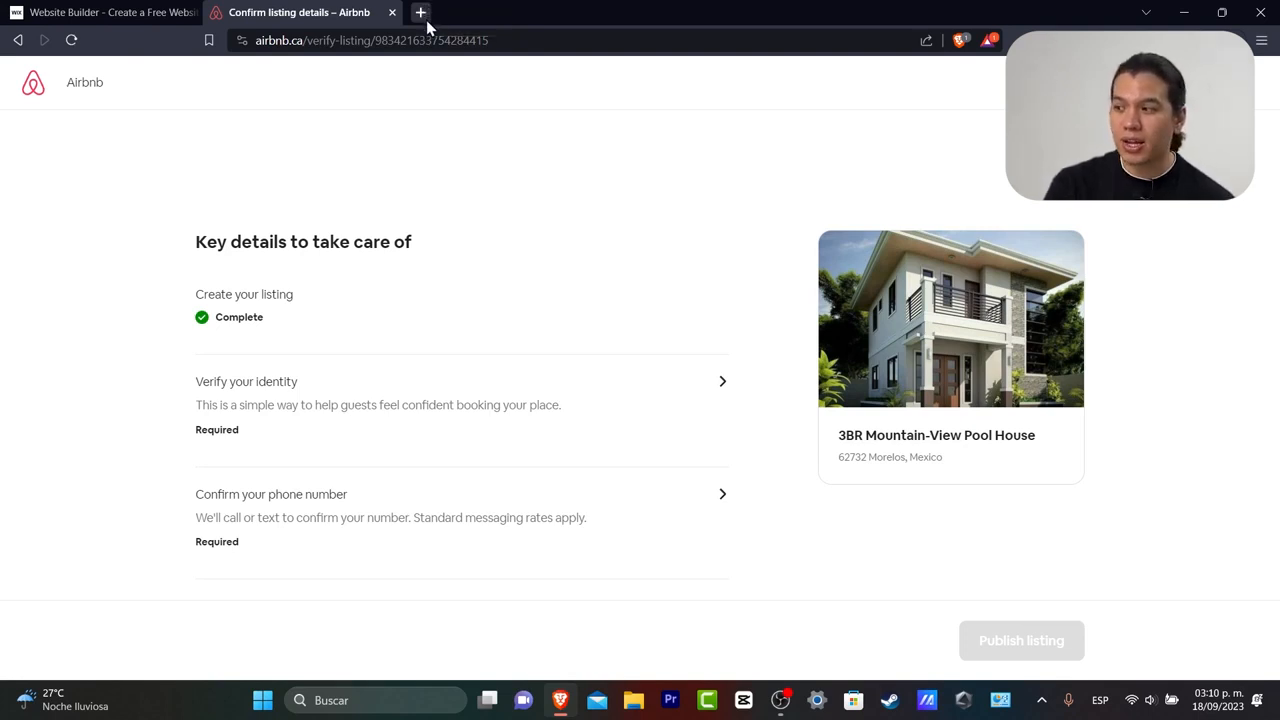
- Search the web in a new browser tab for "airbnb payment providers"
{"action": "left_click", "coordinate": [426, 21]}
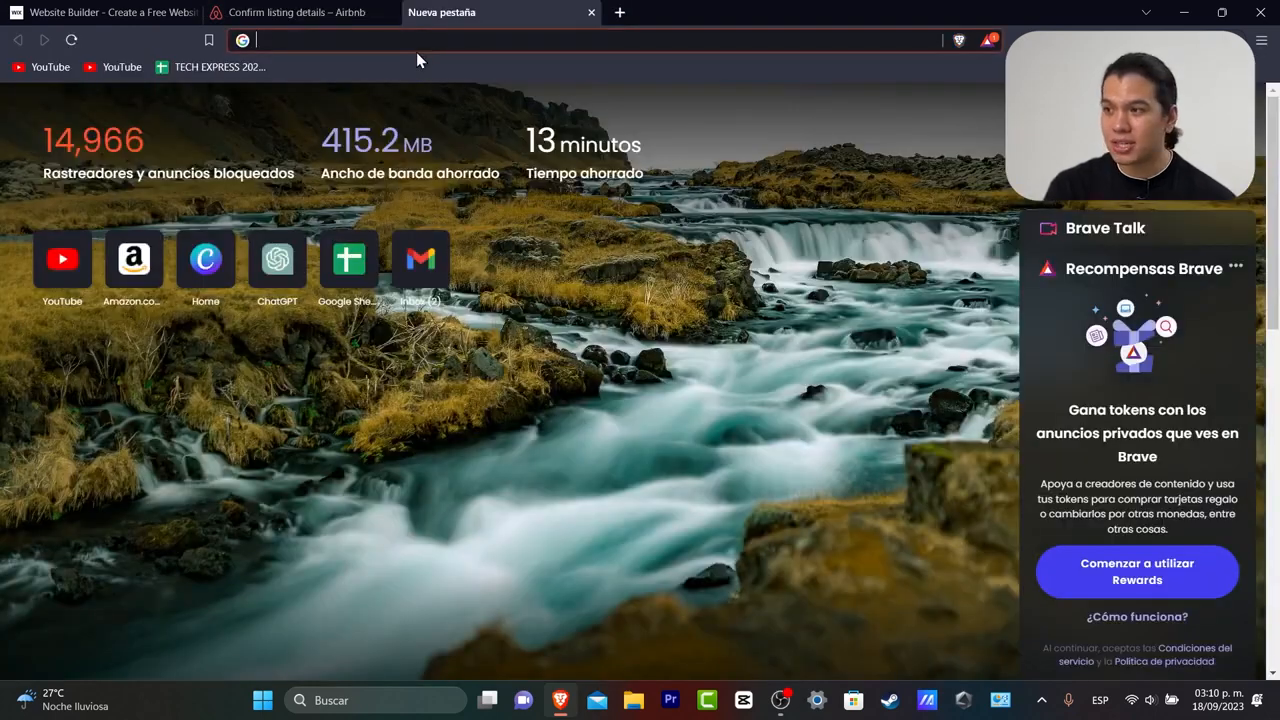
{"action": "type", "text": "airbnb "}
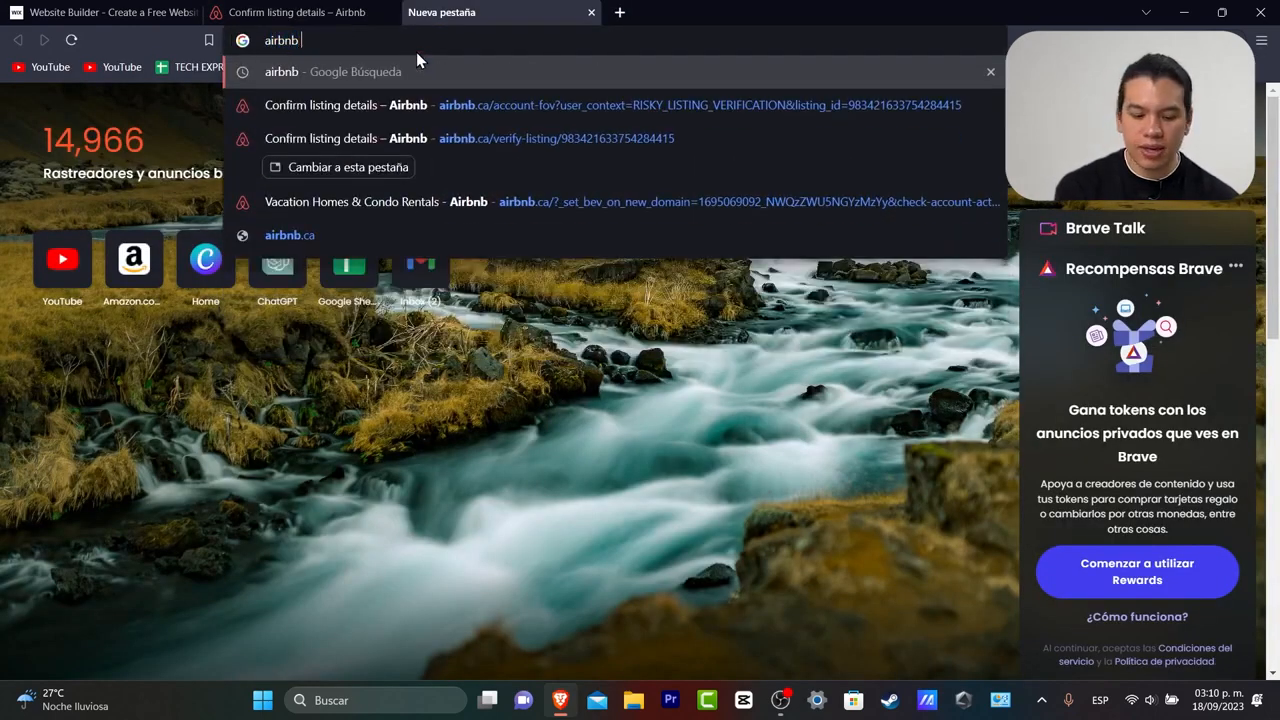
{"action": "type", "text": "payment providers"}
{"action": "key", "text": "Return"}
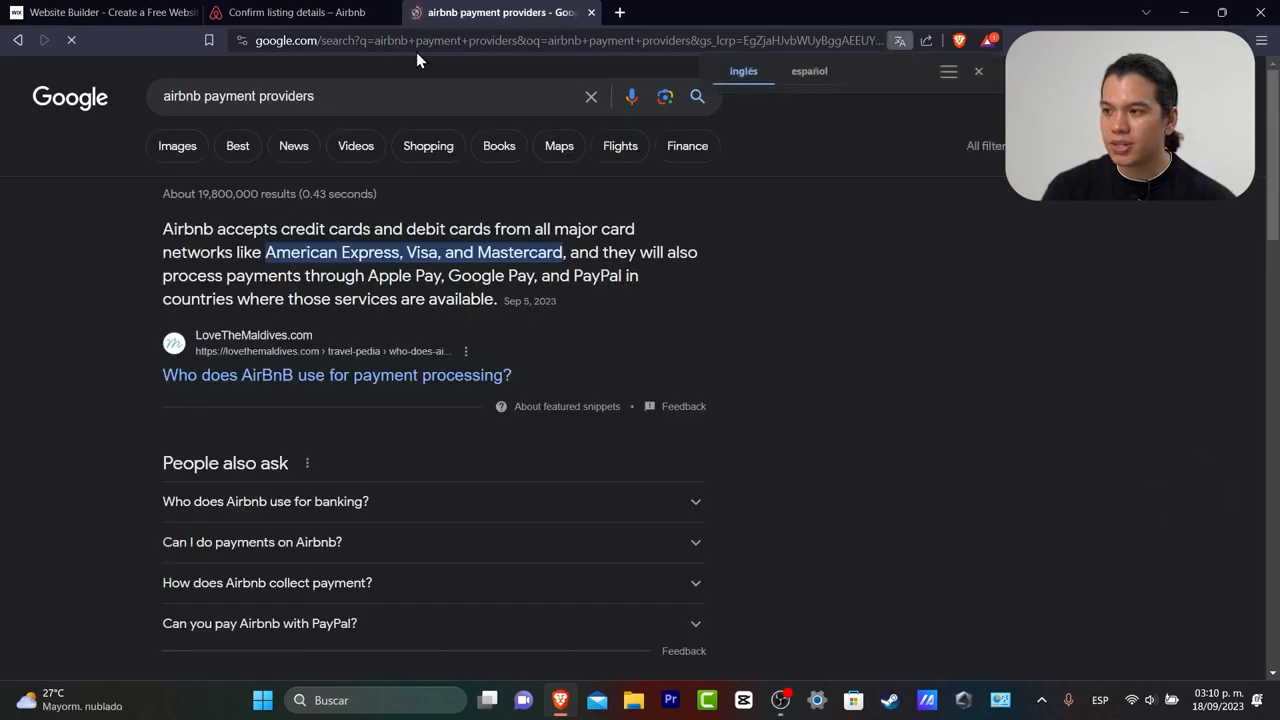
- Look through the search results and open Airbnb's help article on Payment Services Directive 2 and Third Party Providers
{"action": "scroll", "coordinate": [640, 400], "scroll_direction": "down", "scroll_amount": 10}
{"action": "key", "text": "ctrl+a"}
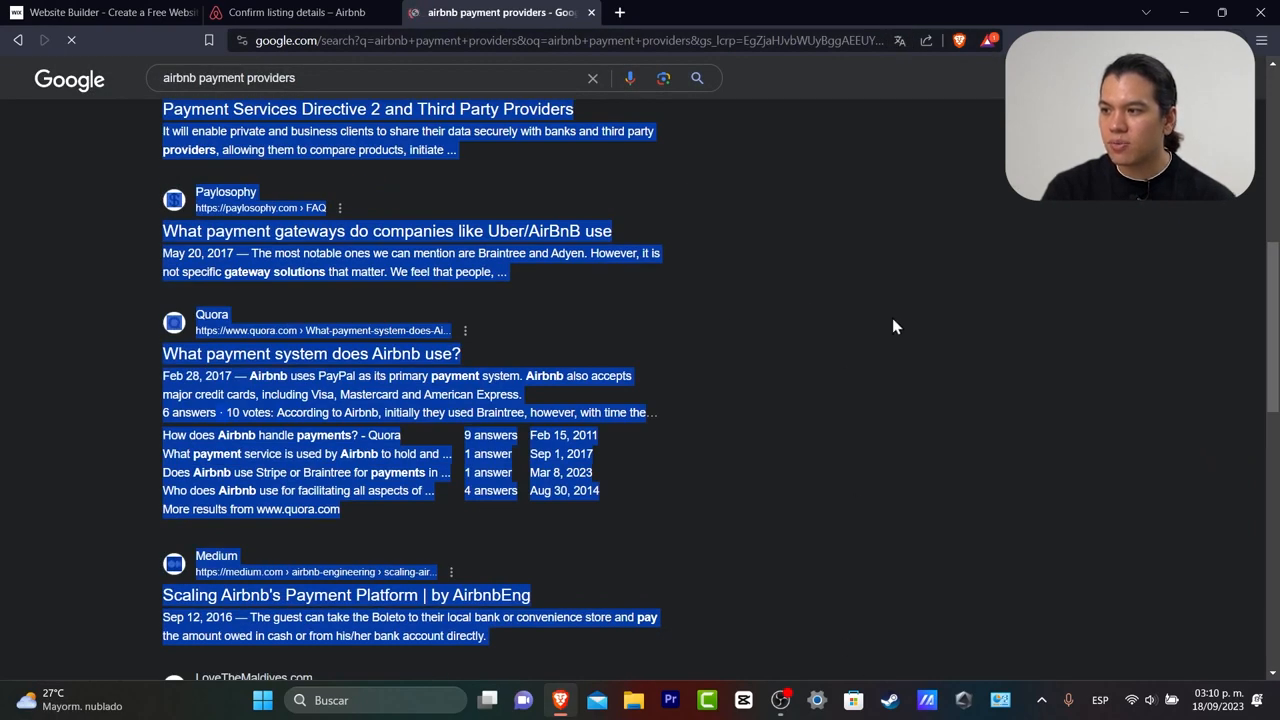
{"action": "left_click", "coordinate": [766, 366]}
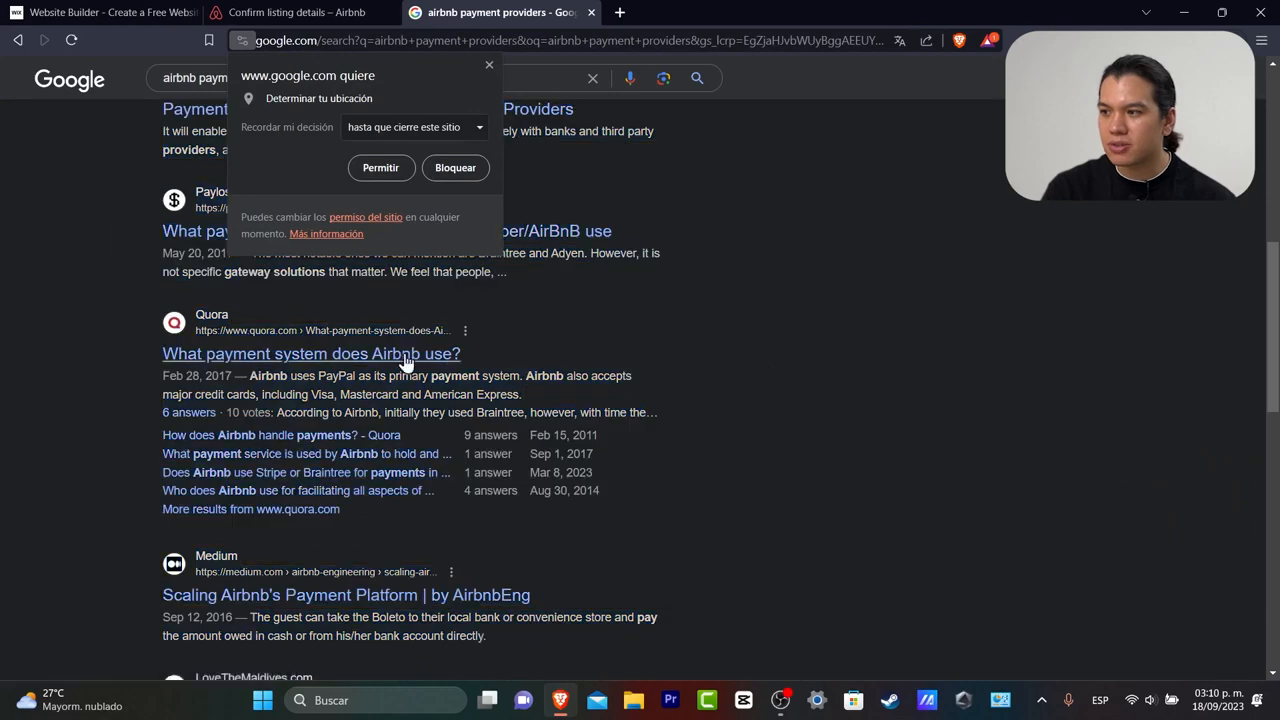
{"action": "scroll", "coordinate": [820, 357], "scroll_direction": "up", "scroll_amount": 2}
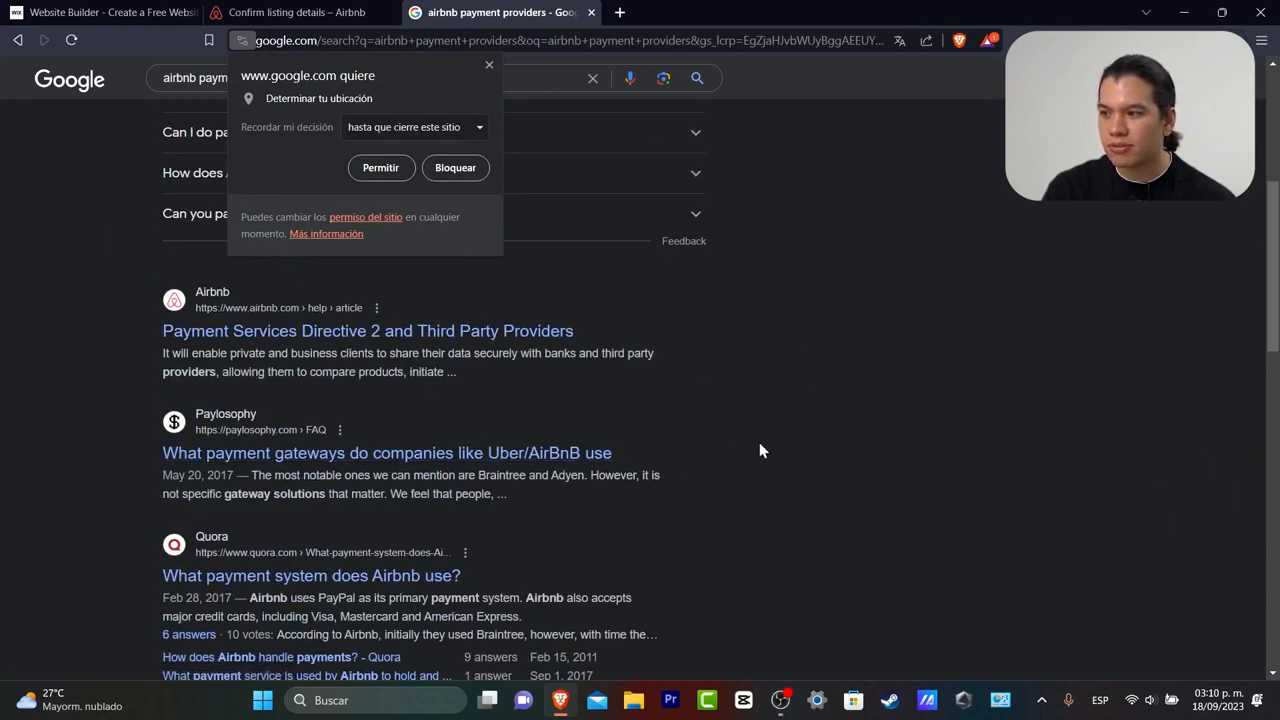
{"action": "left_click", "coordinate": [382, 333]}
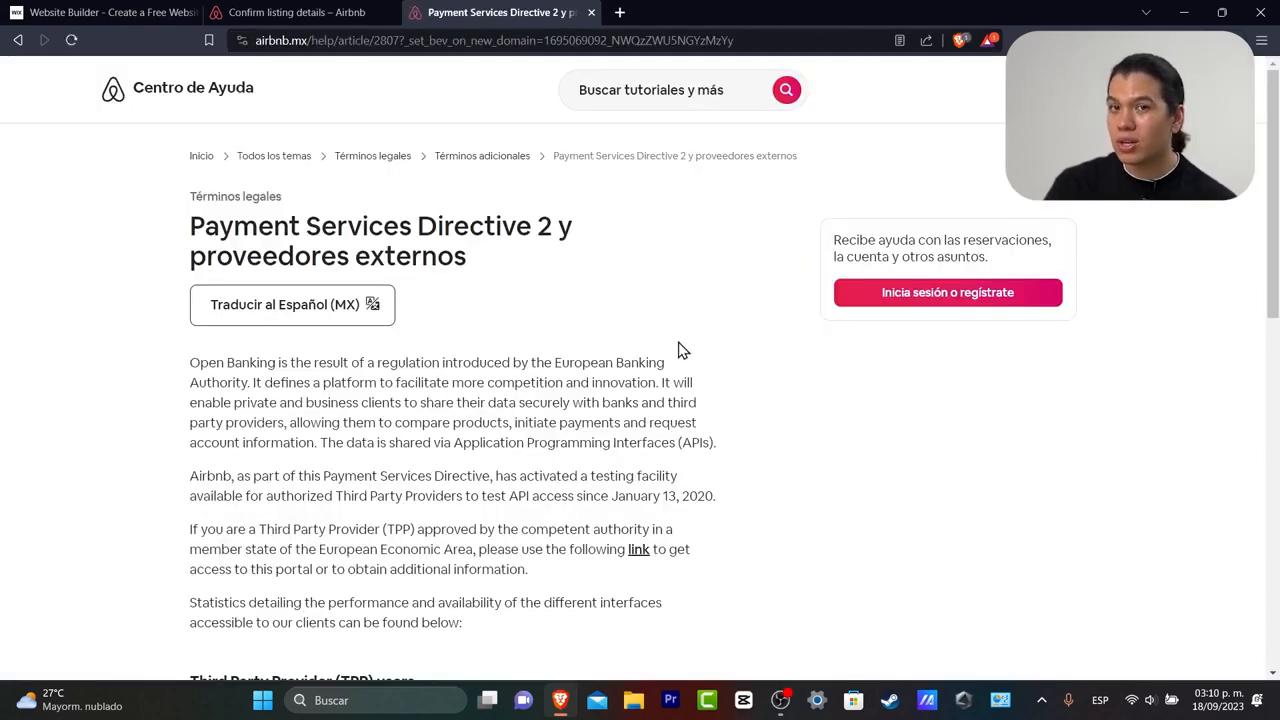
- Read the payment article, including its Third Party Provider (TPP) users section, and return to the listing's key details page
{"action": "scroll", "coordinate": [680, 360], "scroll_direction": "down", "scroll_amount": 2}
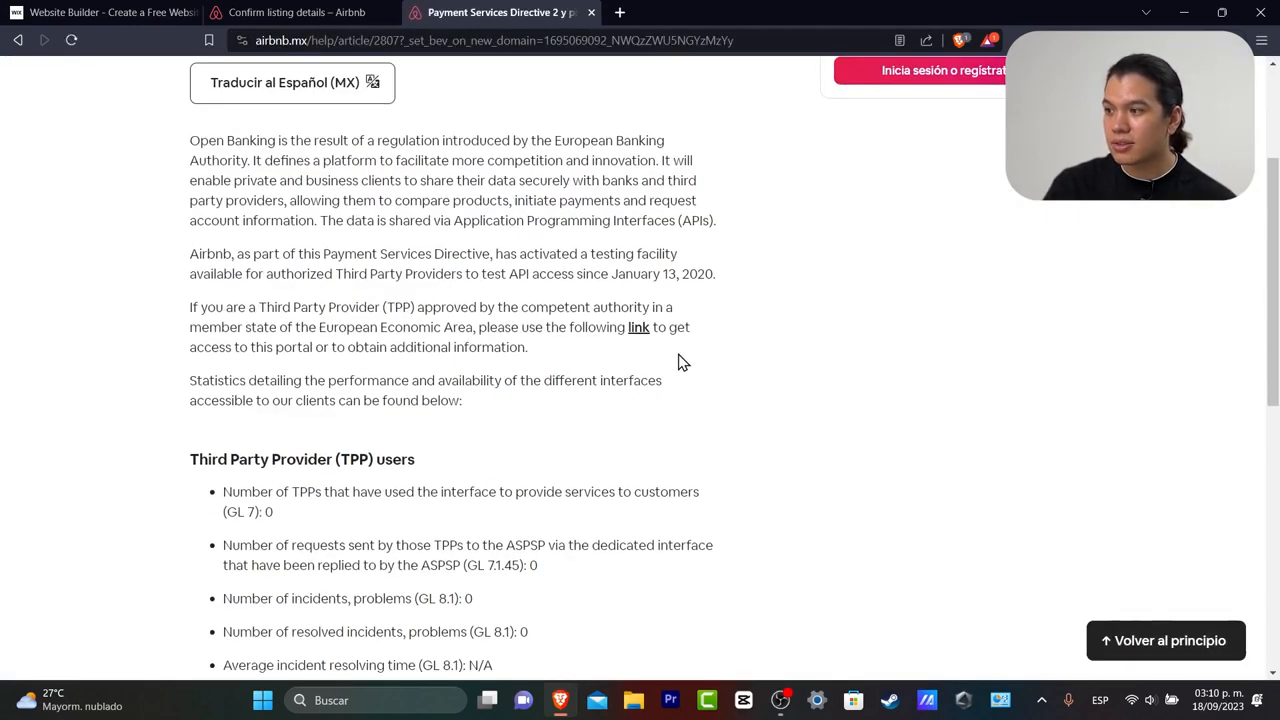
{"action": "scroll", "coordinate": [480, 449], "scroll_direction": "down", "scroll_amount": 2}
{"action": "left_click_drag", "start_coordinate": [231, 237], "coordinate": [398, 242]}
{"action": "scroll", "coordinate": [563, 468], "scroll_direction": "down", "scroll_amount": 2}
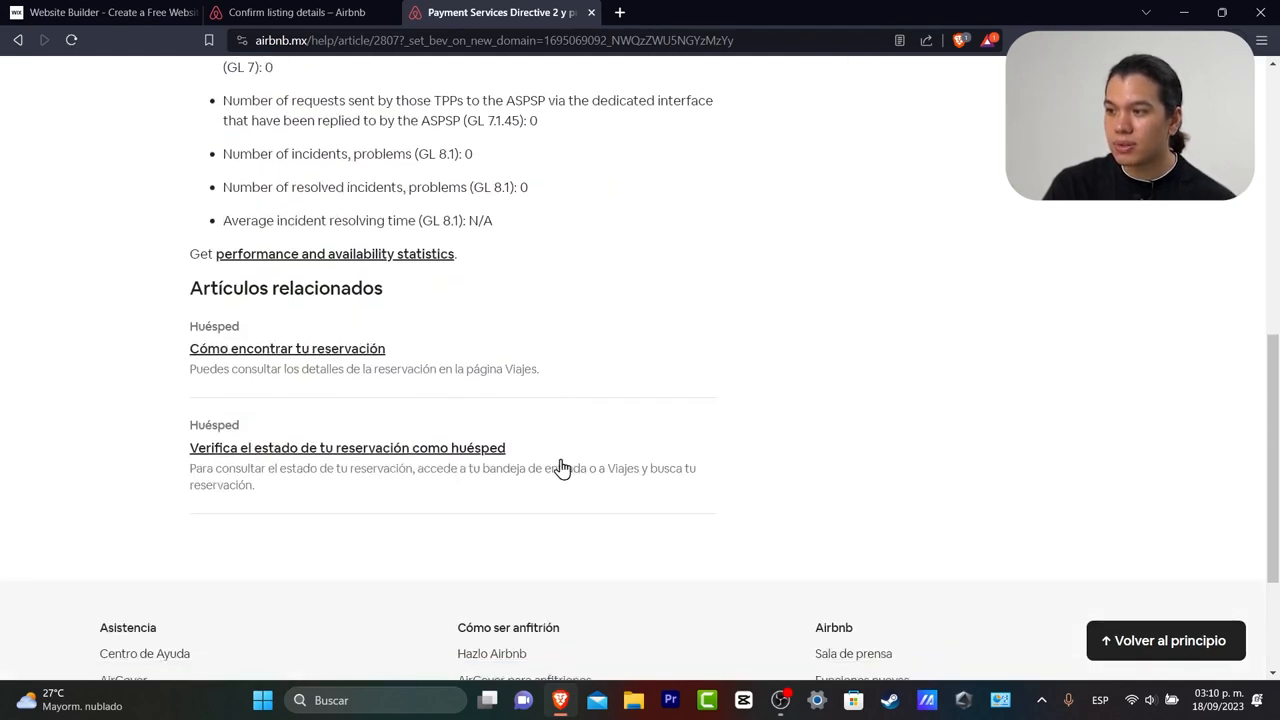
{"action": "scroll", "coordinate": [566, 468], "scroll_direction": "up", "scroll_amount": 8}
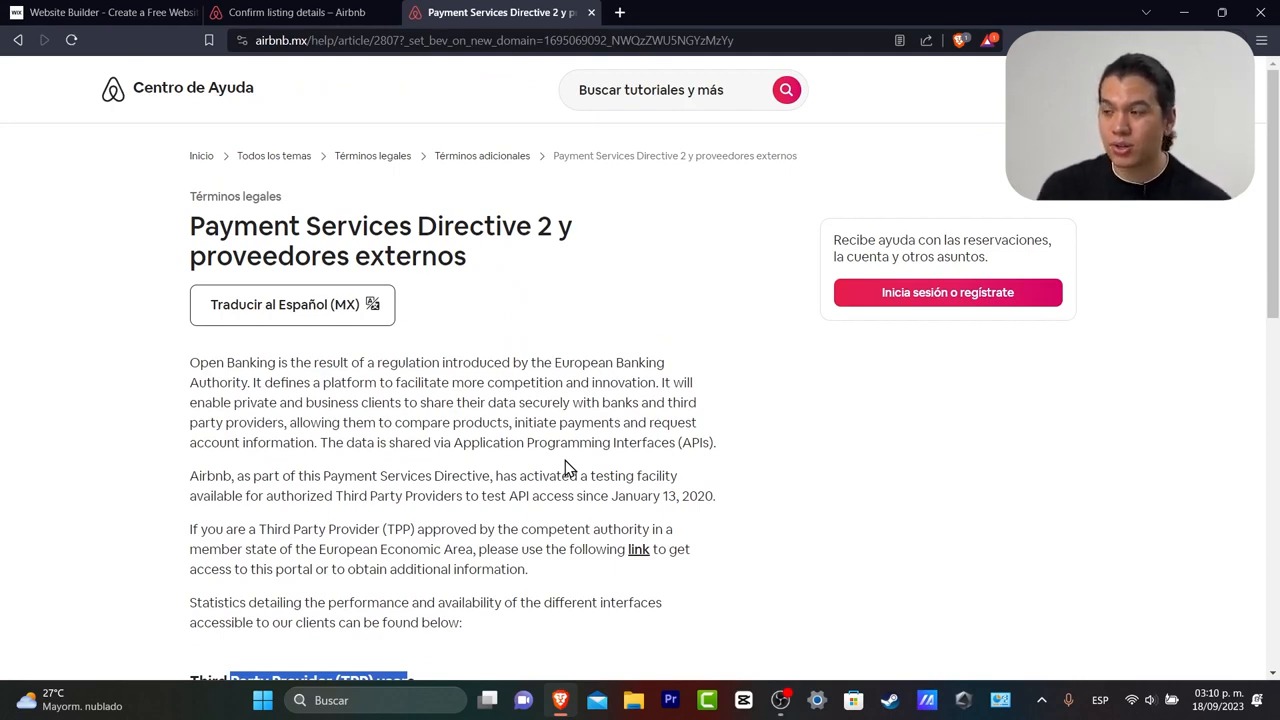
{"action": "left_click", "coordinate": [326, 10]}
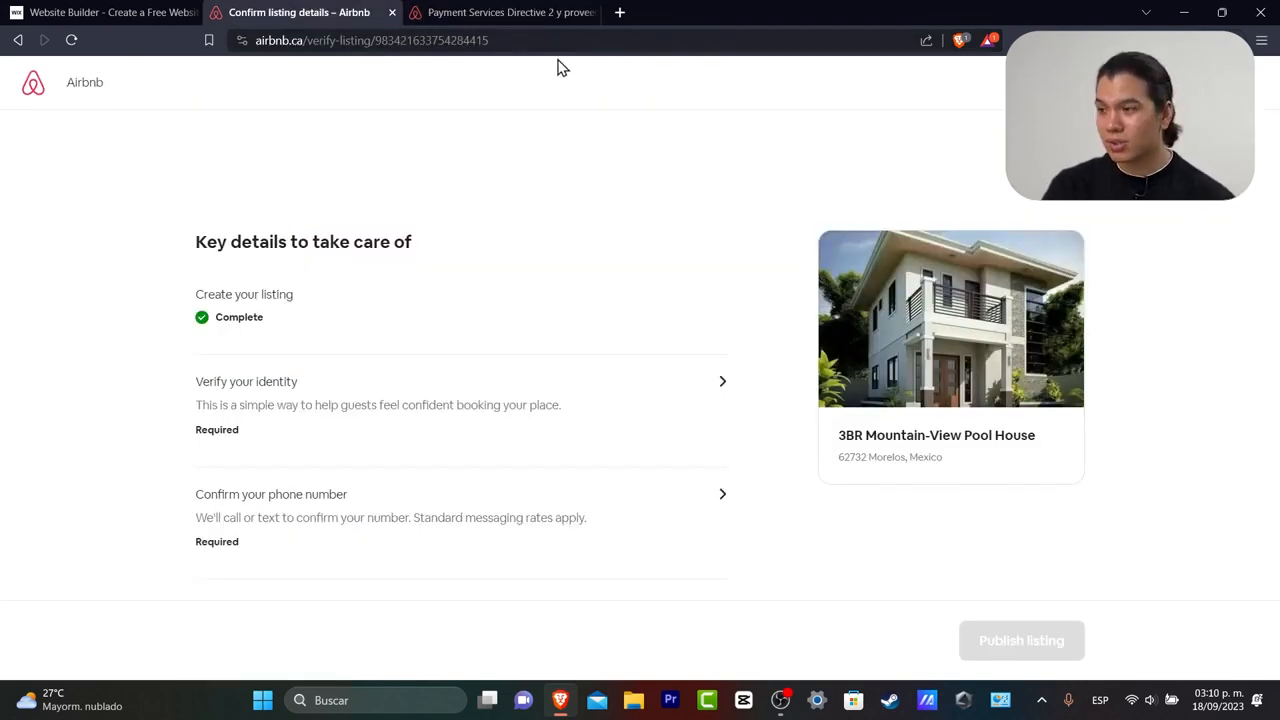